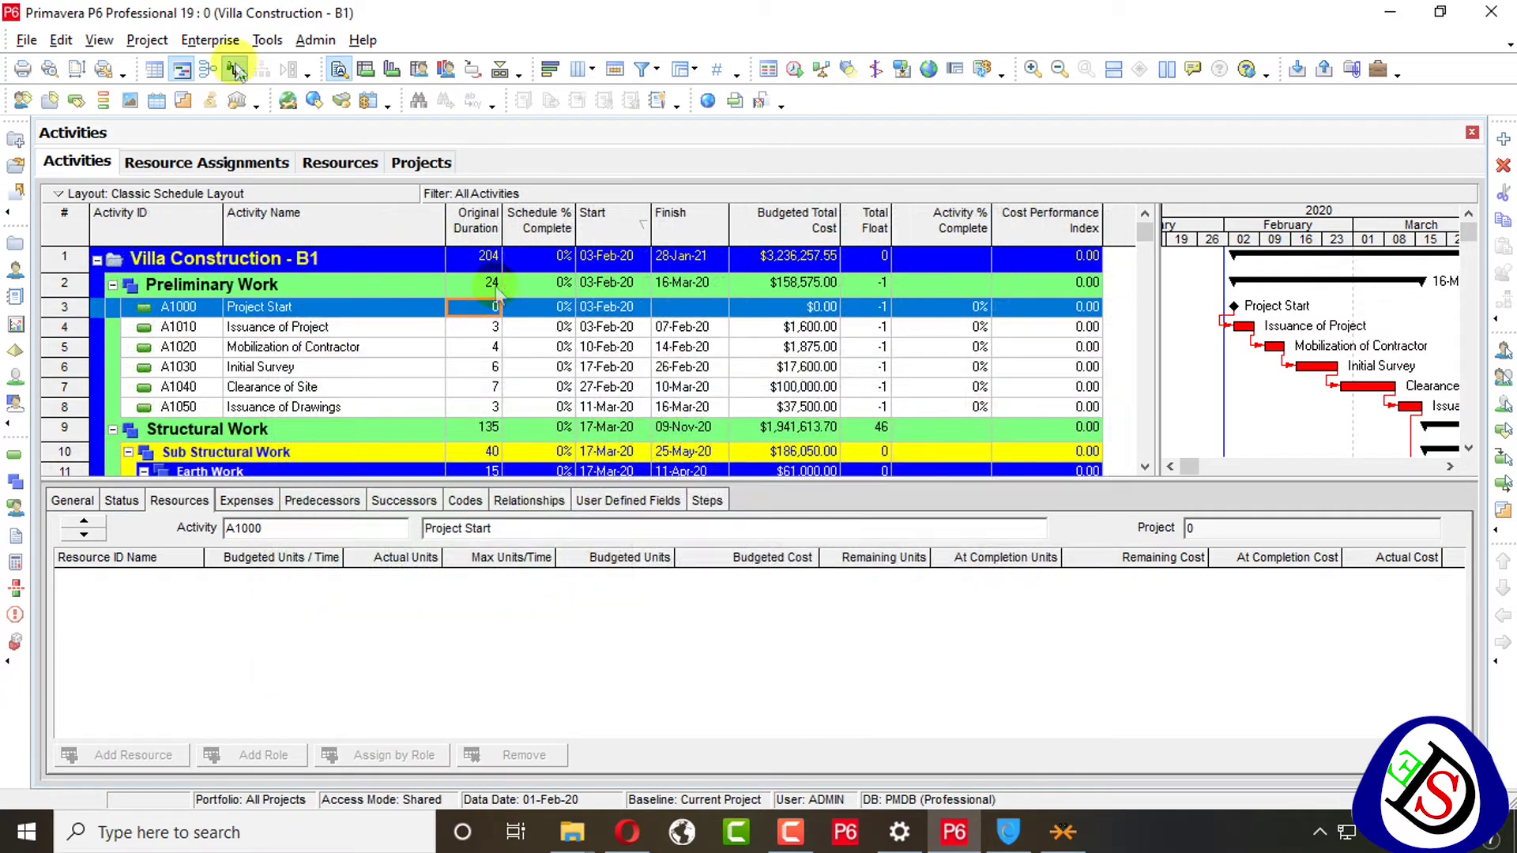
Step: Open the enterprise-wide Cost Accounts dictionary
{"action": "left_click", "coordinate": [267, 39]}
{"action": "key", "text": "Escape"}
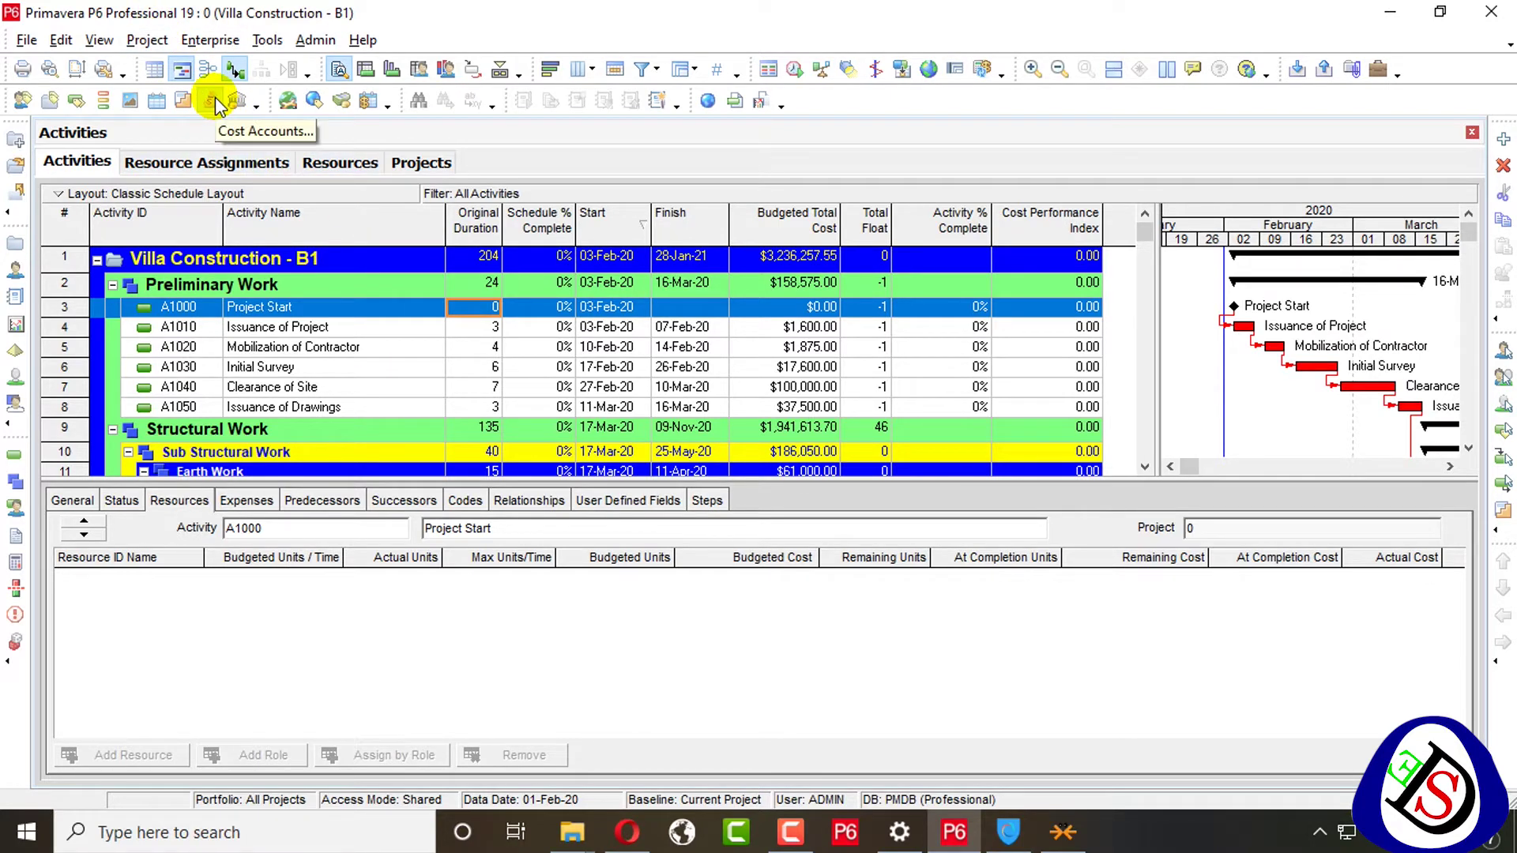
{"action": "left_click", "coordinate": [209, 40]}
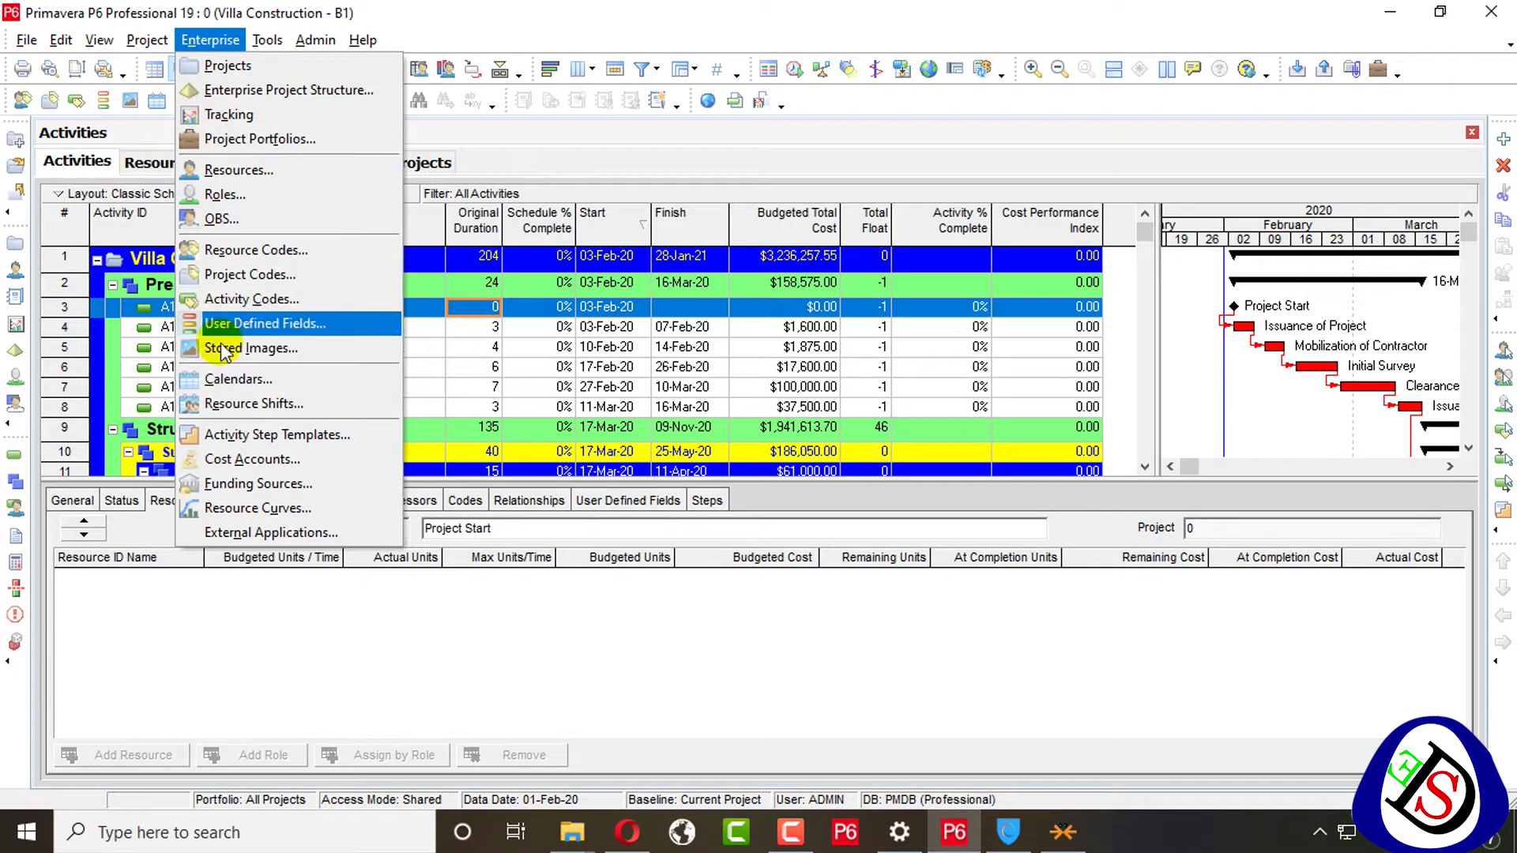
{"action": "left_click", "coordinate": [231, 463]}
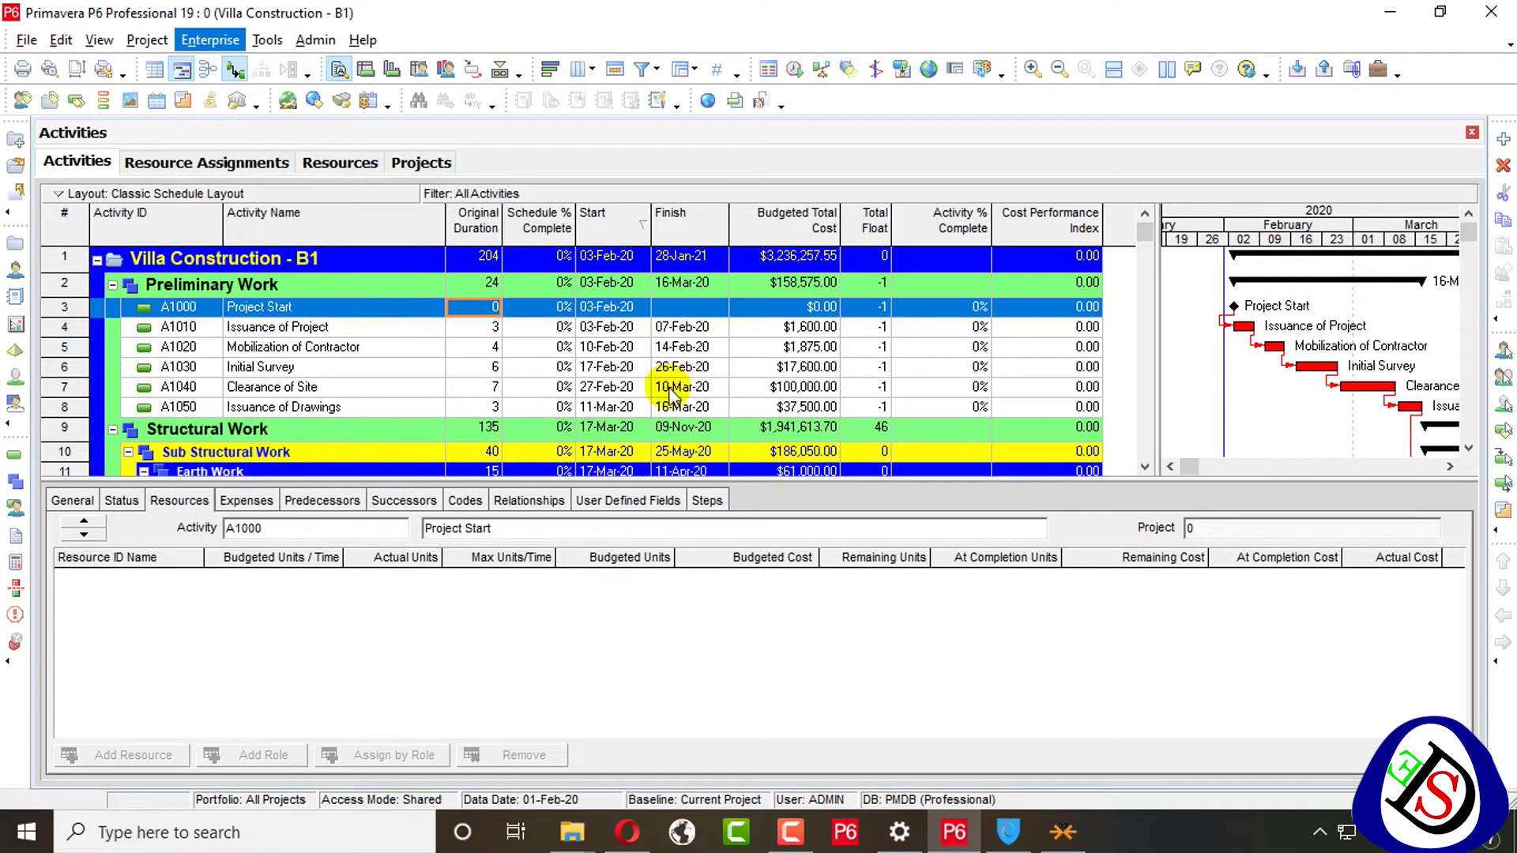
Step: Examine the existing cost accounts and their parent-child hierarchy across the whole Cost Accounts list
{"action": "scroll", "coordinate": [644, 353], "scroll_direction": "down", "scroll_amount": 10}
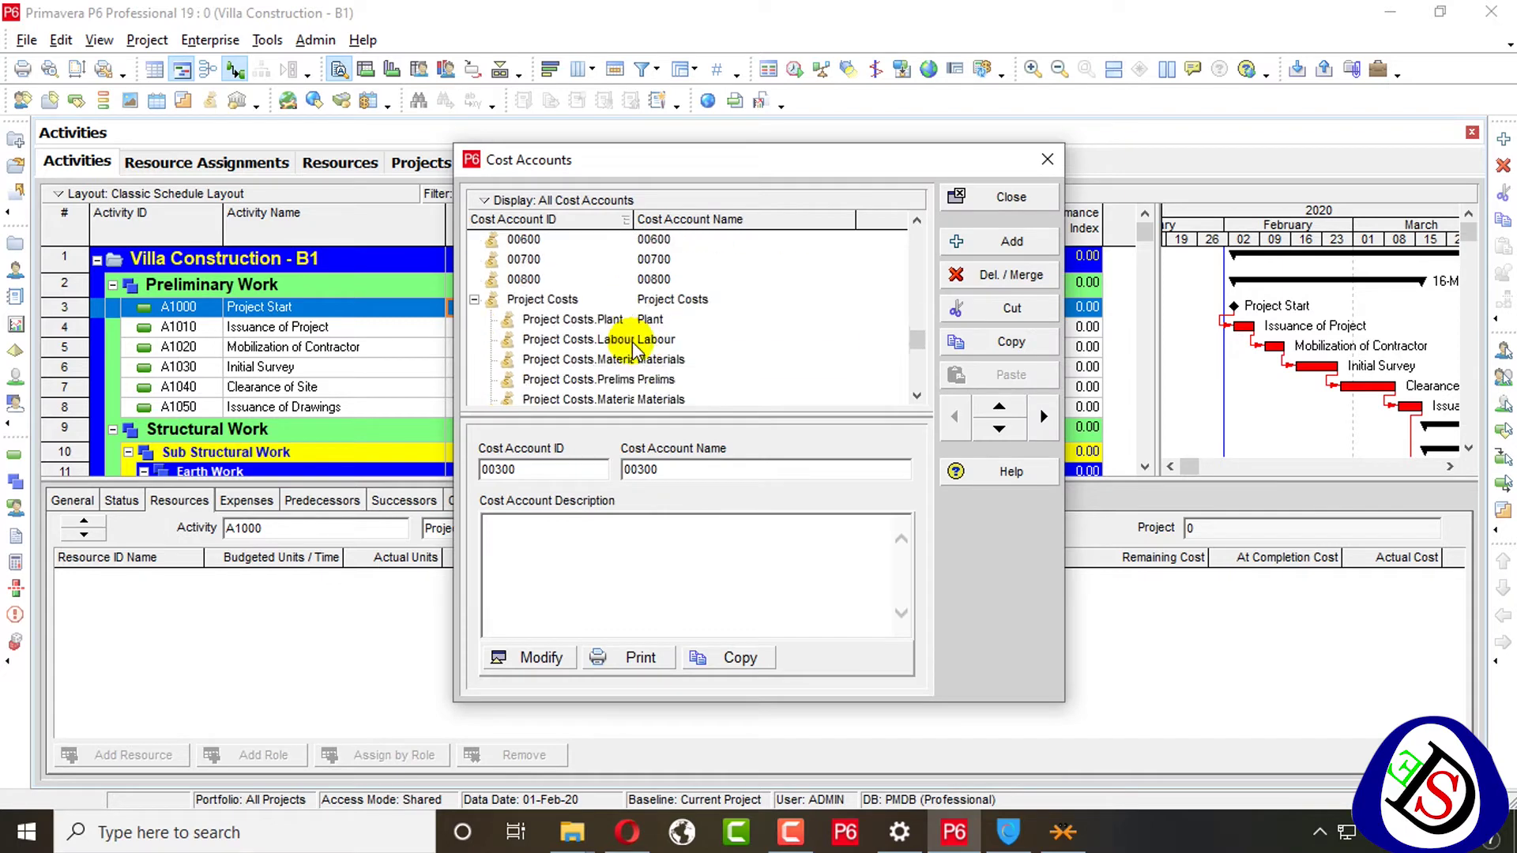
{"action": "scroll", "coordinate": [634, 348], "scroll_direction": "up", "scroll_amount": 15}
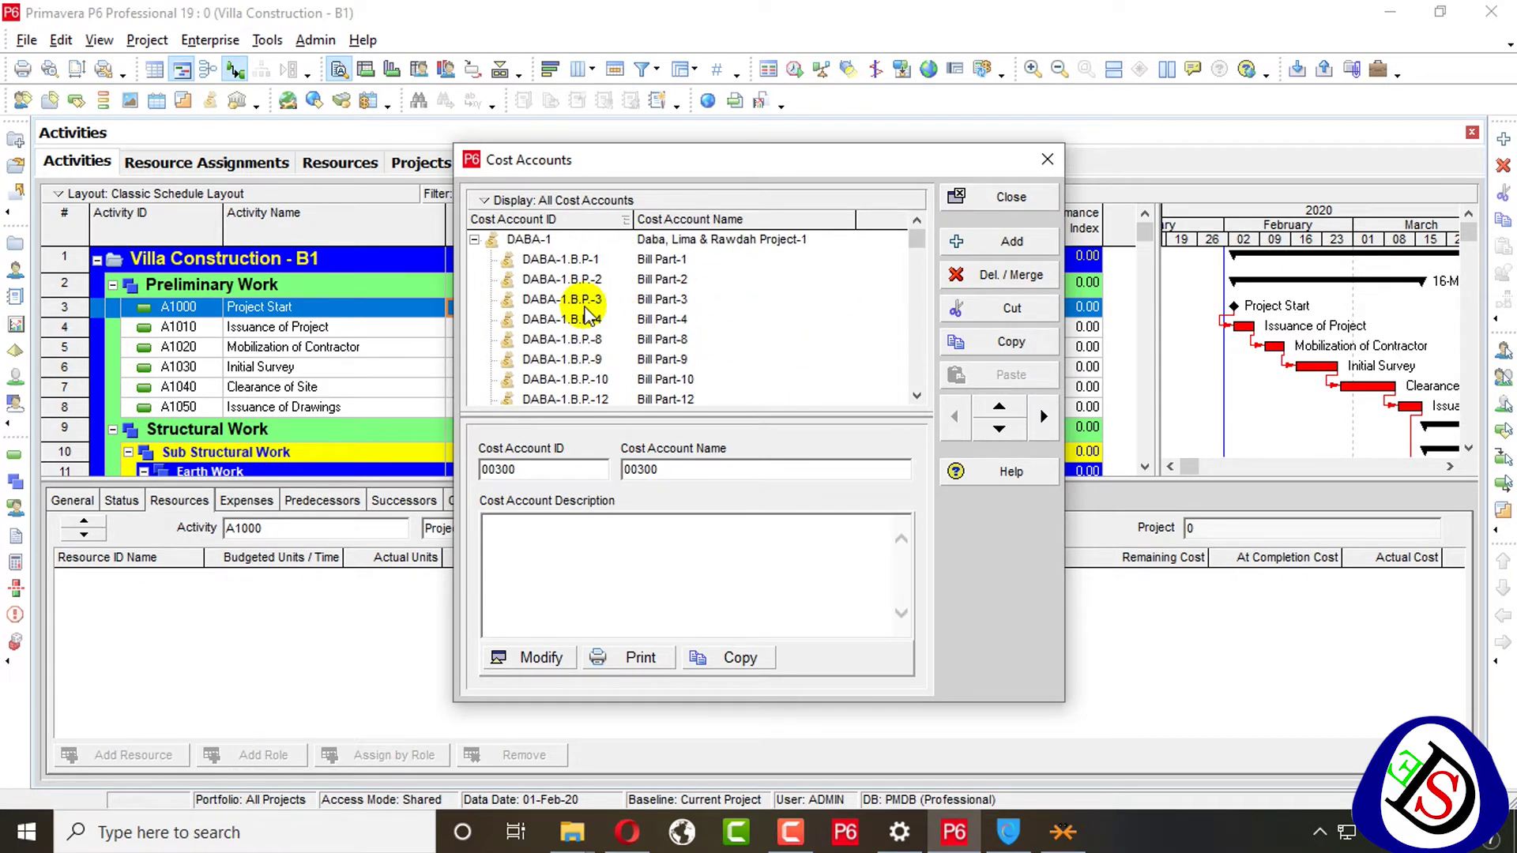
{"action": "scroll", "coordinate": [589, 308], "scroll_direction": "down", "scroll_amount": 1}
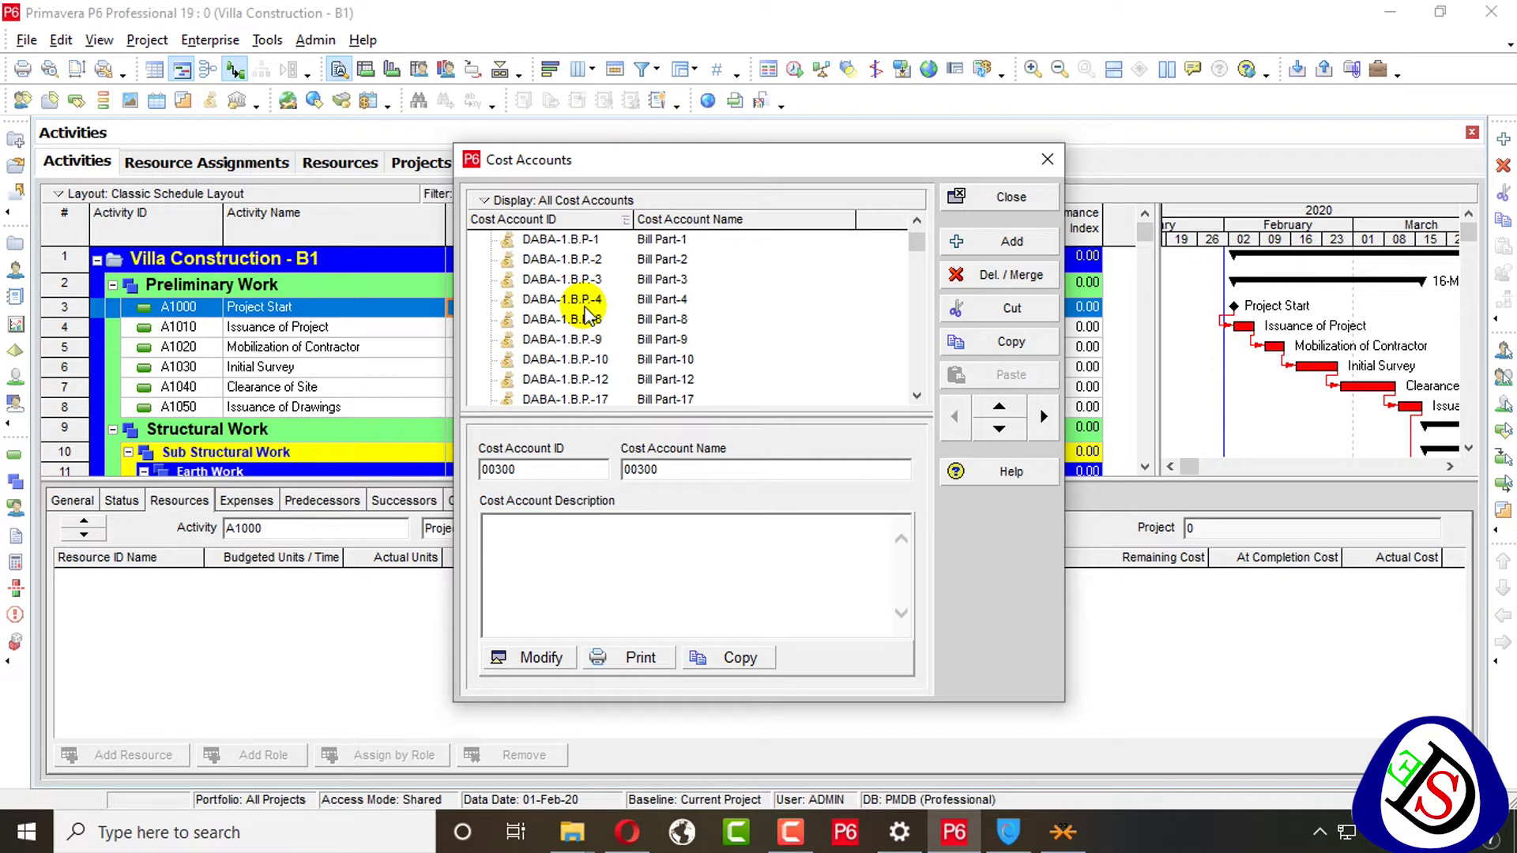
{"action": "scroll", "coordinate": [601, 245], "scroll_direction": "up", "scroll_amount": 1}
{"action": "scroll", "coordinate": [624, 265], "scroll_direction": "down", "scroll_amount": 1}
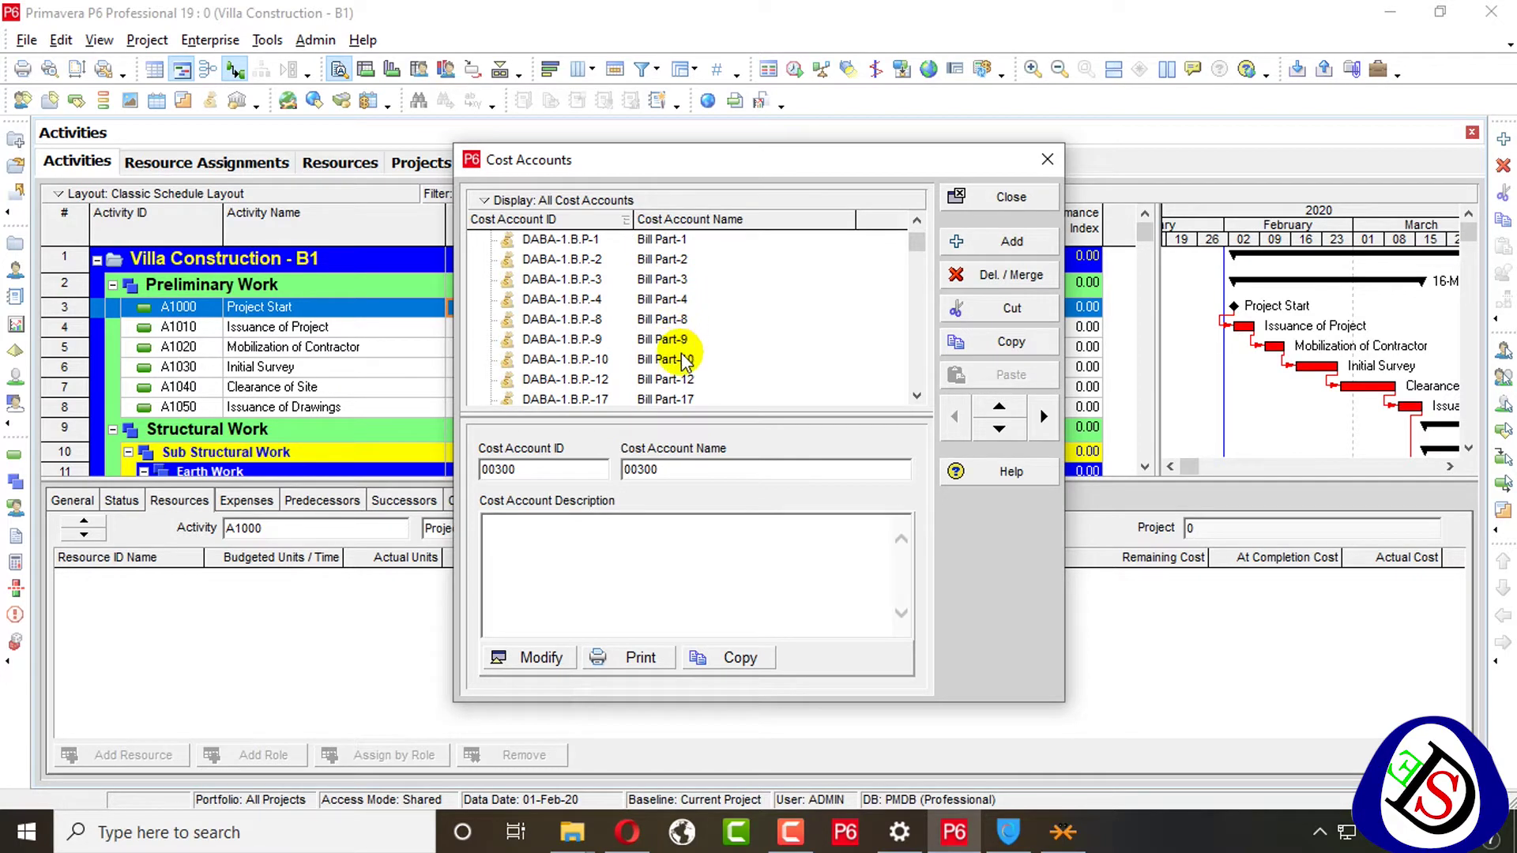
{"action": "scroll", "coordinate": [679, 348], "scroll_direction": "down", "scroll_amount": 1}
{"action": "scroll", "coordinate": [680, 391], "scroll_direction": "down", "scroll_amount": 6}
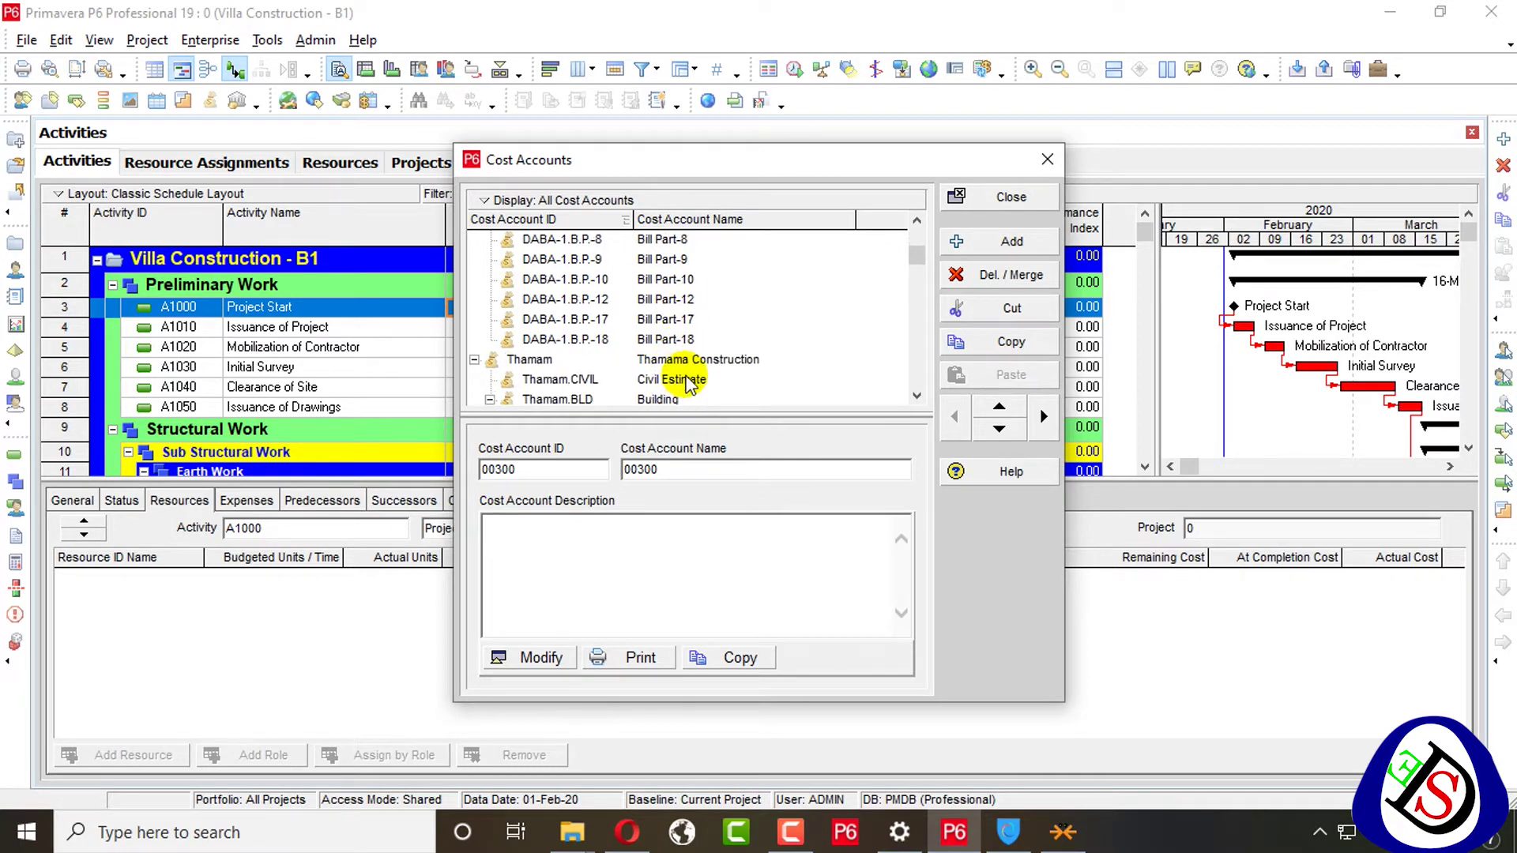
{"action": "scroll", "coordinate": [676, 371], "scroll_direction": "down", "scroll_amount": 3}
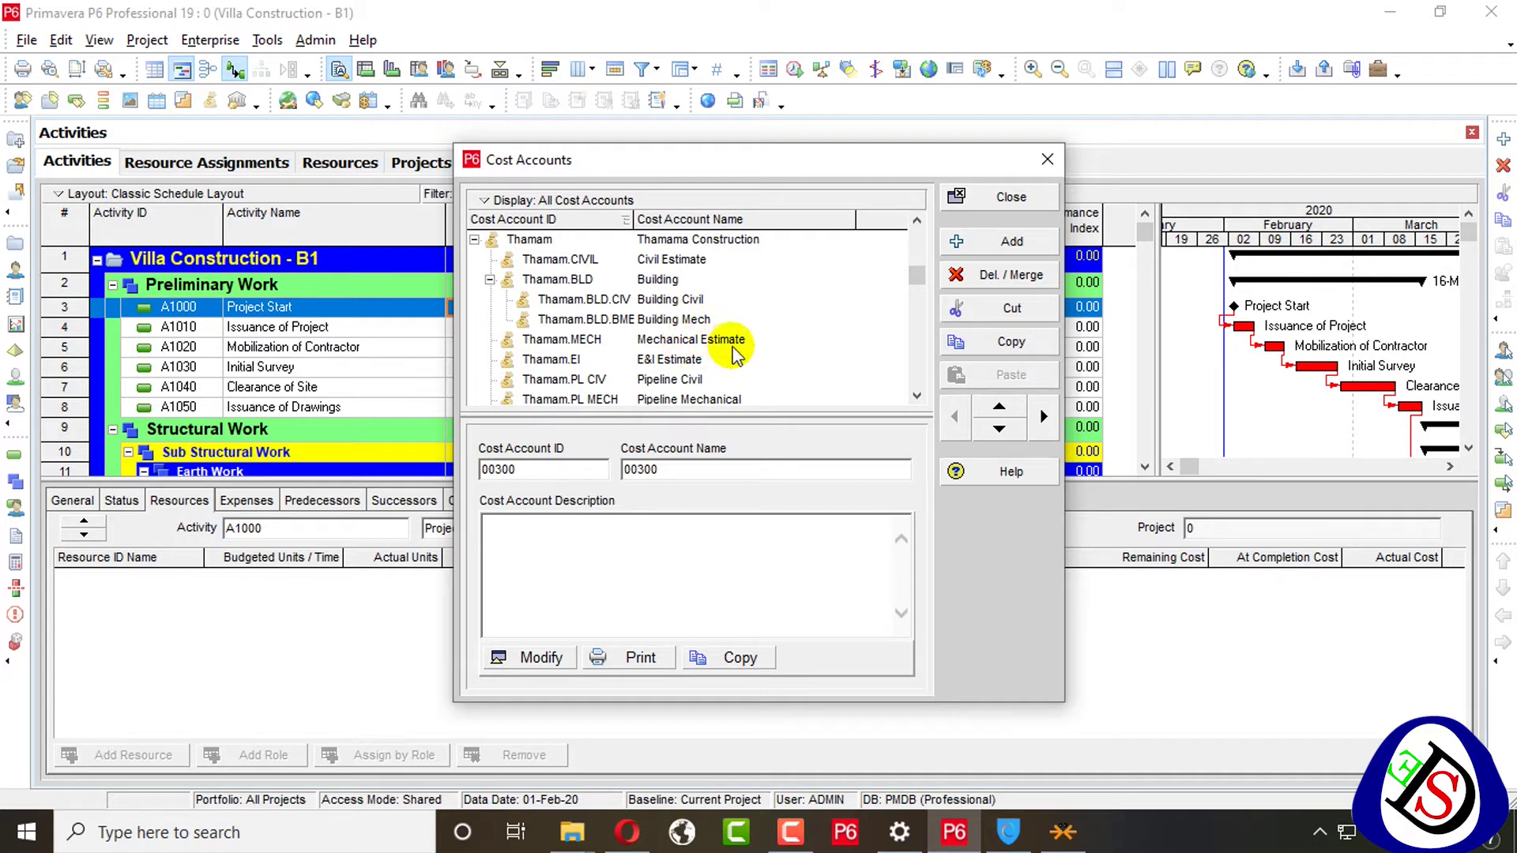
{"action": "scroll", "coordinate": [674, 379], "scroll_direction": "down", "scroll_amount": 1}
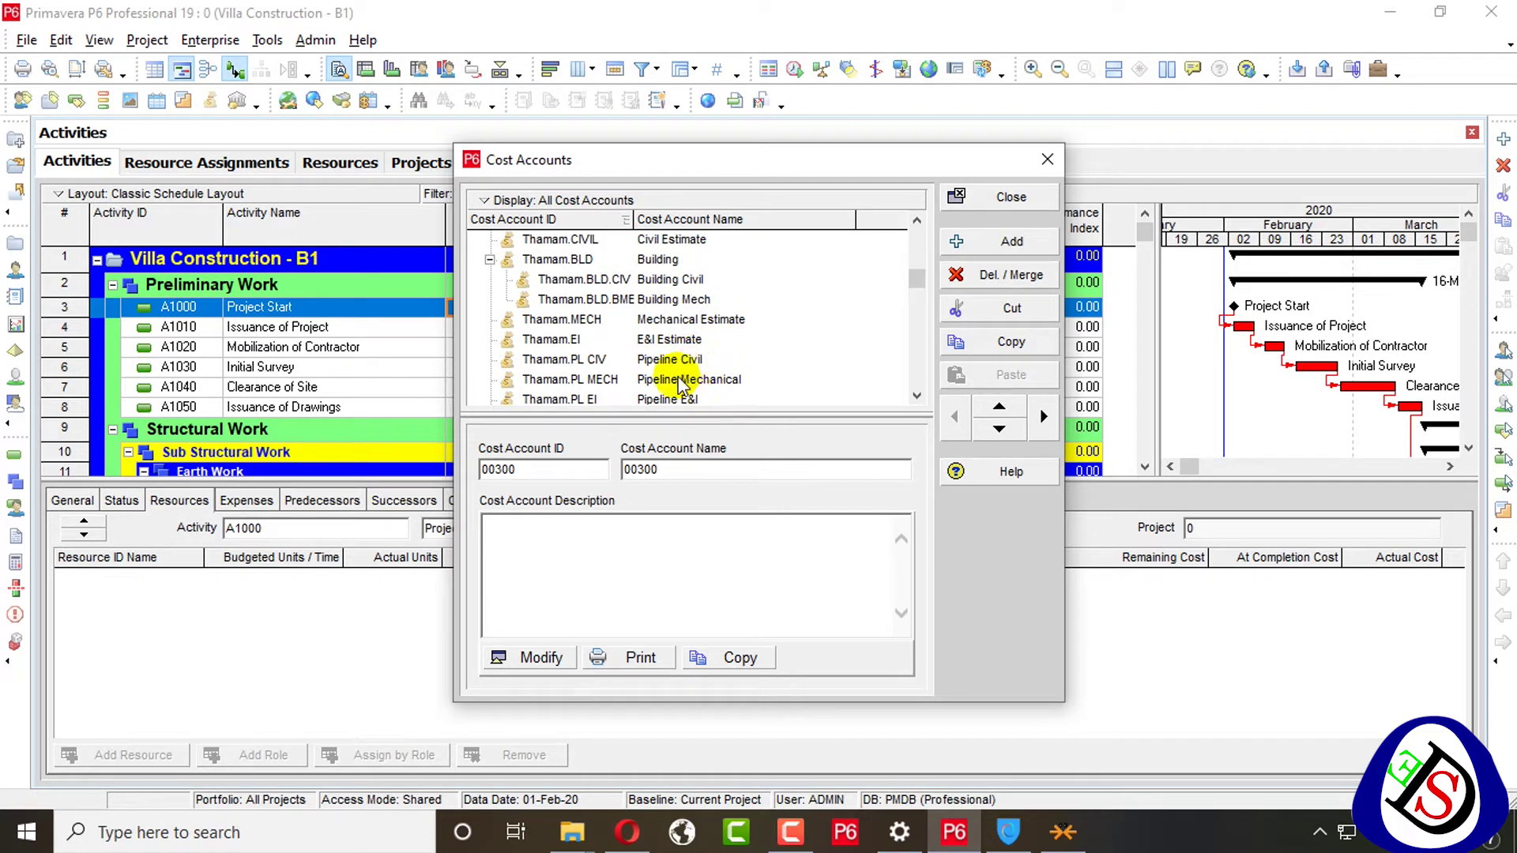
{"action": "scroll", "coordinate": [686, 368], "scroll_direction": "down", "scroll_amount": 1}
{"action": "scroll", "coordinate": [681, 370], "scroll_direction": "down", "scroll_amount": 2}
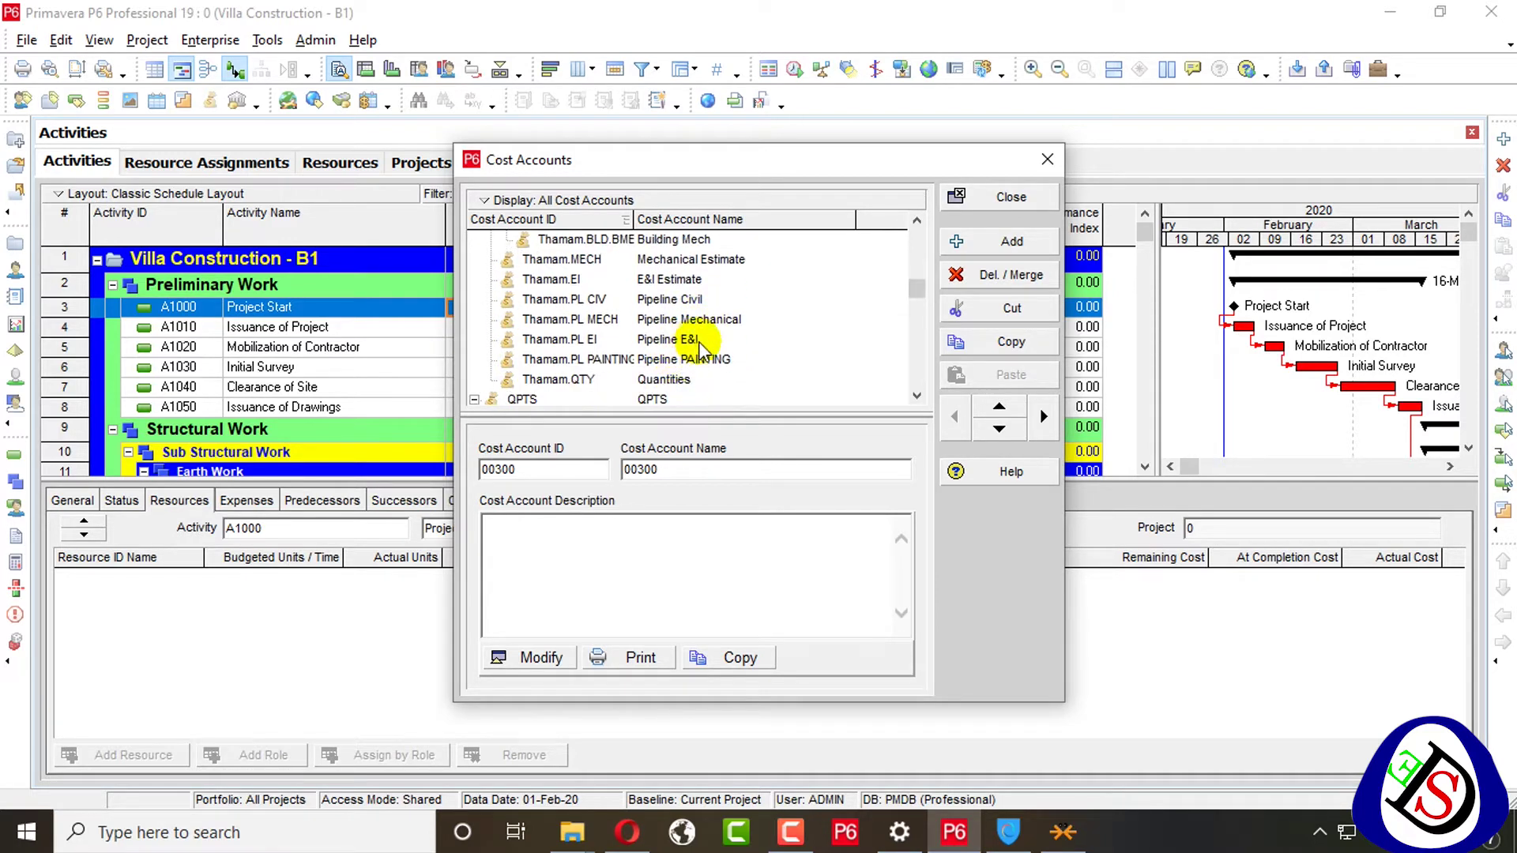
{"action": "scroll", "coordinate": [695, 348], "scroll_direction": "down", "scroll_amount": 5}
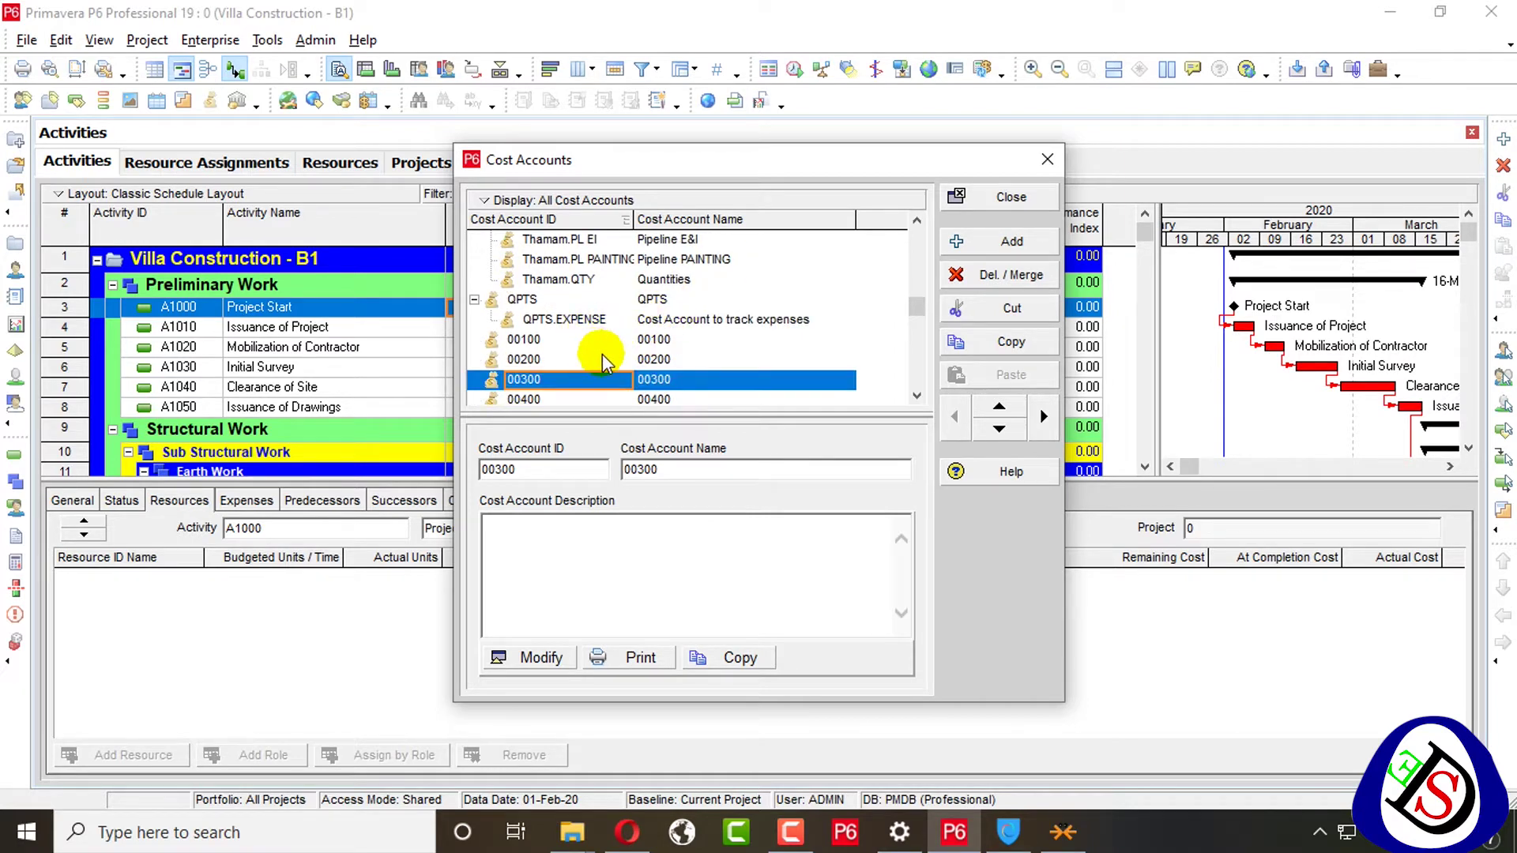
{"action": "scroll", "coordinate": [600, 359], "scroll_direction": "down", "scroll_amount": 6}
{"action": "scroll", "coordinate": [584, 355], "scroll_direction": "up", "scroll_amount": 3}
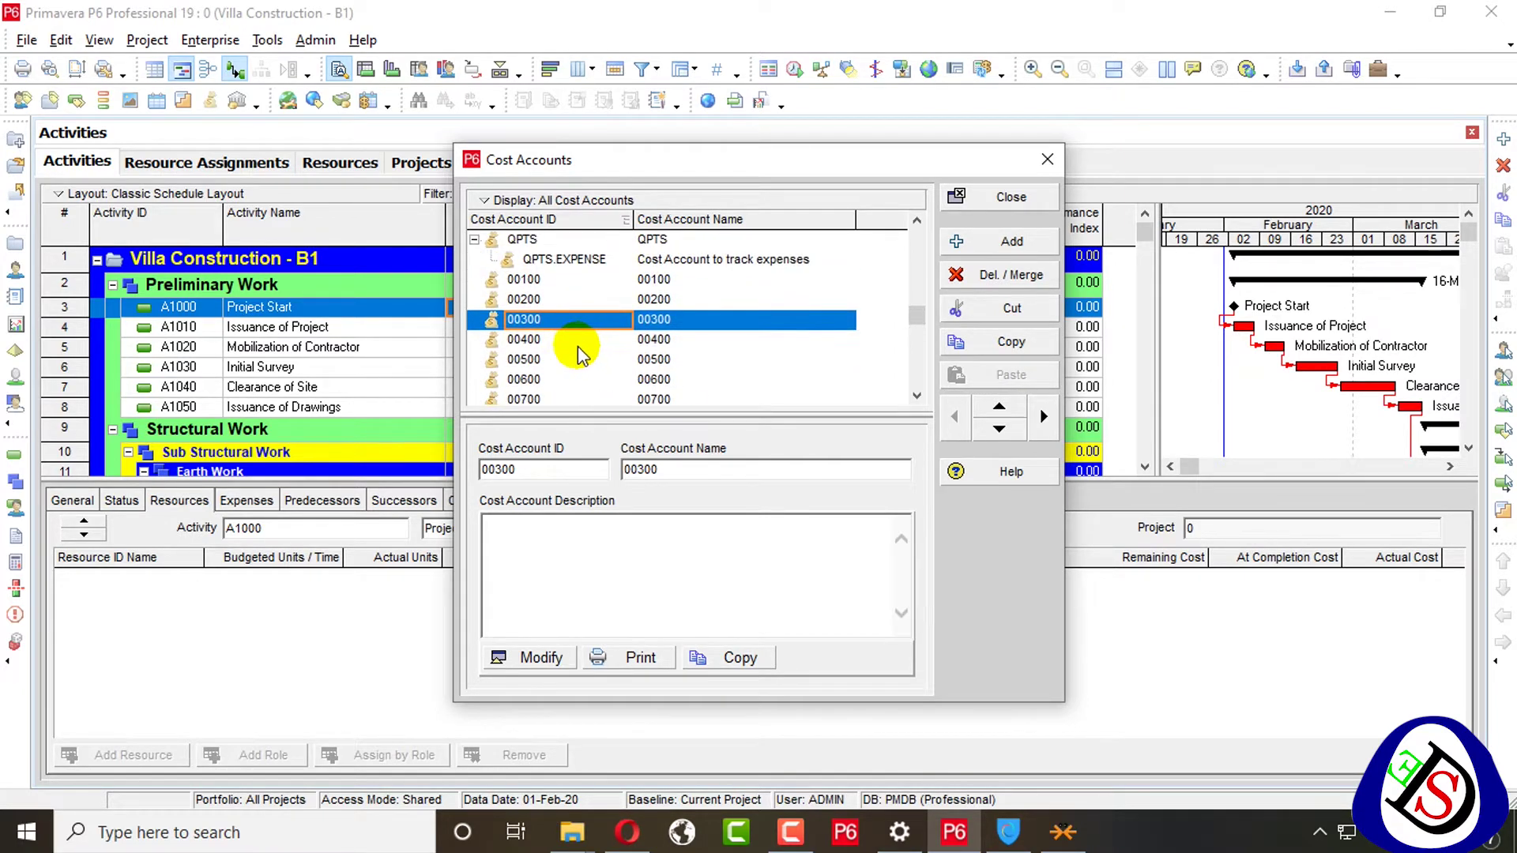
{"action": "scroll", "coordinate": [585, 356], "scroll_direction": "down", "scroll_amount": 4}
{"action": "scroll", "coordinate": [593, 356], "scroll_direction": "up", "scroll_amount": 1}
{"action": "scroll", "coordinate": [608, 357], "scroll_direction": "down", "scroll_amount": 2}
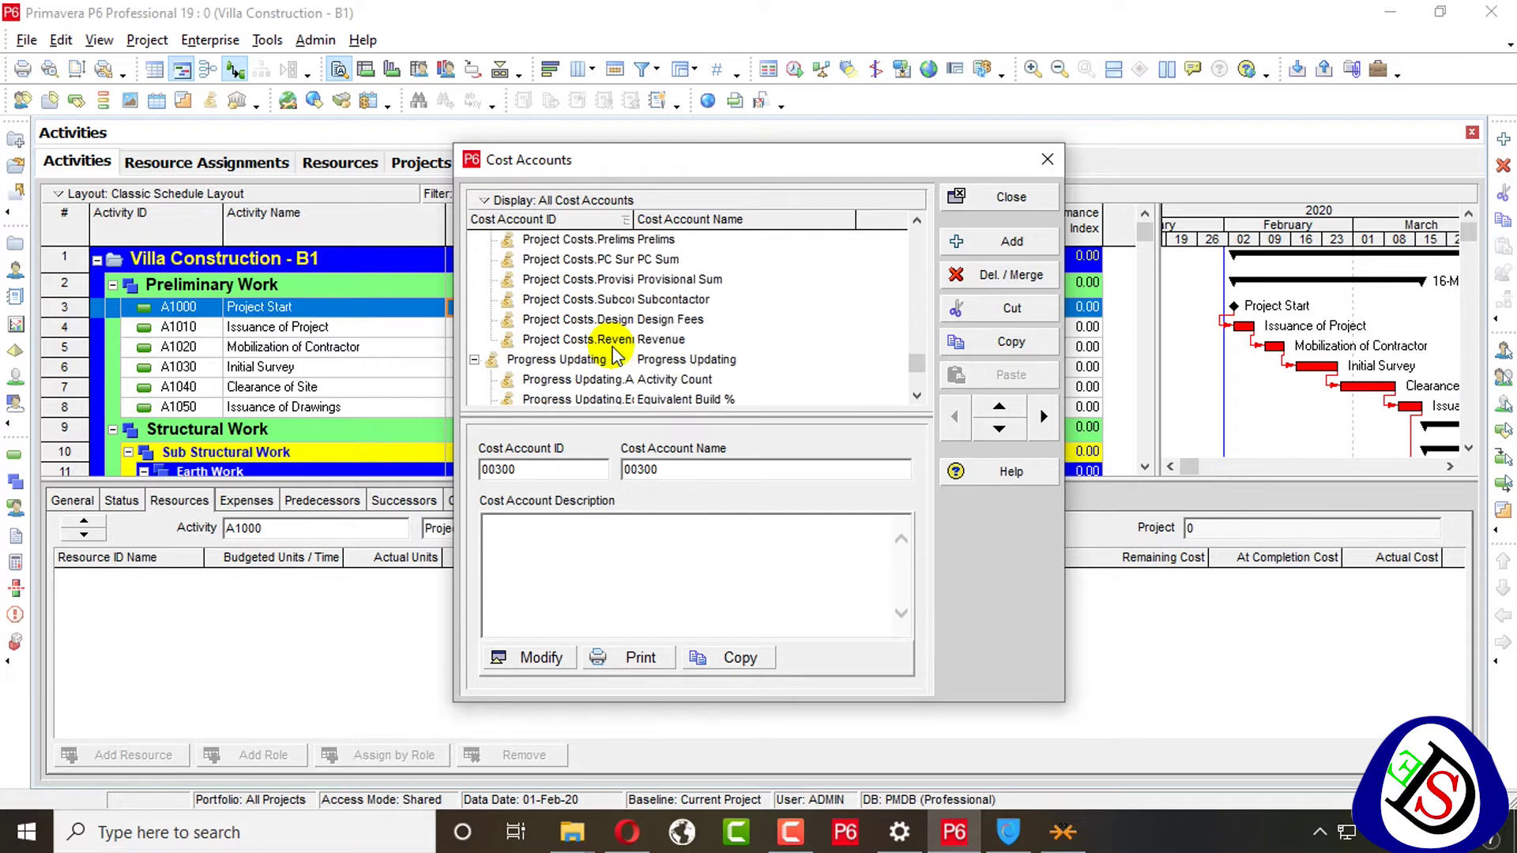
{"action": "scroll", "coordinate": [616, 357], "scroll_direction": "down", "scroll_amount": 4}
{"action": "scroll", "coordinate": [616, 357], "scroll_direction": "up", "scroll_amount": 11}
{"action": "scroll", "coordinate": [616, 355], "scroll_direction": "down", "scroll_amount": 3}
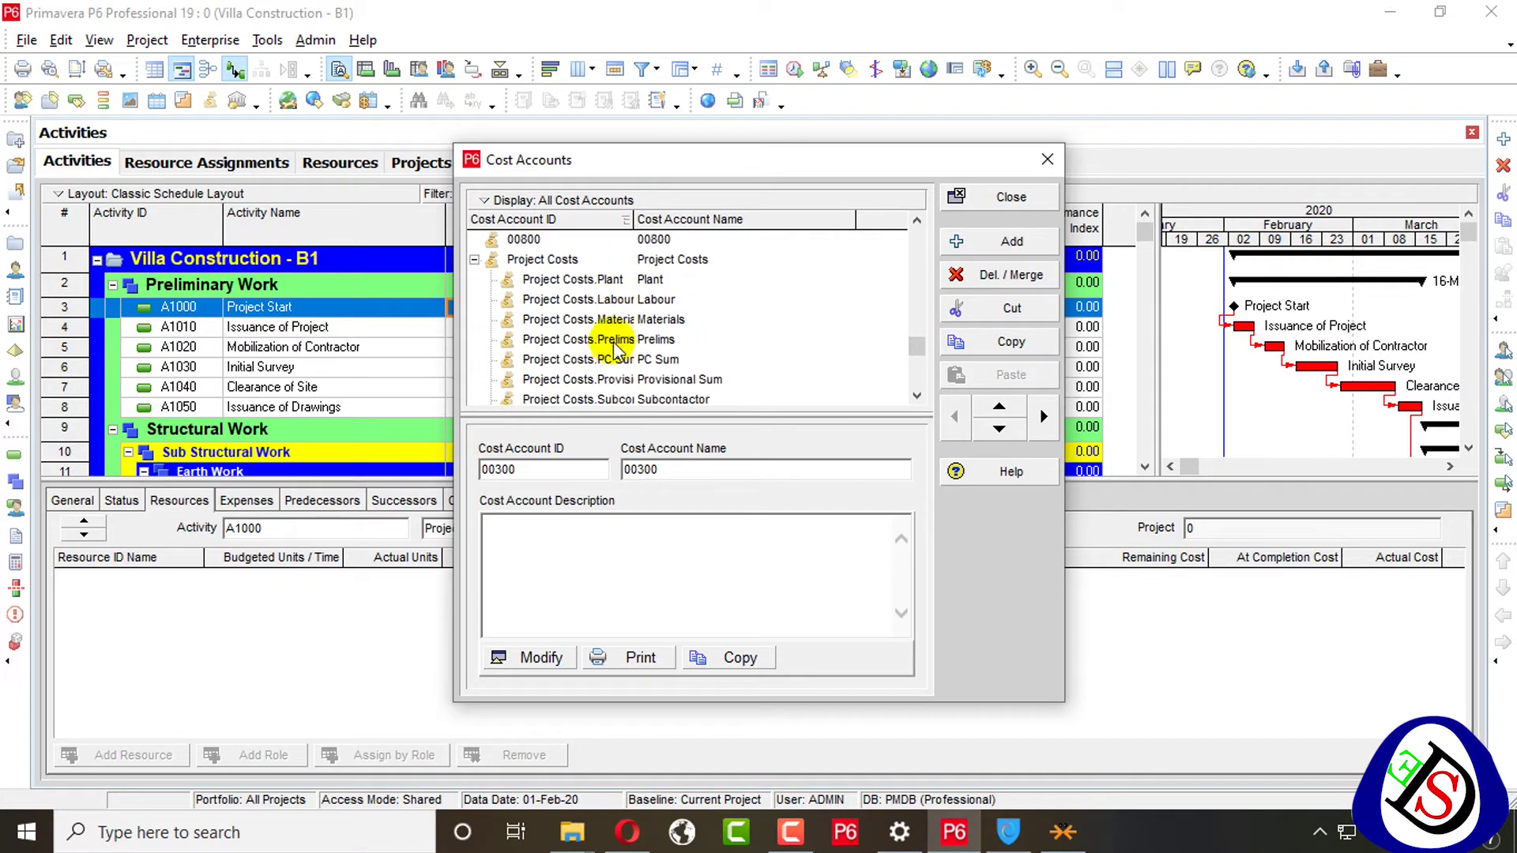
{"action": "scroll", "coordinate": [625, 360], "scroll_direction": "down", "scroll_amount": 3}
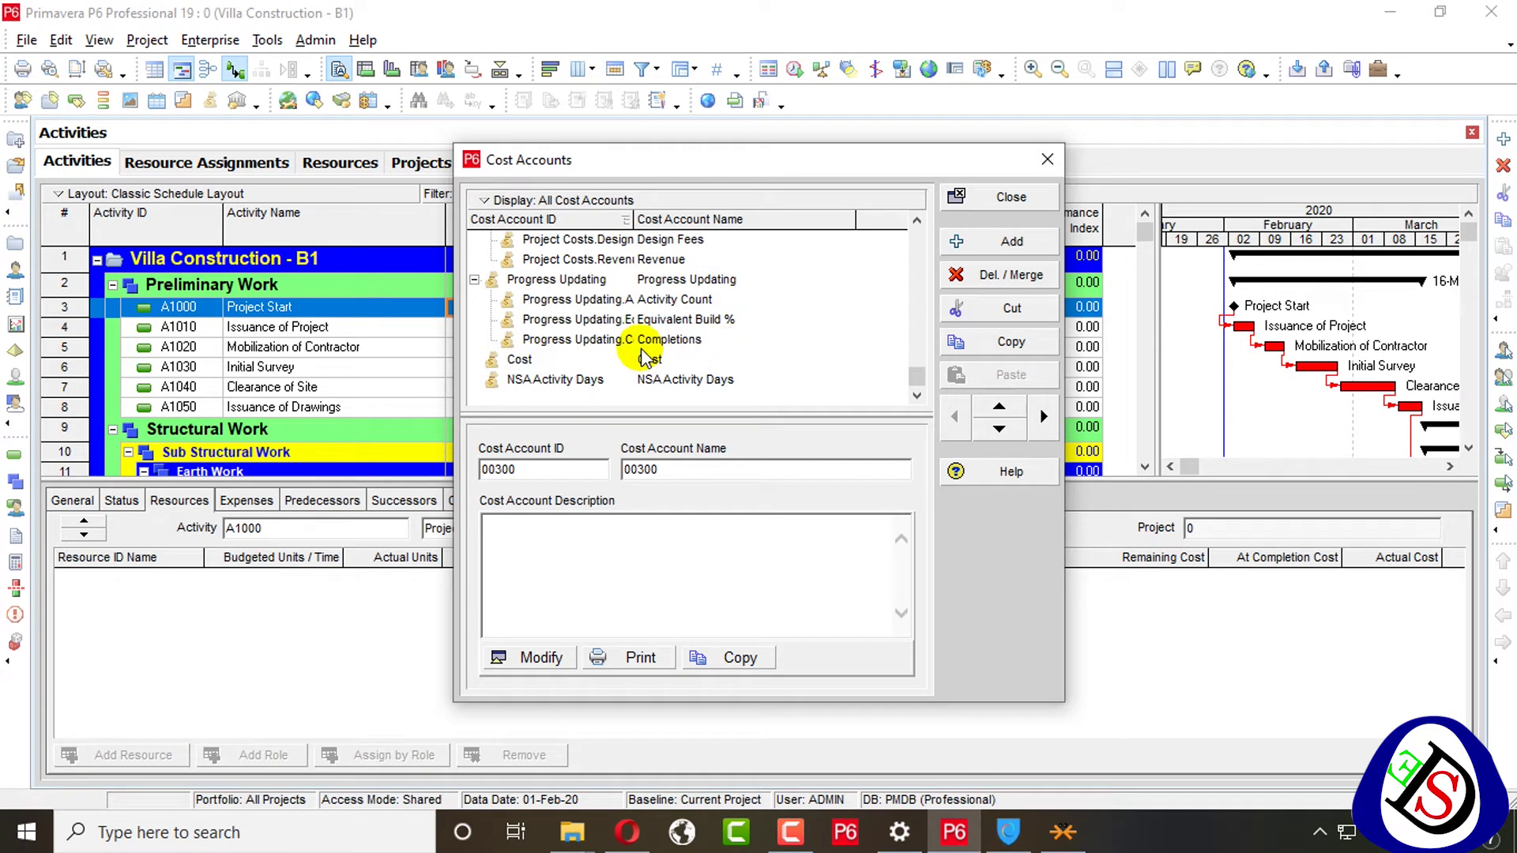
Step: Add a new top-level cost account with the ID "Resource" and the name "total resource Cost"
{"action": "left_click", "coordinate": [1007, 240]}
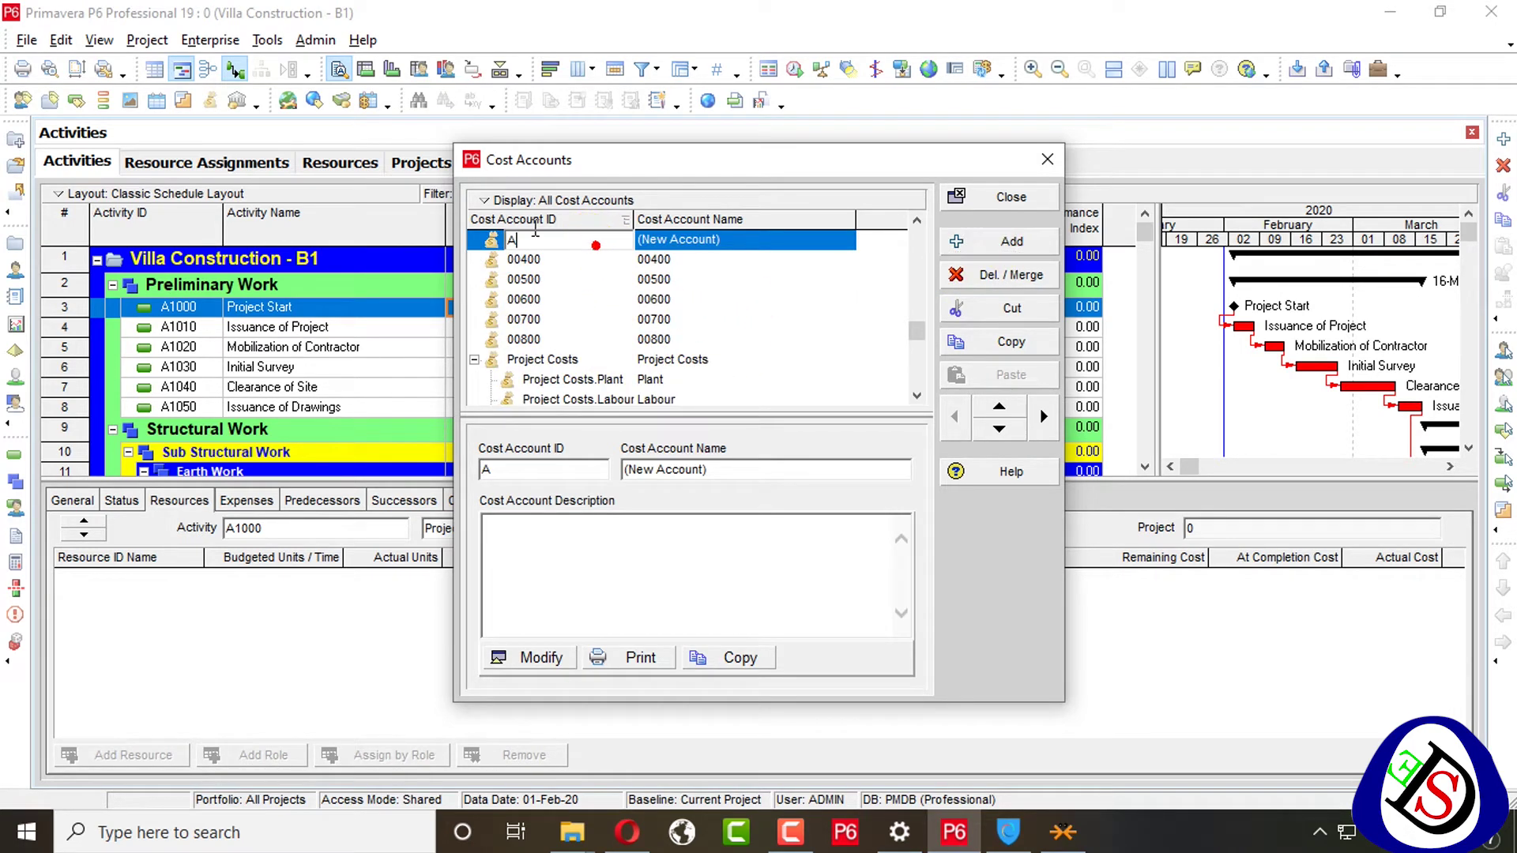
{"action": "left_click", "coordinate": [498, 237]}
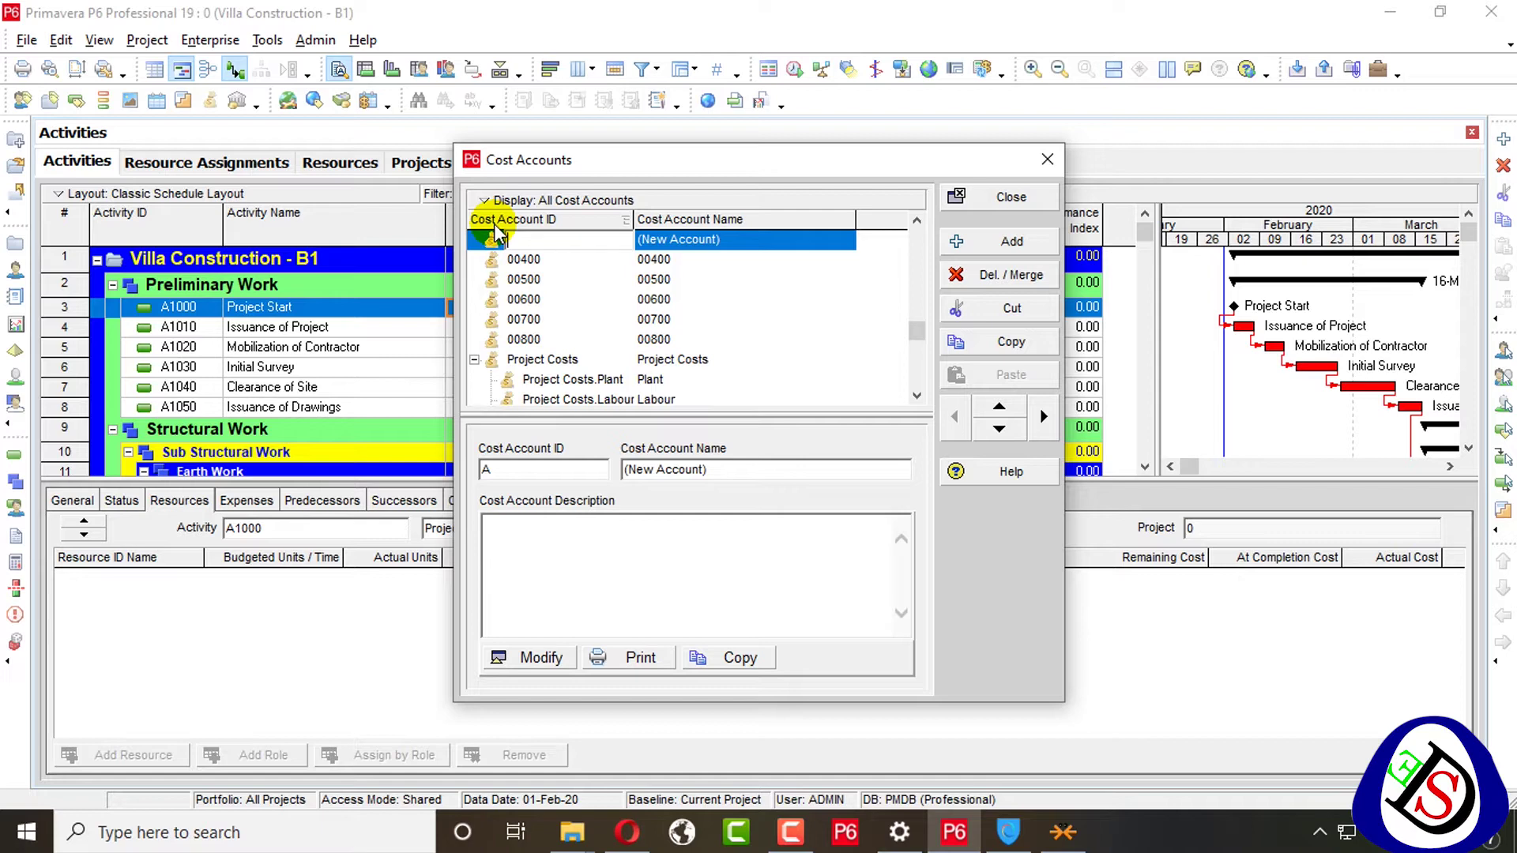
{"action": "type", "text": "res"}
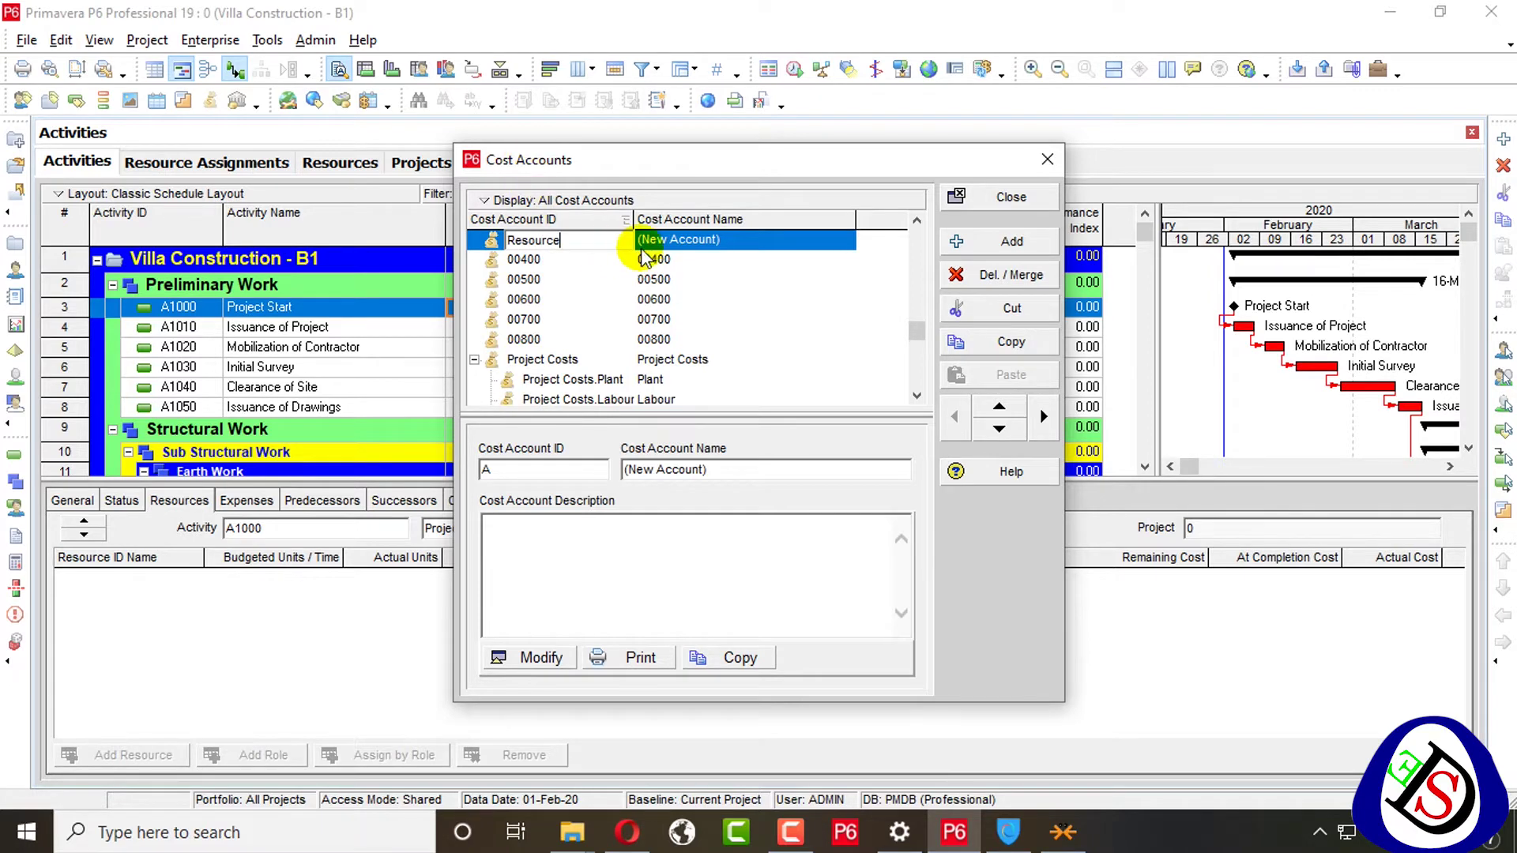
{"action": "left_click", "coordinate": [701, 241]}
{"action": "double_click", "coordinate": [741, 241]}
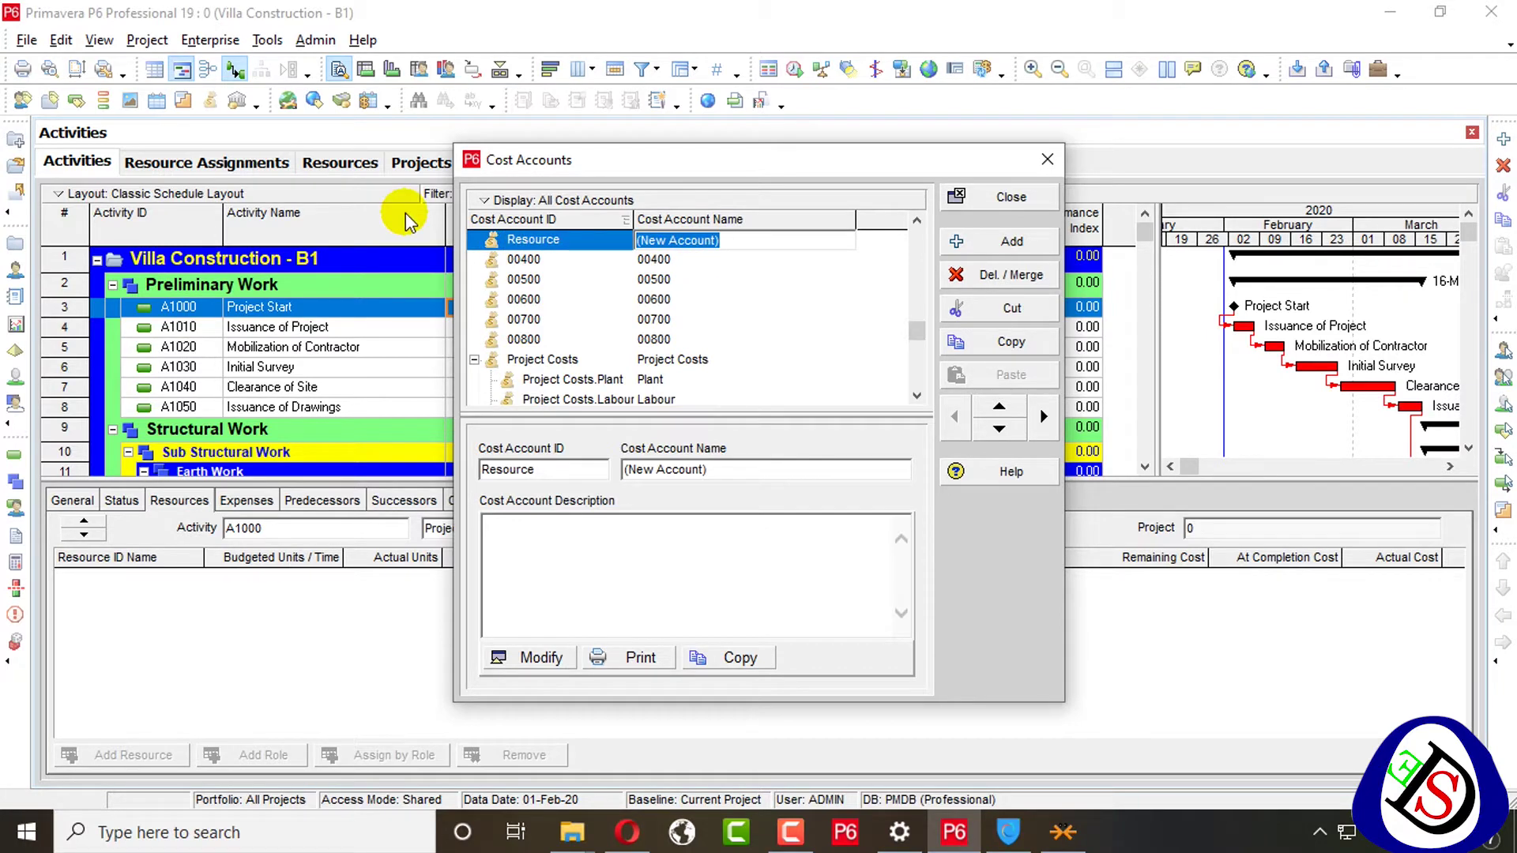
{"action": "key", "text": "BackSpace"}
{"action": "type", "text": "T"}
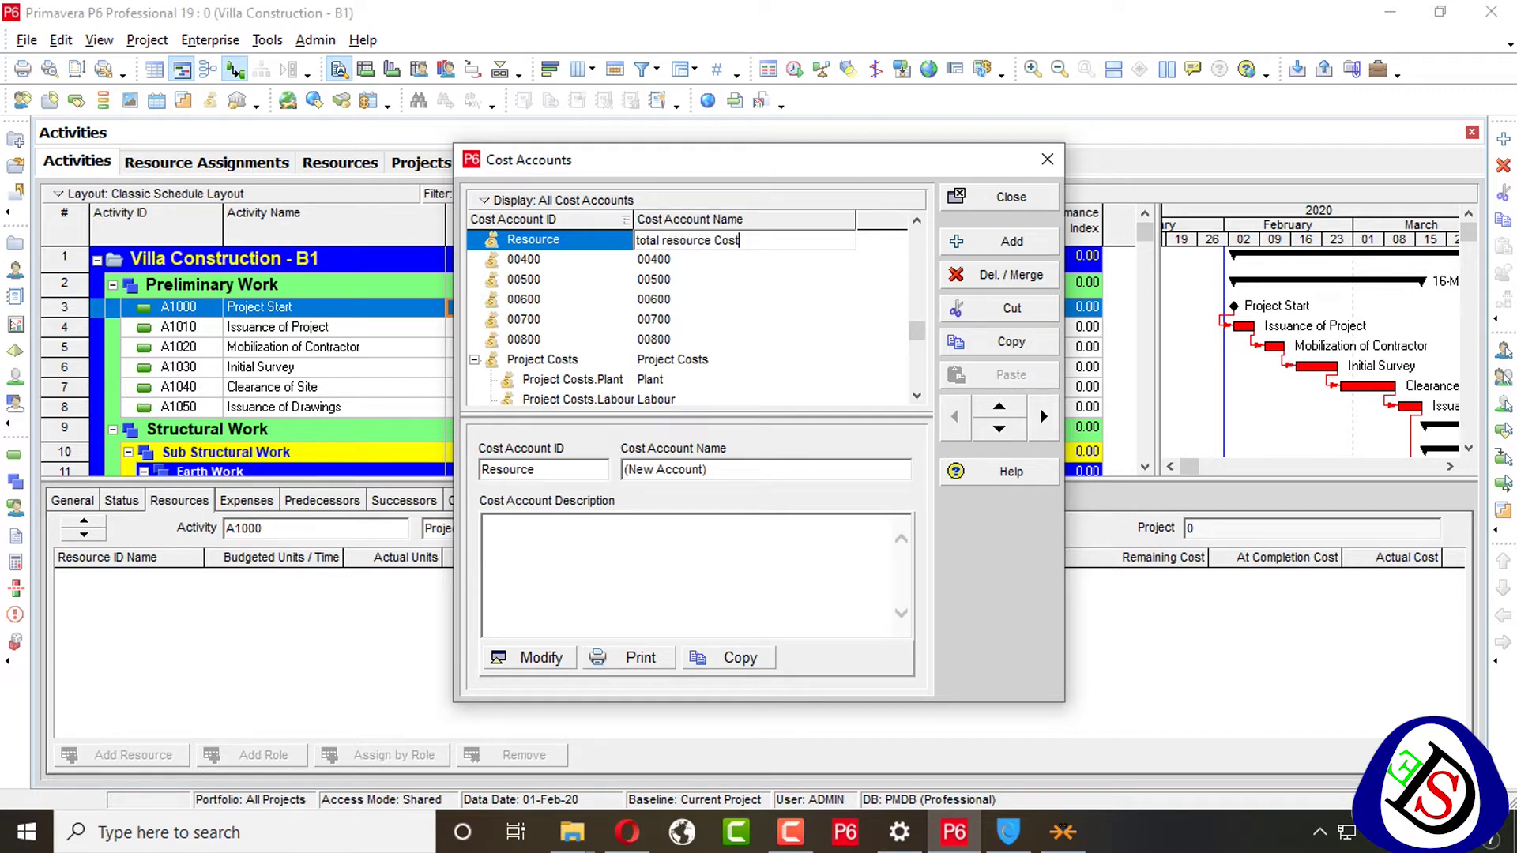
{"action": "left_click", "coordinate": [711, 319]}
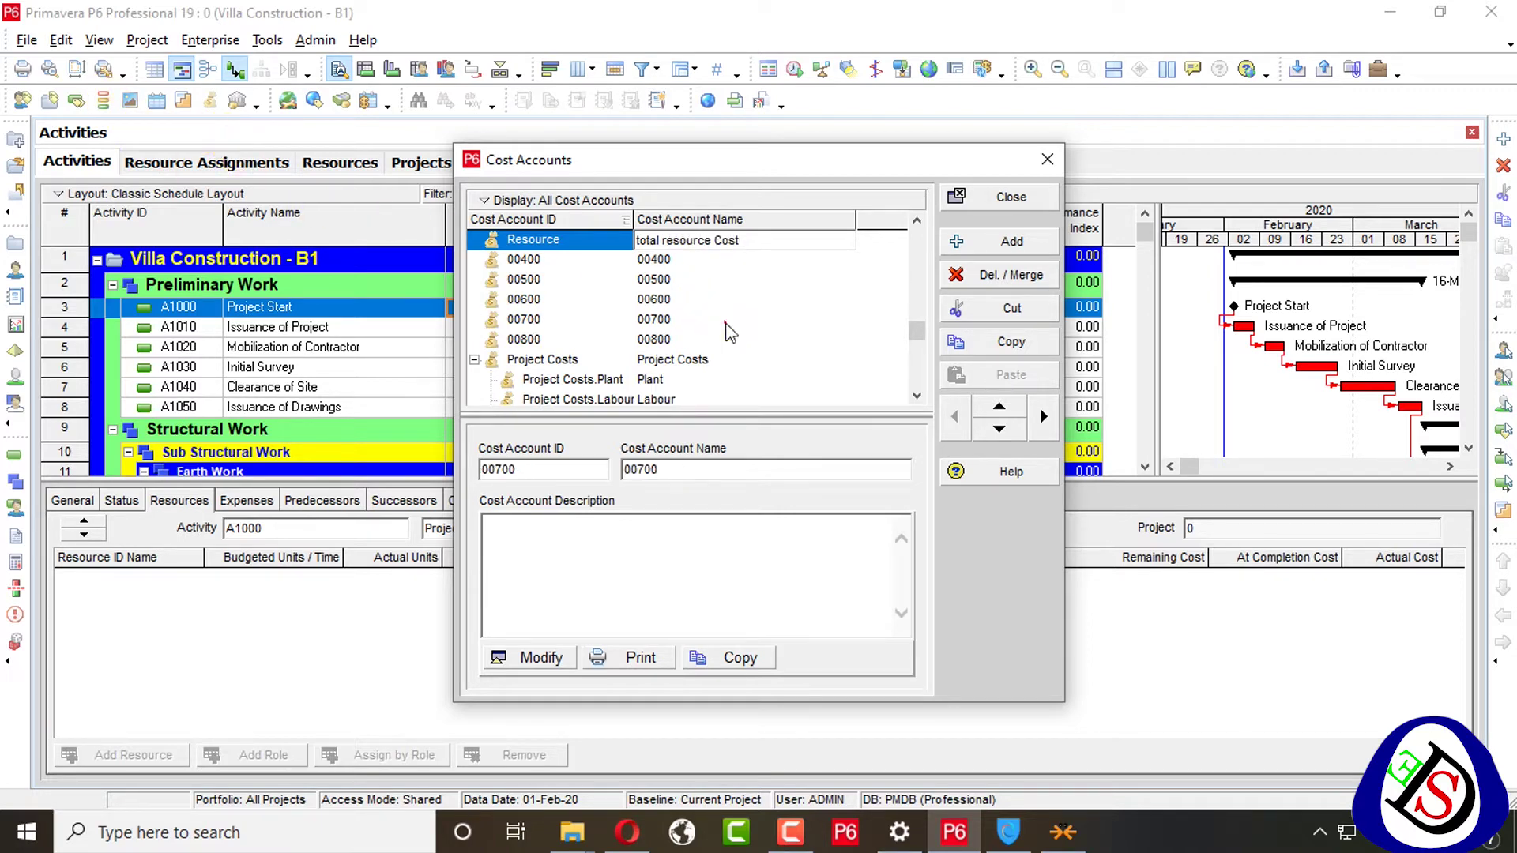
{"action": "left_click", "coordinate": [664, 240]}
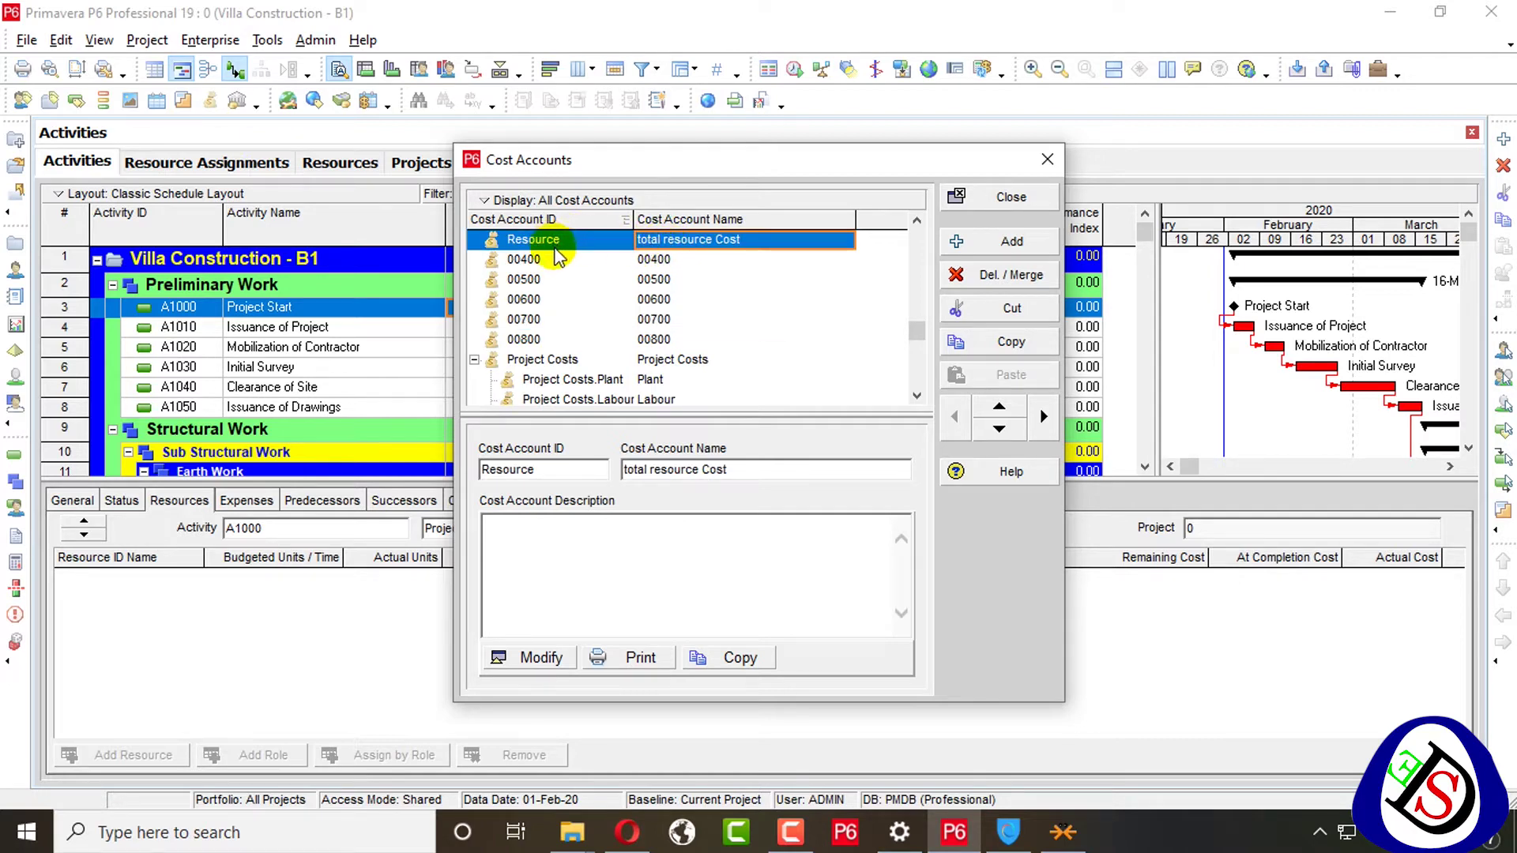
Step: Make cost account 00400 a child of the Resource account and rename it "Material"
{"action": "left_click", "coordinate": [558, 258]}
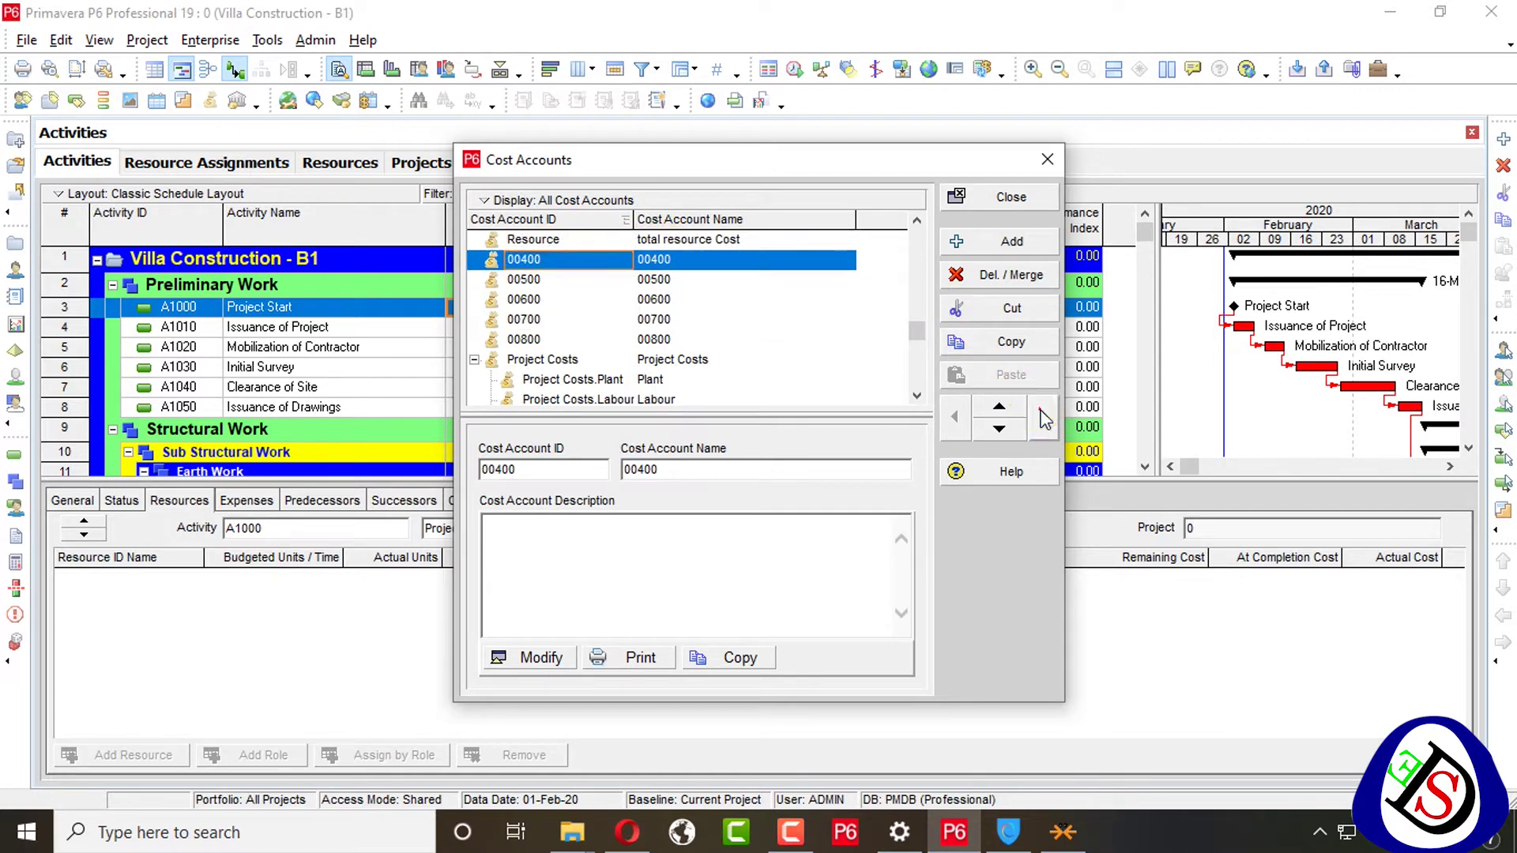
{"action": "left_click", "coordinate": [1045, 418]}
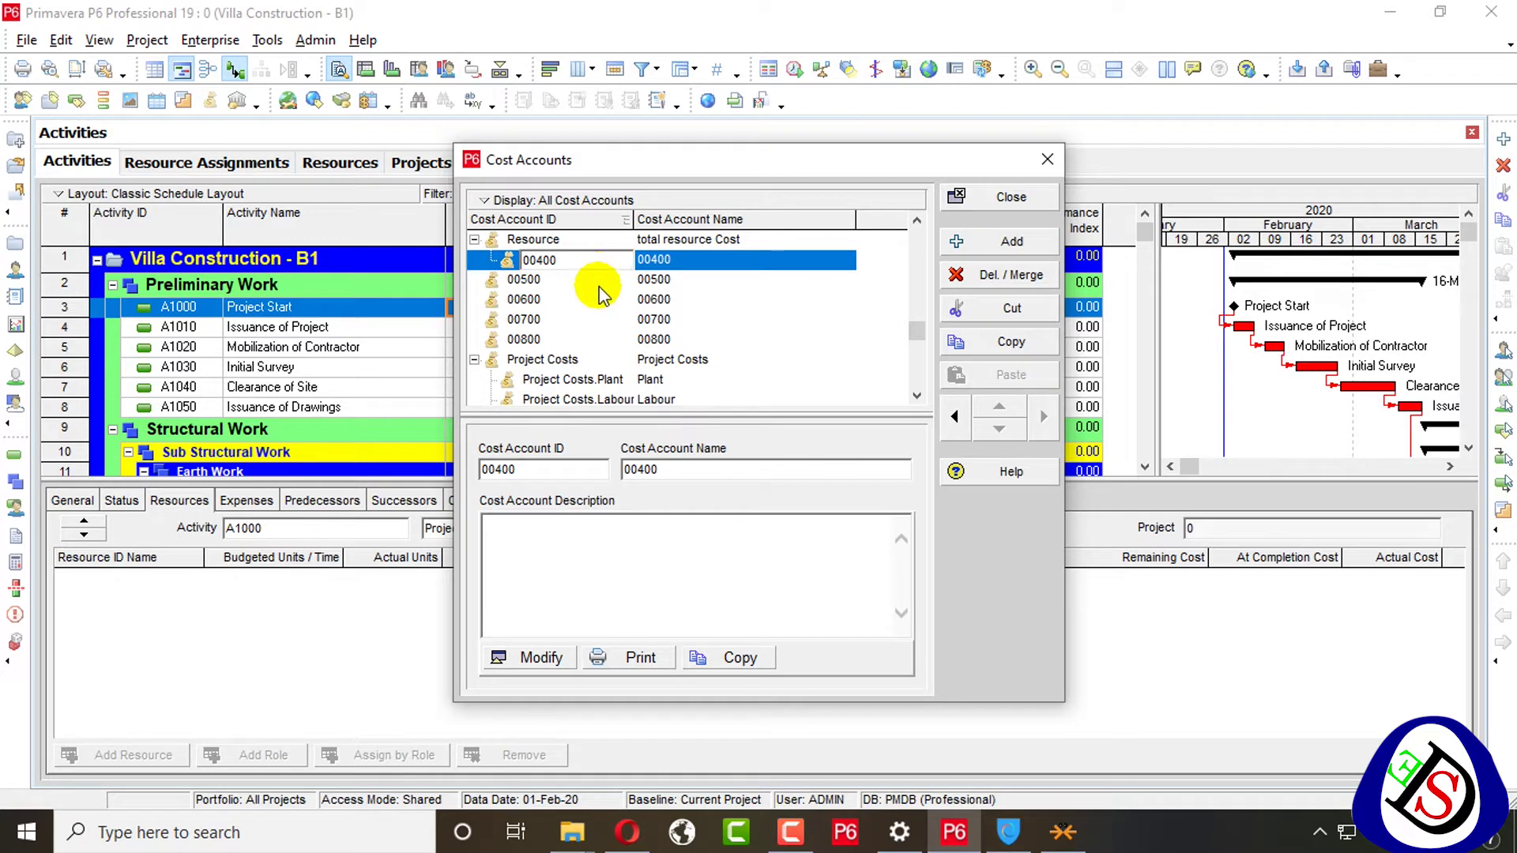
{"action": "left_click", "coordinate": [588, 285]}
{"action": "left_click", "coordinate": [589, 261]}
{"action": "key", "text": "Tab"}
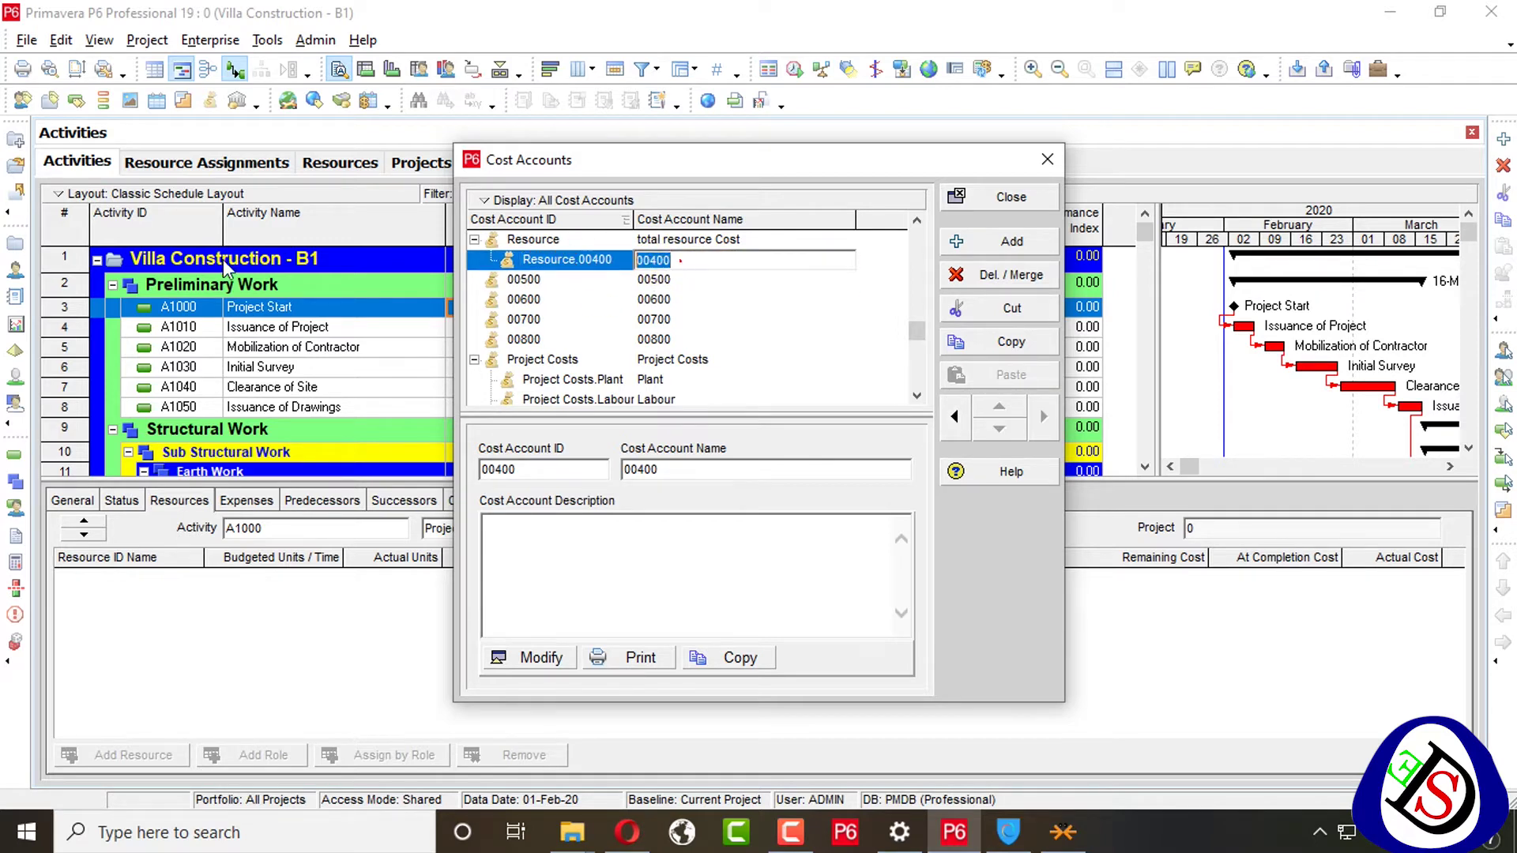
{"action": "type", "text": "Material"}
{"action": "key", "text": "Return"}
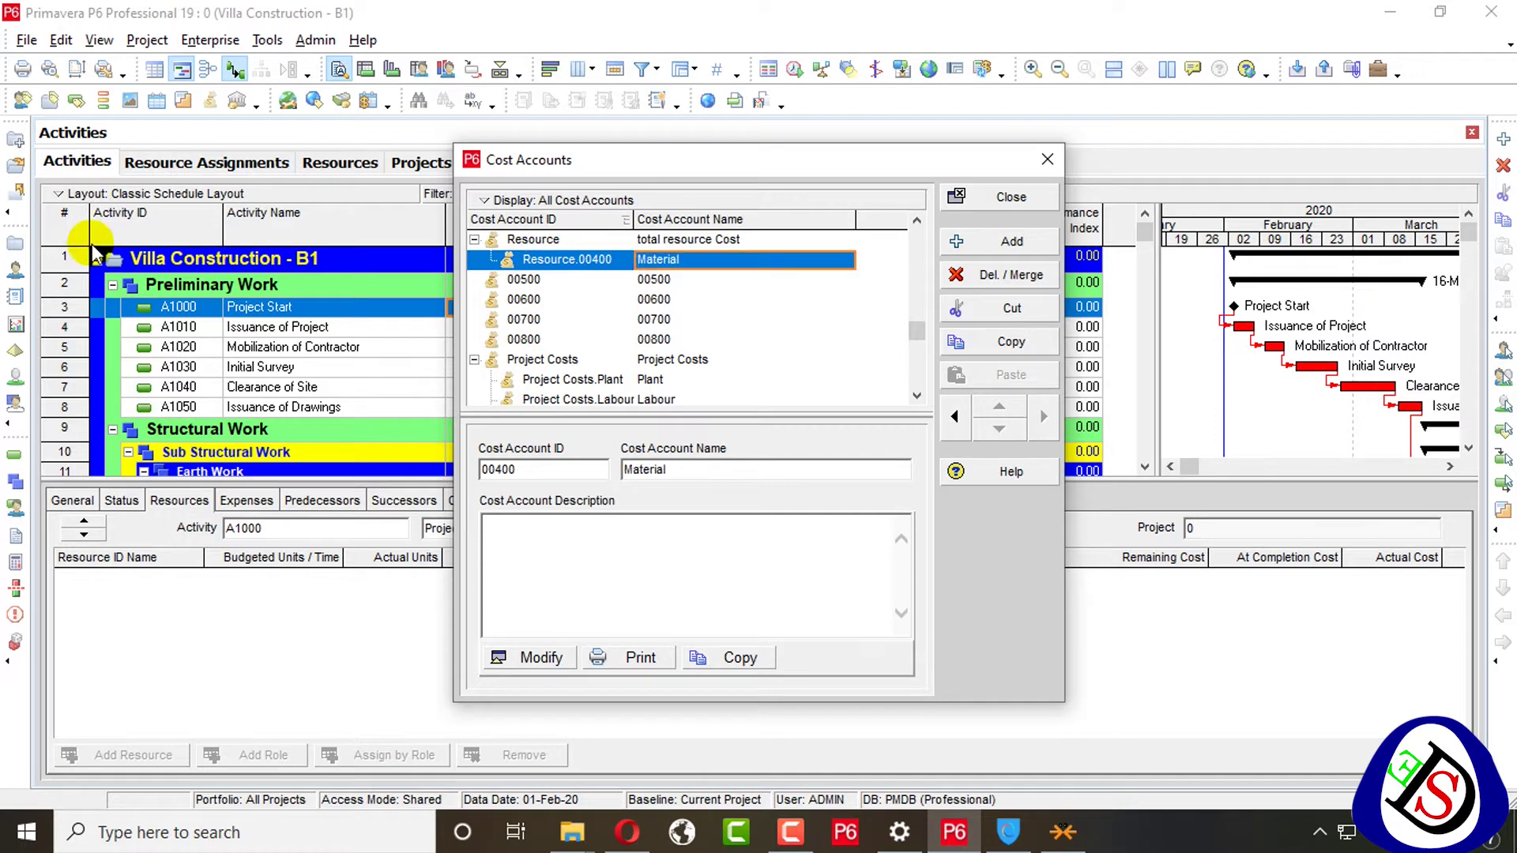
Step: Make cost account 00500 a child of the Resource account and rename it "labor cast"
{"action": "left_click", "coordinate": [638, 280]}
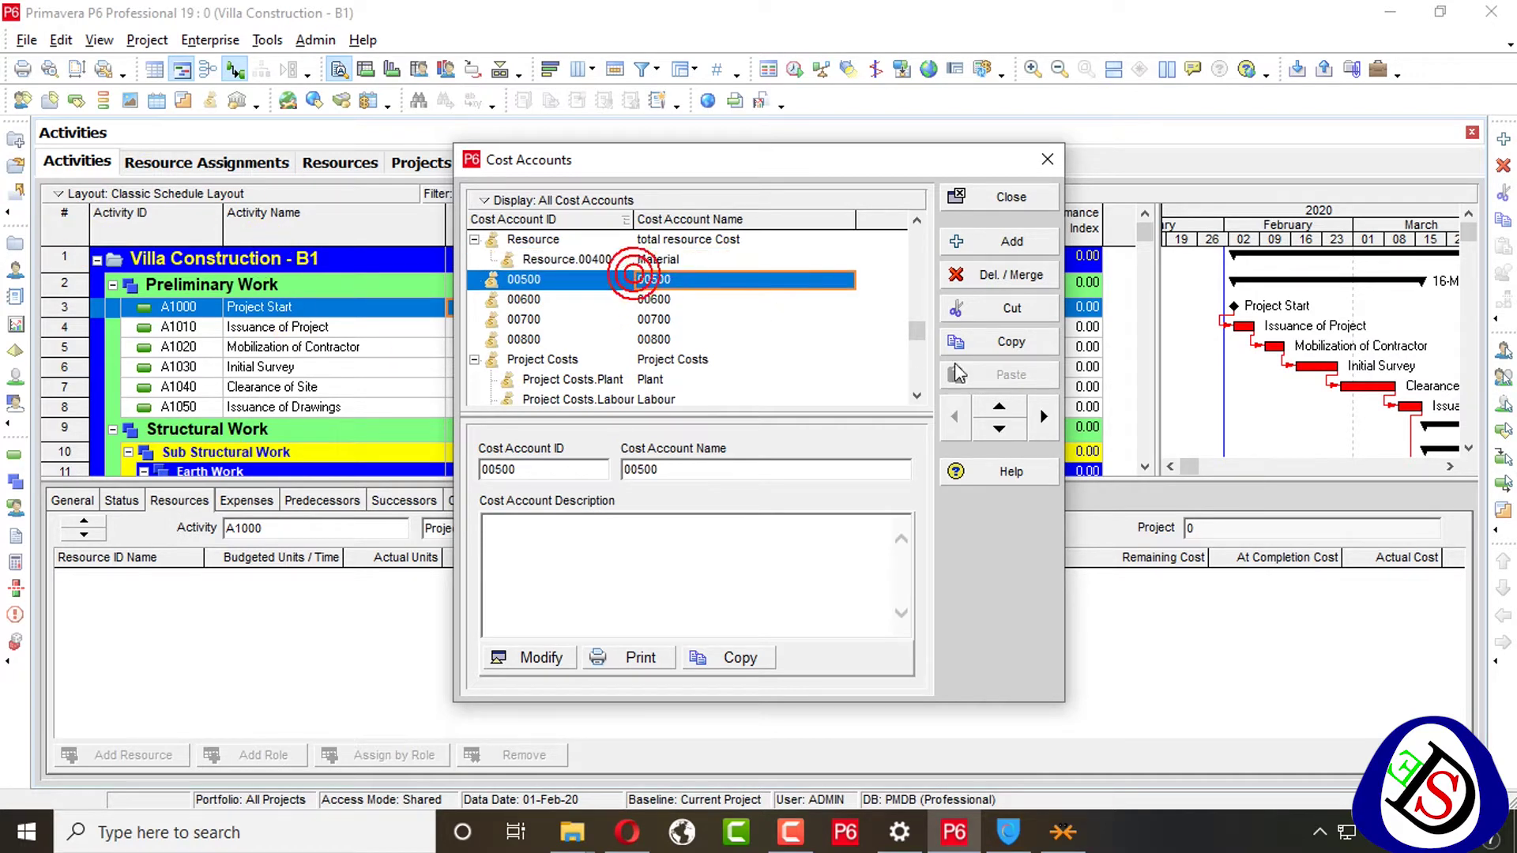
{"action": "left_click", "coordinate": [1034, 415]}
{"action": "left_click", "coordinate": [654, 260]}
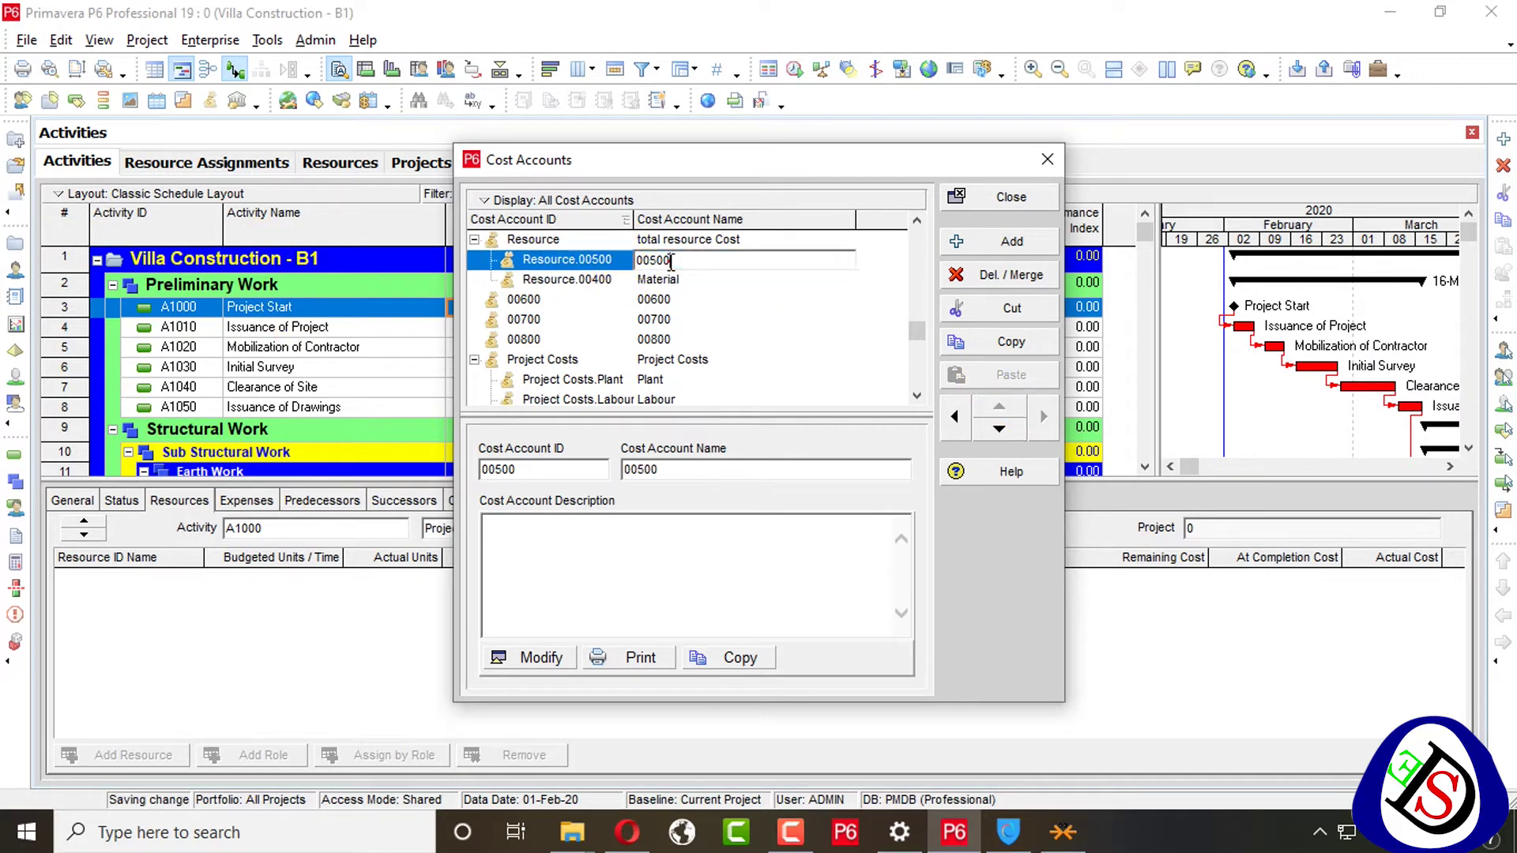
{"action": "type", "text": "labor cast"}
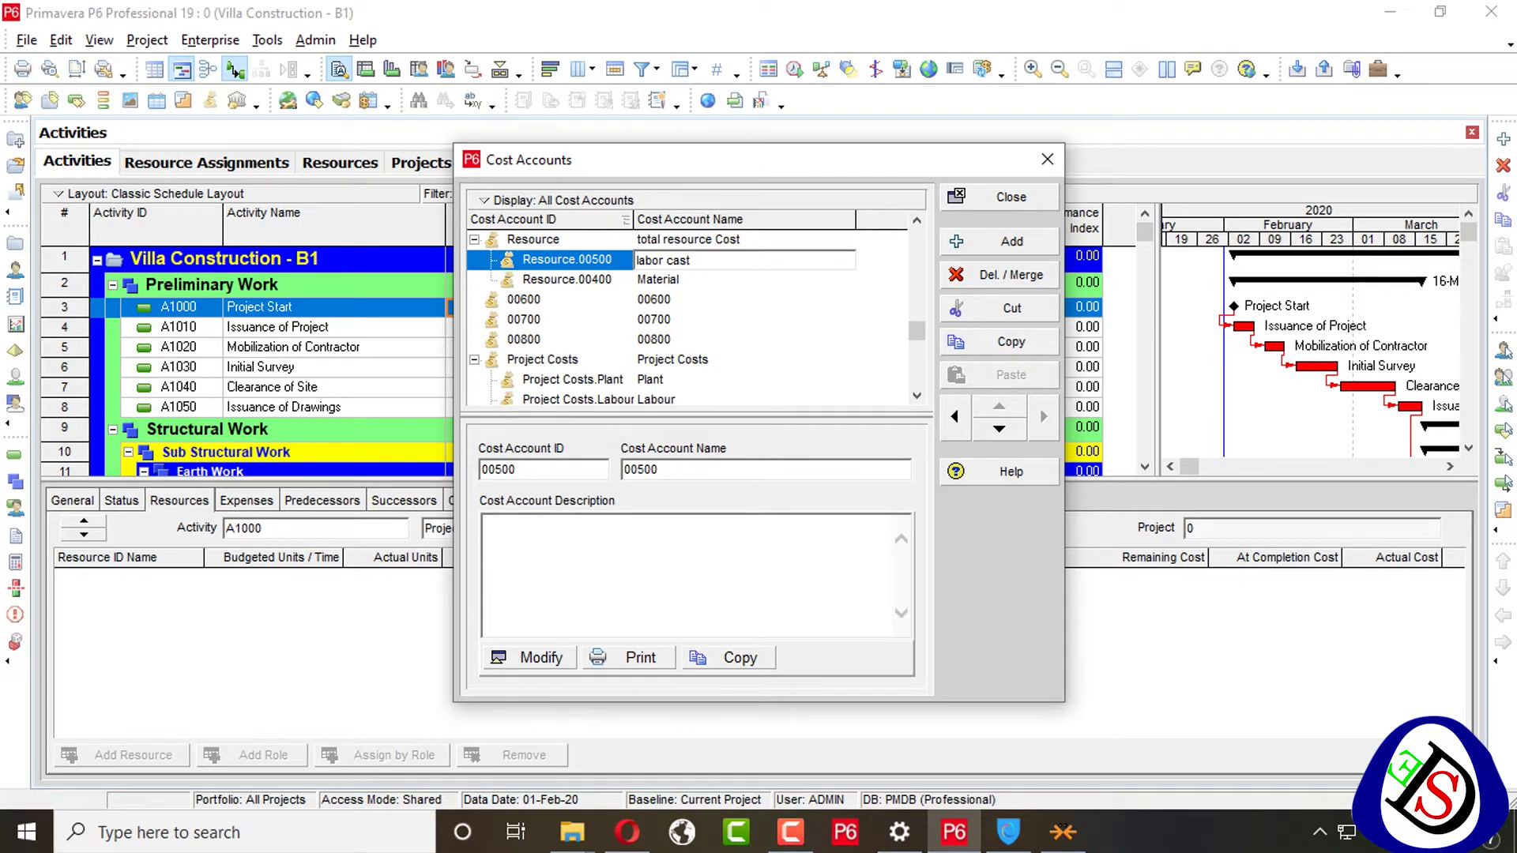
{"action": "key", "text": "Down"}
{"action": "key", "text": "Down"}
{"action": "key", "text": "Down"}
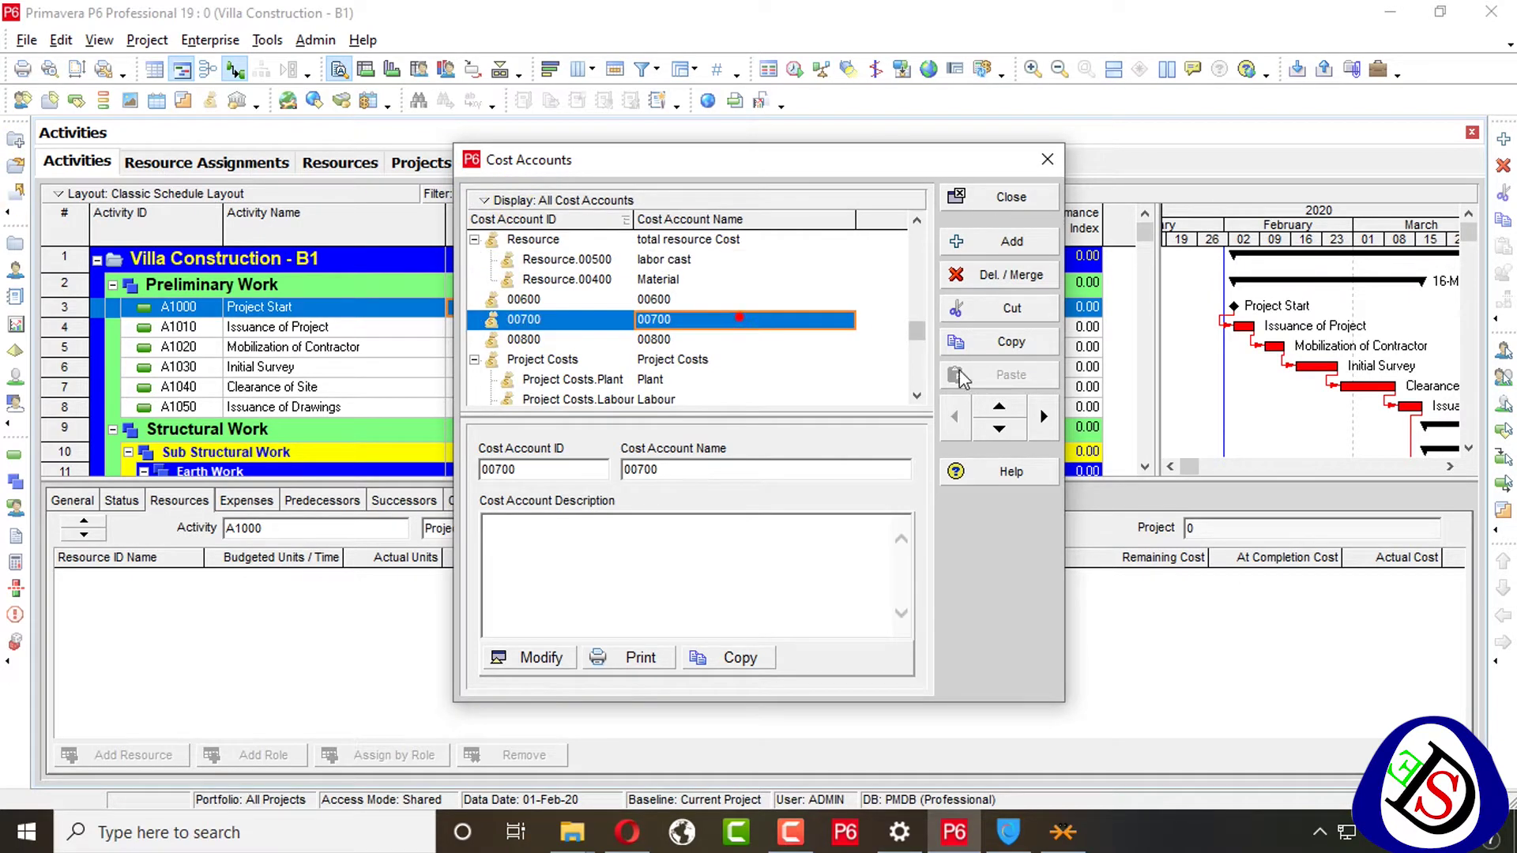
Step: Add another cost account under Resource after the Material account and name it "non labor cost"
{"action": "left_click", "coordinate": [574, 280]}
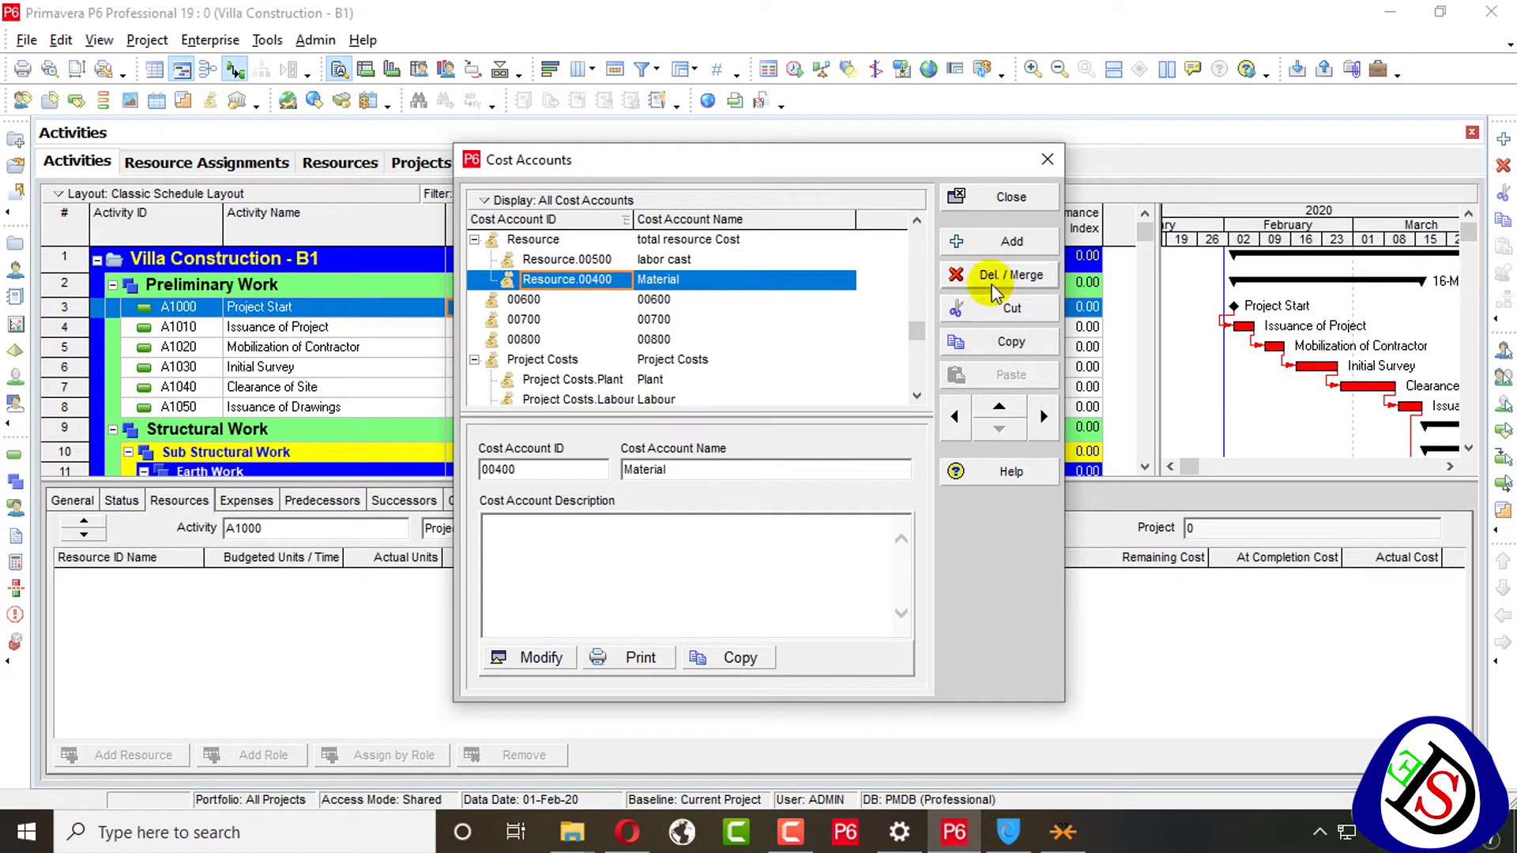
{"action": "left_click", "coordinate": [1002, 246]}
{"action": "left_click", "coordinate": [715, 301]}
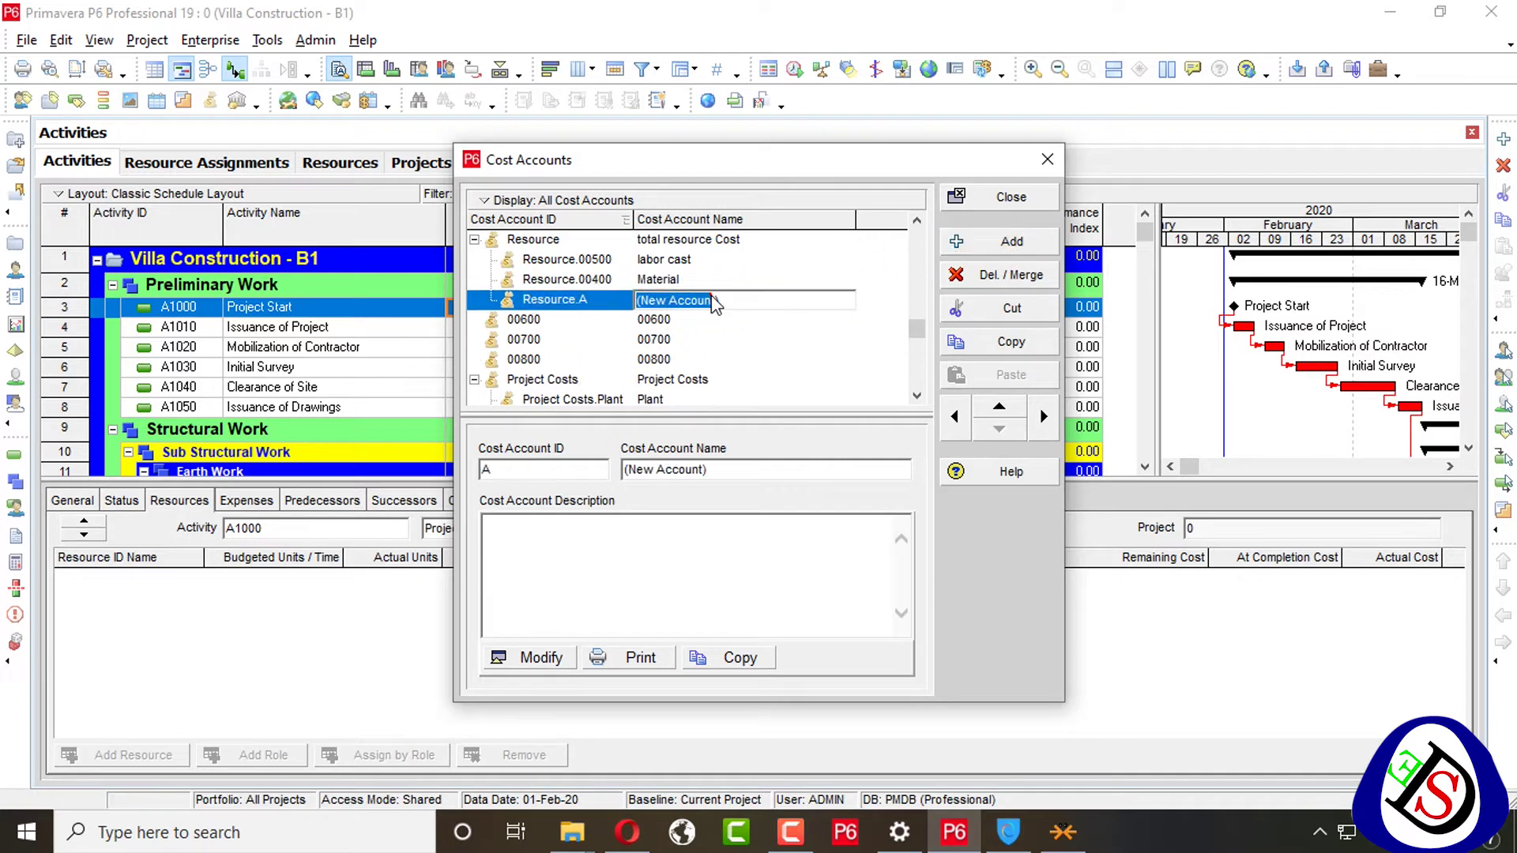
{"action": "key", "text": "BackSpace"}
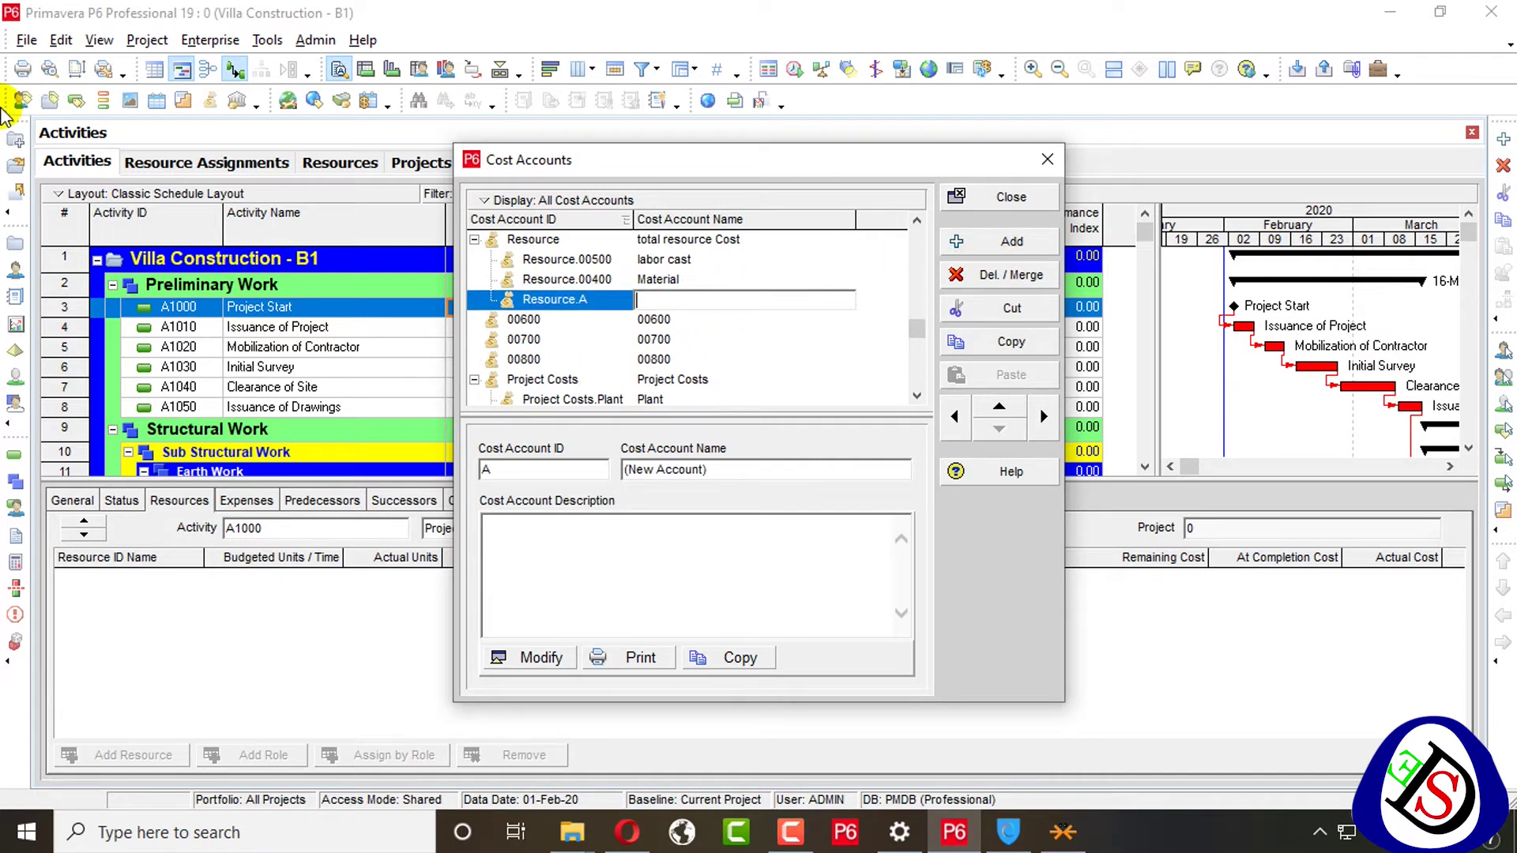
{"action": "type", "text": "labor cost"}
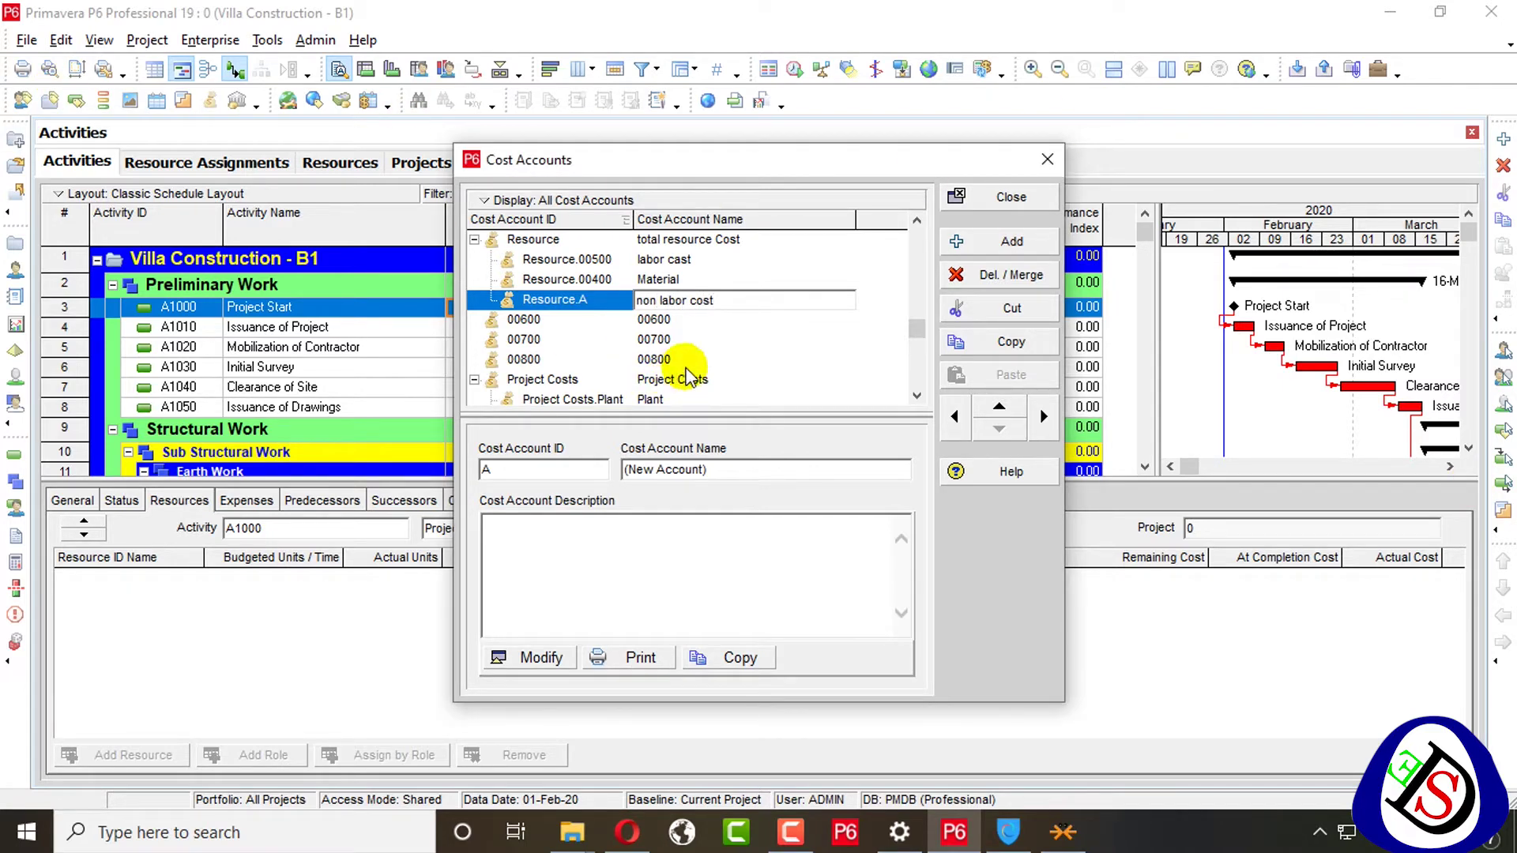
Step: Rename the Resource.00400 account "Material cost account" and the Resource.A account "non labor cost account"
{"action": "left_click", "coordinate": [709, 280]}
{"action": "left_click", "coordinate": [711, 281]}
{"action": "type", "text": "cost ac"}
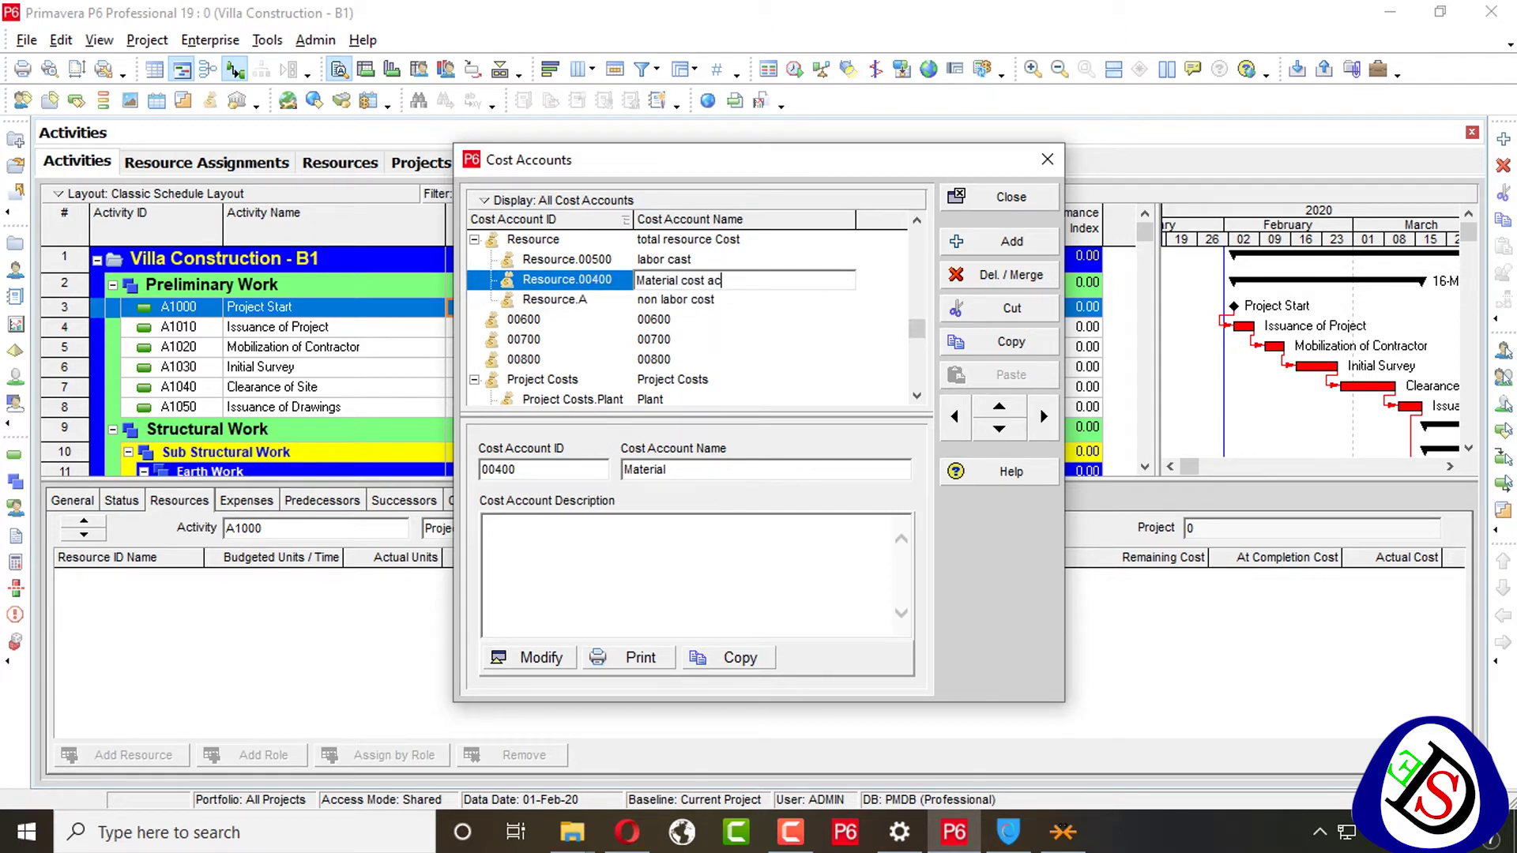
{"action": "type", "text": "count"}
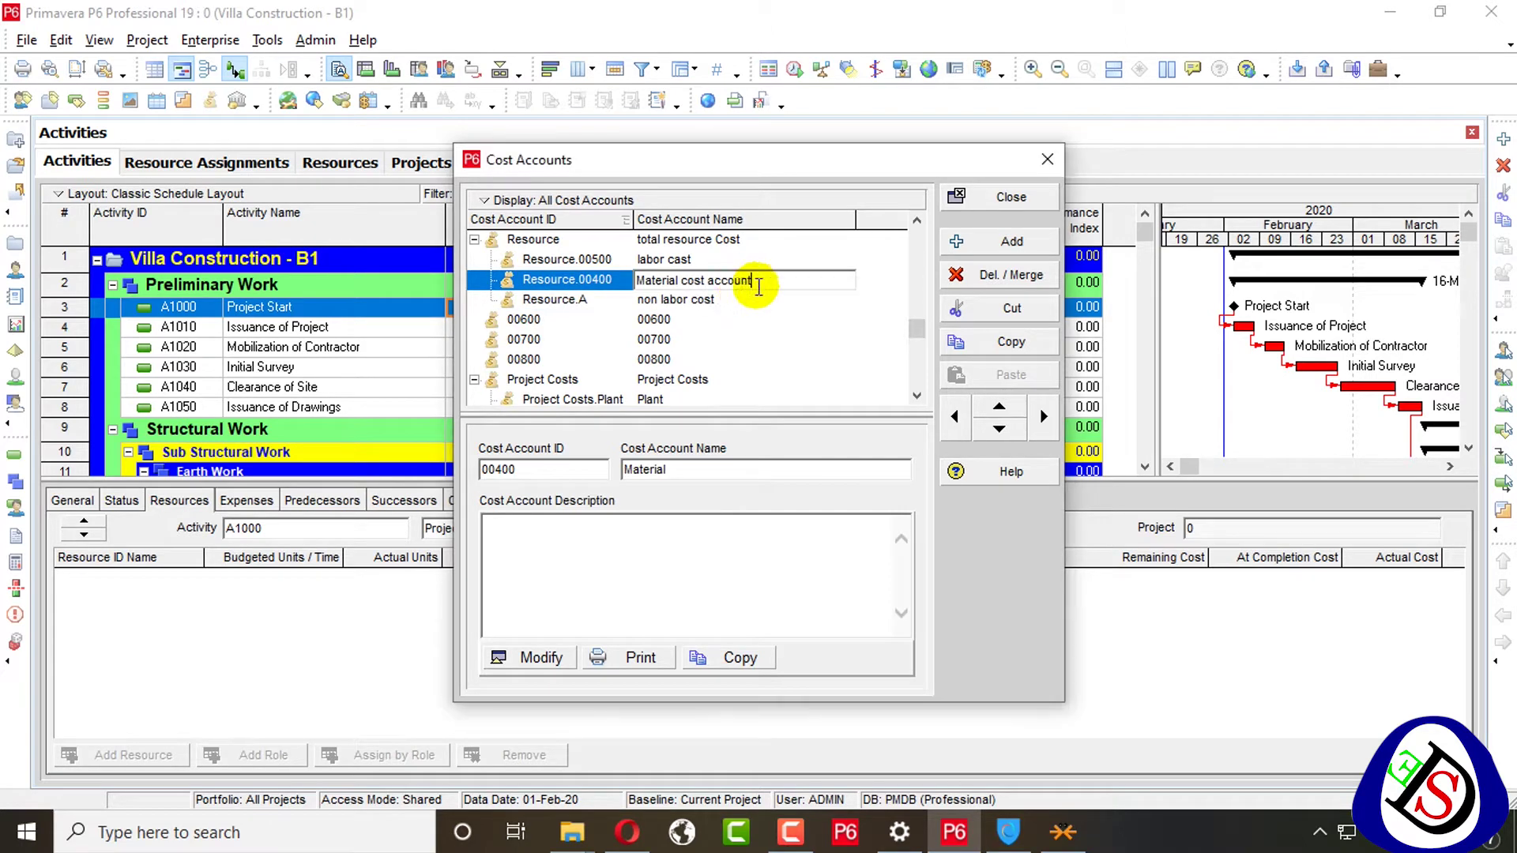
{"action": "left_click", "coordinate": [765, 301]}
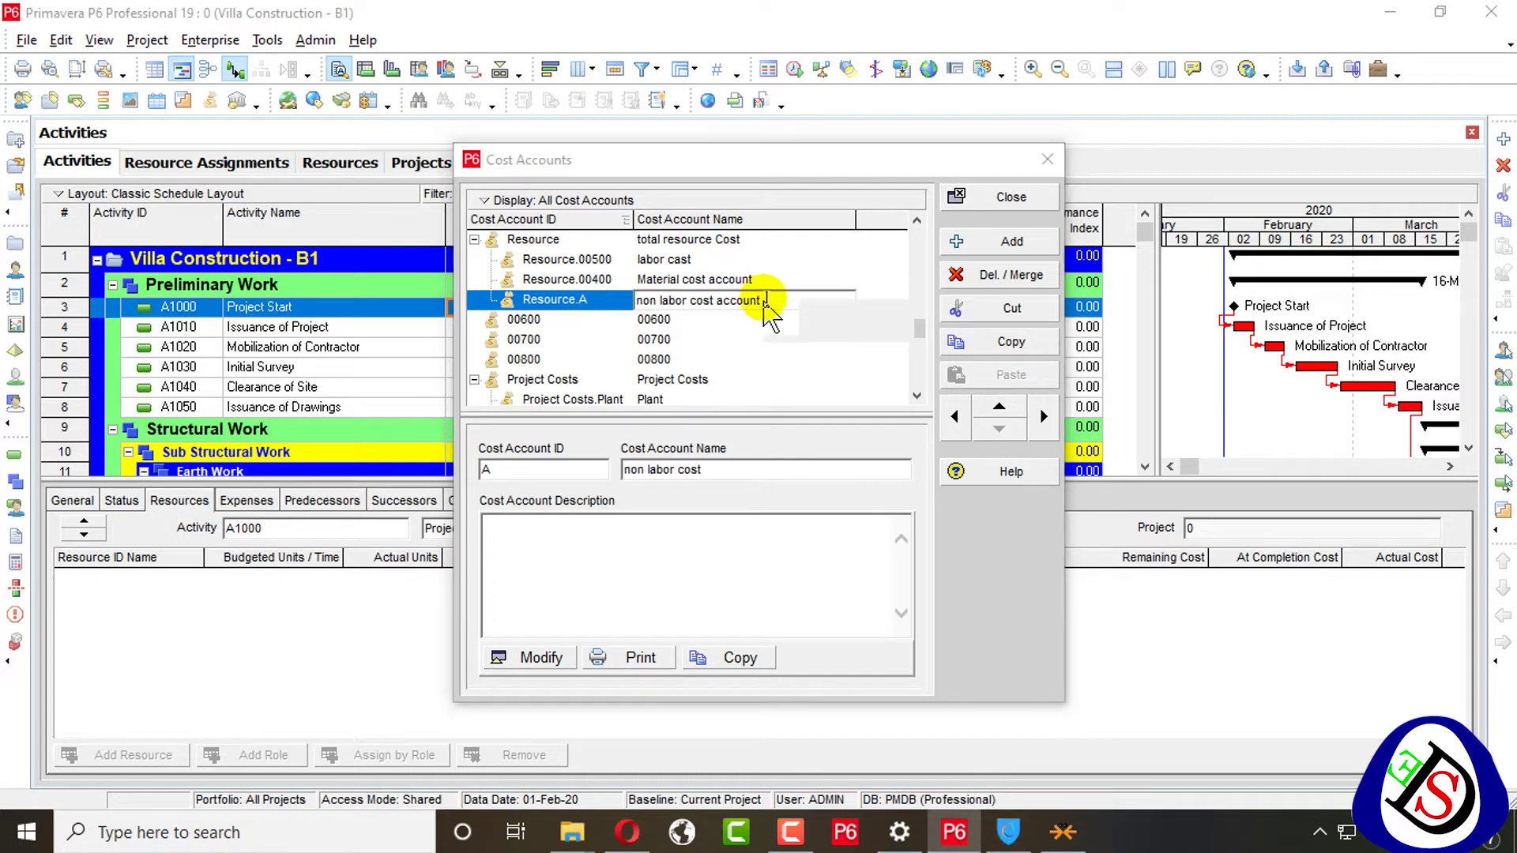
Step: Rename the Resource.00500 cost account "labor cost account"
{"action": "left_click", "coordinate": [741, 260]}
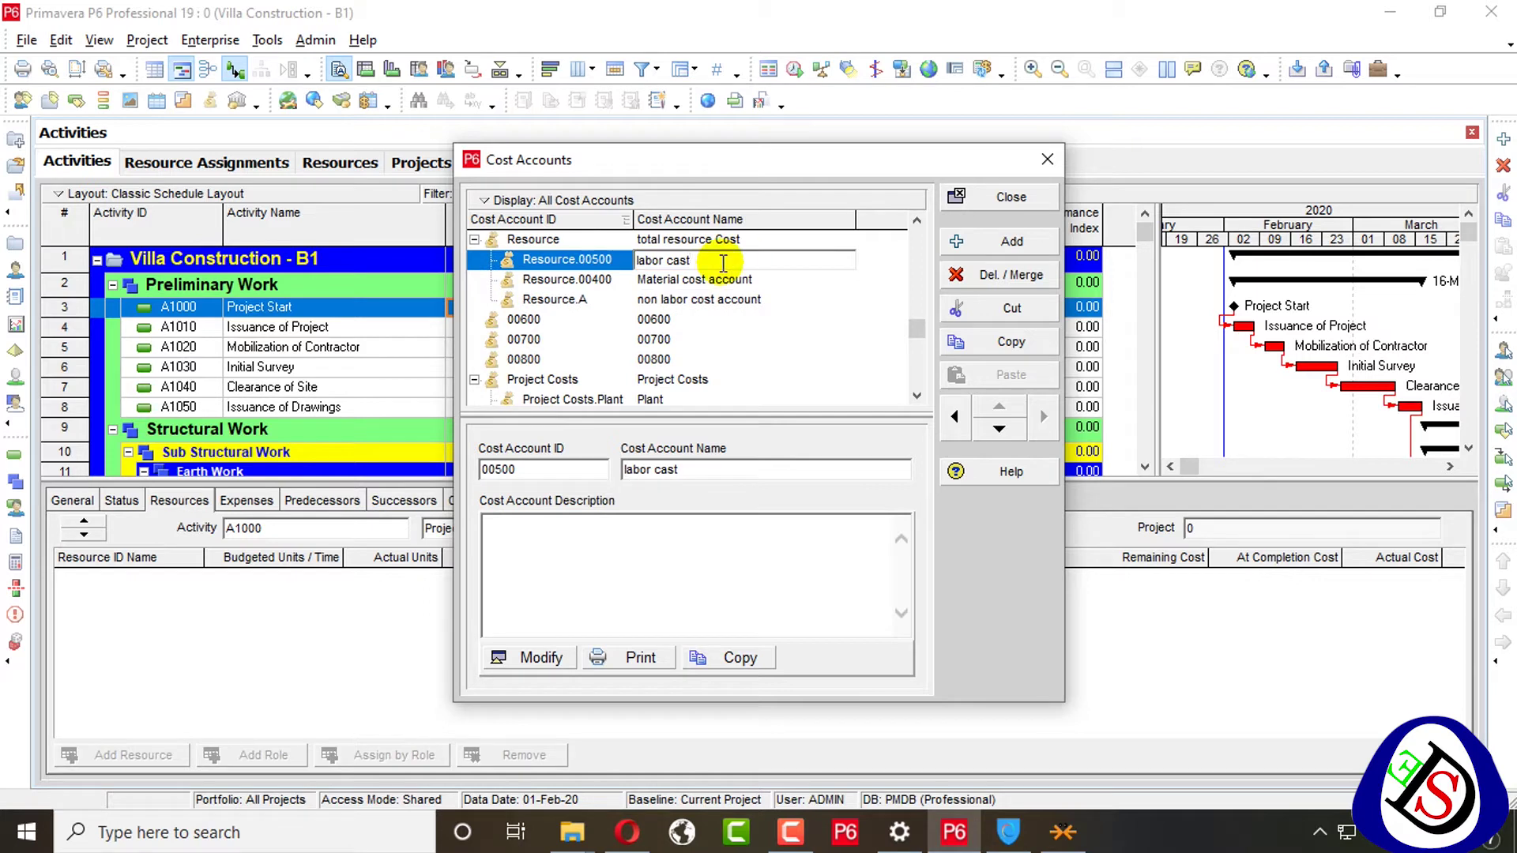
{"action": "type", "text": "ois"}
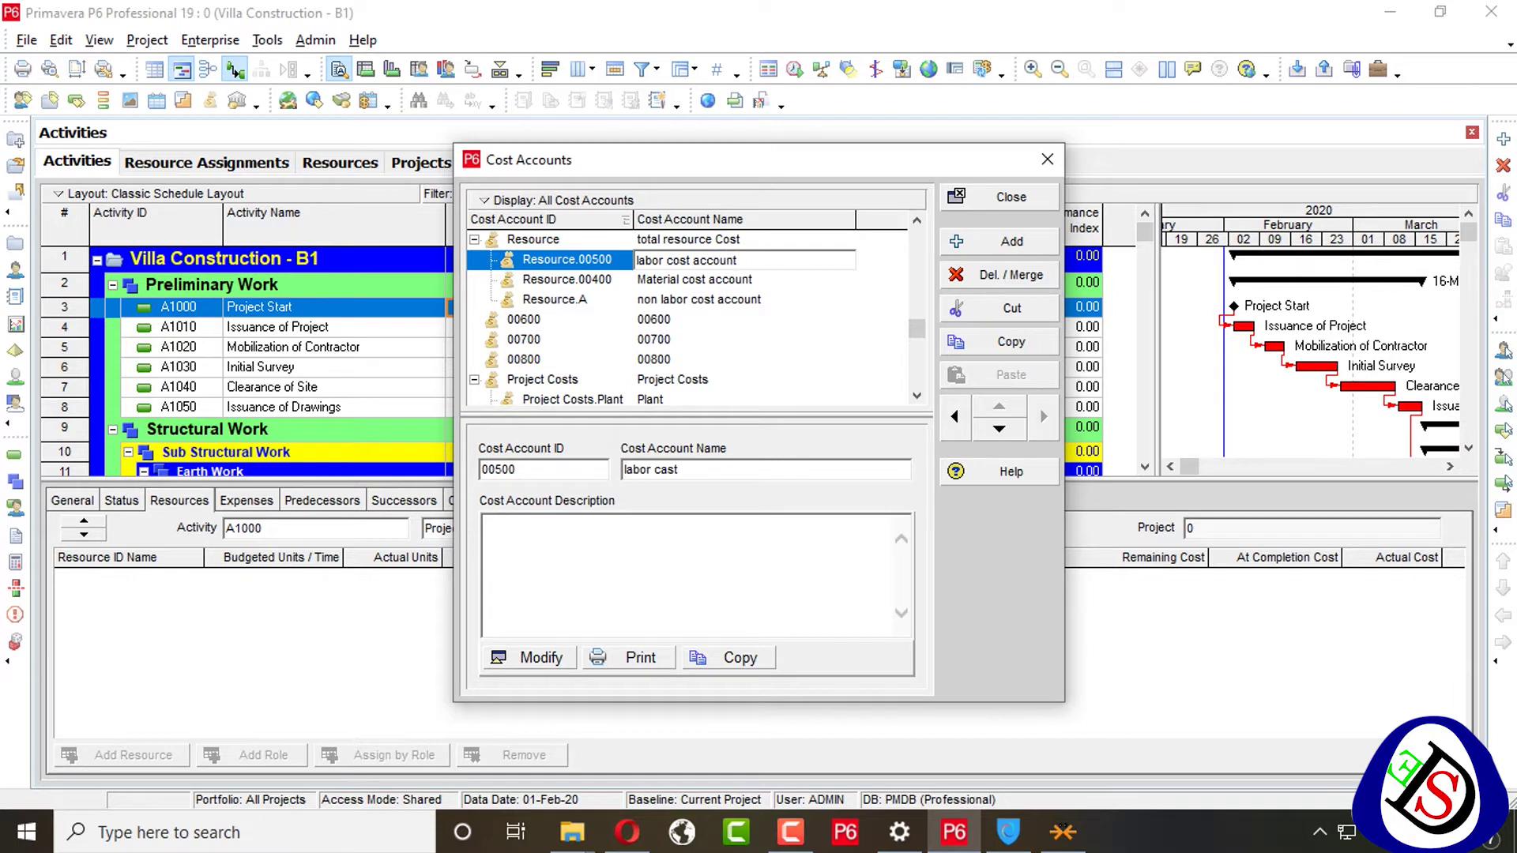
{"action": "key", "text": "Return"}
{"action": "key", "text": "Down"}
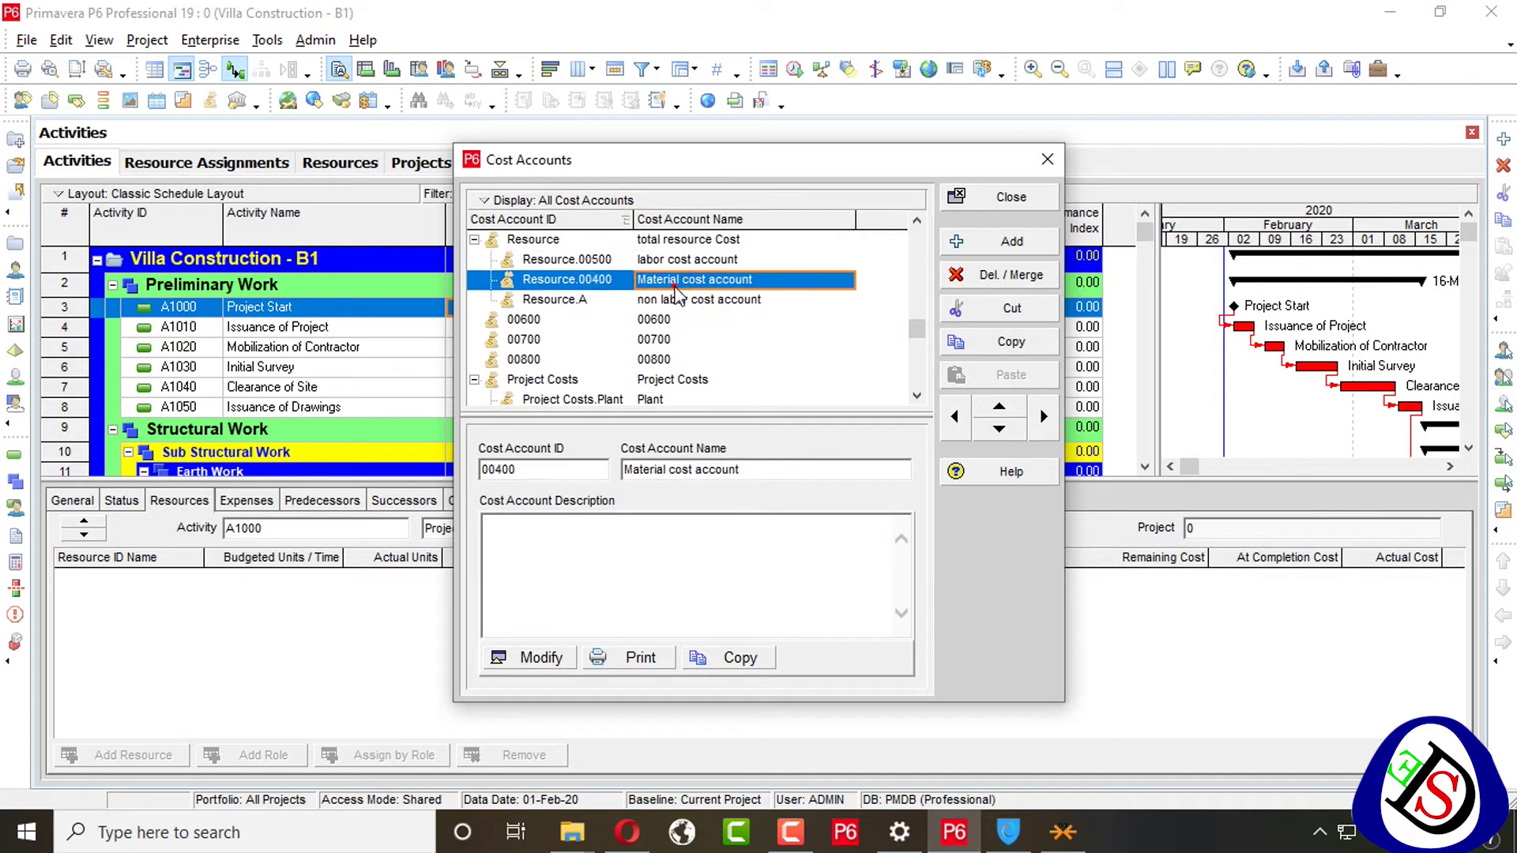
Step: Add a cost account under Resource after the non labor cost account and name it "expense cost account"
{"action": "left_click", "coordinate": [719, 303]}
{"action": "left_click", "coordinate": [1009, 241]}
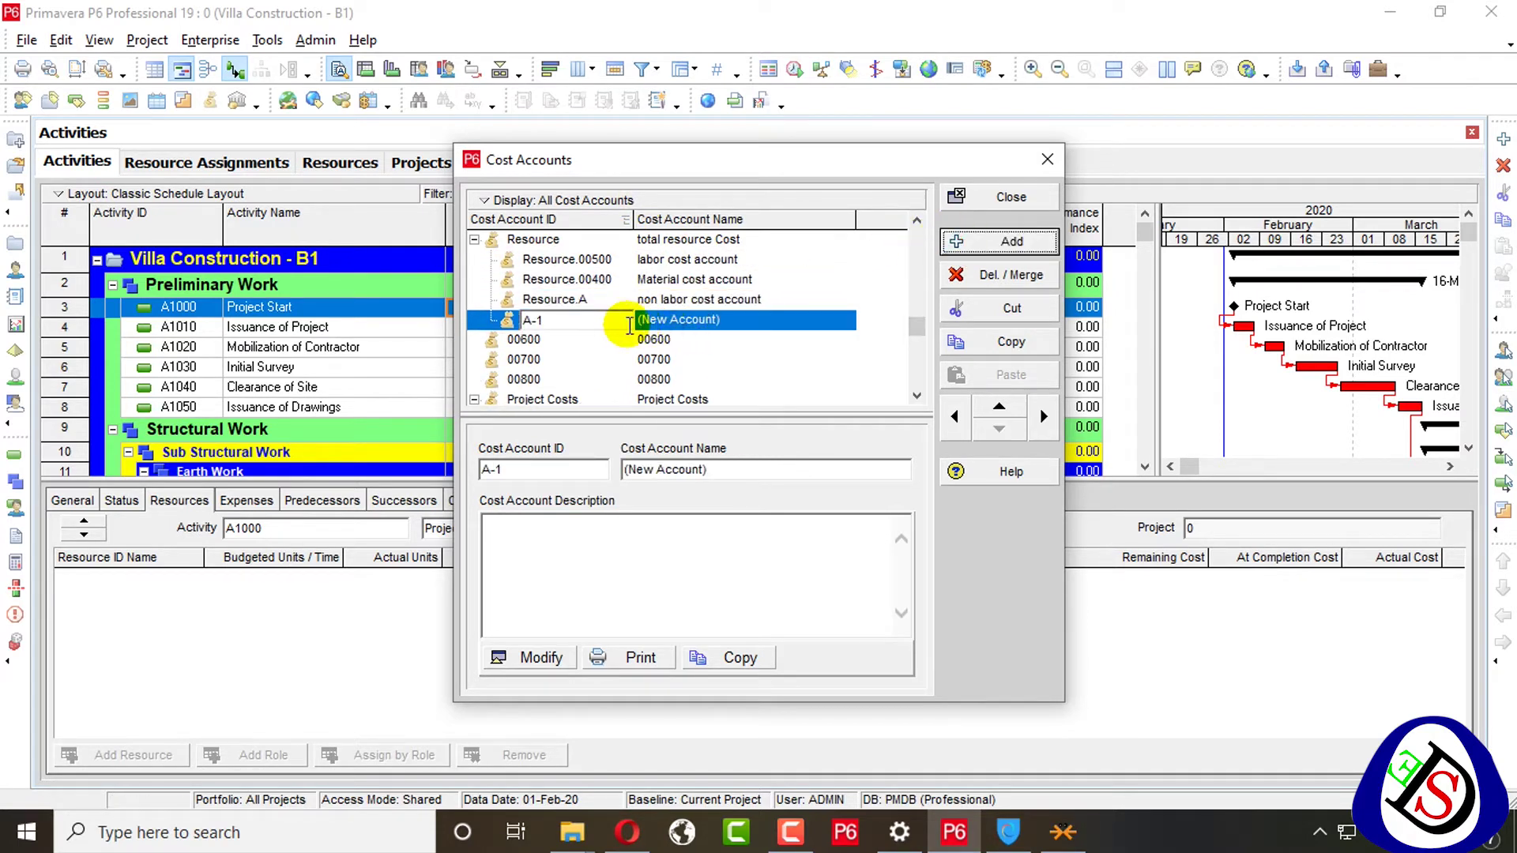
{"action": "key", "text": "Tab"}
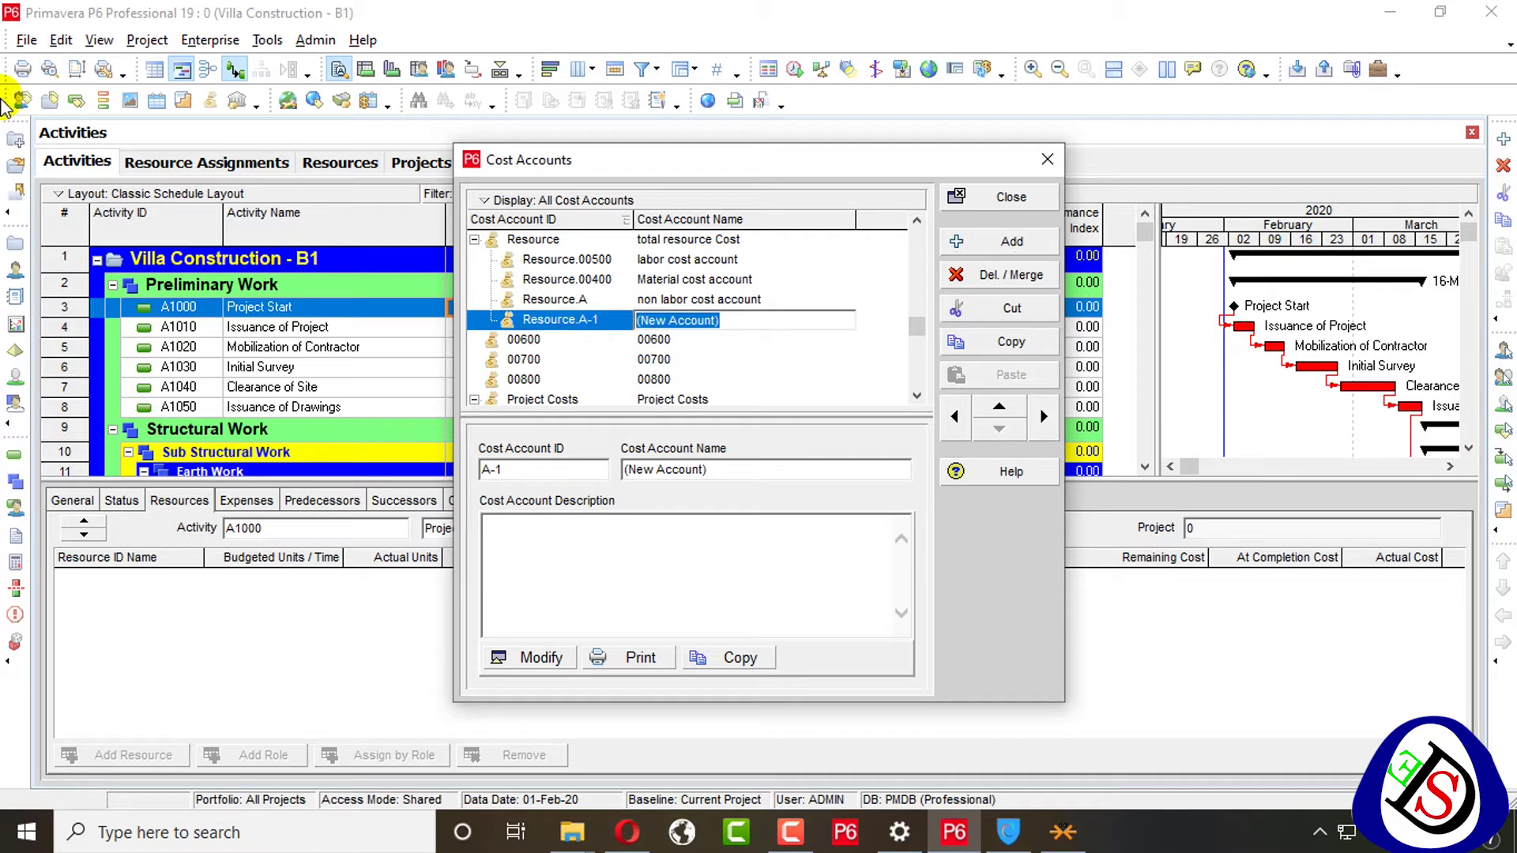
{"action": "type", "text": "expense"}
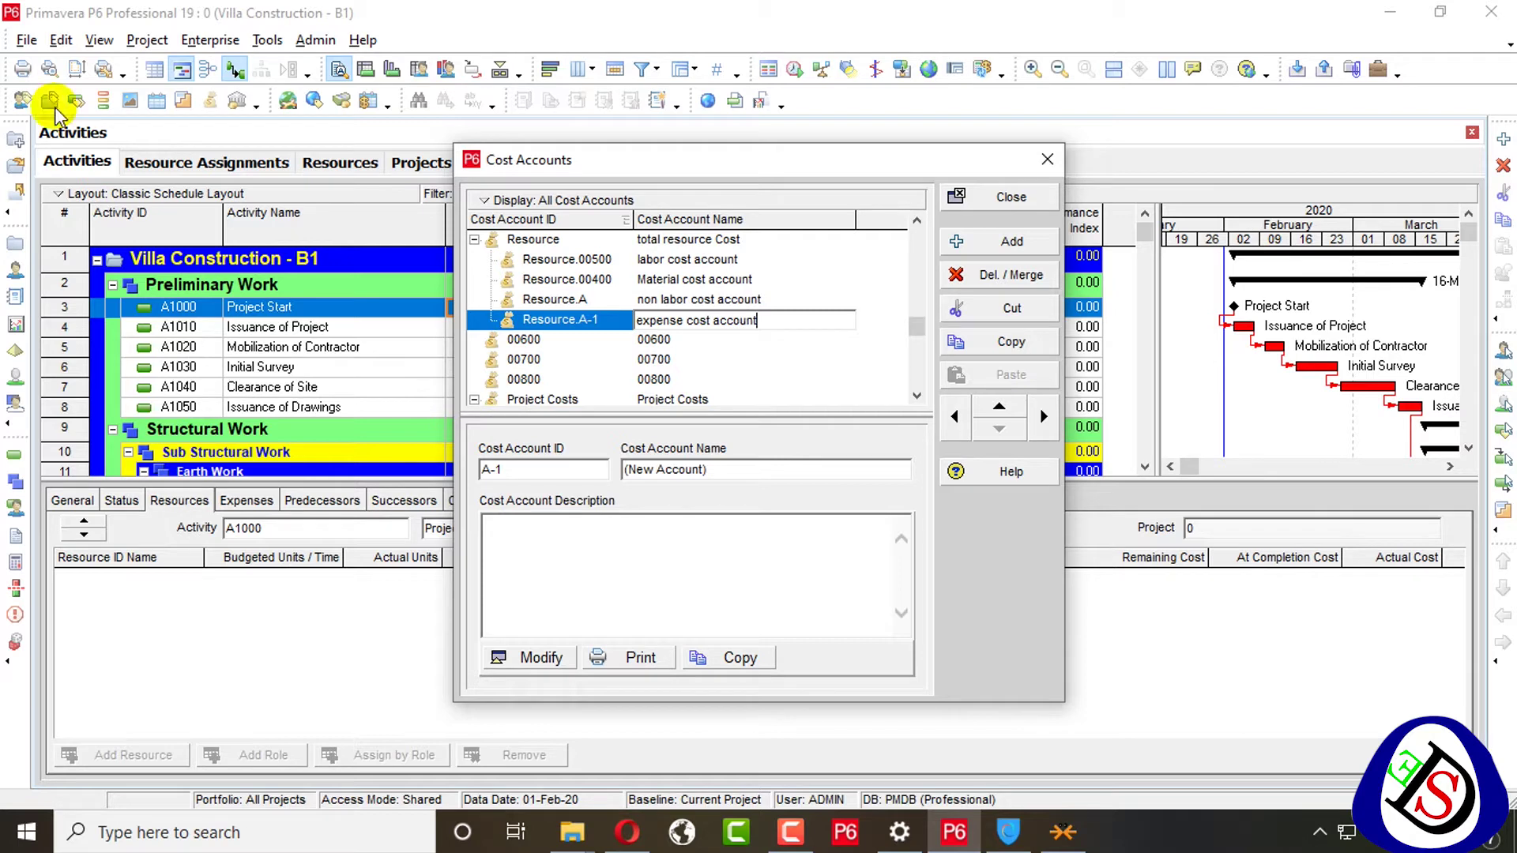
{"action": "left_click", "coordinate": [567, 301]}
{"action": "left_click", "coordinate": [619, 324]}
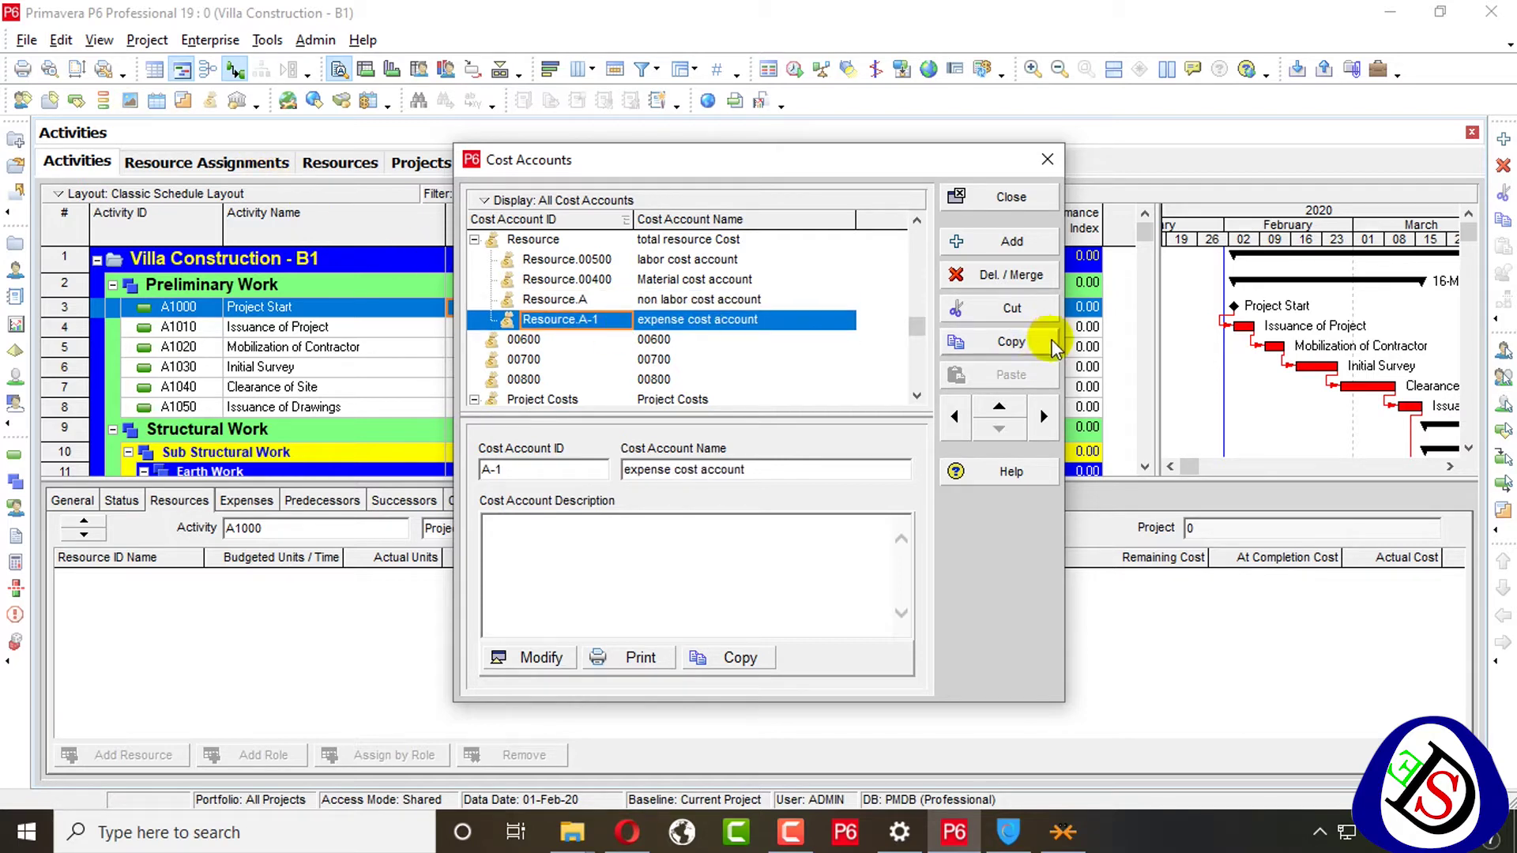
{"action": "left_click", "coordinate": [1010, 241]}
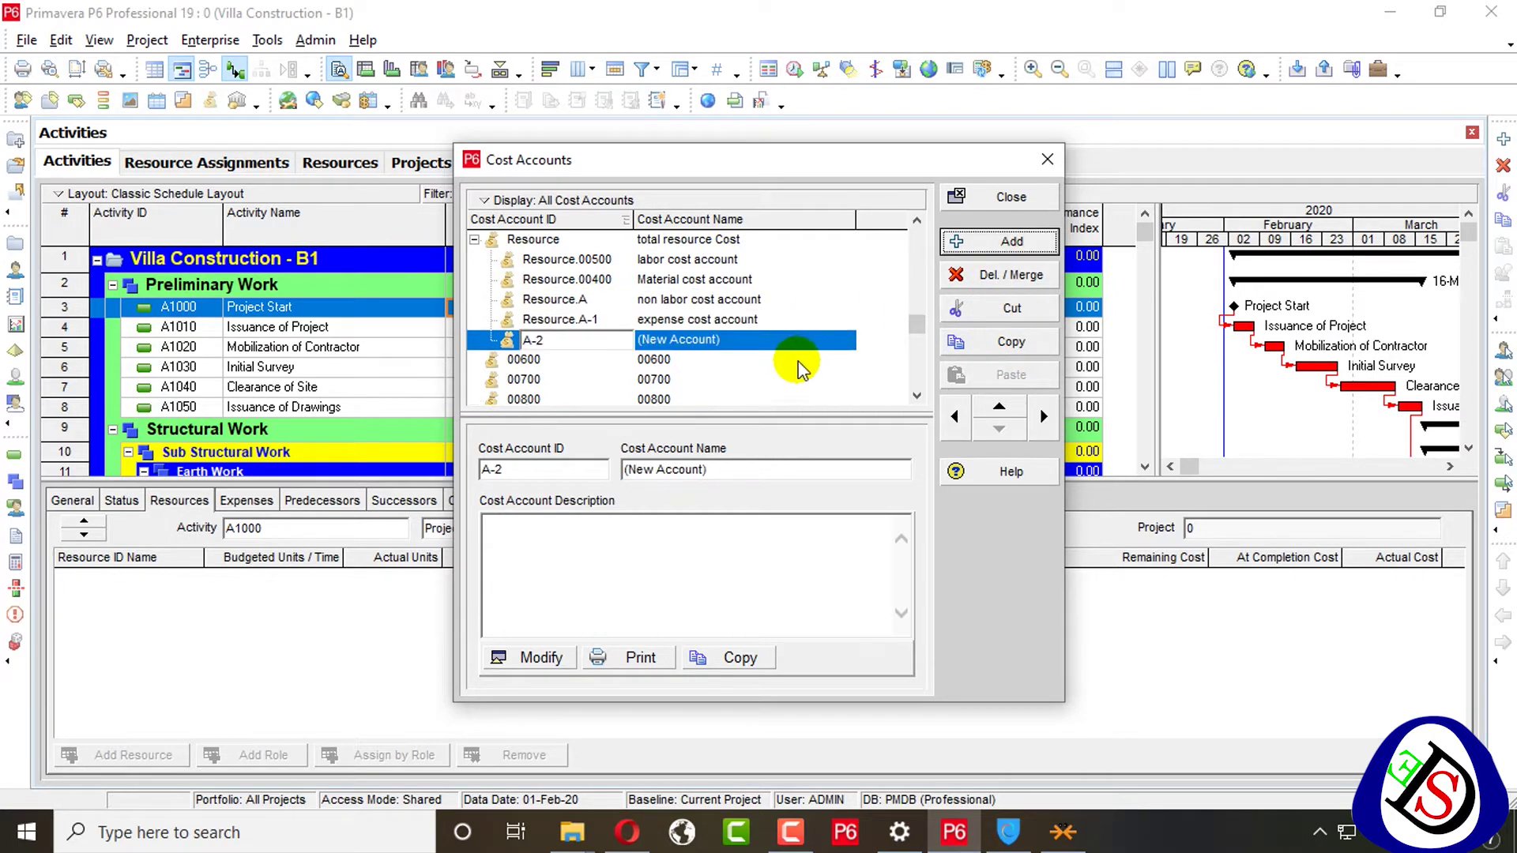
{"action": "left_click", "coordinate": [1037, 403]}
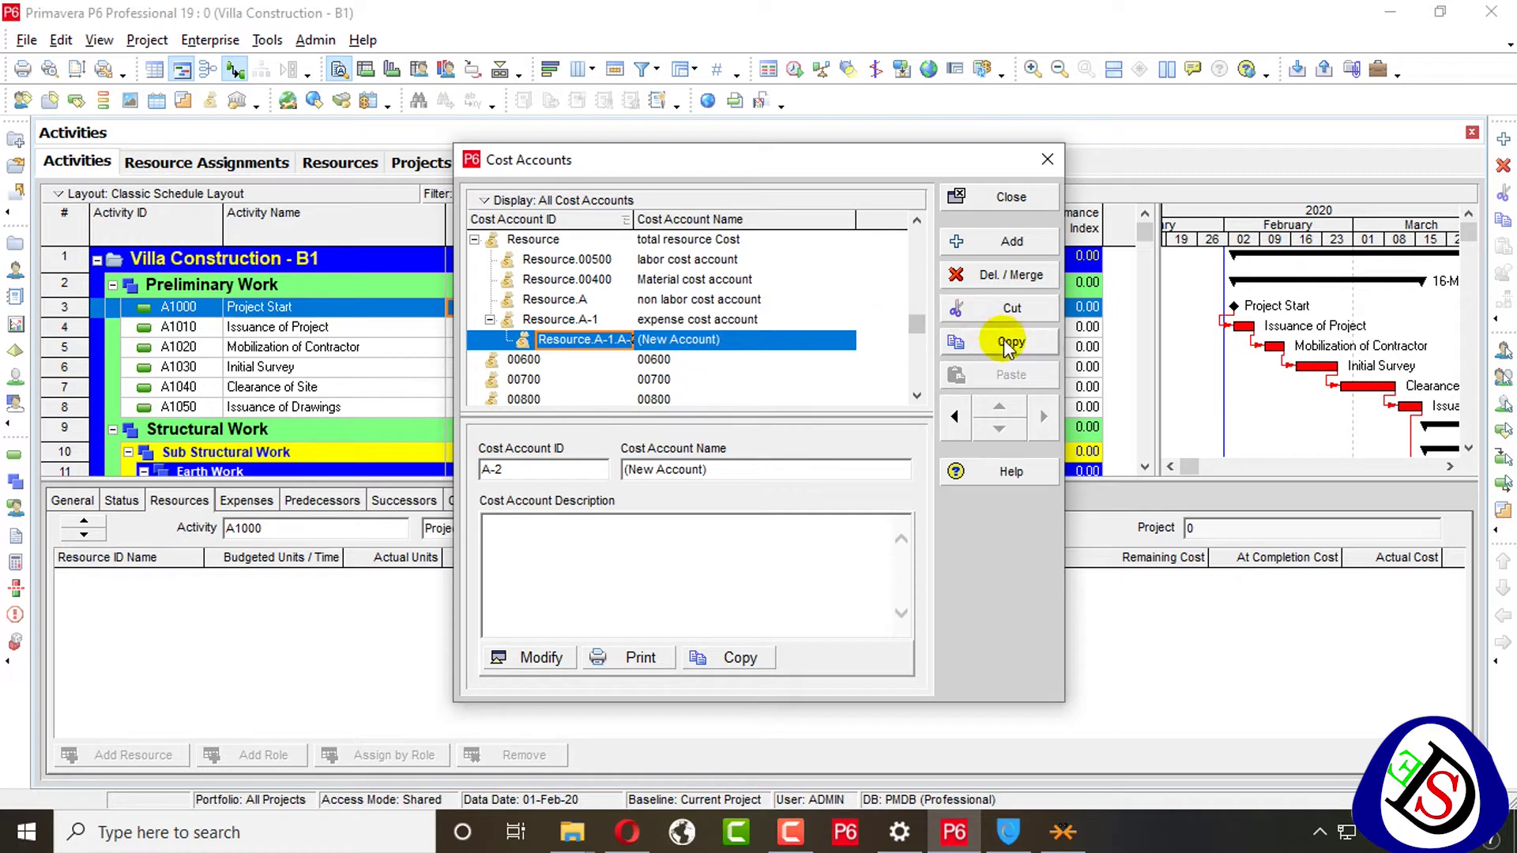
{"action": "left_click", "coordinate": [1013, 278]}
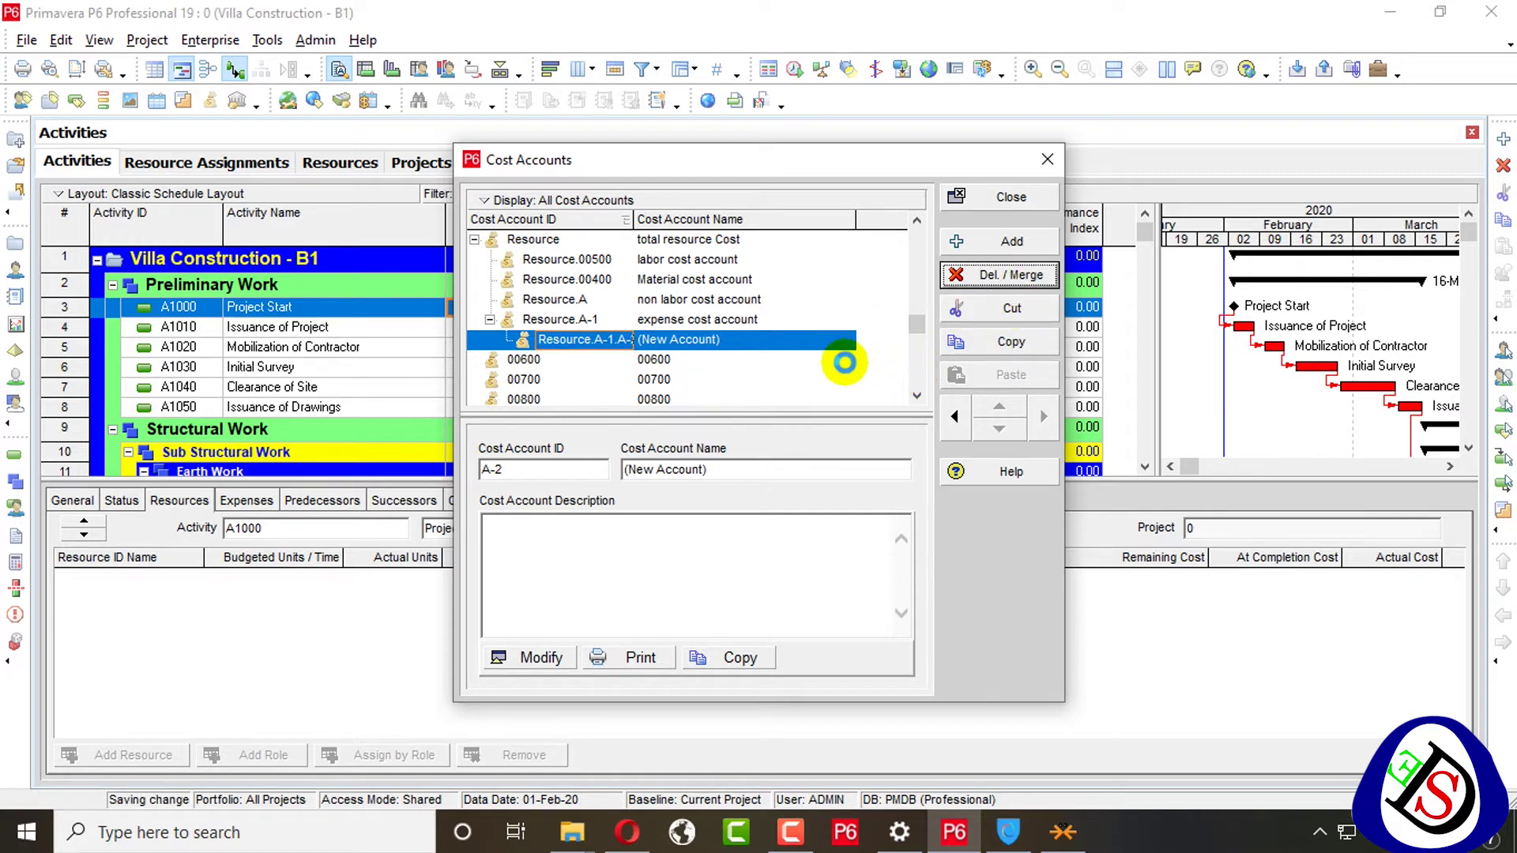
{"action": "left_click", "coordinate": [728, 455]}
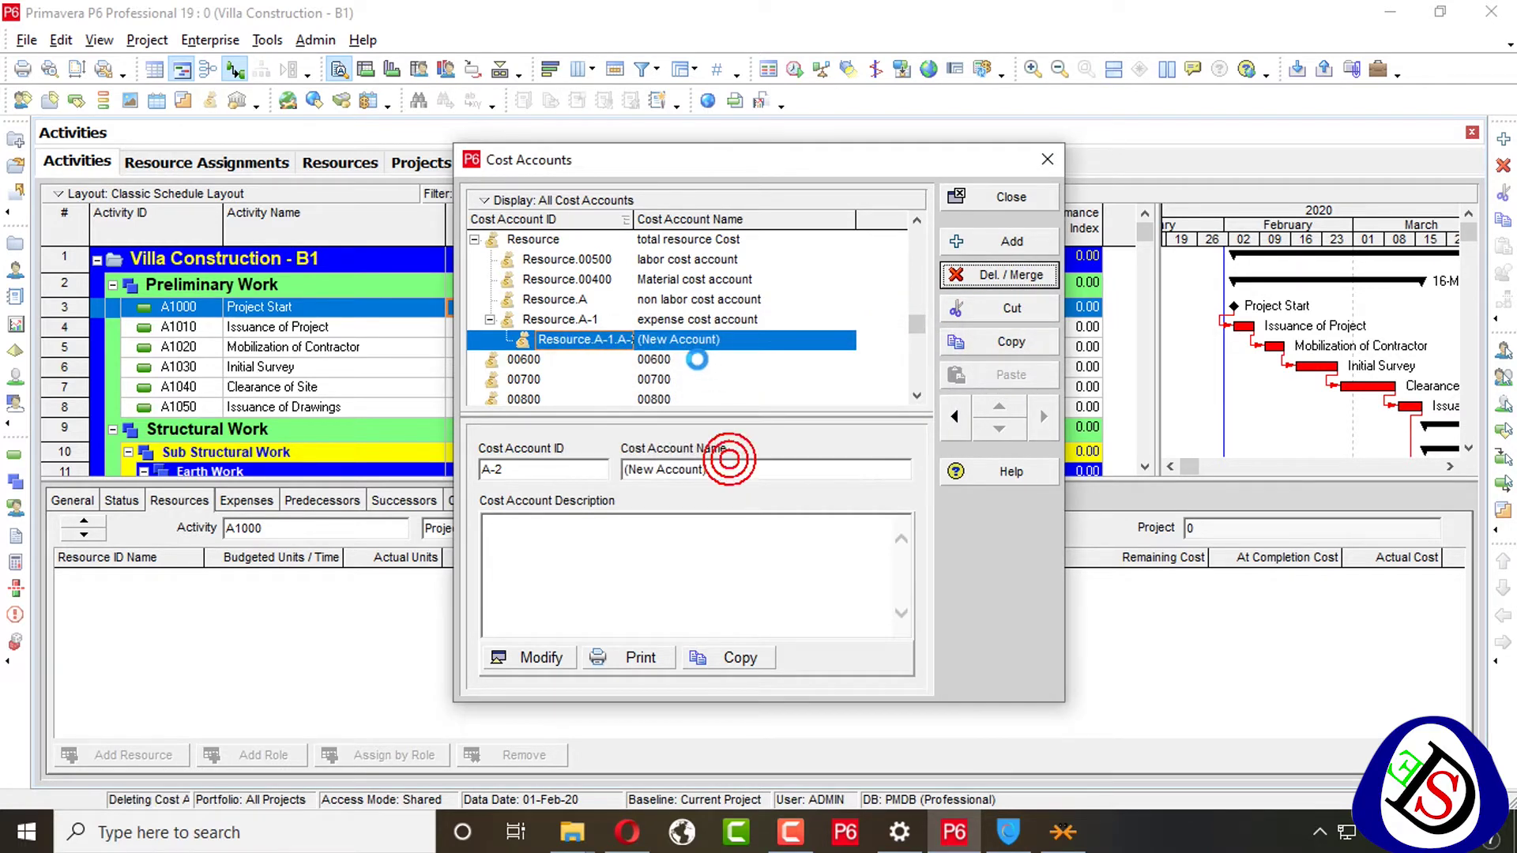
Step: Close the cost accounts dialog and select activity A1030 Initial Survey to show its resource assignments
{"action": "left_click", "coordinate": [980, 198]}
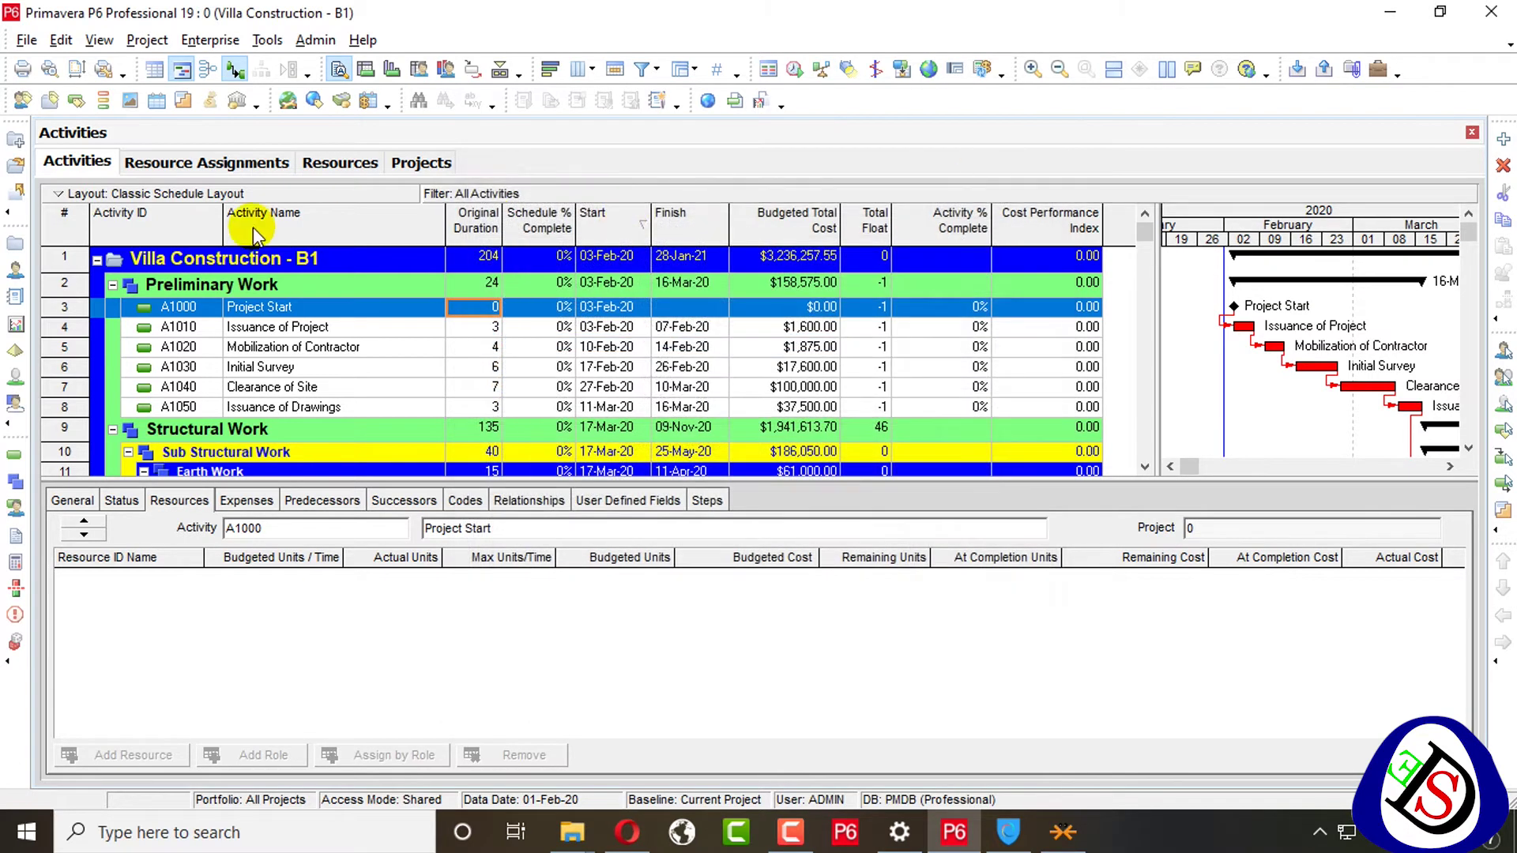
{"action": "left_click", "coordinate": [268, 327]}
{"action": "left_click", "coordinate": [267, 347]}
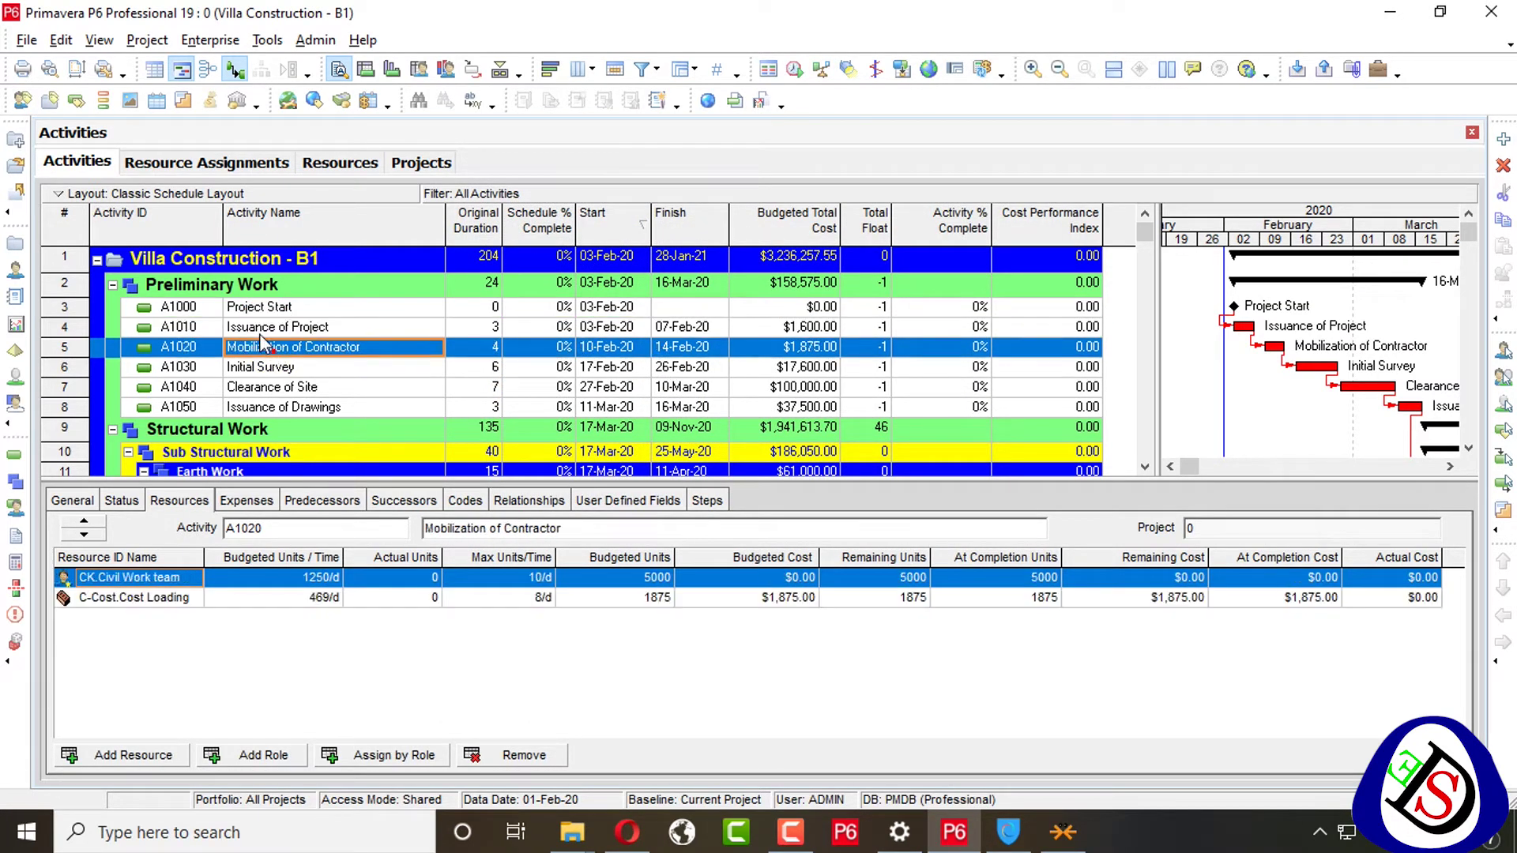
{"action": "left_click", "coordinate": [273, 368]}
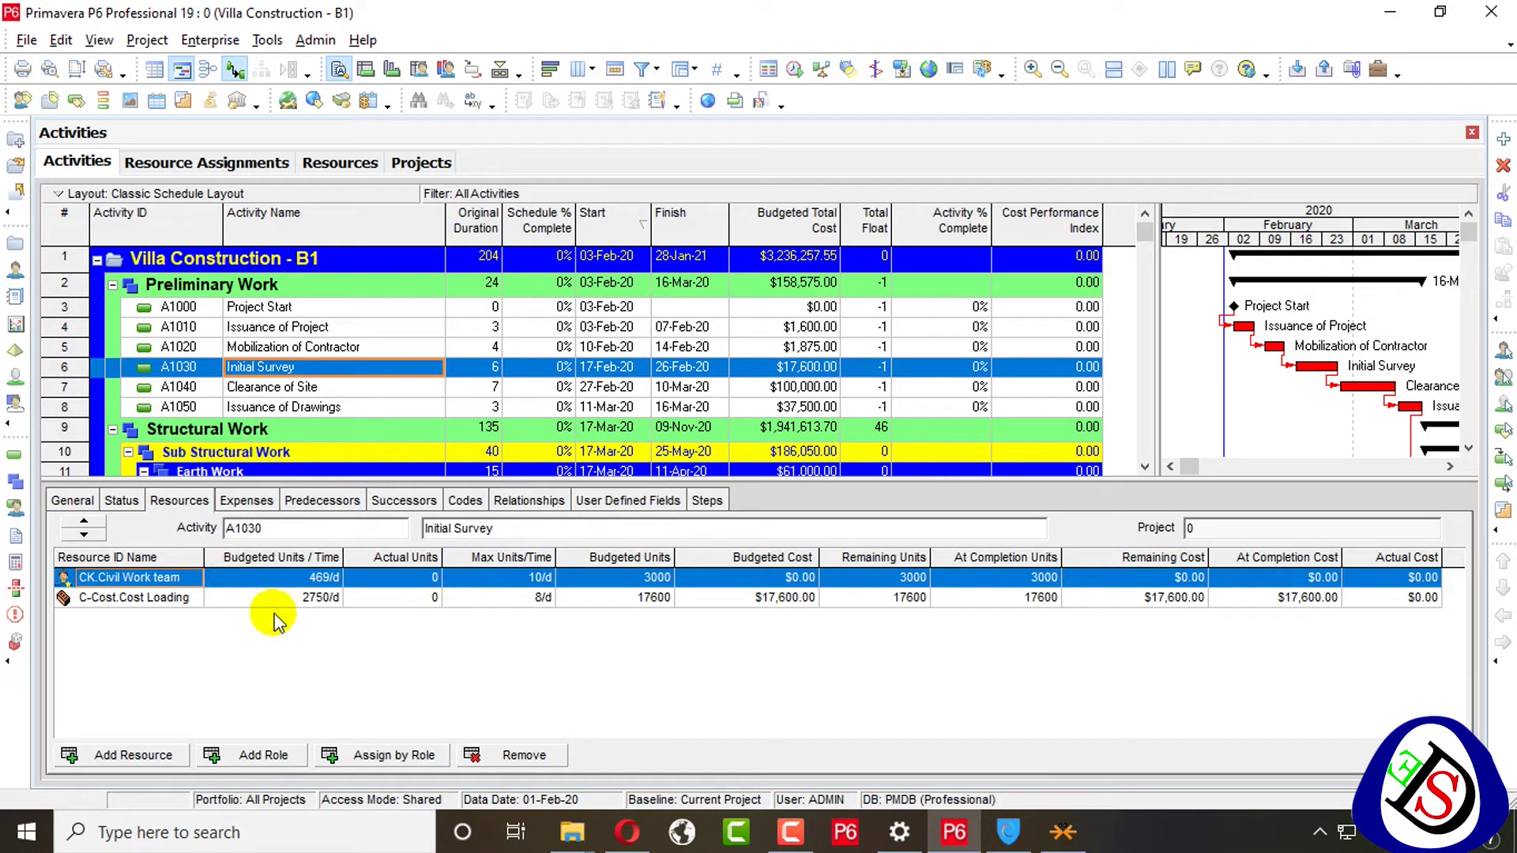
Step: Add the Cost Account field from the General group to the activity's resource assignment columns
{"action": "right_click", "coordinate": [329, 559]}
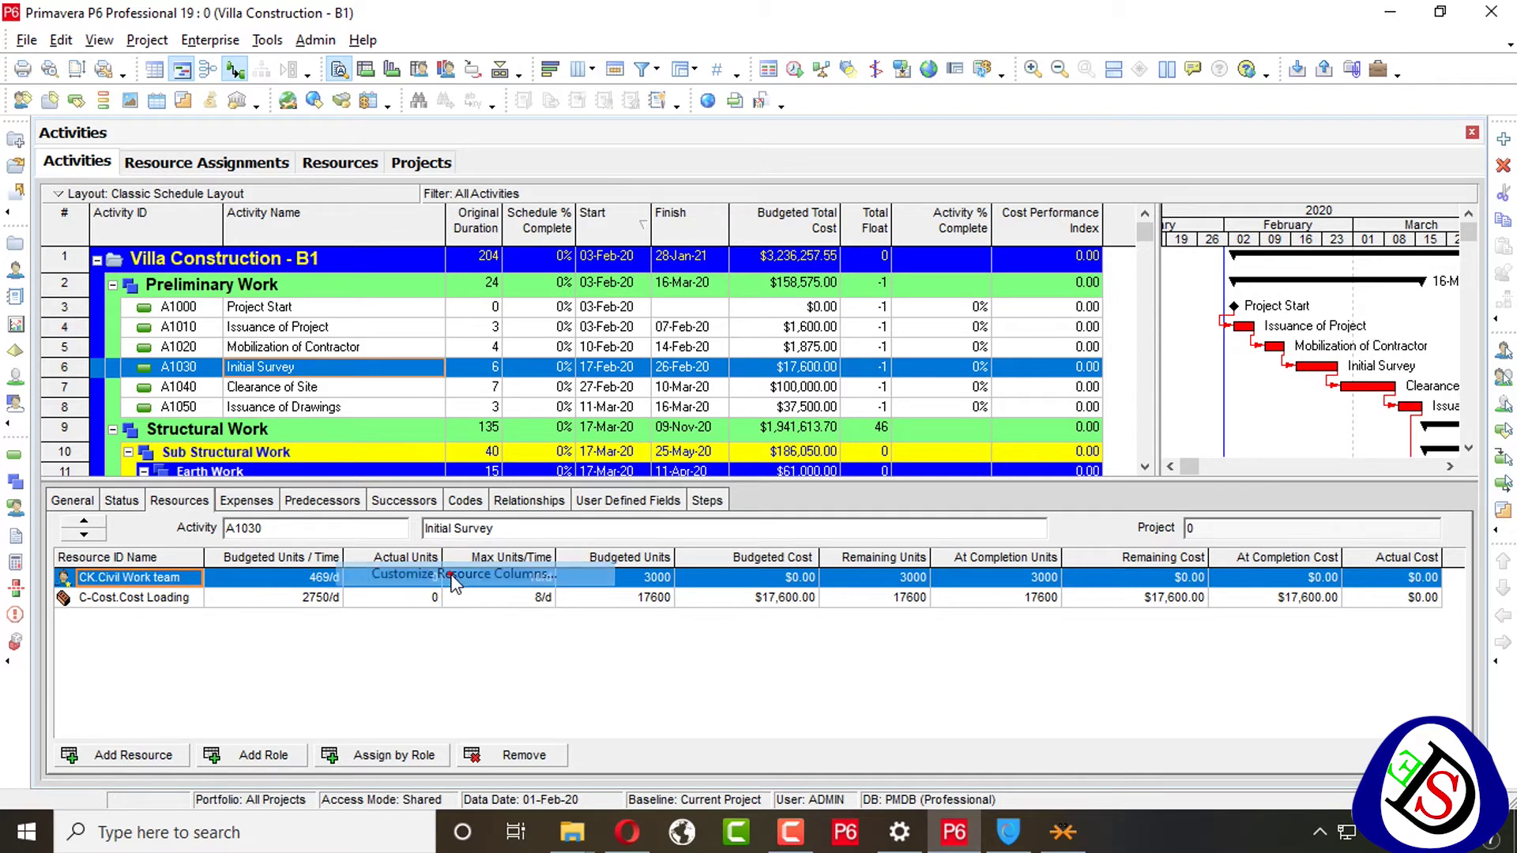
{"action": "left_click", "coordinate": [442, 574]}
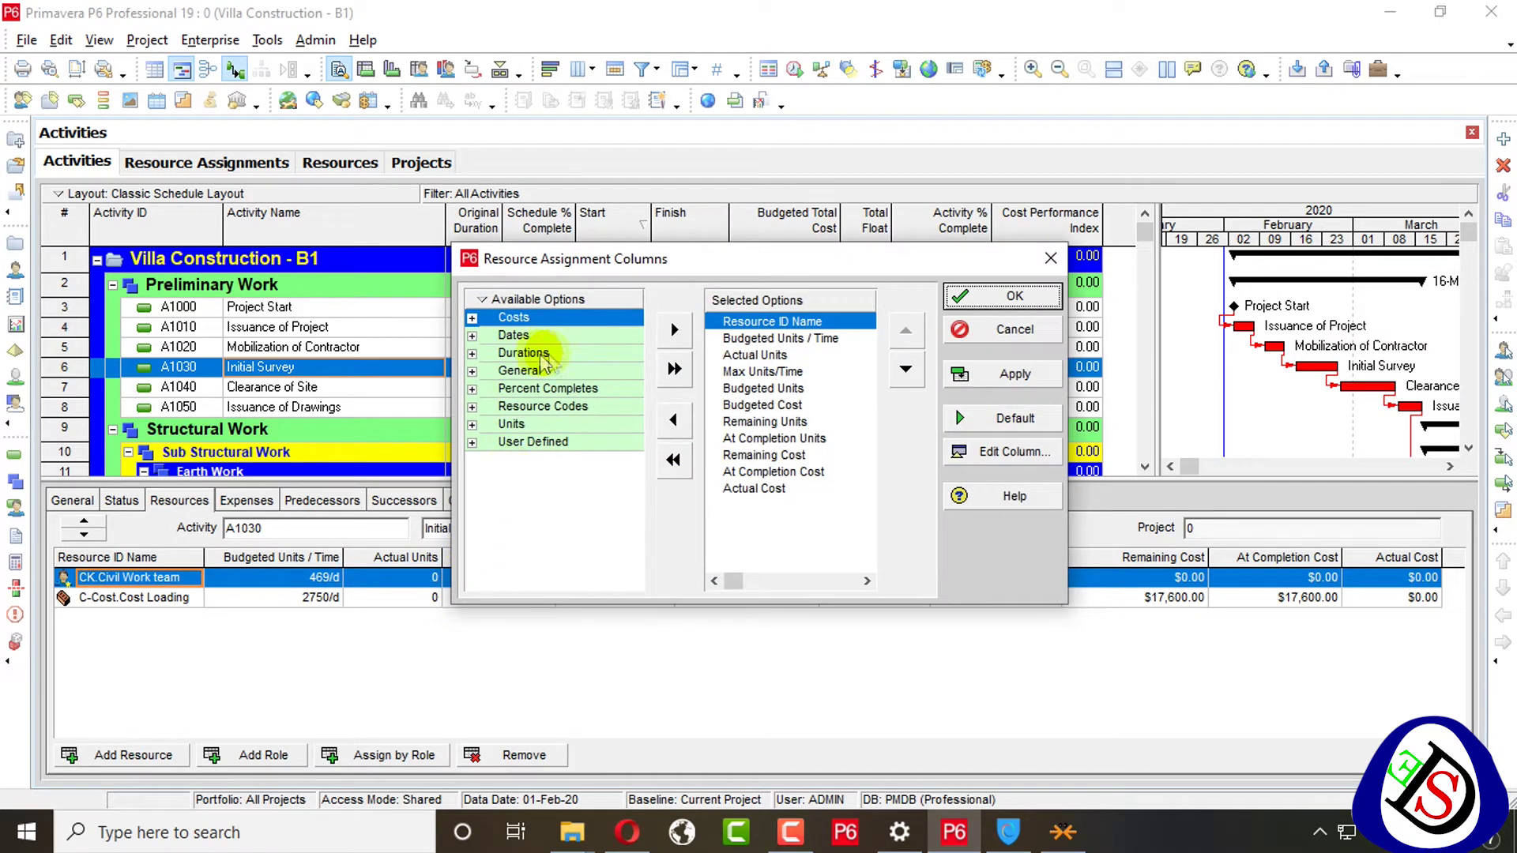
{"action": "left_click", "coordinate": [486, 441]}
{"action": "double_click", "coordinate": [485, 441]}
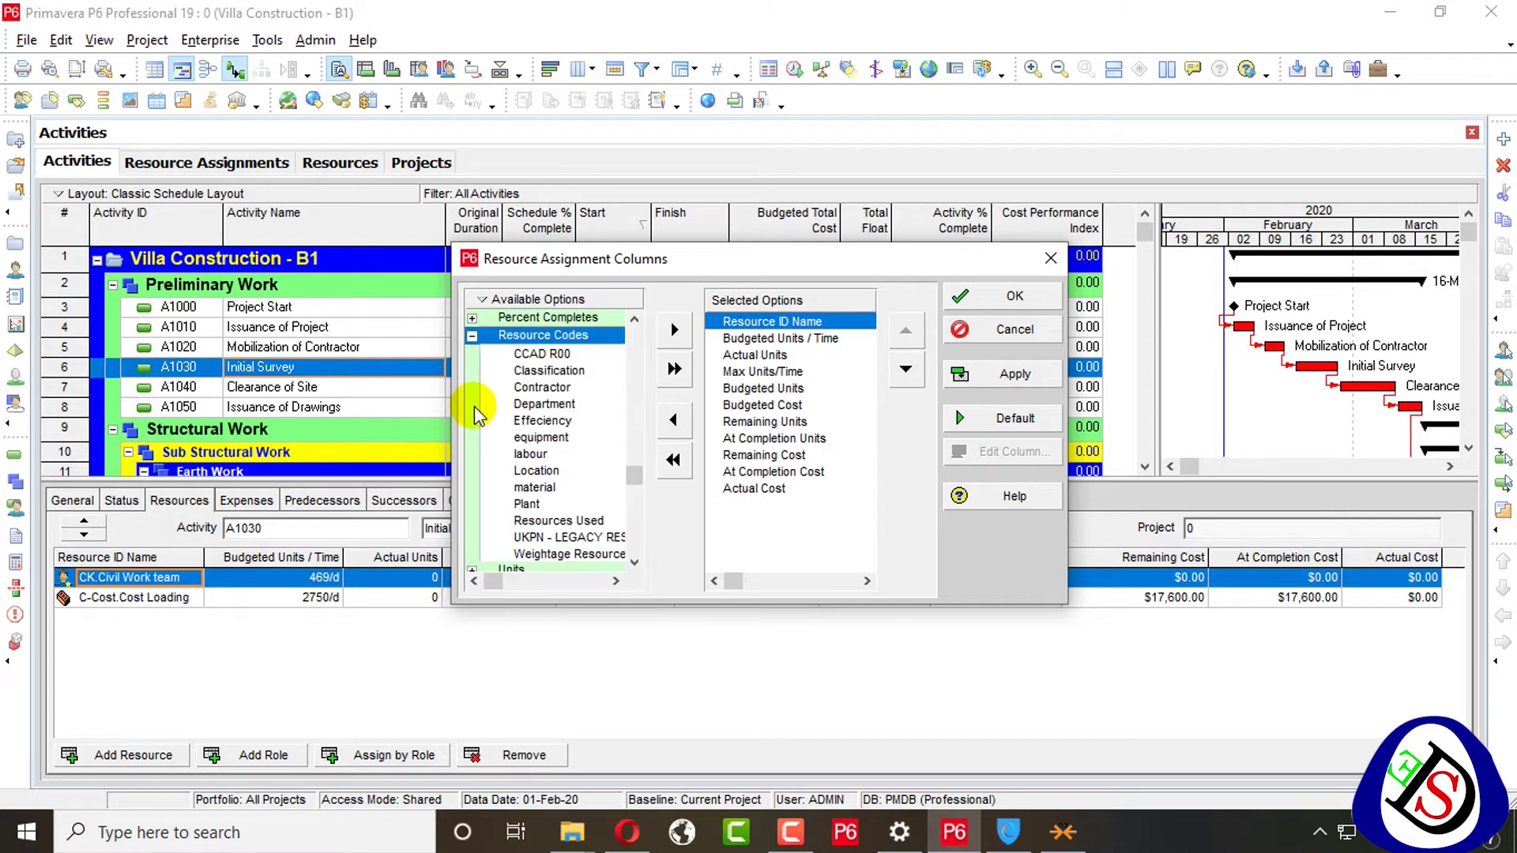
{"action": "scroll", "coordinate": [474, 390], "scroll_direction": "up", "scroll_amount": 5}
{"action": "scroll", "coordinate": [497, 357], "scroll_direction": "down", "scroll_amount": 3}
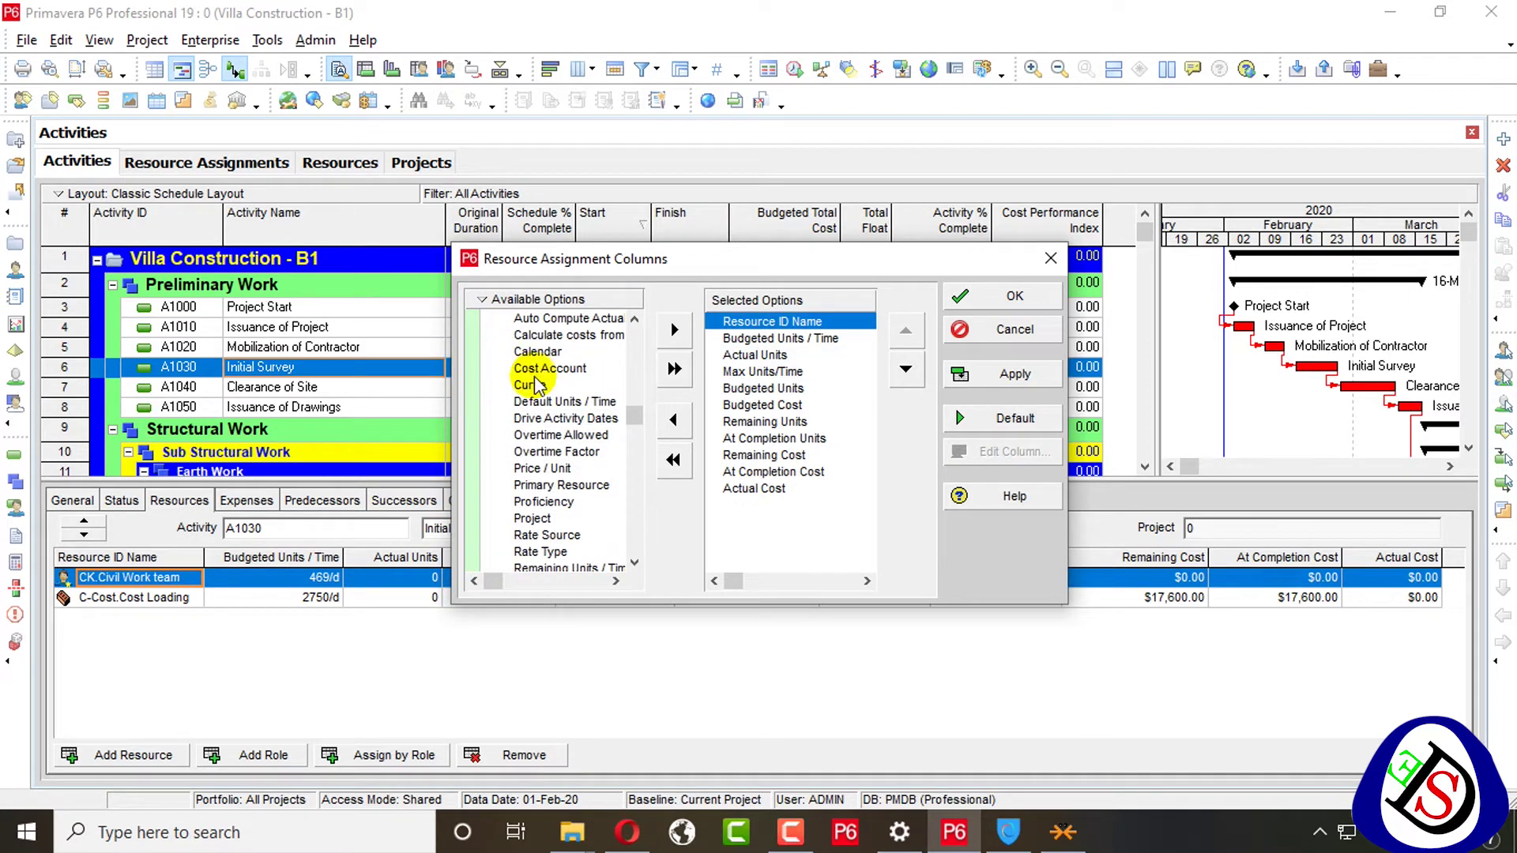
{"action": "left_click", "coordinate": [538, 370]}
{"action": "left_click", "coordinate": [674, 335]}
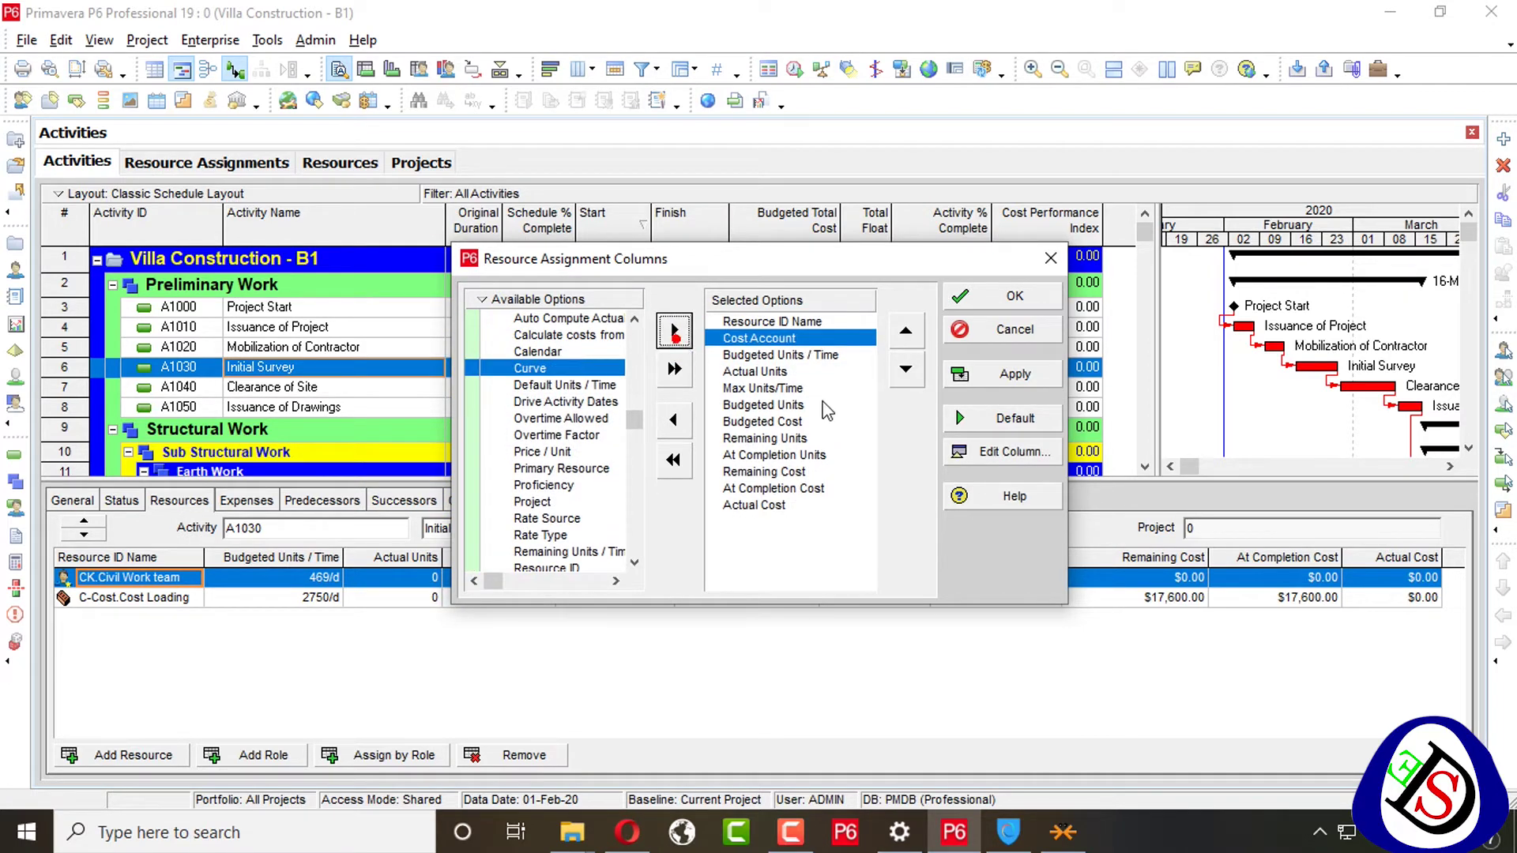
Step: Place the Cost Account column directly after Resource ID Name and apply the resource assignment columns
{"action": "left_click", "coordinate": [895, 369]}
{"action": "left_click", "coordinate": [895, 369]}
{"action": "left_click", "coordinate": [895, 369]}
{"action": "left_click", "coordinate": [895, 369]}
{"action": "left_click", "coordinate": [905, 332]}
{"action": "left_click", "coordinate": [905, 332]}
{"action": "left_click", "coordinate": [906, 332]}
{"action": "left_click", "coordinate": [905, 331]}
{"action": "left_click", "coordinate": [1004, 296]}
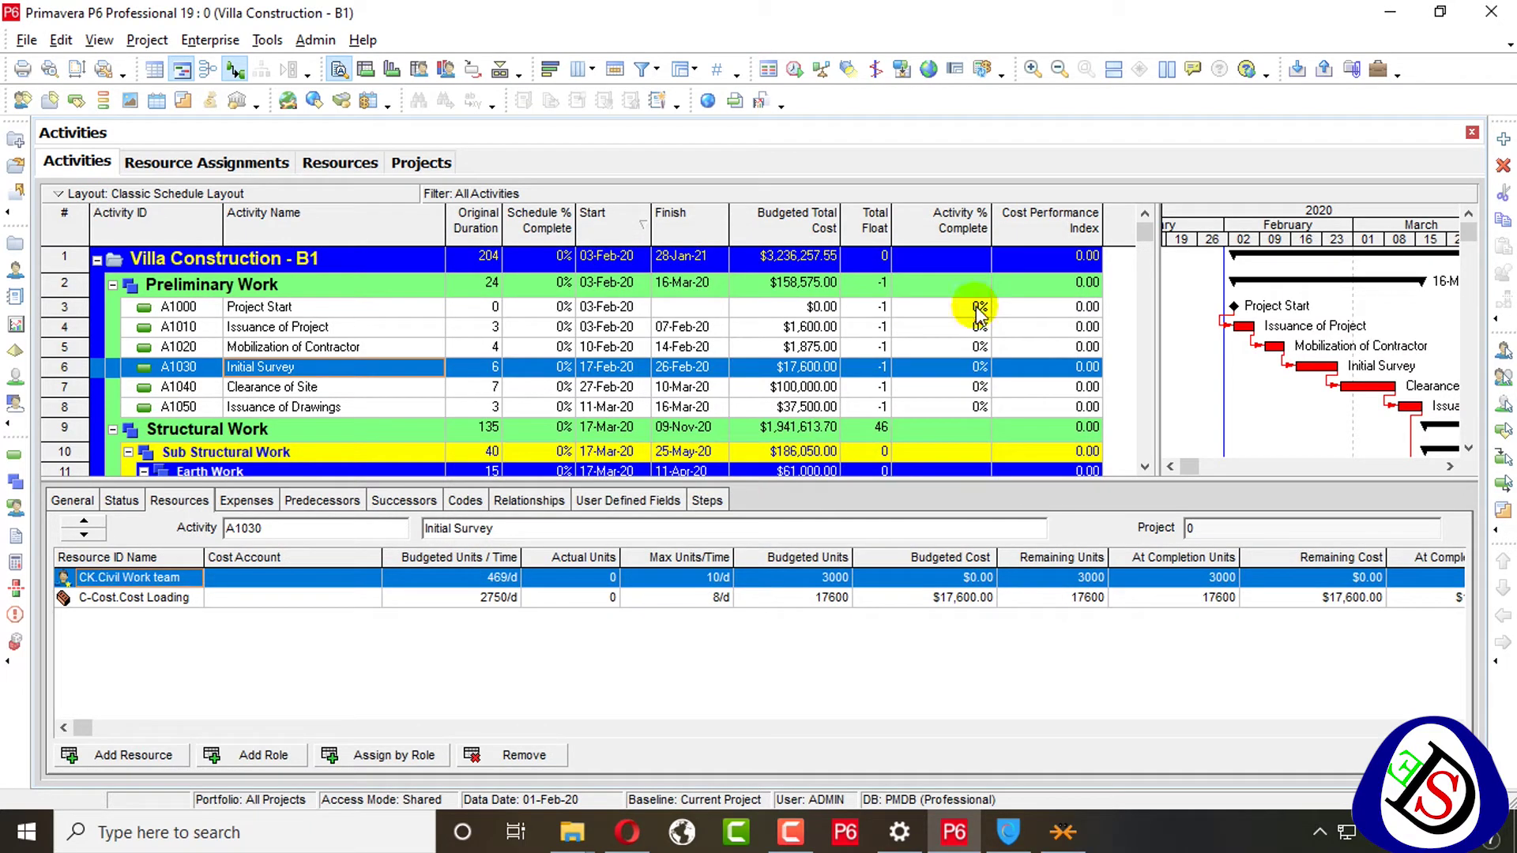
Step: Open the cost account selection for the CK.Civil Work team assignment of Initial Survey
{"action": "double_click", "coordinate": [314, 581]}
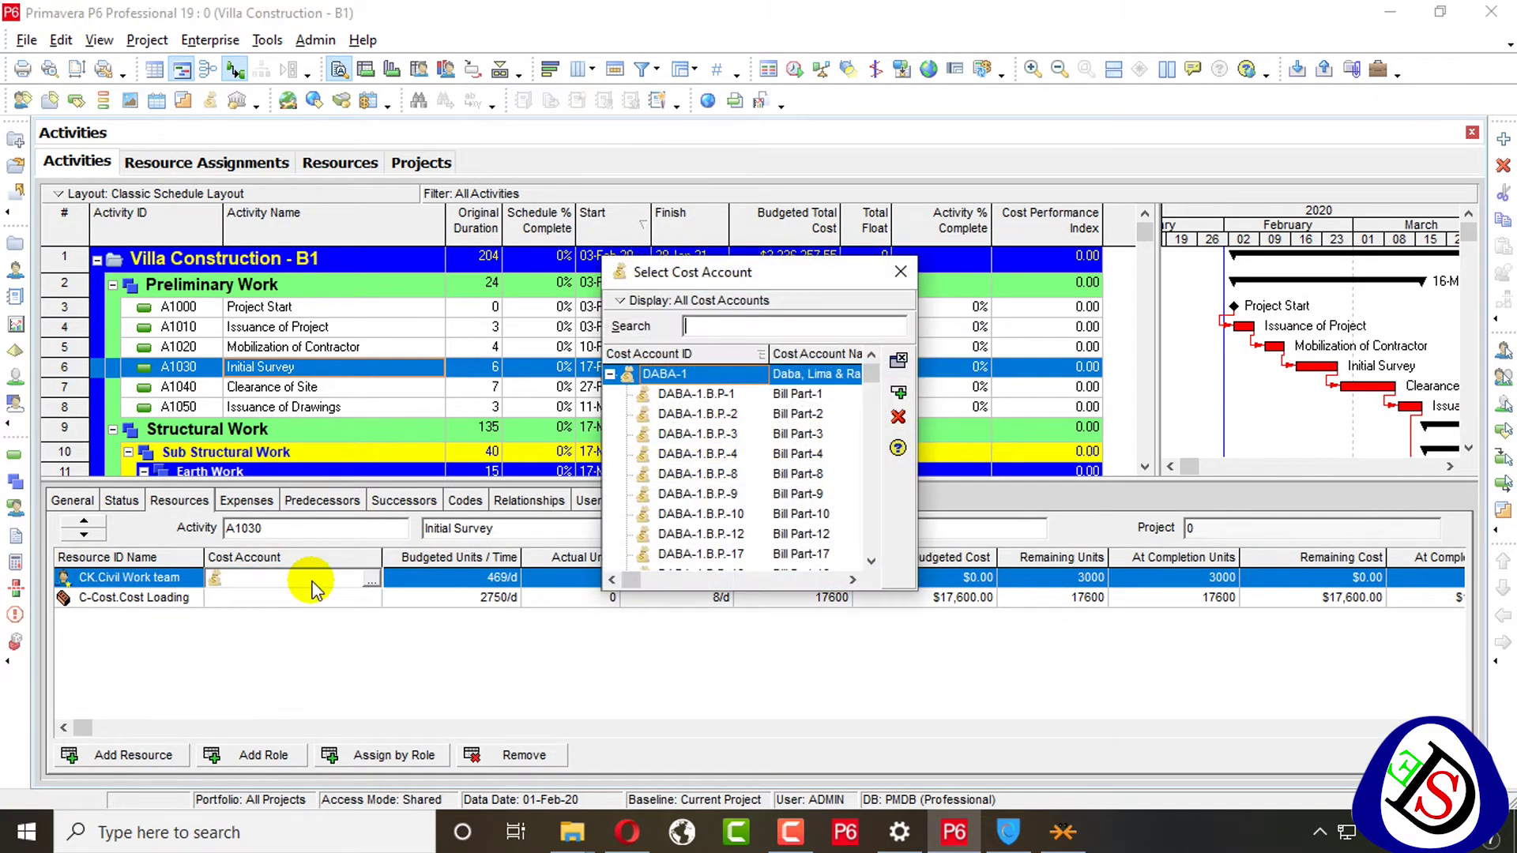
{"action": "left_click", "coordinate": [900, 271]}
{"action": "left_click", "coordinate": [372, 583]}
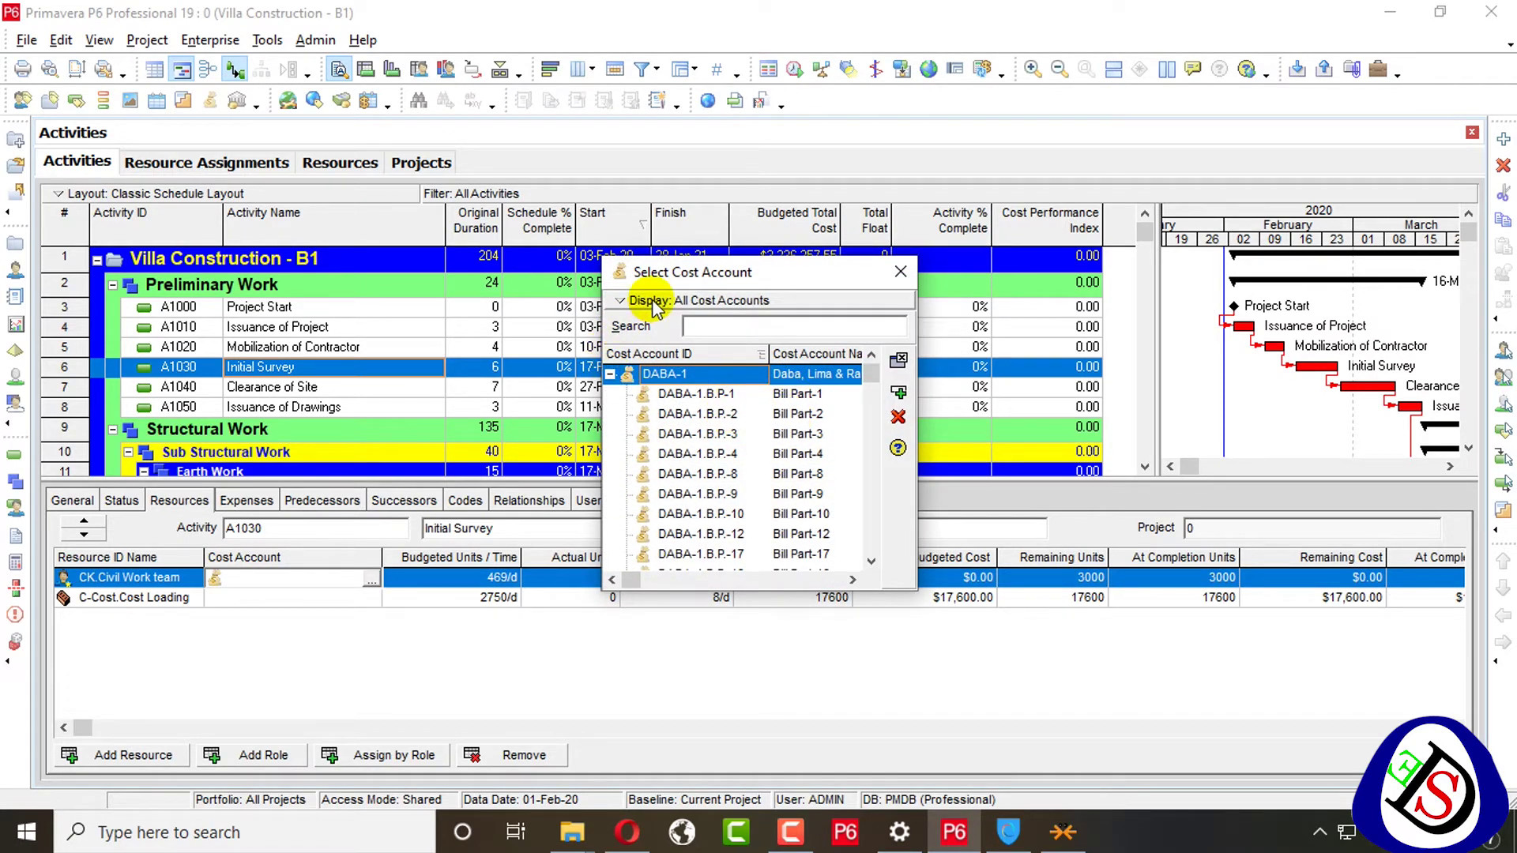
Step: Try filtering the cost account list by Current Project's Cost Account, and restore the All Cost Accounts filter
{"action": "right_click", "coordinate": [624, 310]}
{"action": "mouse_move", "coordinate": [735, 388]}
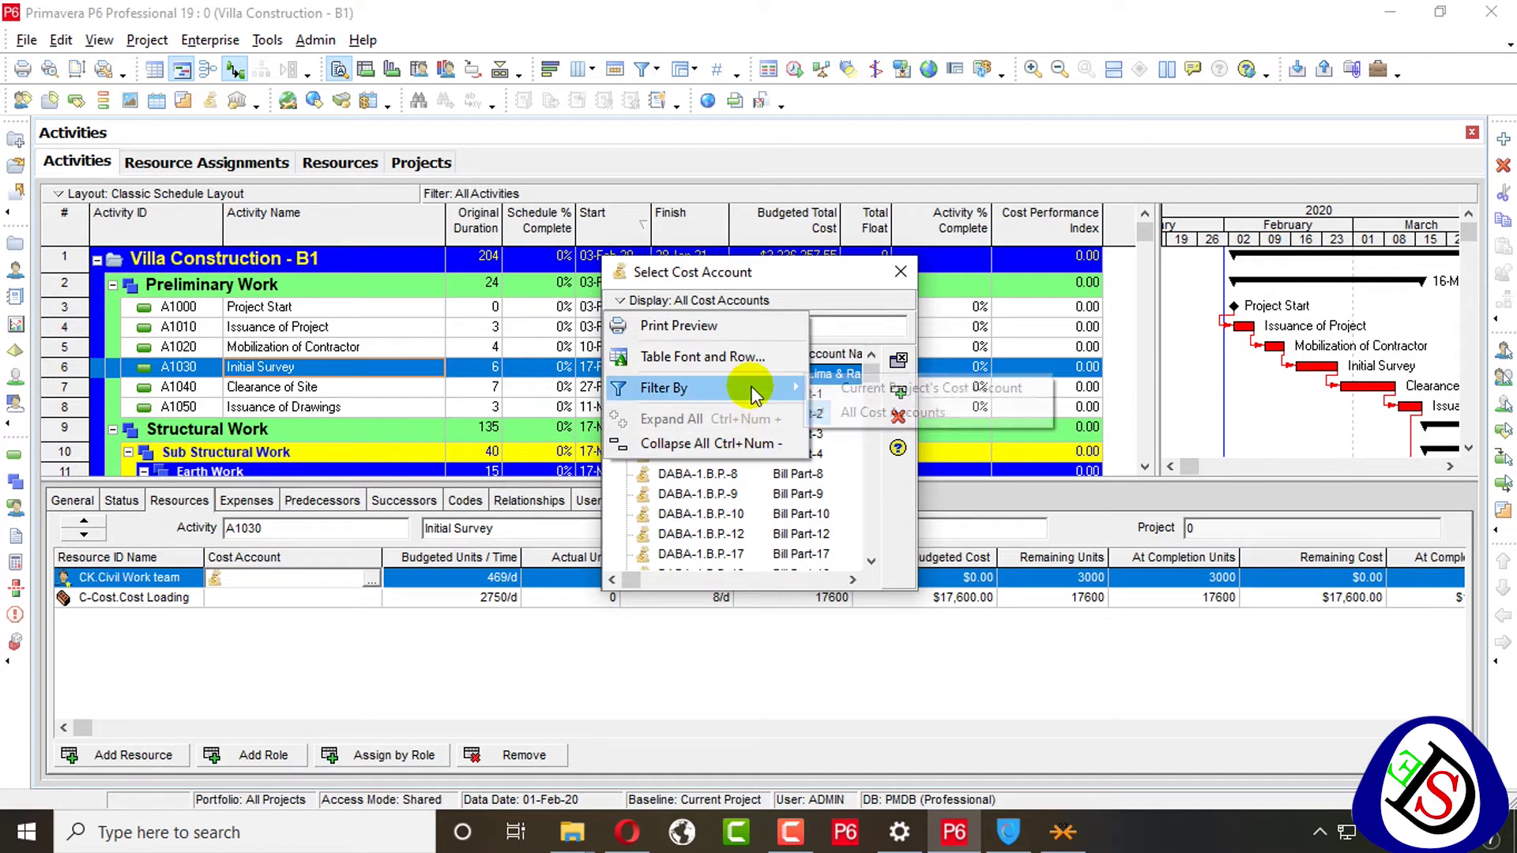
{"action": "left_click", "coordinate": [846, 387]}
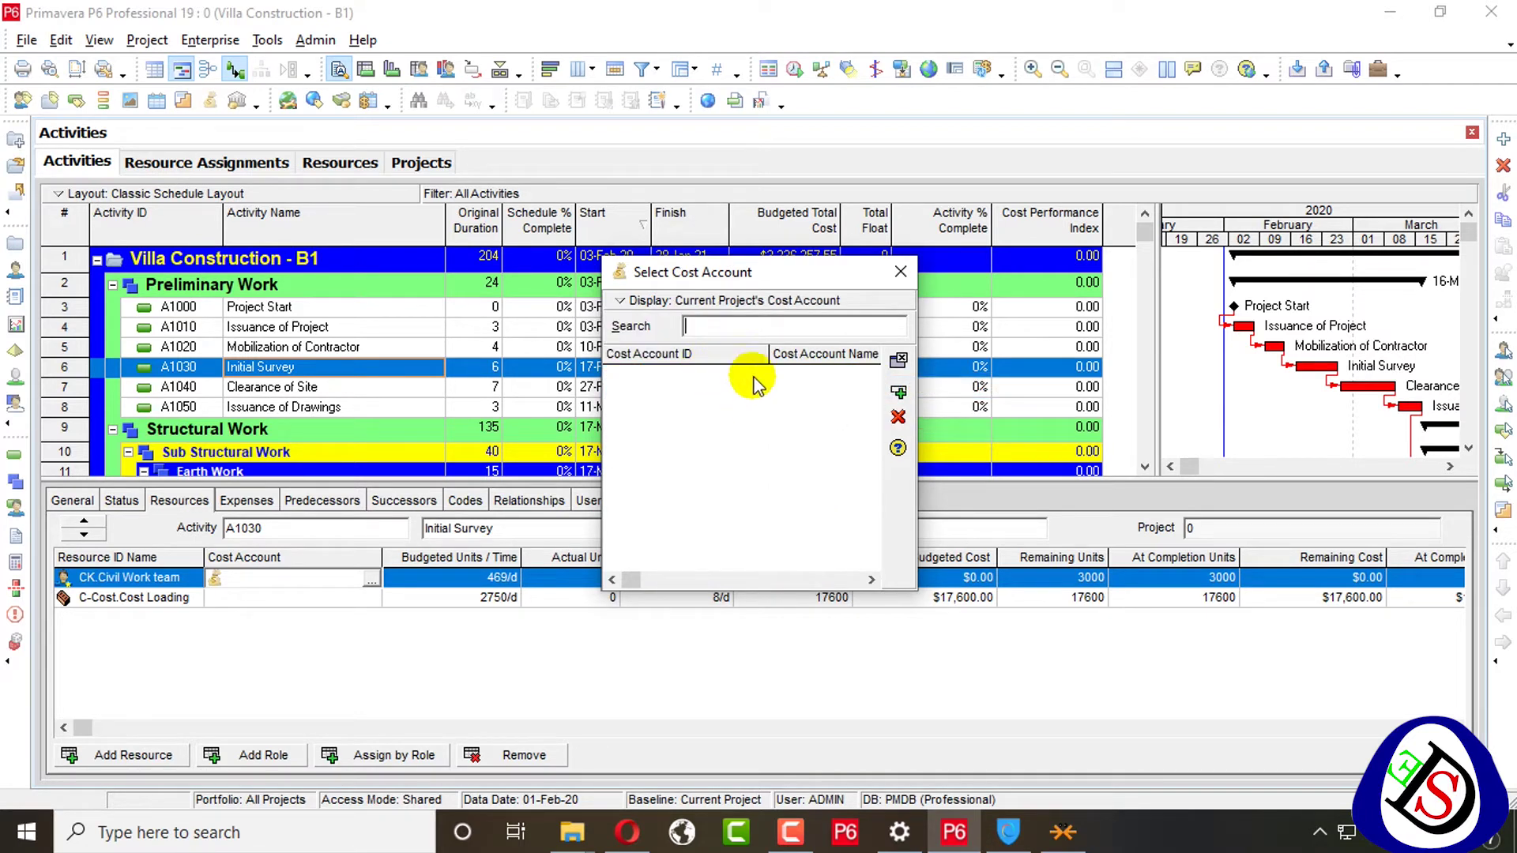
{"action": "right_click", "coordinate": [629, 316]}
{"action": "mouse_move", "coordinate": [685, 387]}
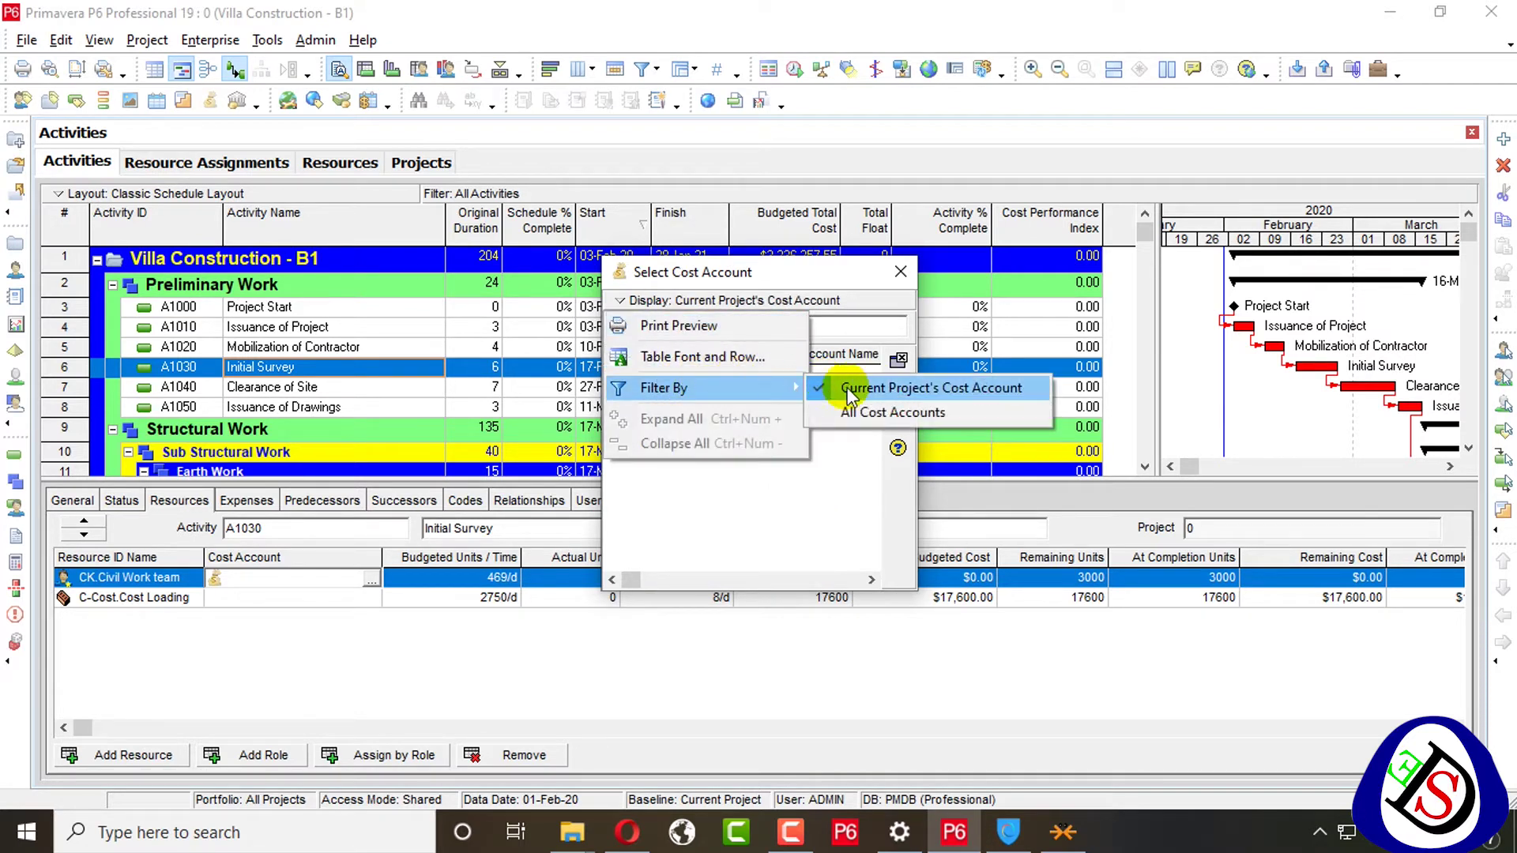
{"action": "left_click", "coordinate": [898, 411]}
Step: Assign the labor cost account Resource.00500 to the CK.Civil Work team resource
{"action": "scroll", "coordinate": [699, 409], "scroll_direction": "down", "scroll_amount": 10}
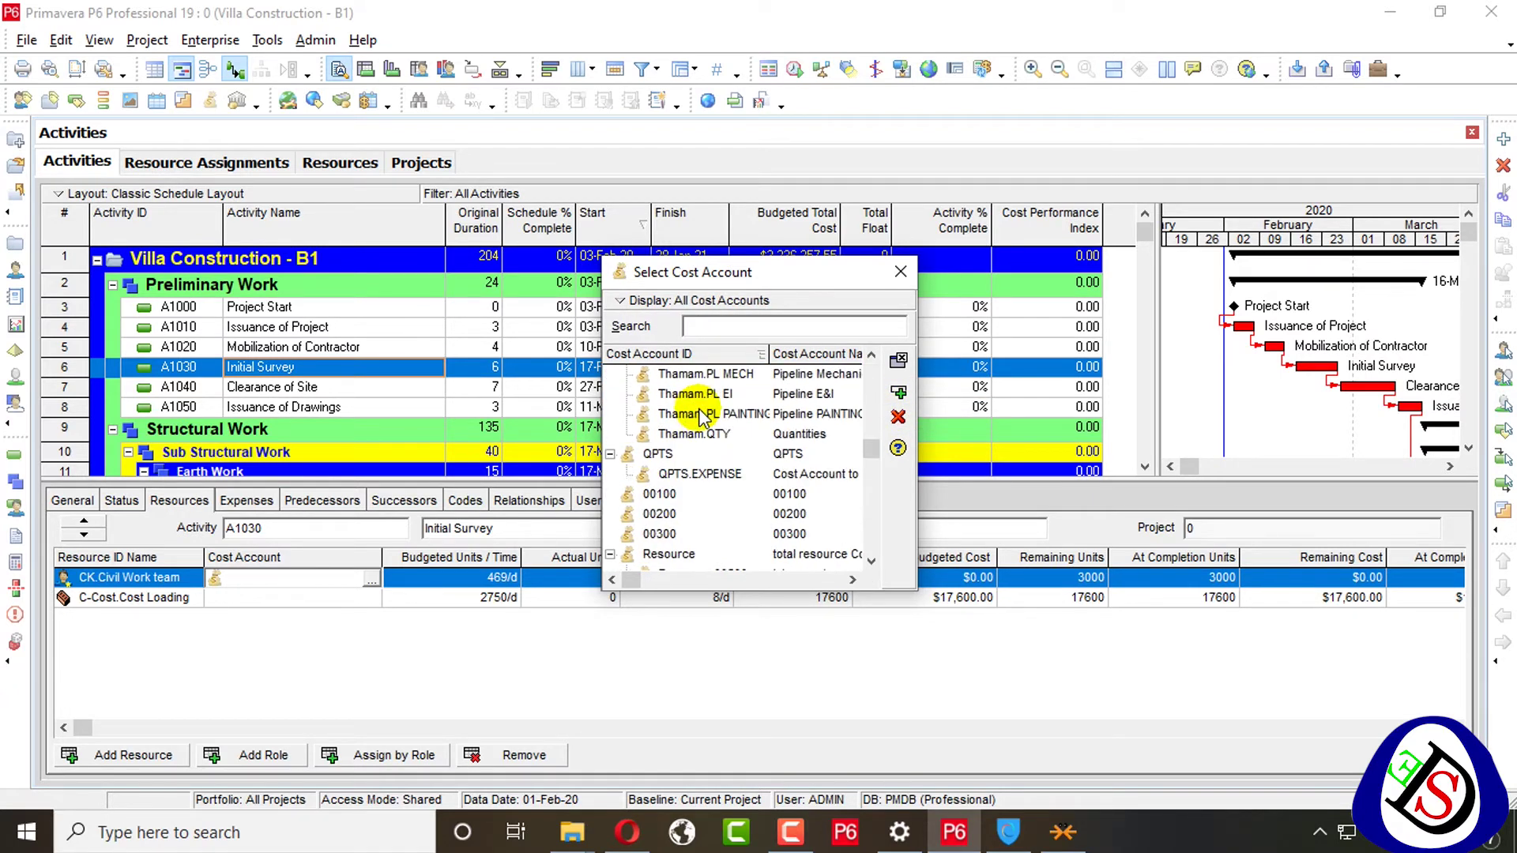
{"action": "scroll", "coordinate": [700, 413], "scroll_direction": "down", "scroll_amount": 5}
{"action": "scroll", "coordinate": [700, 413], "scroll_direction": "up", "scroll_amount": 2}
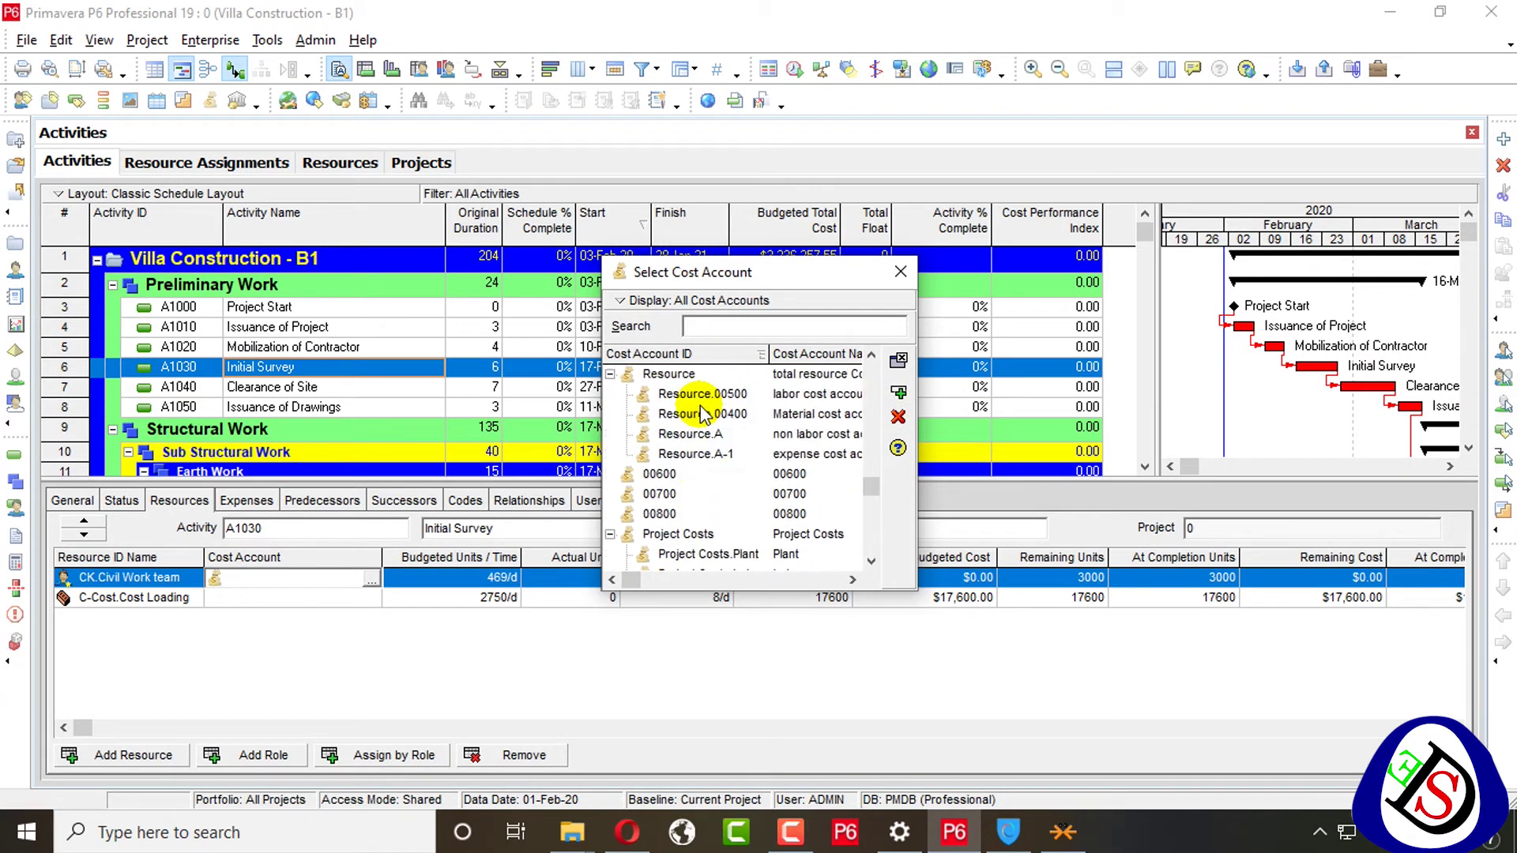
{"action": "left_click", "coordinate": [674, 393]}
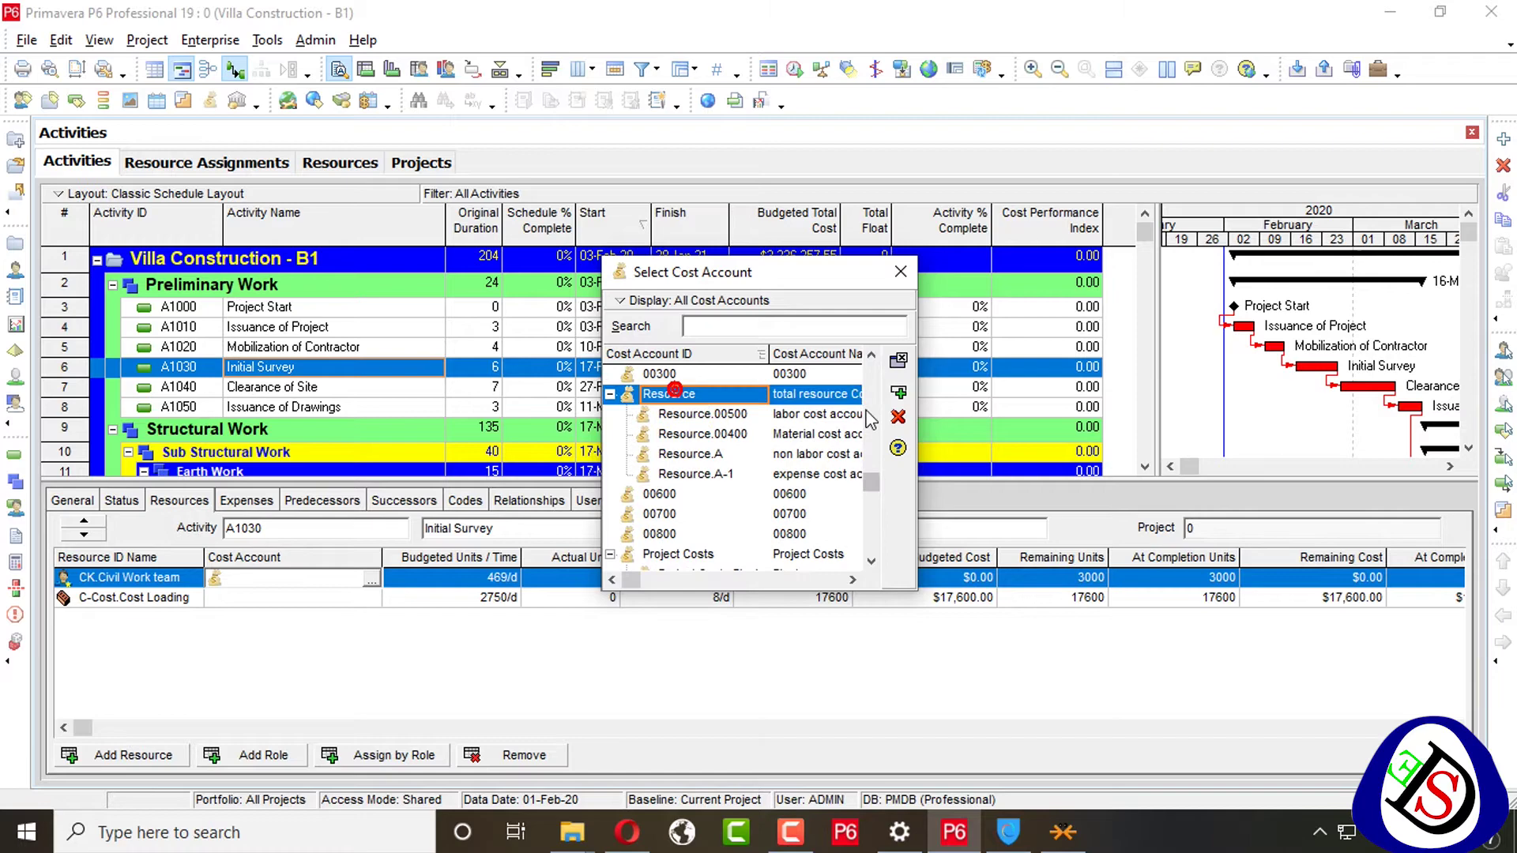
{"action": "left_click", "coordinate": [810, 417]}
{"action": "double_click", "coordinate": [810, 417]}
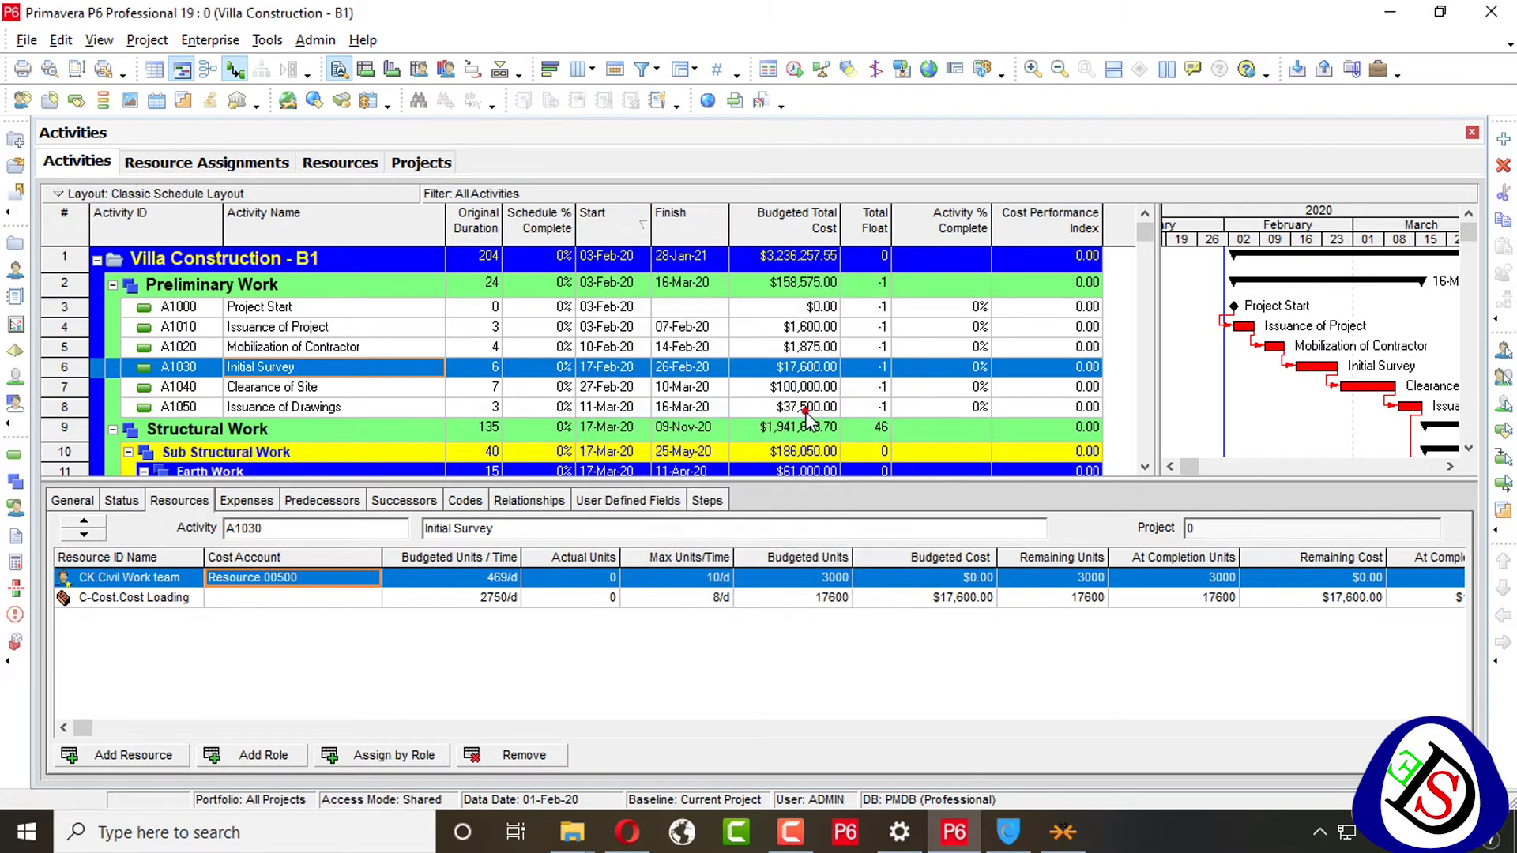
Step: Review the Resource sub-accounts in the cost account list for CK.Civil Work team, keeping its current assignment
{"action": "double_click", "coordinate": [331, 583]}
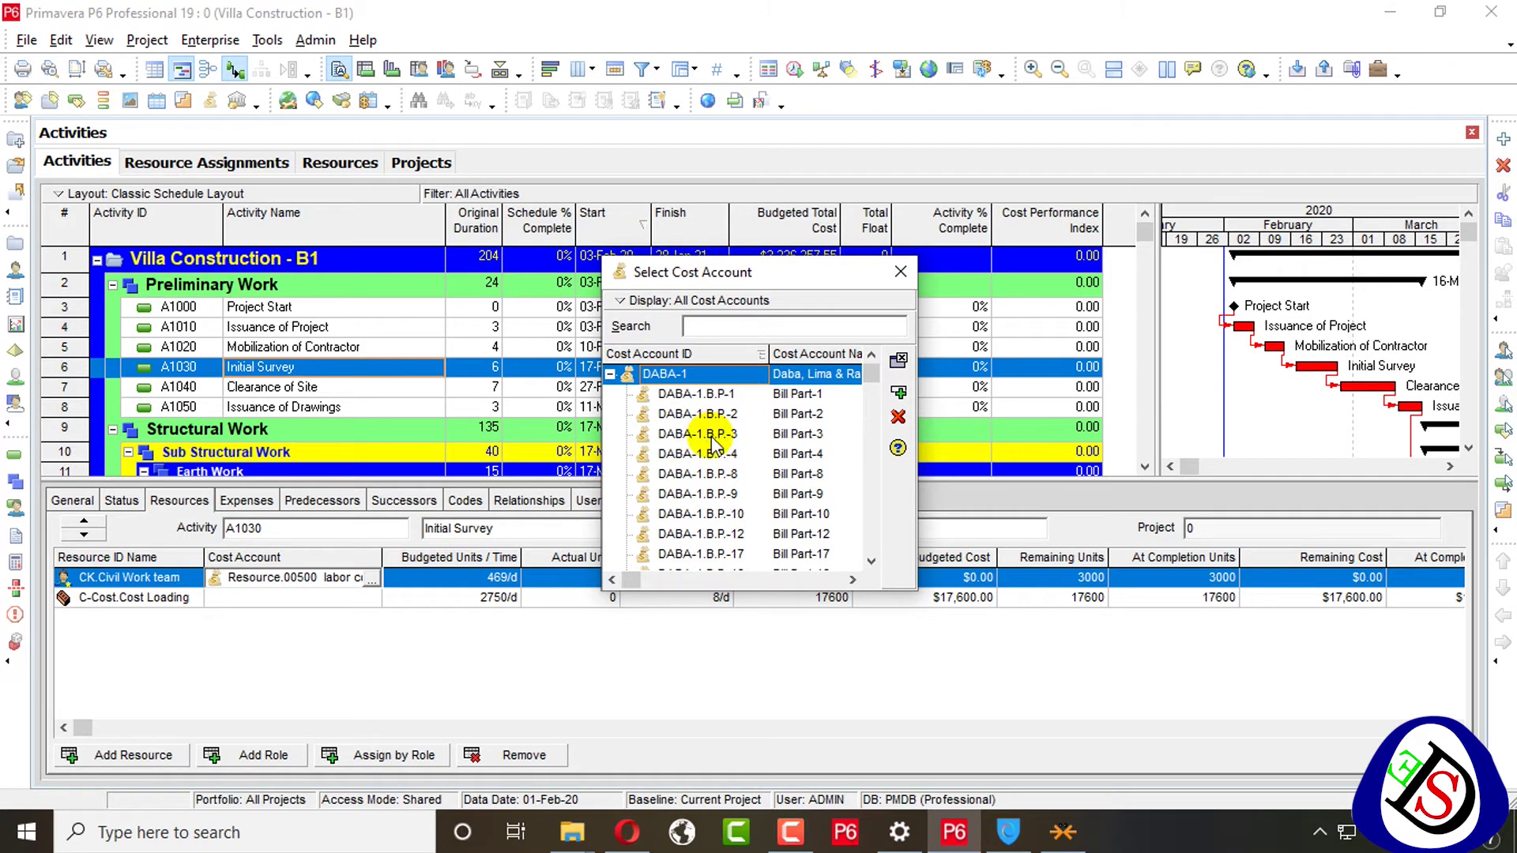
{"action": "scroll", "coordinate": [713, 444], "scroll_direction": "down", "scroll_amount": 12}
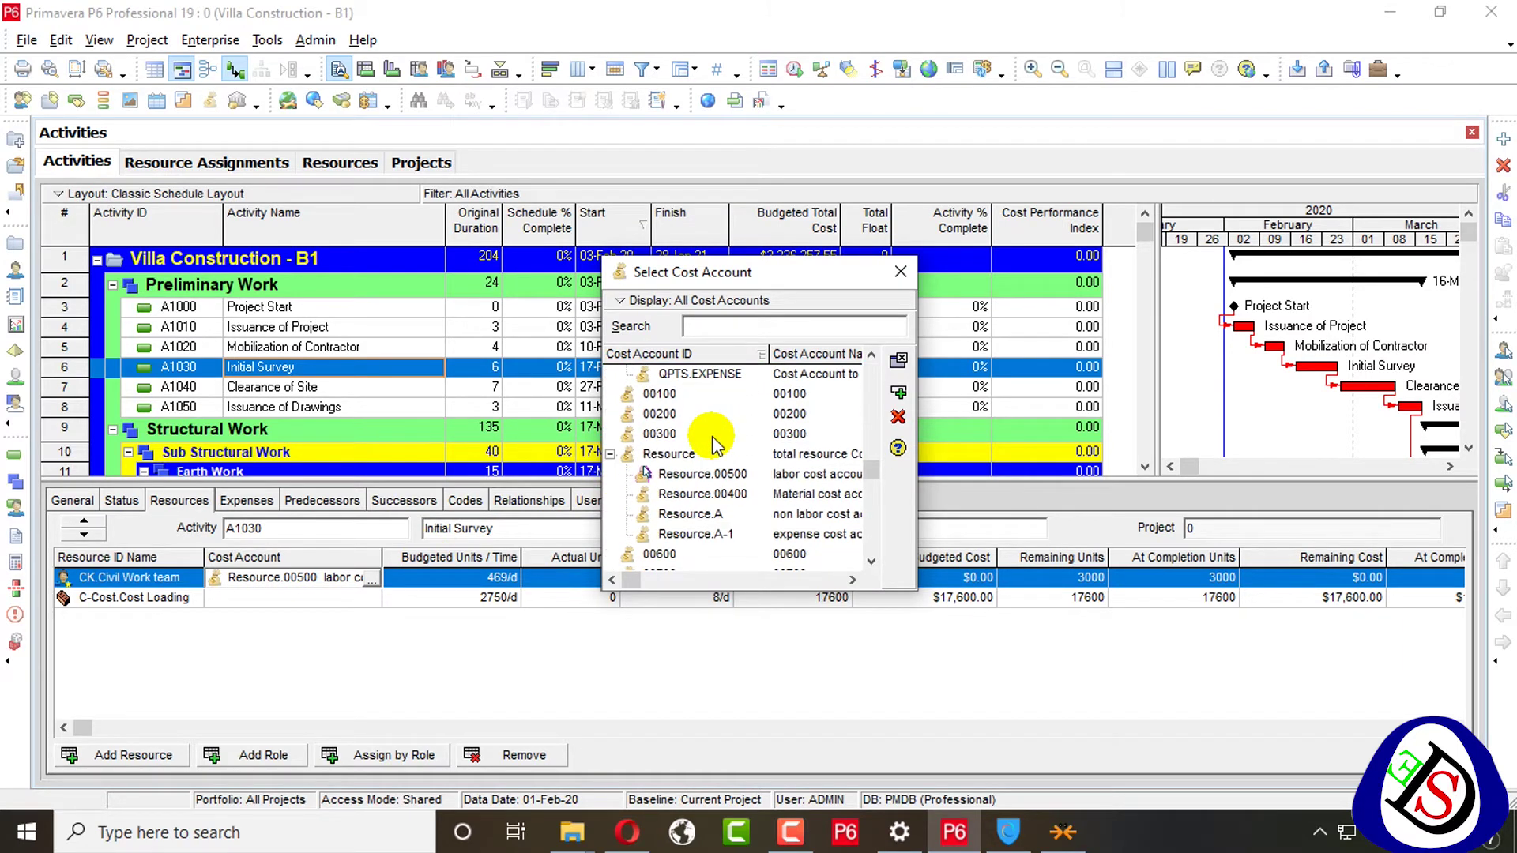
{"action": "scroll", "coordinate": [714, 444], "scroll_direction": "down", "scroll_amount": 5}
{"action": "scroll", "coordinate": [719, 441], "scroll_direction": "up", "scroll_amount": 3}
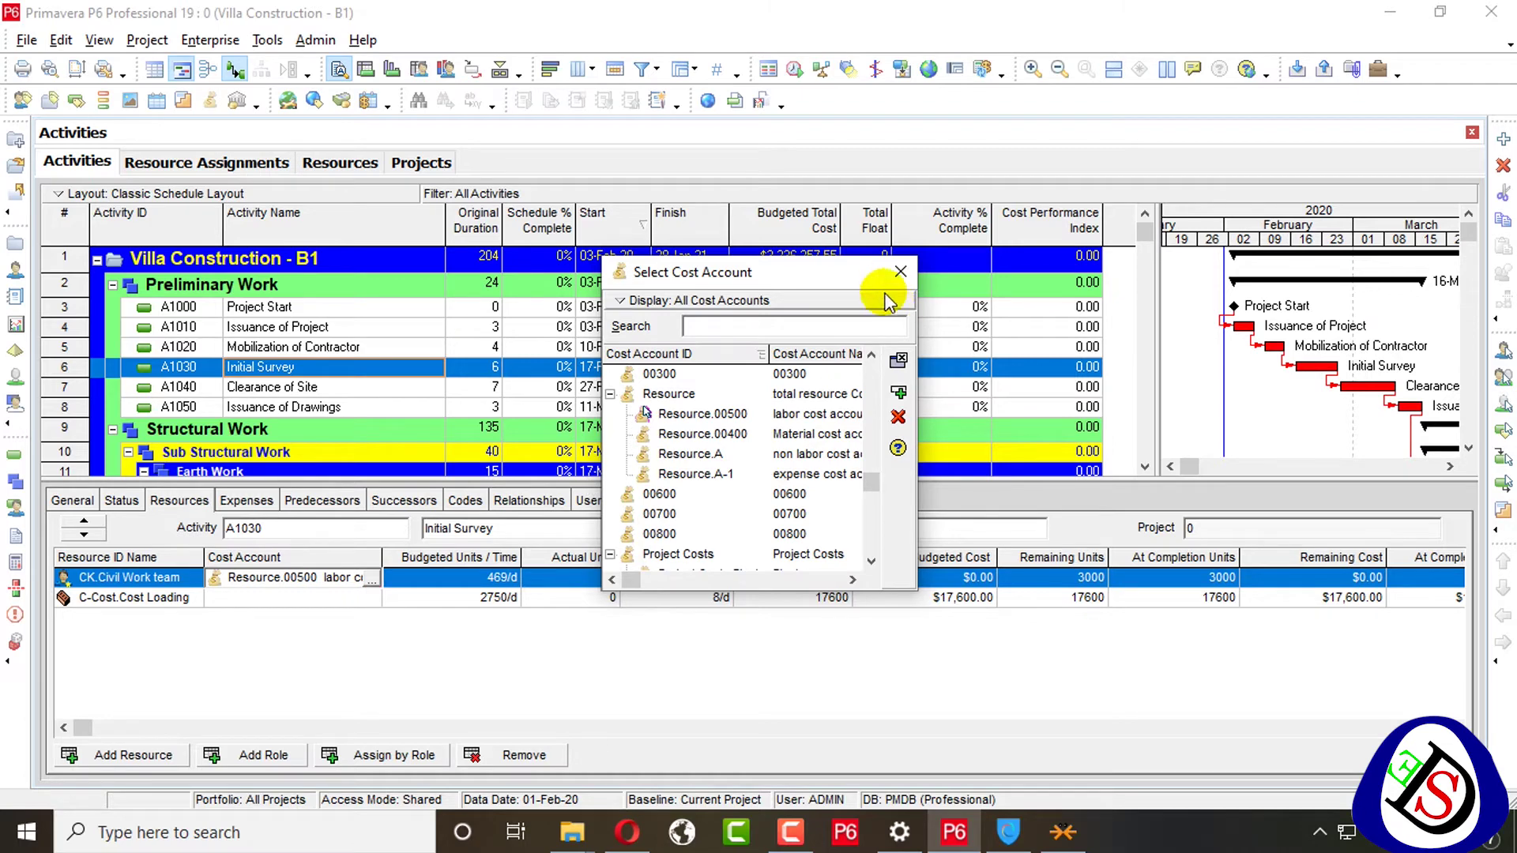
{"action": "left_click", "coordinate": [900, 271]}
Step: Assign the material cost account Resource.00400 to the C-Cost.Cost Loading resource of Initial Survey
{"action": "left_click", "coordinate": [352, 605]}
{"action": "left_click", "coordinate": [371, 599]}
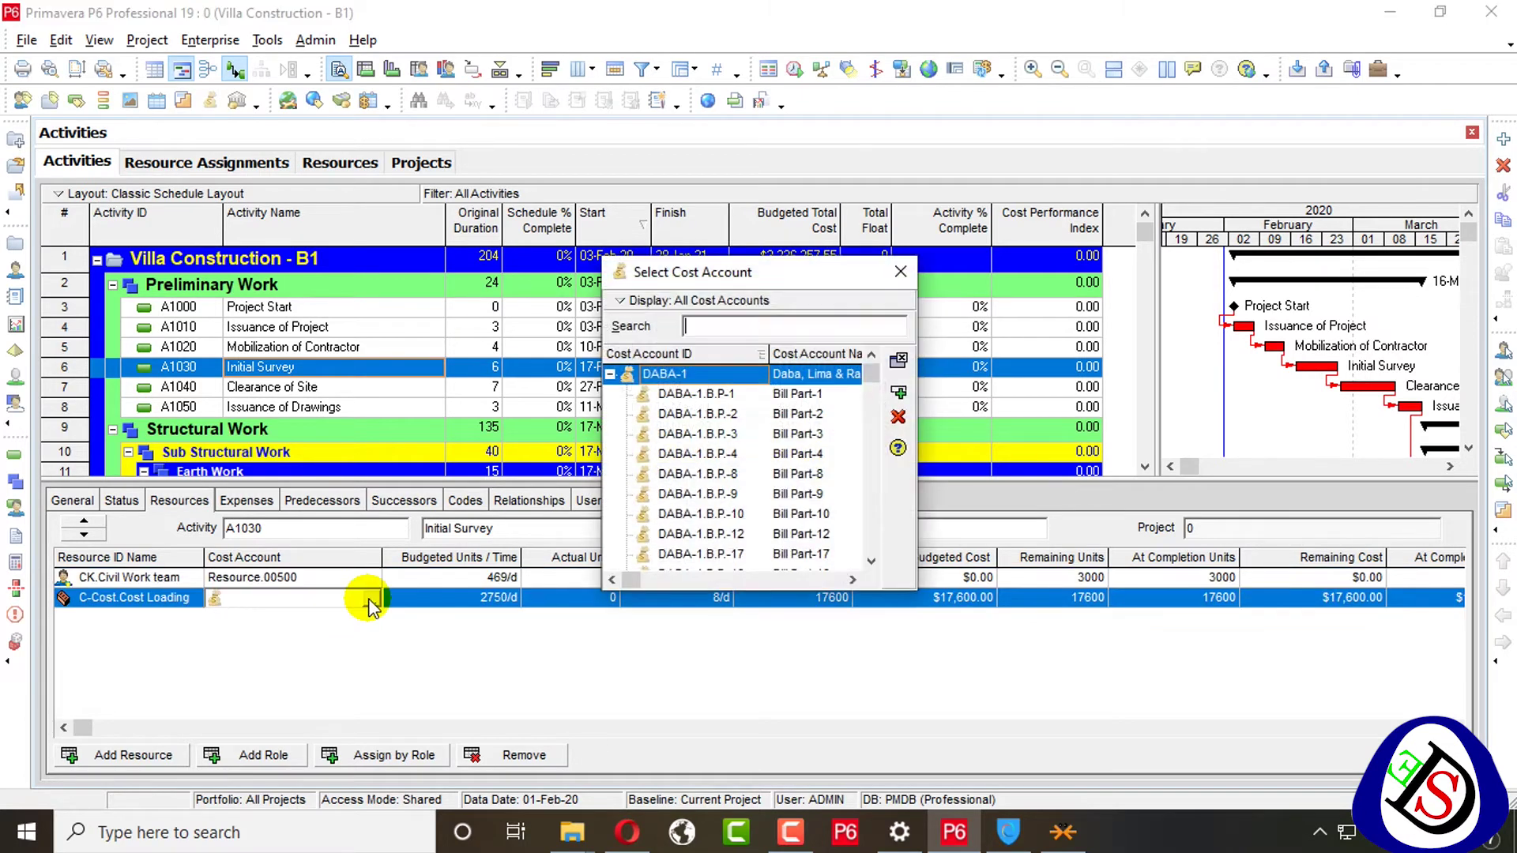
{"action": "scroll", "coordinate": [802, 464], "scroll_direction": "down", "scroll_amount": 10}
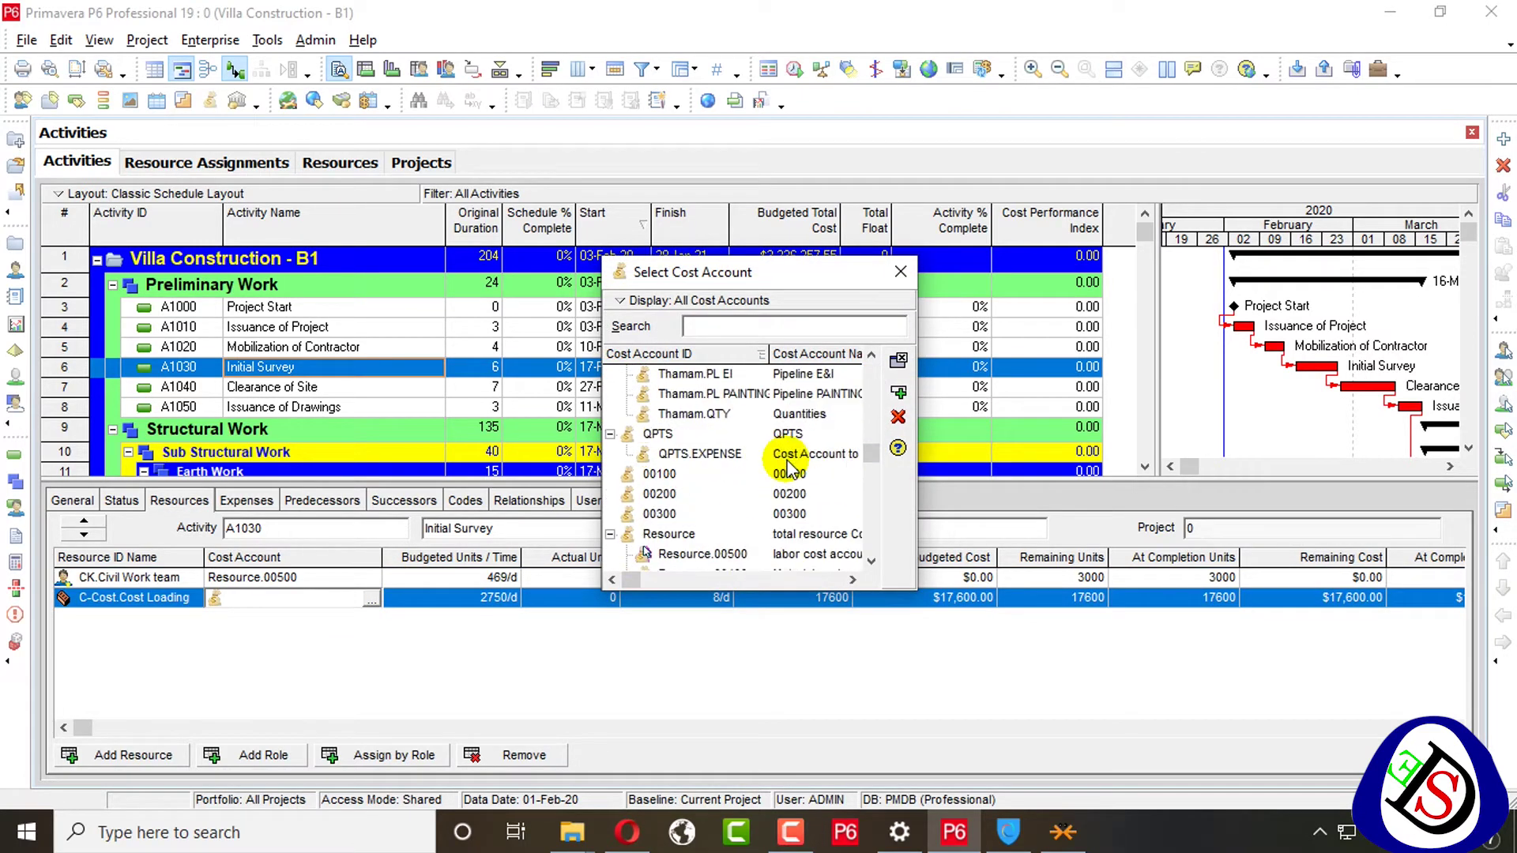
{"action": "scroll", "coordinate": [790, 466], "scroll_direction": "down", "scroll_amount": 2}
{"action": "scroll", "coordinate": [790, 466], "scroll_direction": "up", "scroll_amount": 4}
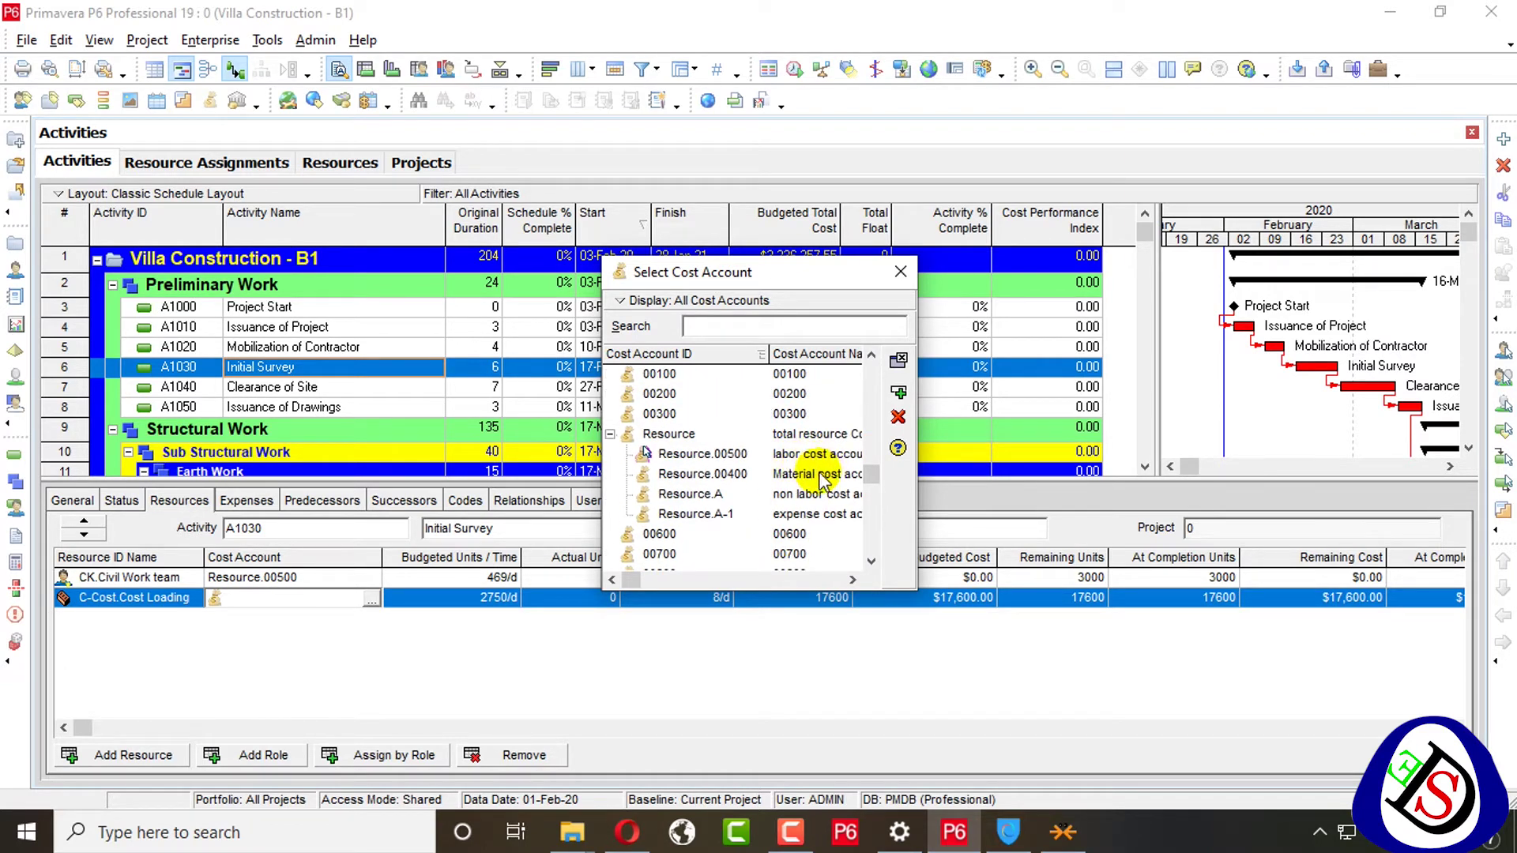
{"action": "double_click", "coordinate": [818, 477]}
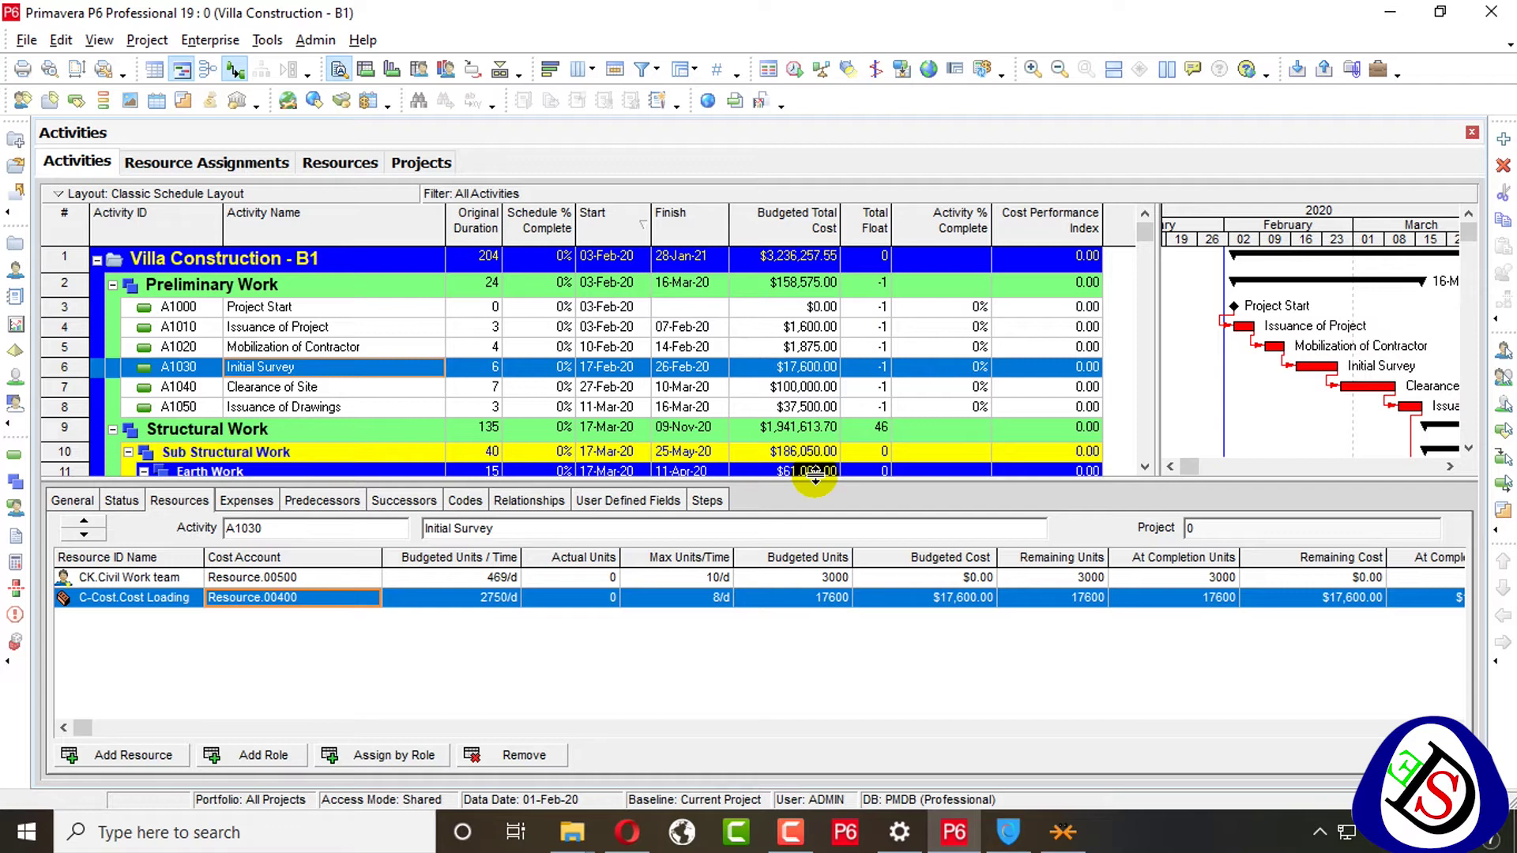
Step: Change the cost account of both Initial Survey resources, CK.Civil Work team and C-Cost.Cost Loading, to DABA-1.B.P-1
{"action": "left_click", "coordinate": [372, 578]}
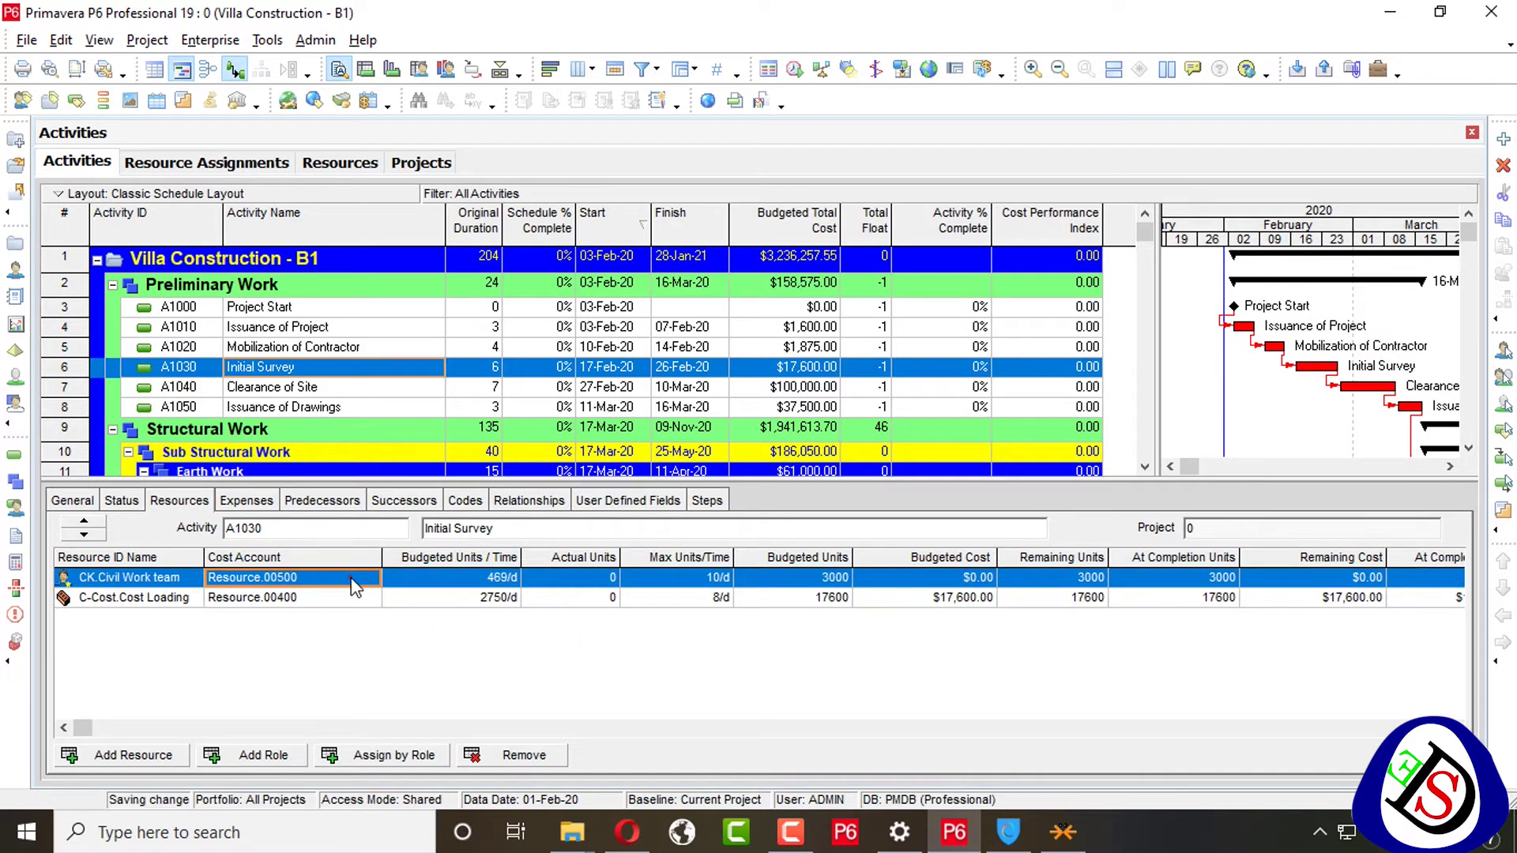
{"action": "left_click", "coordinate": [371, 577]}
{"action": "left_click", "coordinate": [371, 578]}
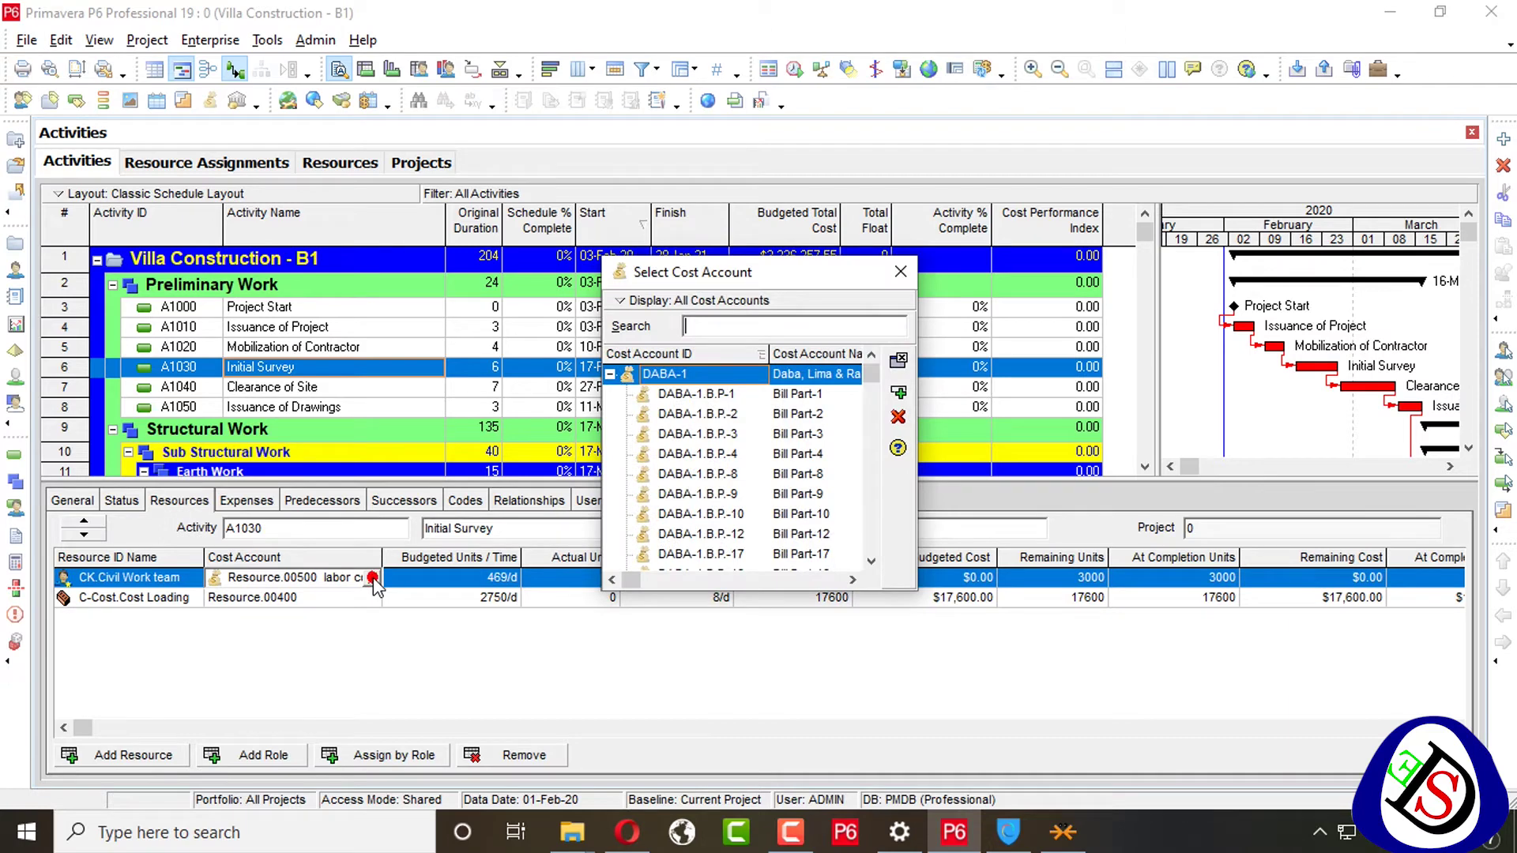
{"action": "double_click", "coordinate": [798, 394]}
{"action": "left_click", "coordinate": [278, 598]}
{"action": "left_click", "coordinate": [370, 598]}
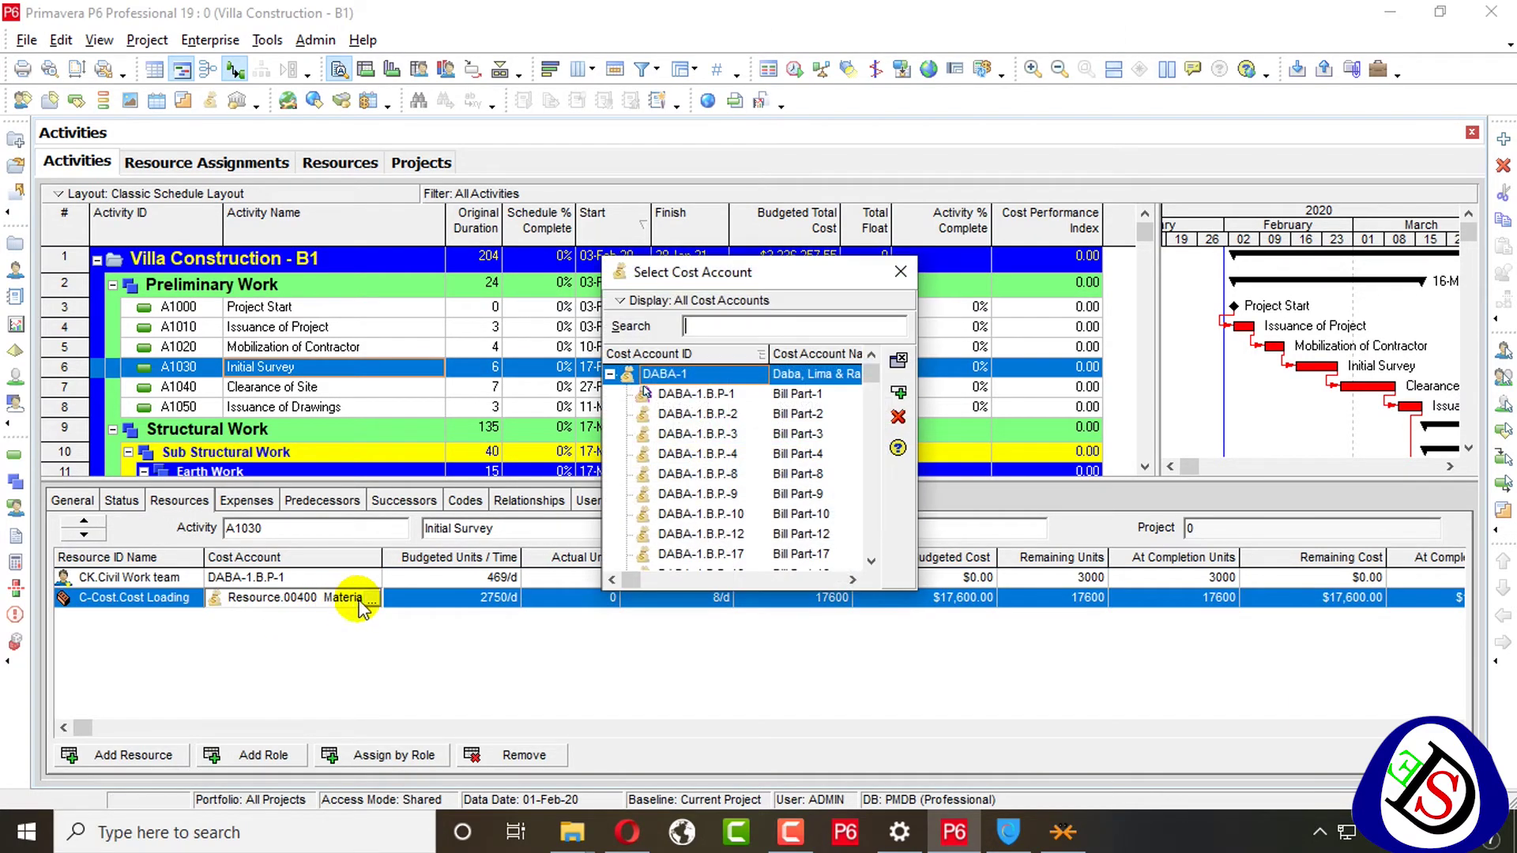
{"action": "double_click", "coordinate": [818, 405]}
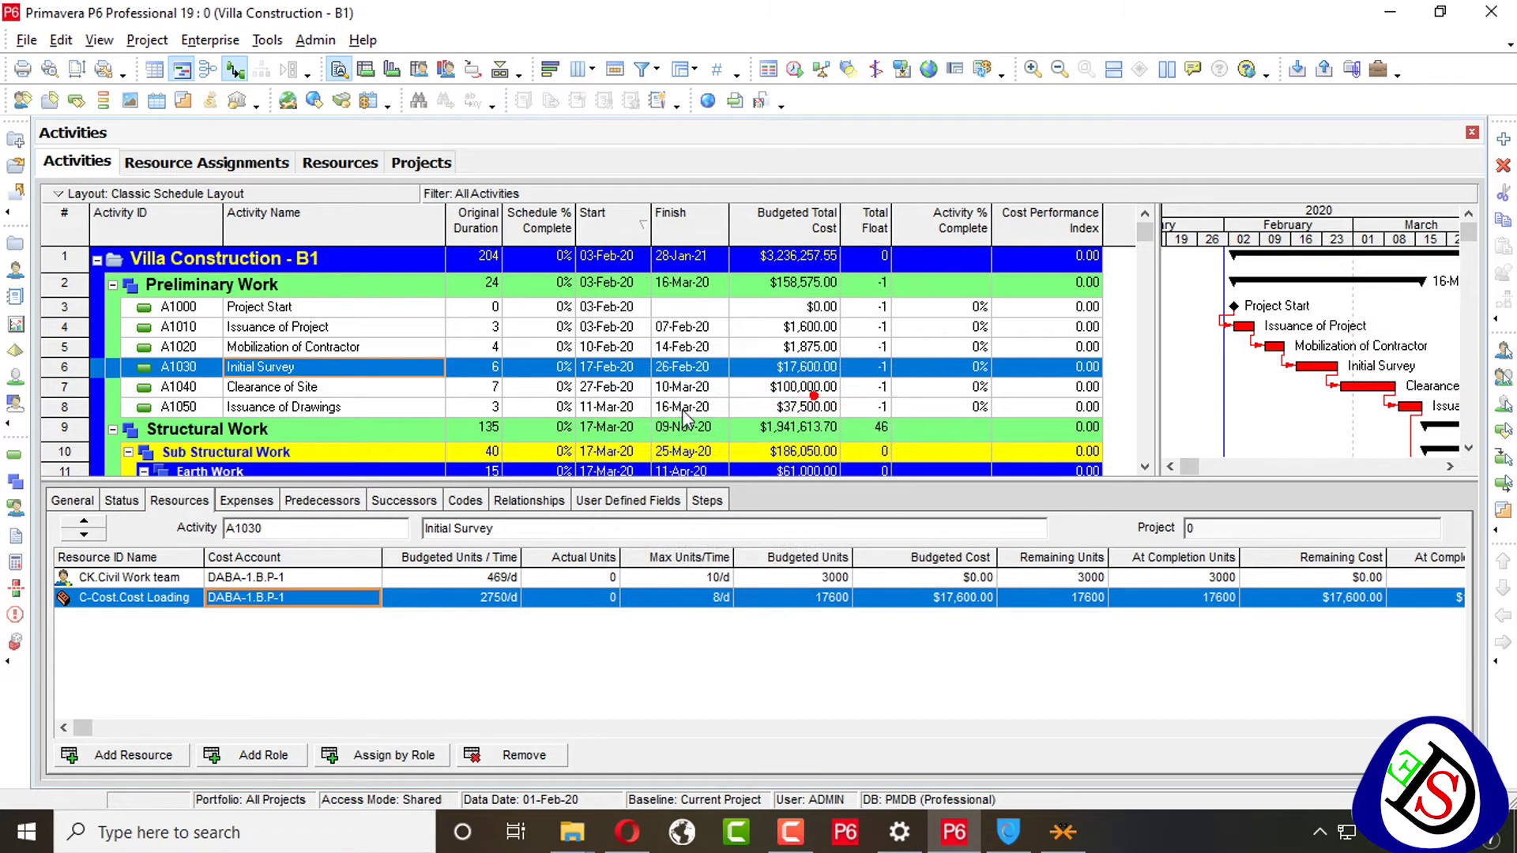
{"action": "left_click", "coordinate": [308, 389]}
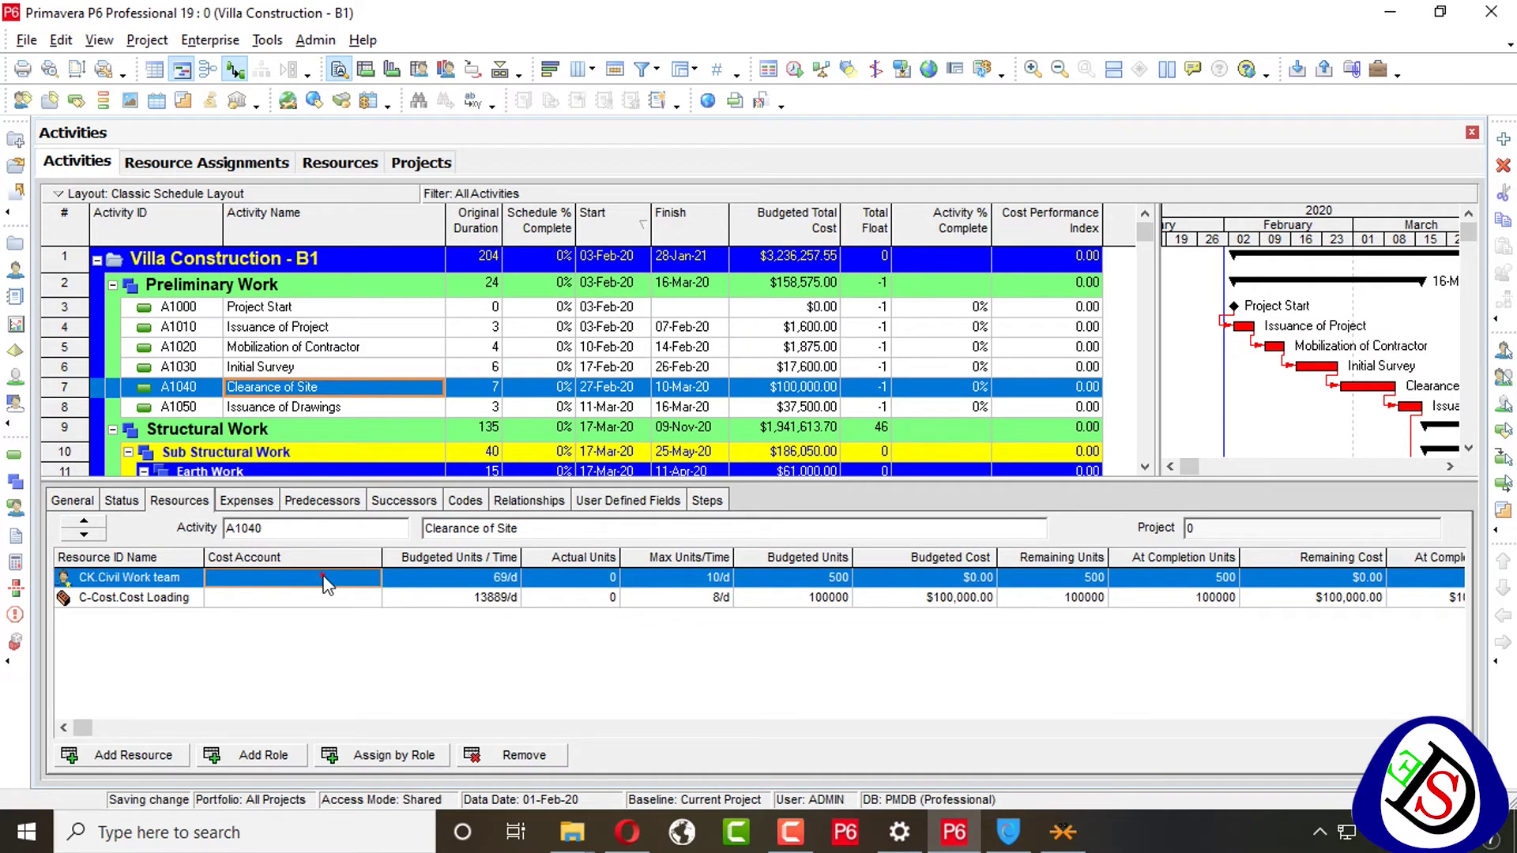
{"action": "left_click", "coordinate": [370, 577]}
{"action": "left_click", "coordinate": [898, 270]}
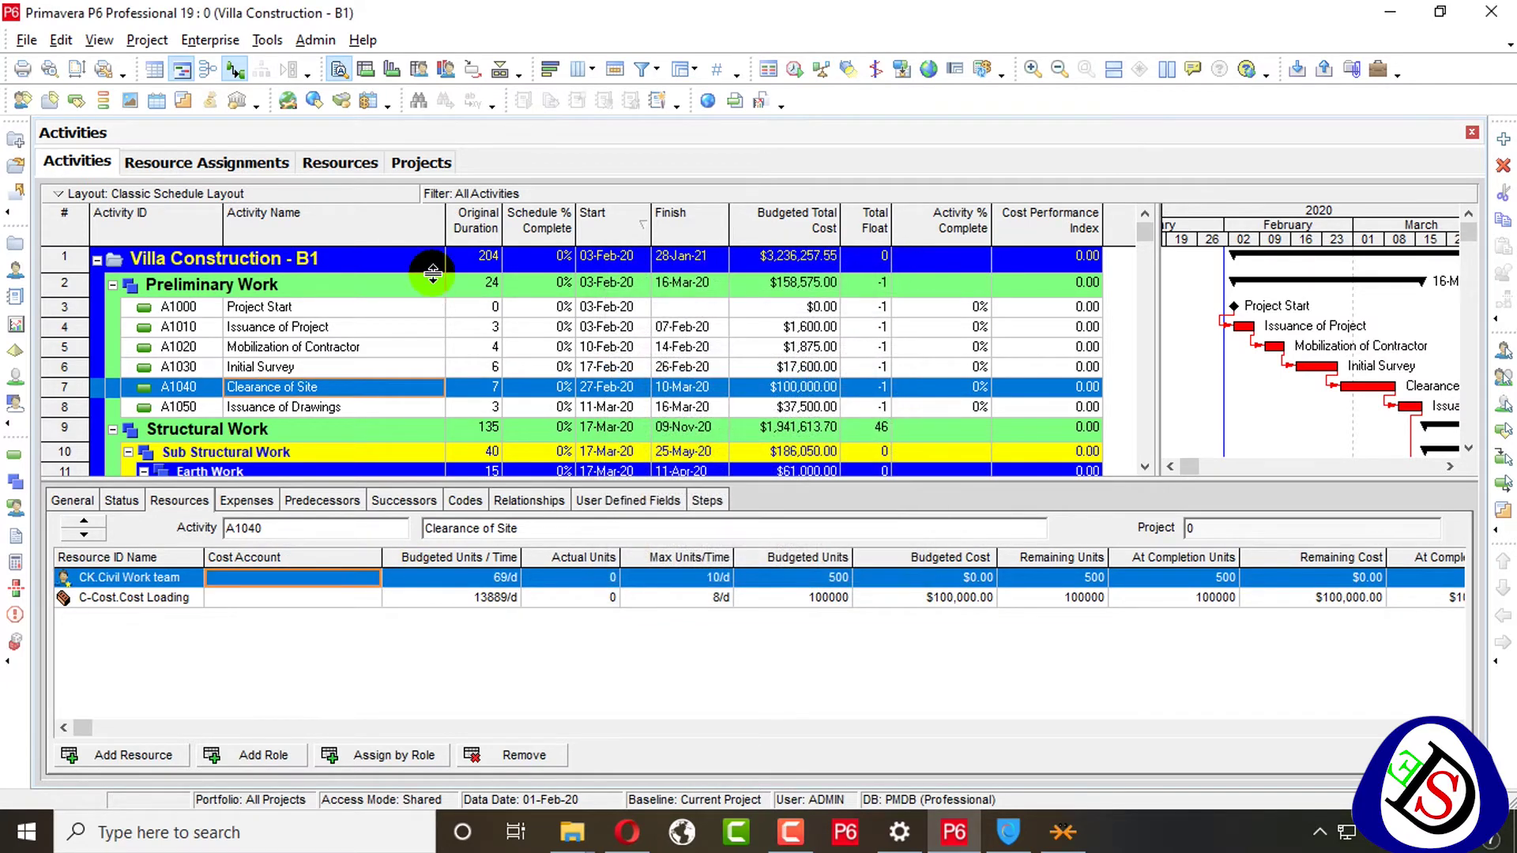
Step: Open the column customization for the activity table
{"action": "right_click", "coordinate": [417, 228]}
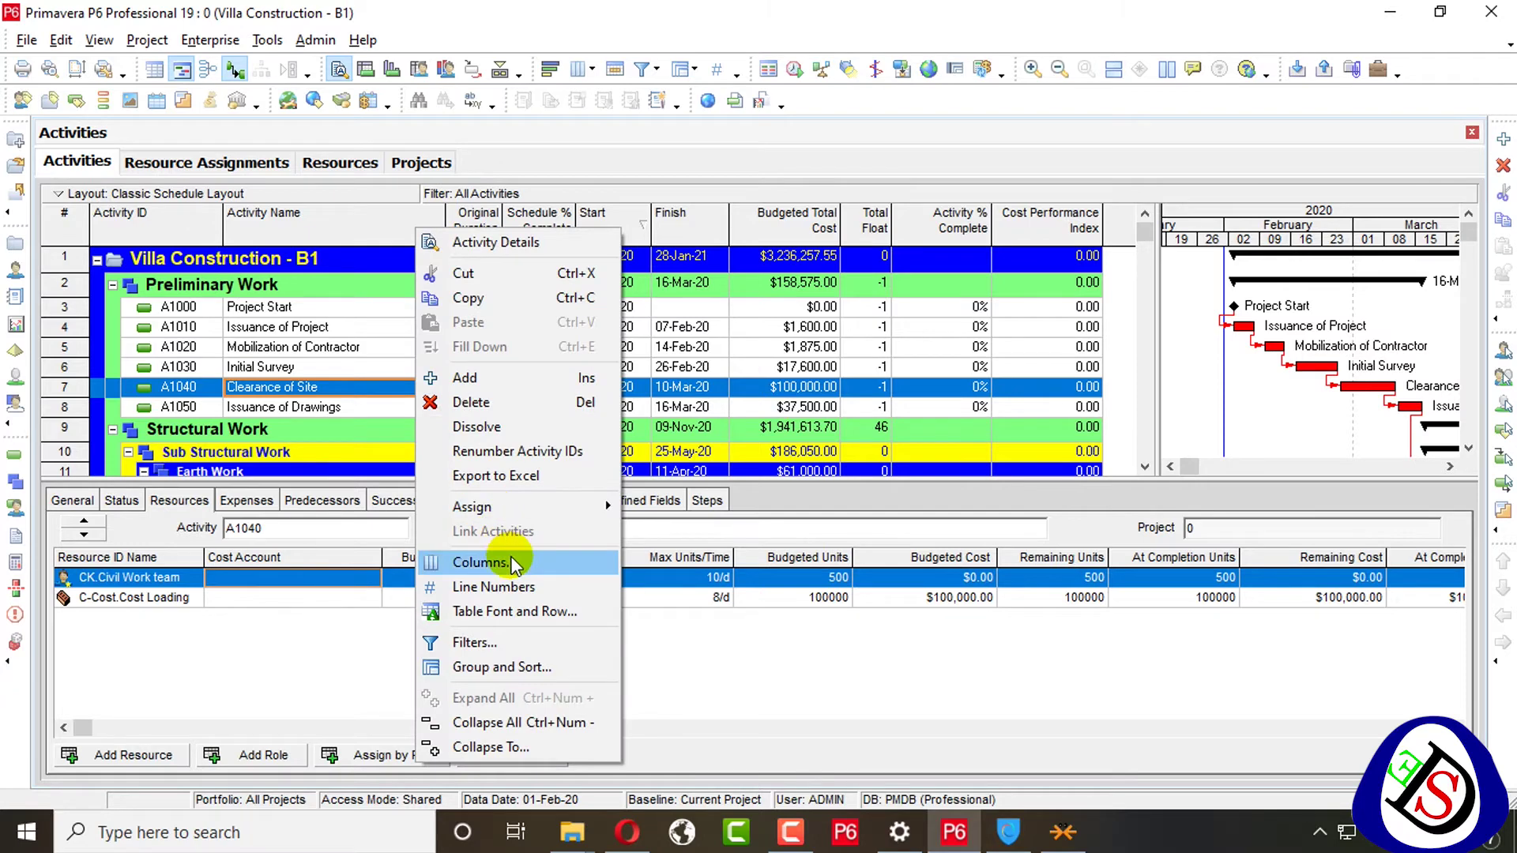
{"action": "left_click", "coordinate": [515, 565]}
{"action": "right_click", "coordinate": [449, 376]}
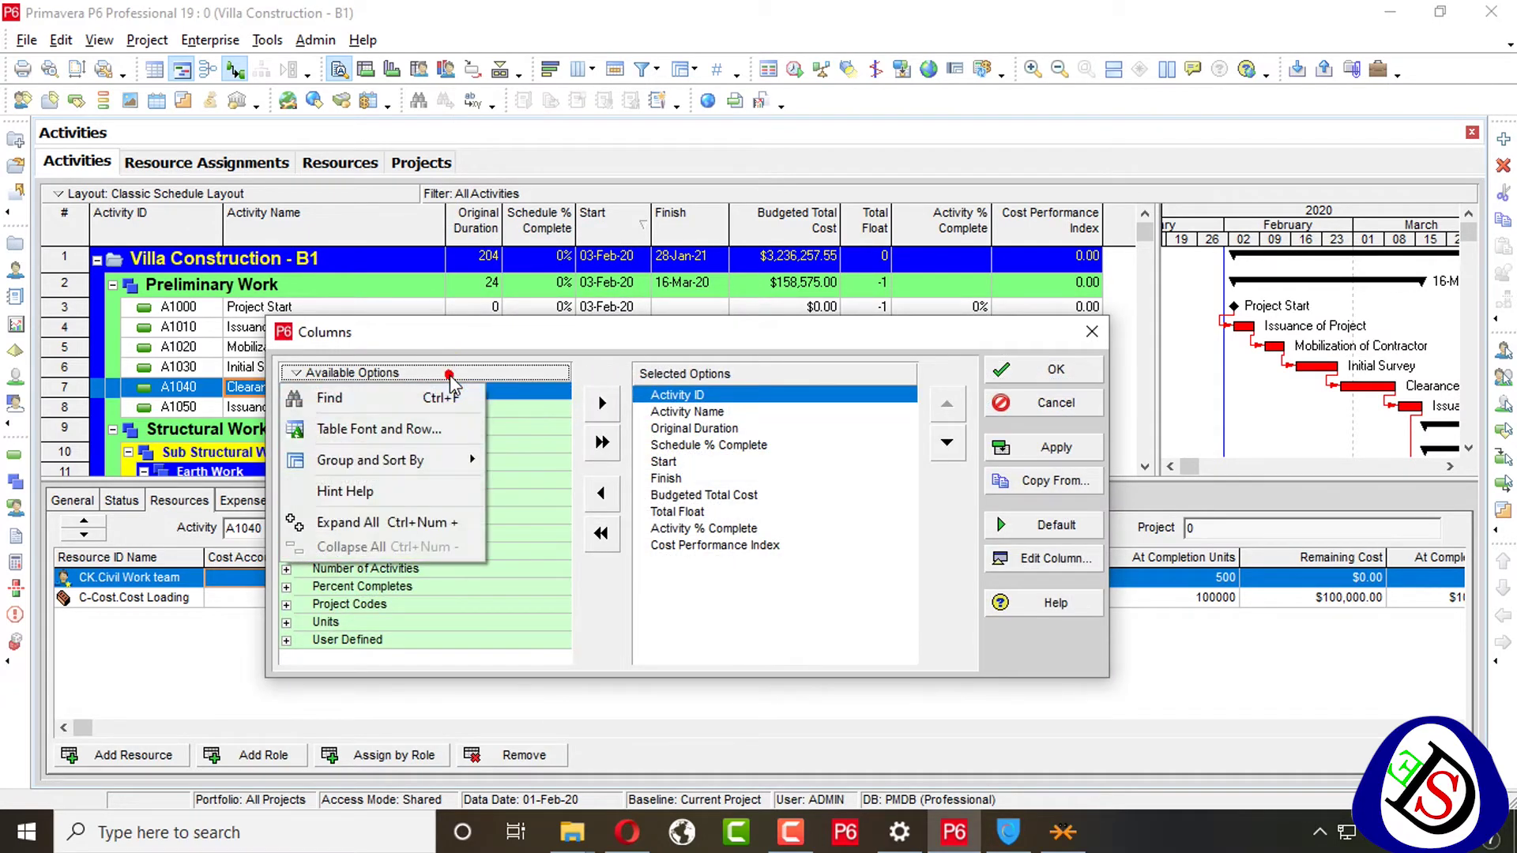
{"action": "left_click", "coordinate": [519, 360]}
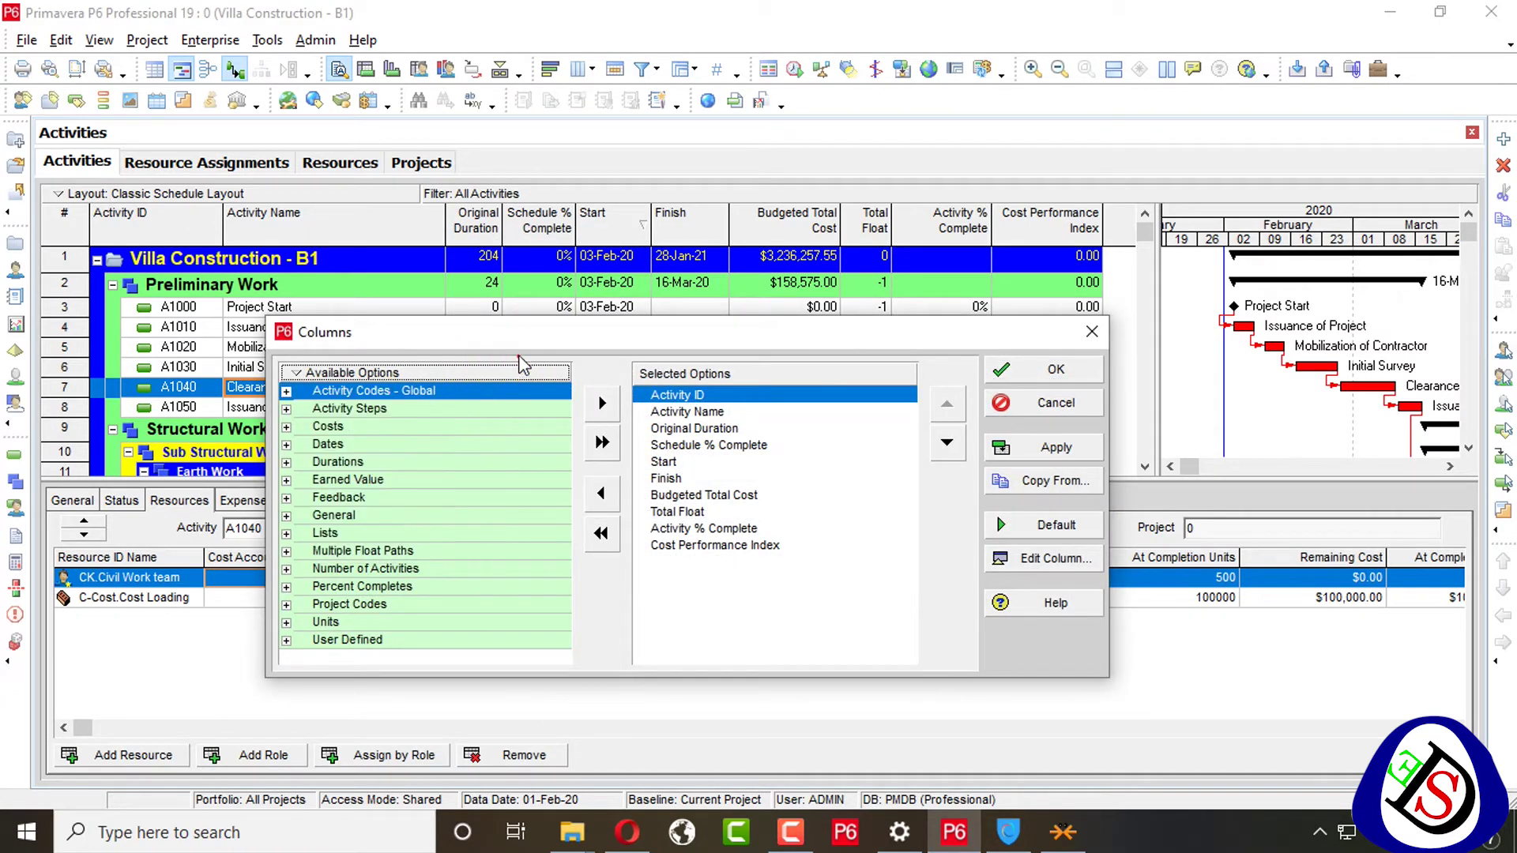
Step: Look through the General category of available activity columns for a cost account option
{"action": "left_click", "coordinate": [287, 516]}
{"action": "scroll", "coordinate": [392, 496], "scroll_direction": "down", "scroll_amount": 3}
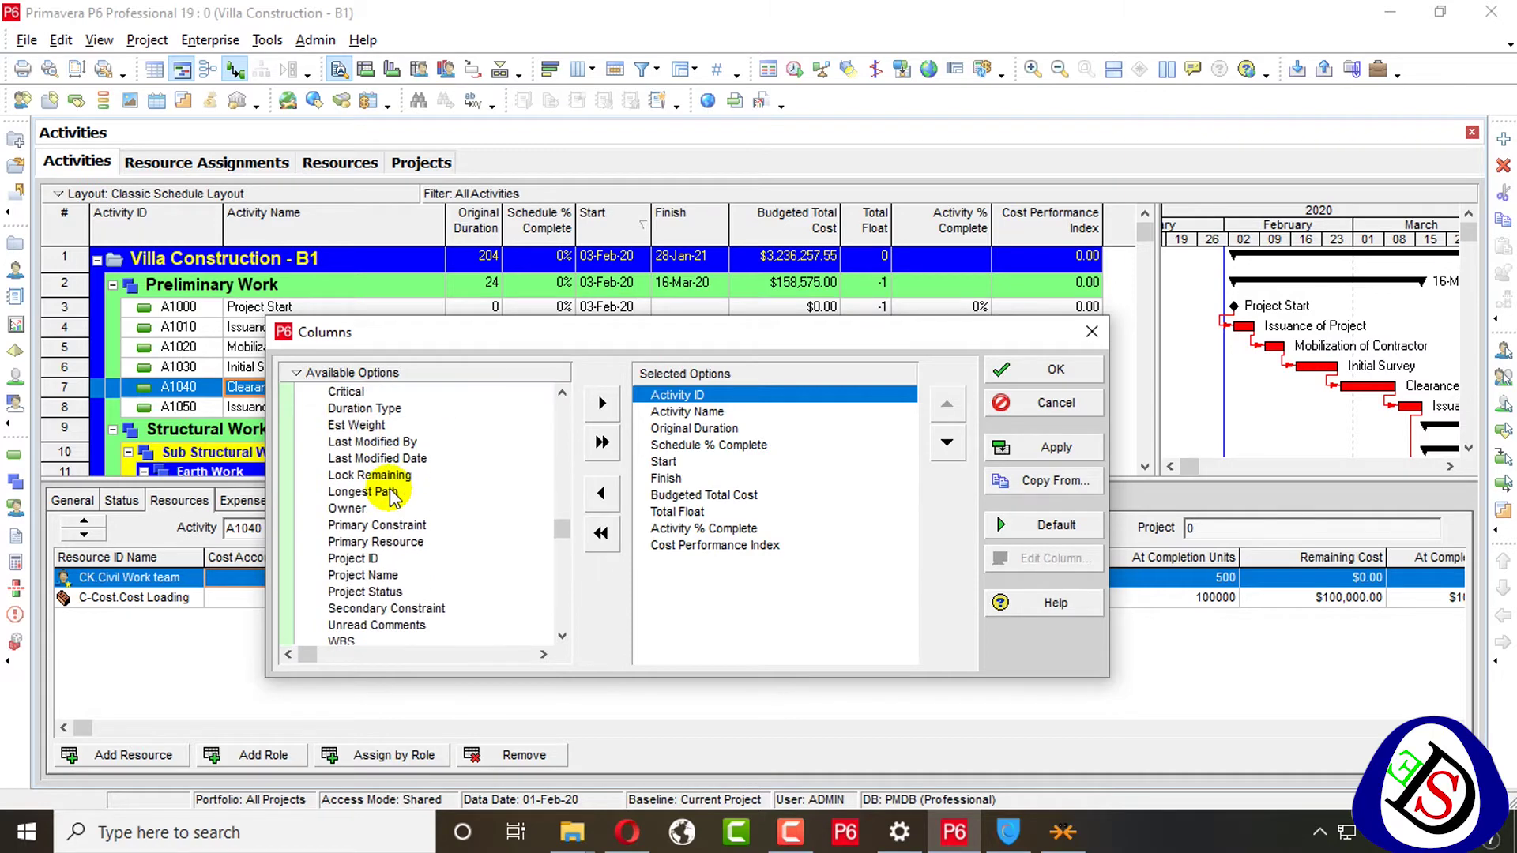
{"action": "scroll", "coordinate": [393, 496], "scroll_direction": "up", "scroll_amount": 1}
{"action": "scroll", "coordinate": [393, 497], "scroll_direction": "down", "scroll_amount": 2}
{"action": "scroll", "coordinate": [393, 496], "scroll_direction": "up", "scroll_amount": 4}
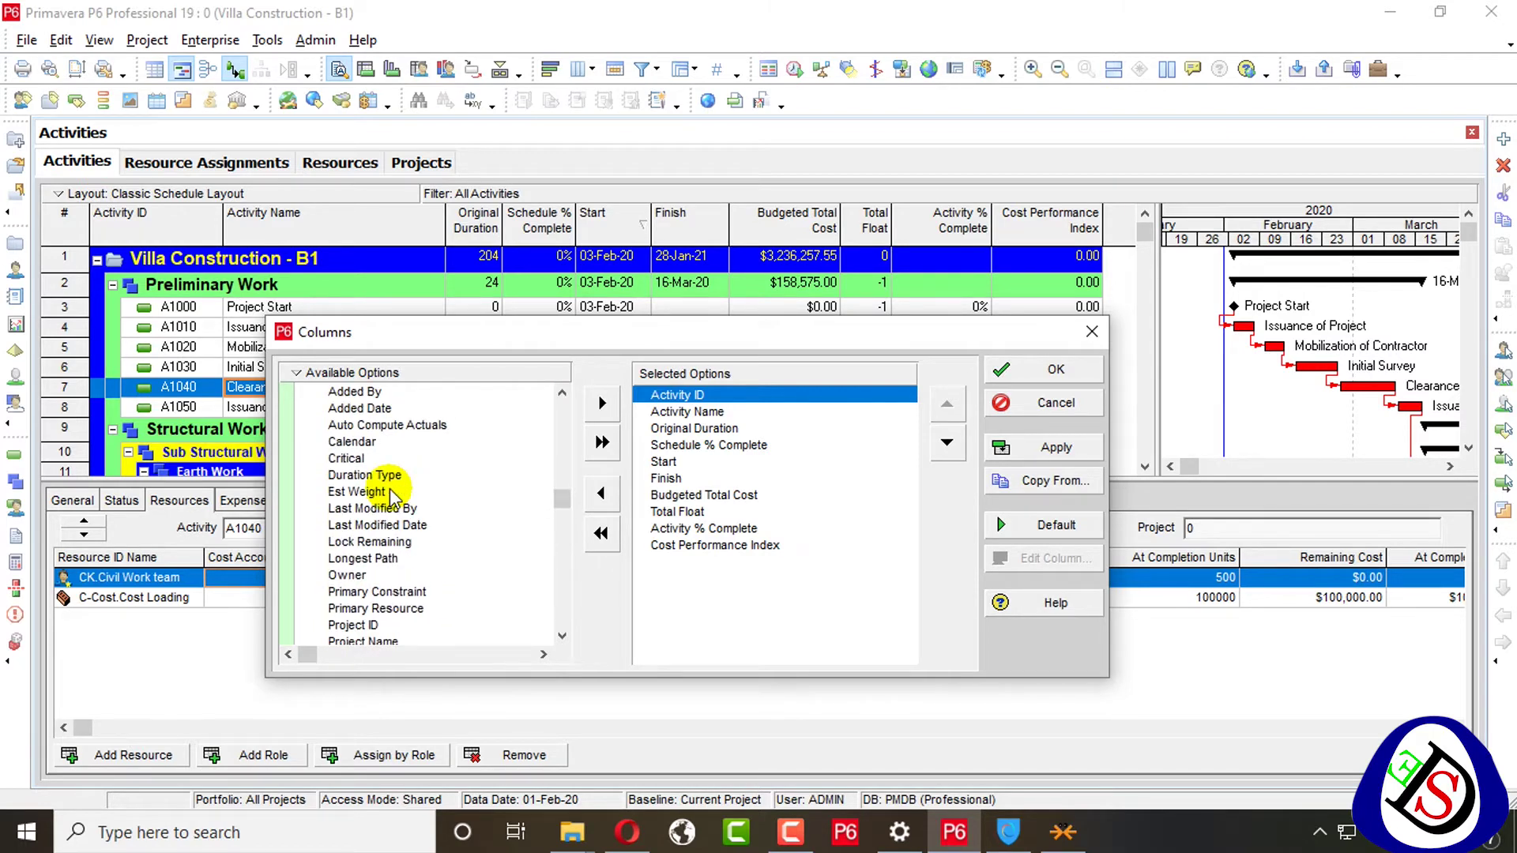
{"action": "scroll", "coordinate": [393, 496], "scroll_direction": "down", "scroll_amount": 4}
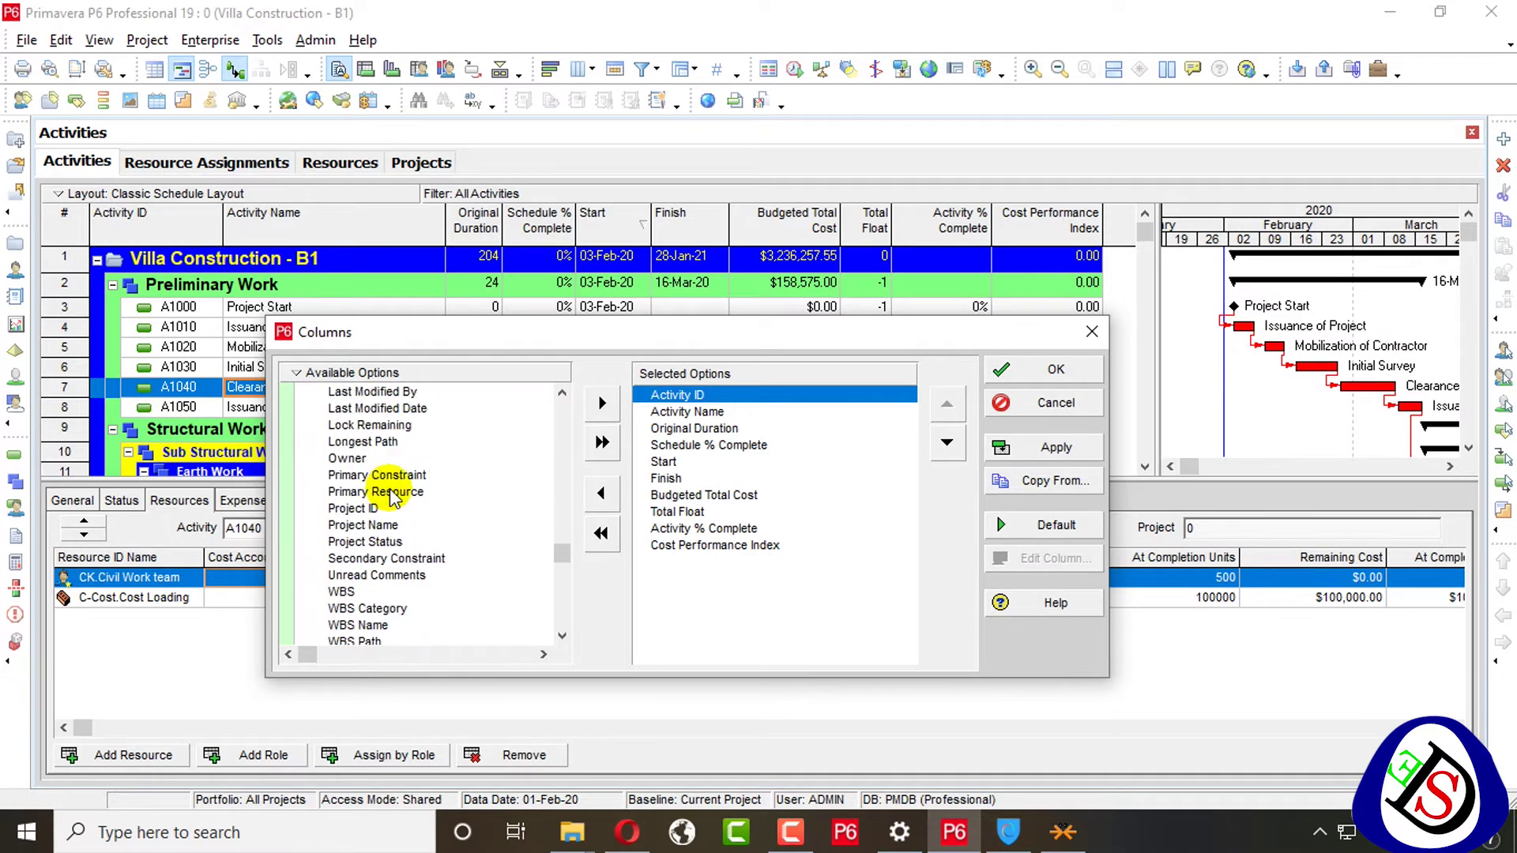
{"action": "scroll", "coordinate": [393, 497], "scroll_direction": "up", "scroll_amount": 4}
{"action": "scroll", "coordinate": [392, 496], "scroll_direction": "down", "scroll_amount": 2}
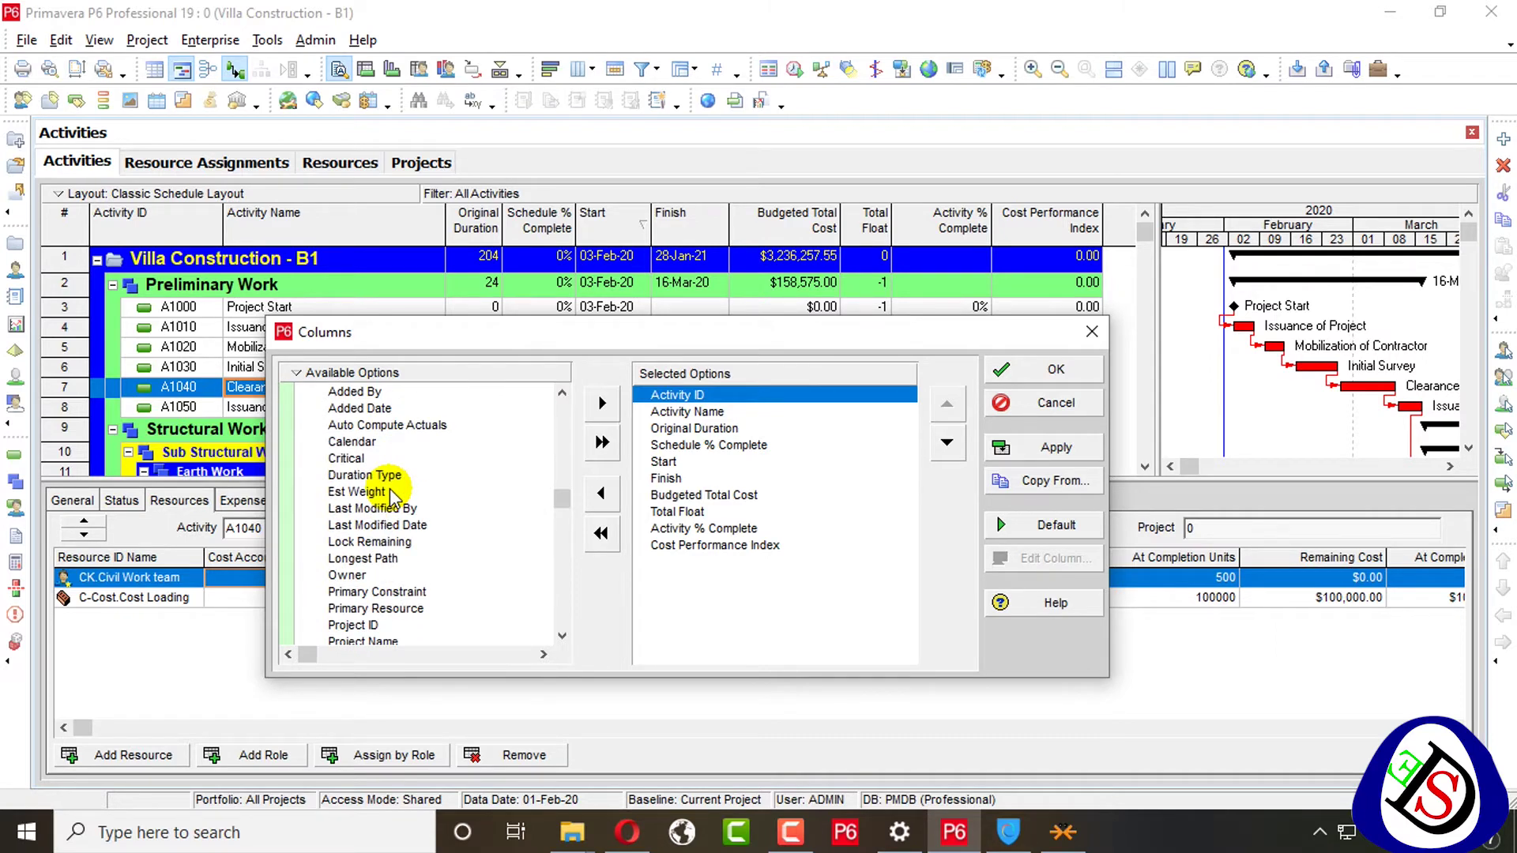
{"action": "scroll", "coordinate": [393, 497], "scroll_direction": "up", "scroll_amount": 1}
{"action": "scroll", "coordinate": [393, 496], "scroll_direction": "down", "scroll_amount": 2}
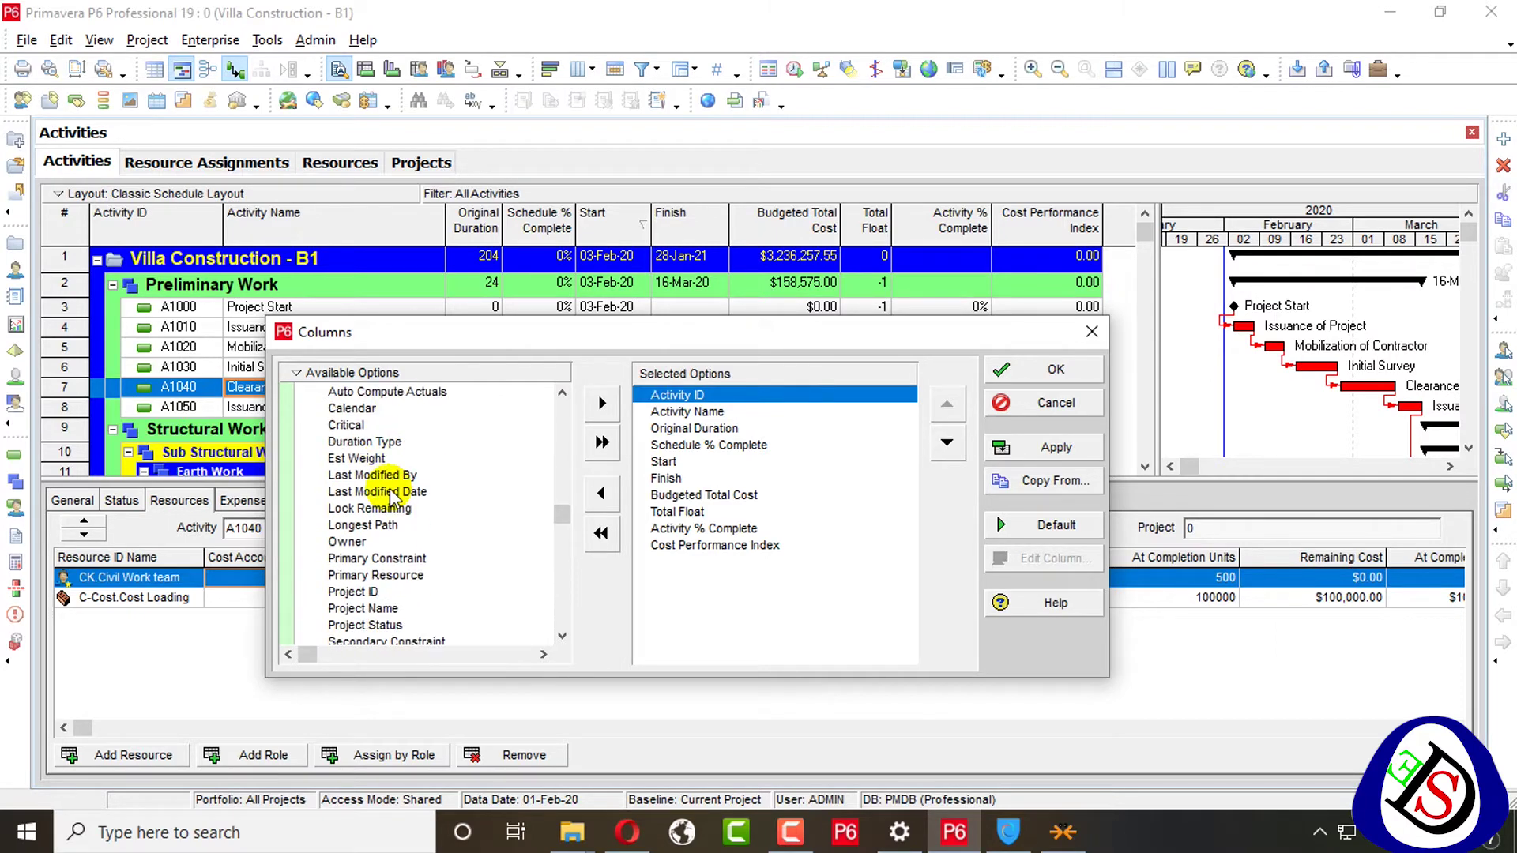
{"action": "scroll", "coordinate": [392, 496], "scroll_direction": "down", "scroll_amount": 4}
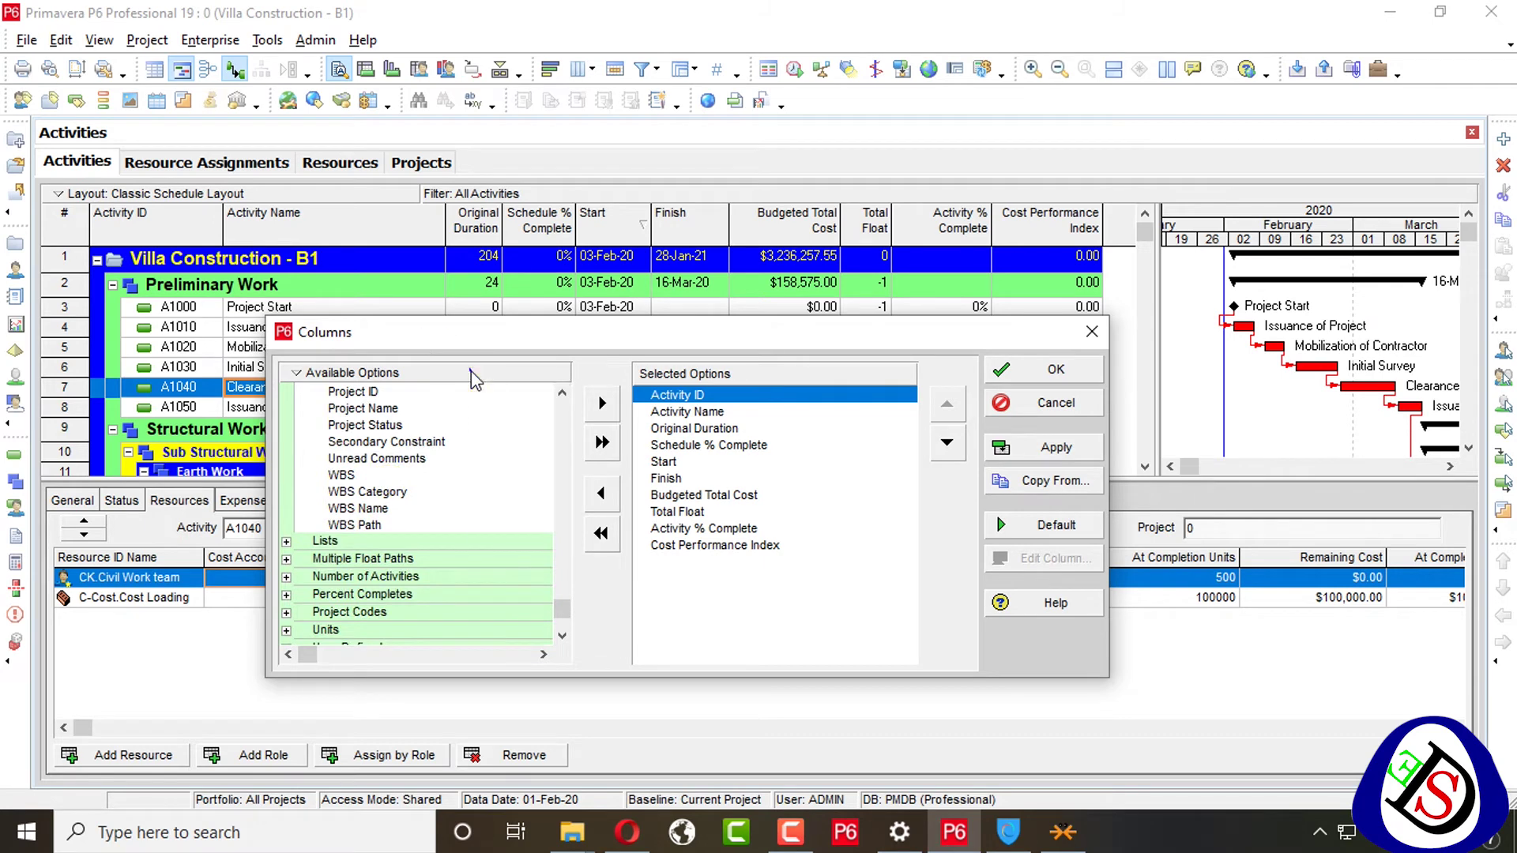
Step: Search the available columns for "account" to select the Cost Accounts option
{"action": "right_click", "coordinate": [498, 379]}
{"action": "left_click", "coordinate": [506, 388]}
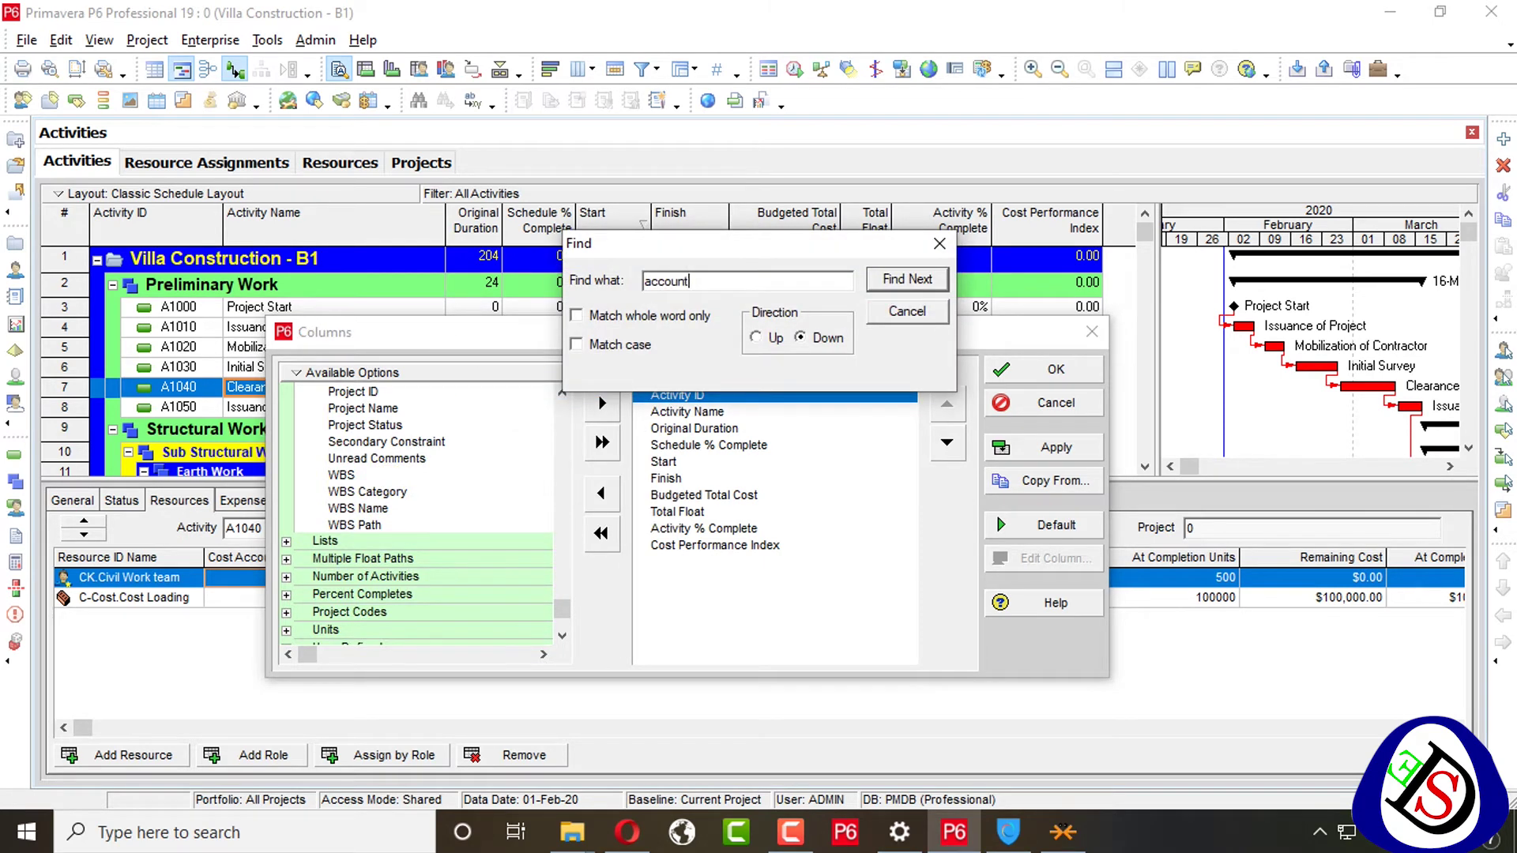
{"action": "key", "text": "Return"}
{"action": "key", "text": "Return"}
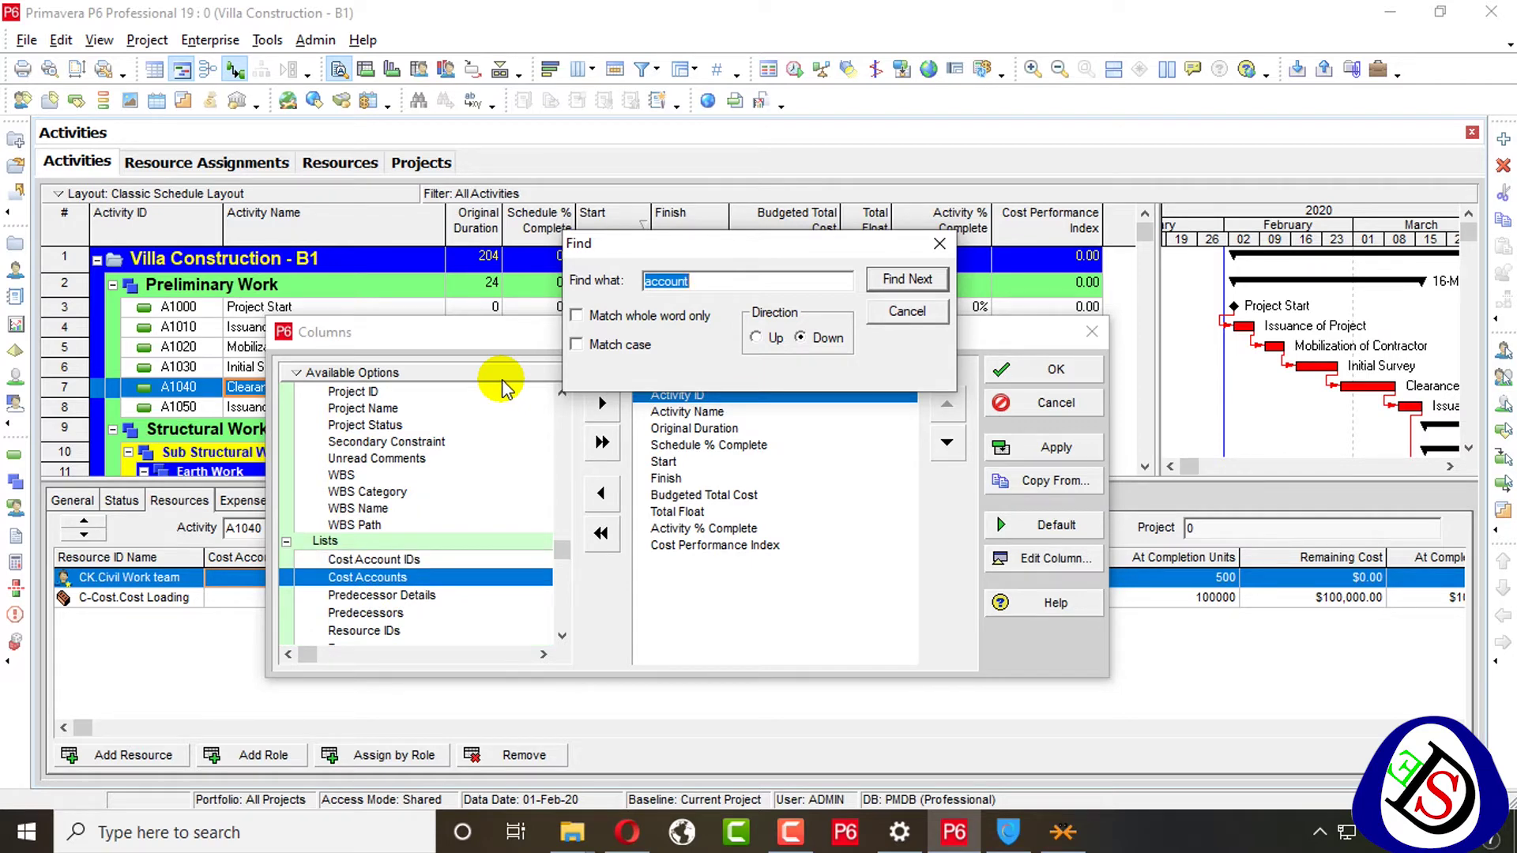
Step: Add the Cost Accounts and Cost Account IDs columns to the activity table and apply the change
{"action": "left_click", "coordinate": [602, 405]}
{"action": "left_click", "coordinate": [425, 558]}
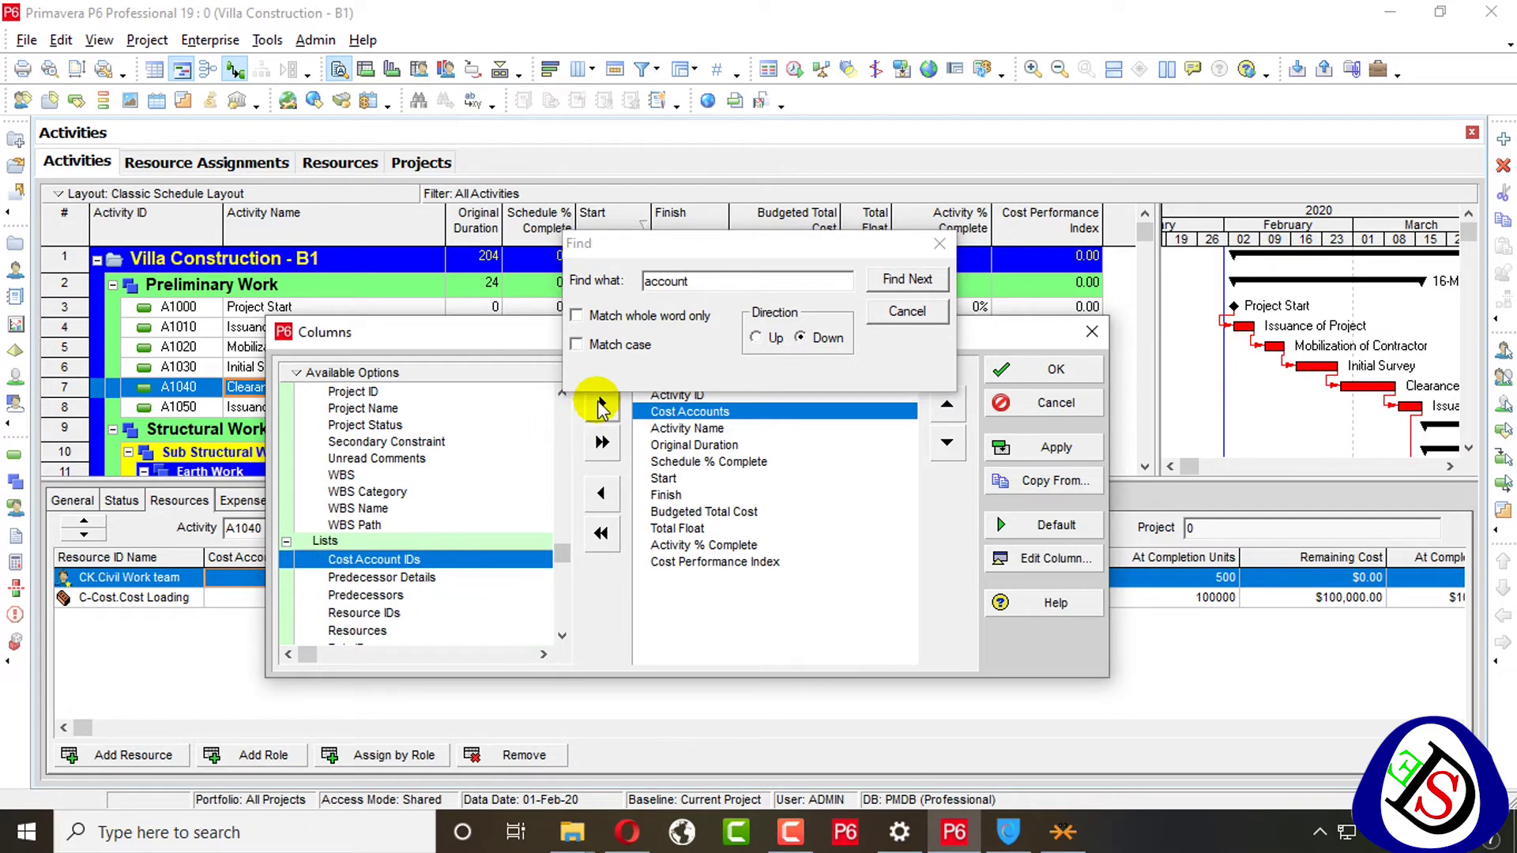
{"action": "left_click", "coordinate": [601, 405]}
{"action": "left_click", "coordinate": [938, 244]}
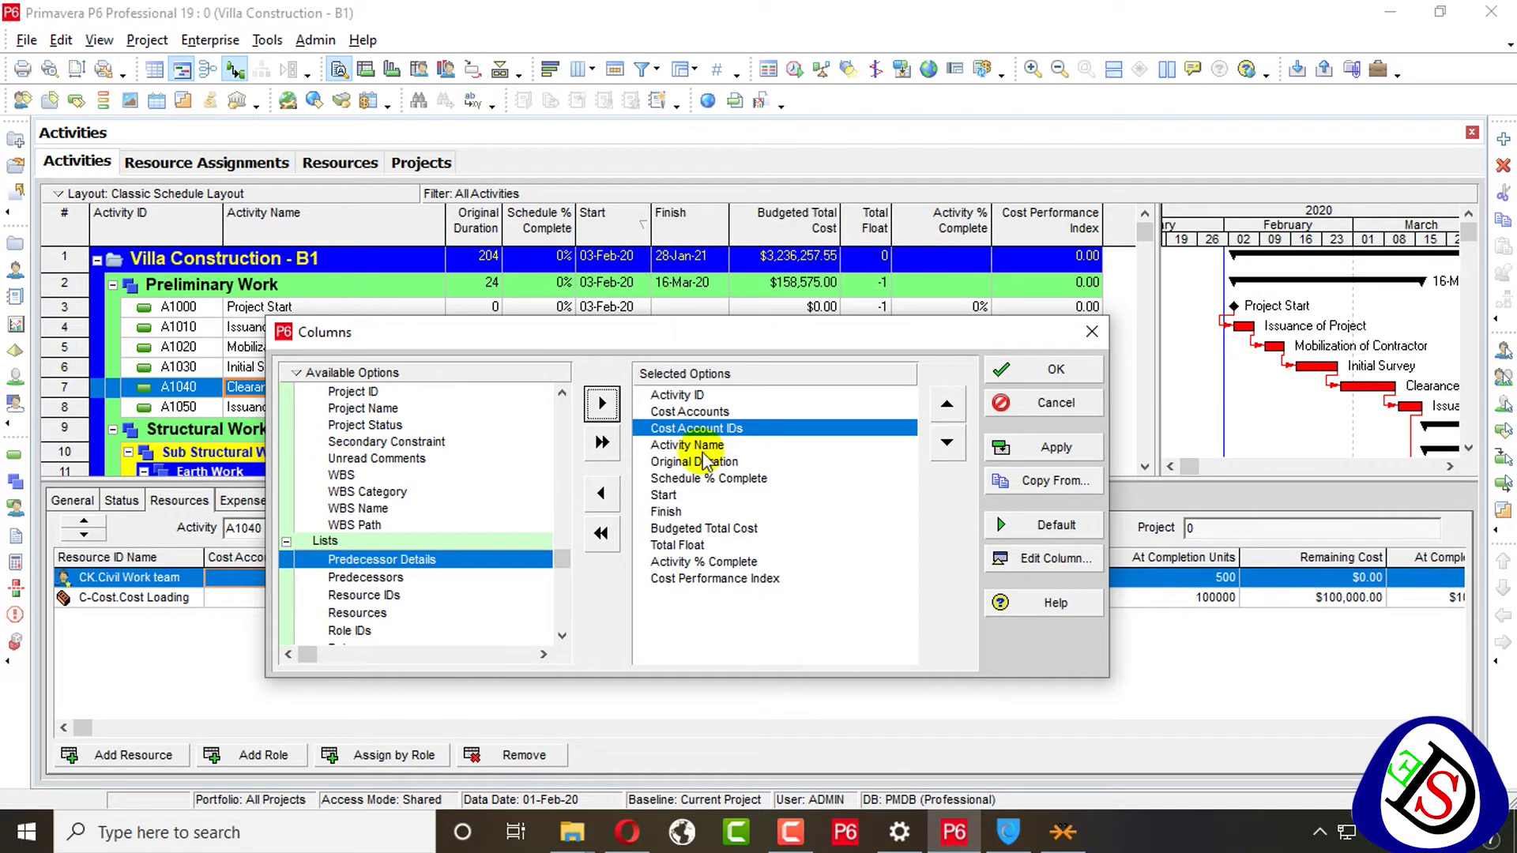
{"action": "left_click", "coordinate": [1057, 369]}
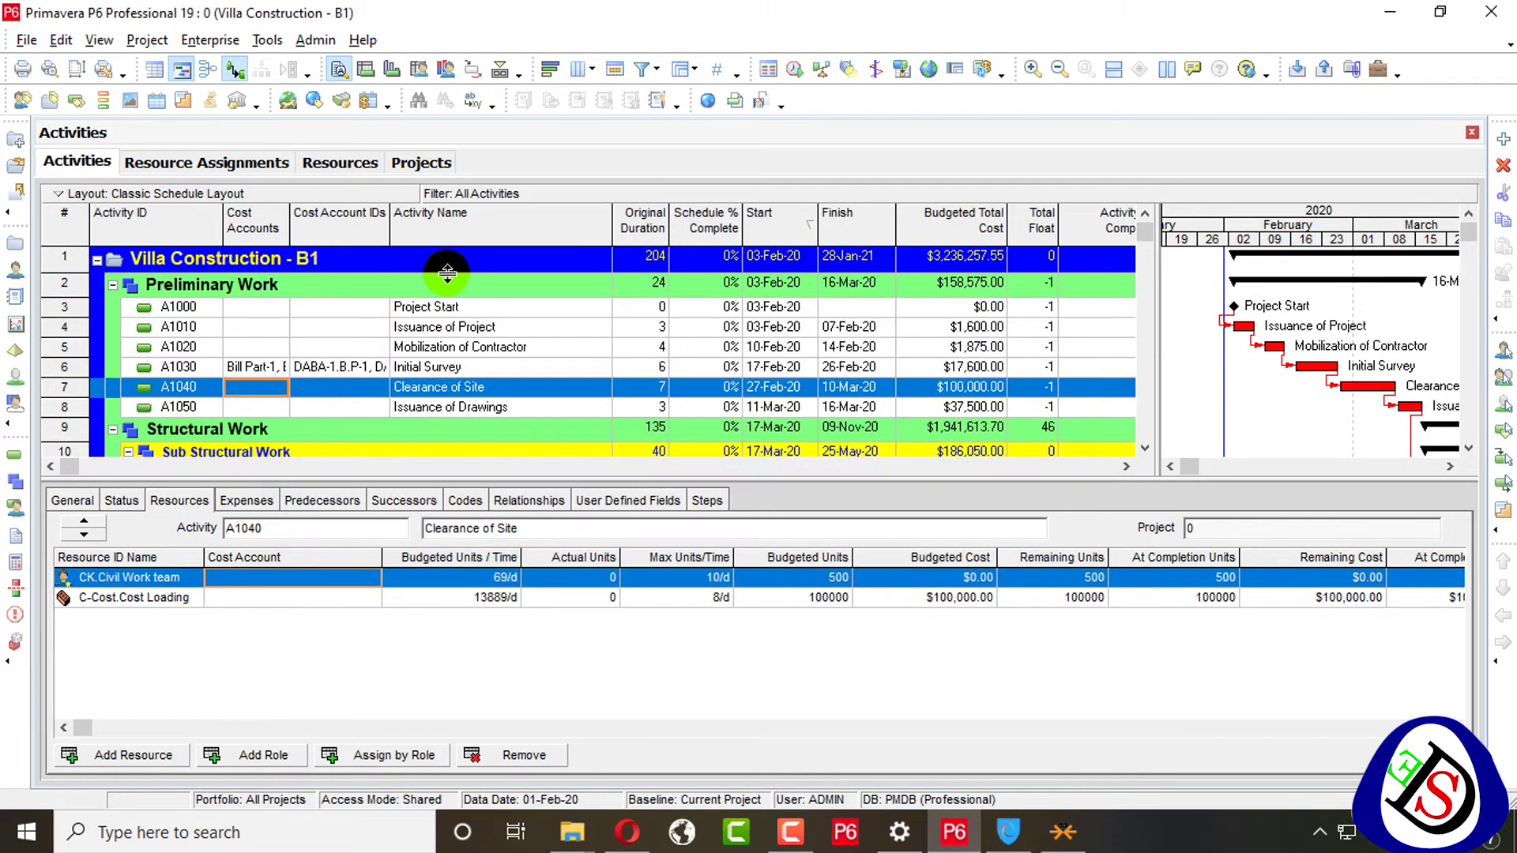
Step: Move the Cost Account IDs and Cost Accounts columns between Activity Name and Original Duration
{"action": "left_click_drag", "start_coordinate": [332, 222], "coordinate": [639, 241]}
{"action": "left_click", "coordinate": [385, 240]}
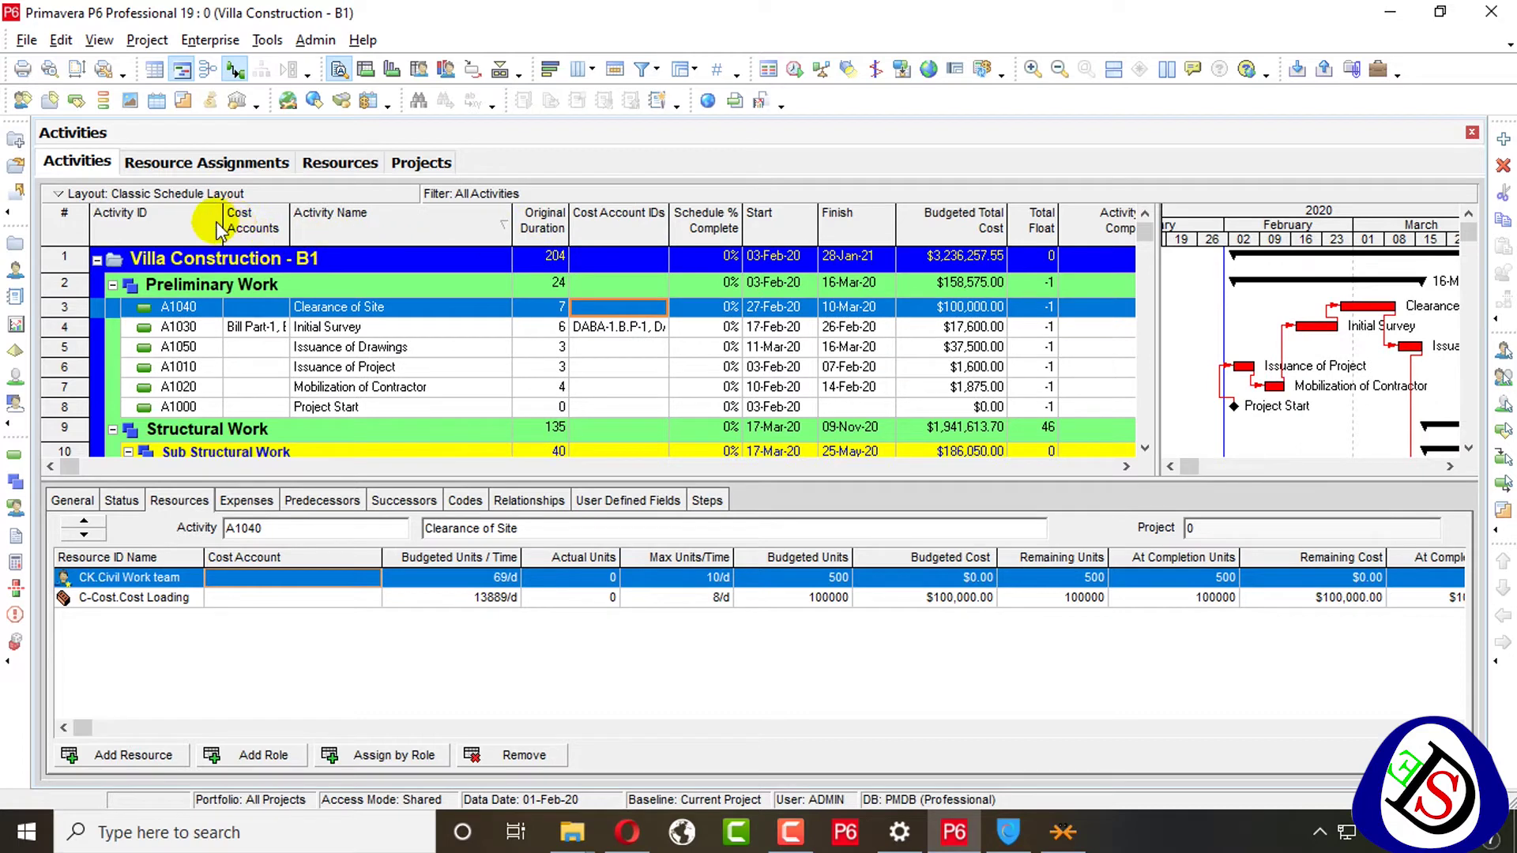
{"action": "left_click_drag", "start_coordinate": [220, 231], "coordinate": [372, 234]}
{"action": "left_click_drag", "start_coordinate": [665, 226], "coordinate": [489, 225]}
{"action": "left_click_drag", "start_coordinate": [620, 229], "coordinate": [557, 229]}
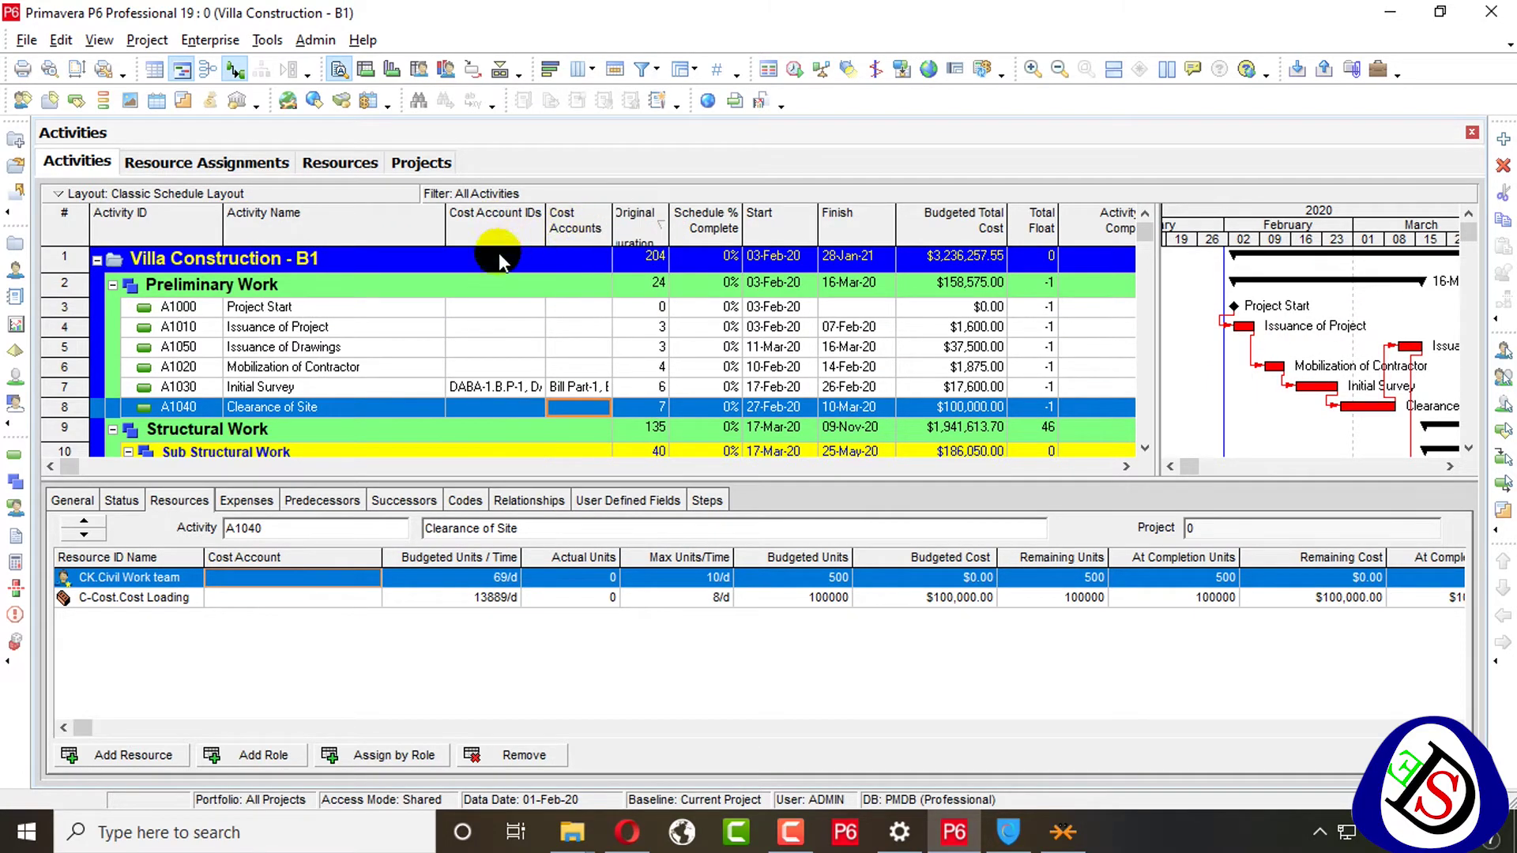
Step: Widen the Cost Accounts and Cost Account IDs columns and select the account IDs of Initial Survey
{"action": "double_click", "coordinate": [612, 220]}
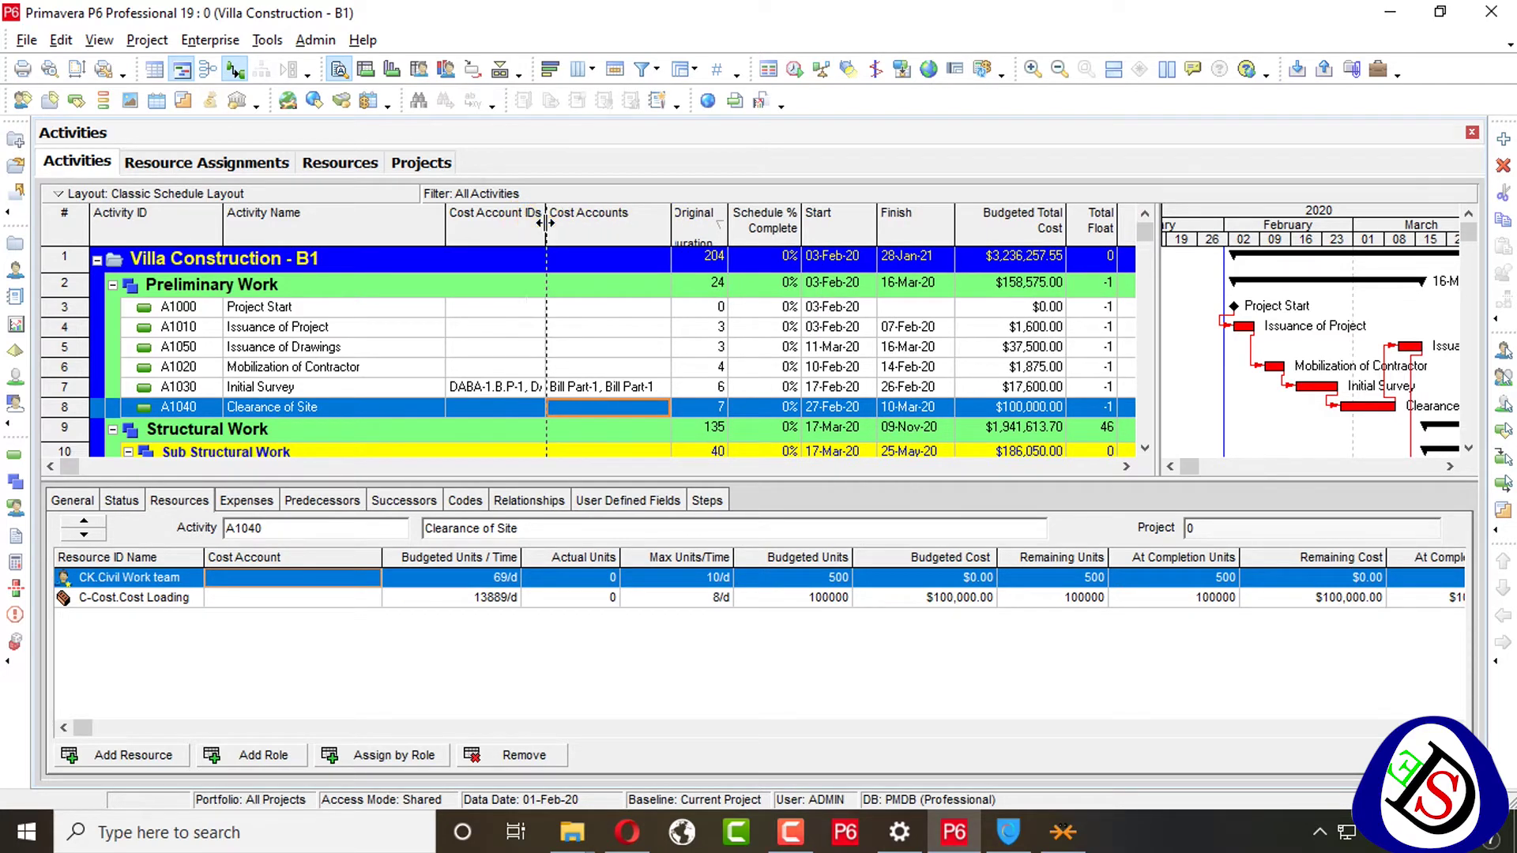
{"action": "left_click_drag", "start_coordinate": [546, 223], "coordinate": [568, 223]}
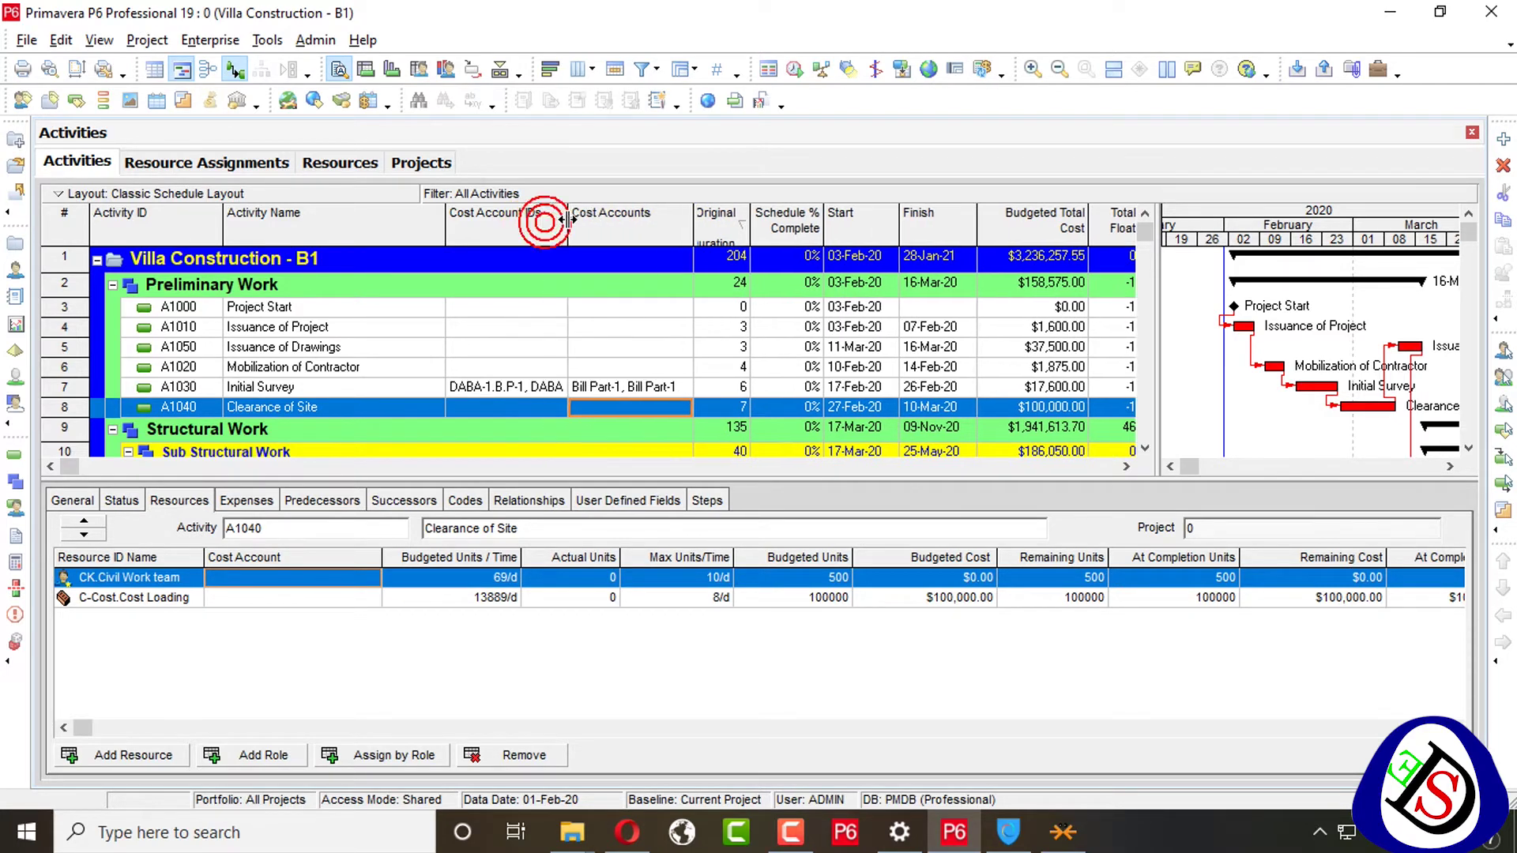
{"action": "left_click", "coordinate": [493, 387]}
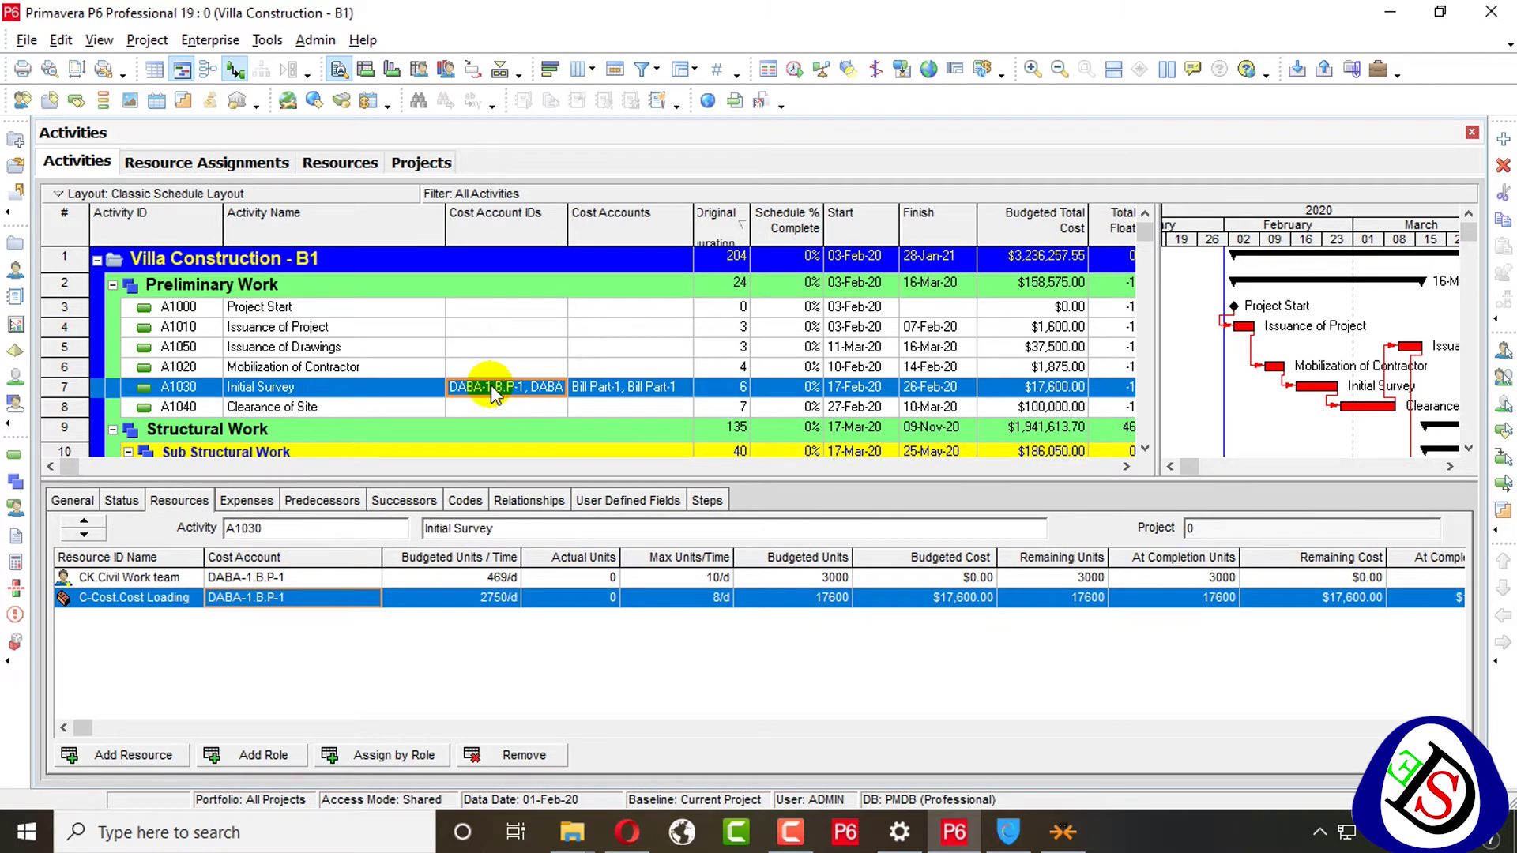
Step: Add the Cost Account column to the Resource Assignments table, placed between Resource ID Name and Start
{"action": "left_click", "coordinate": [239, 161]}
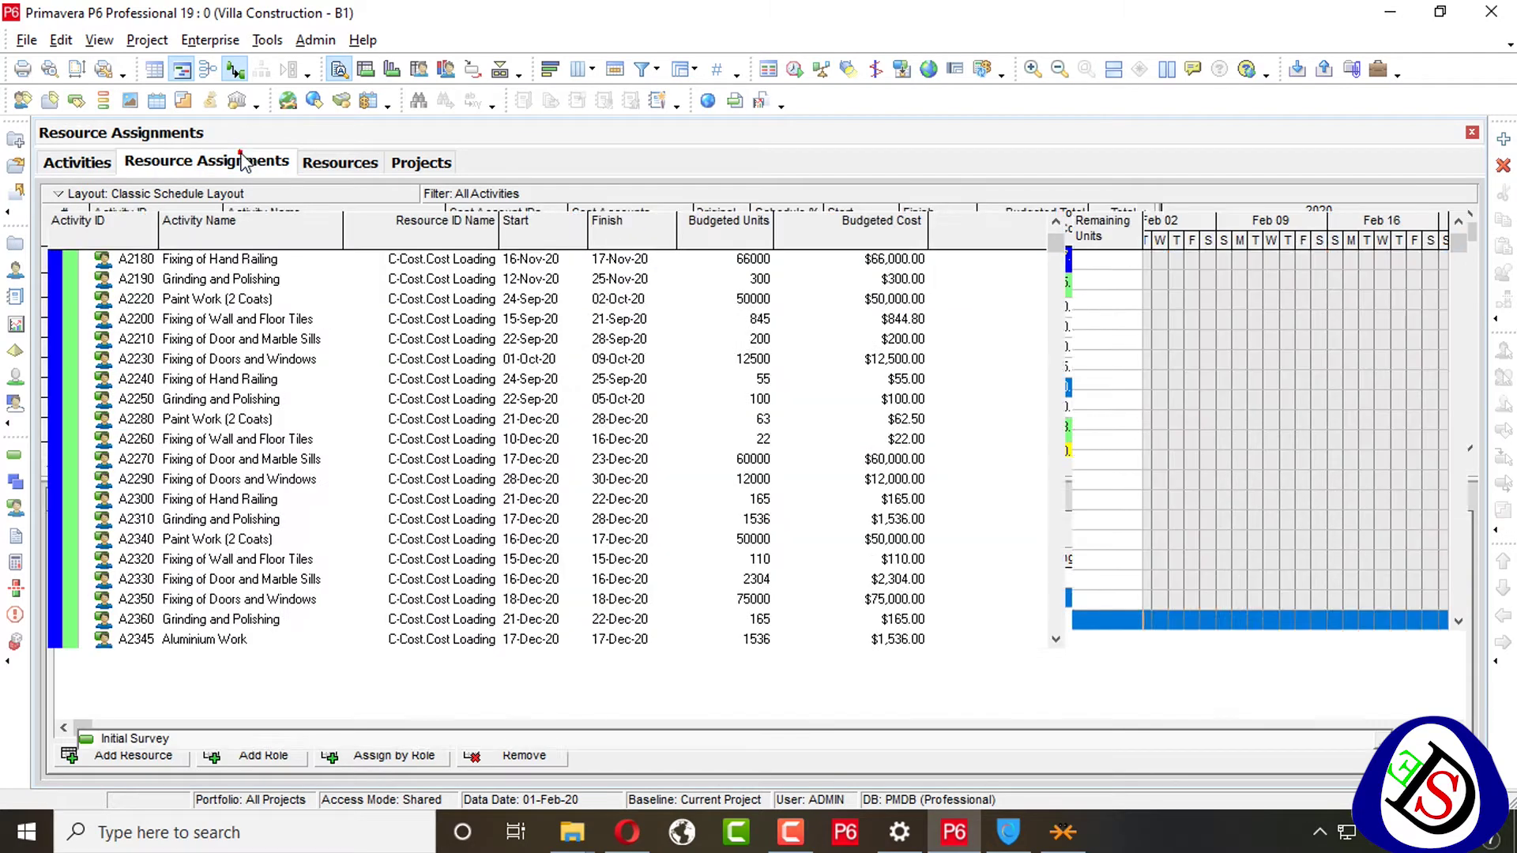
{"action": "right_click", "coordinate": [964, 230]}
{"action": "mouse_move", "coordinate": [1125, 359]}
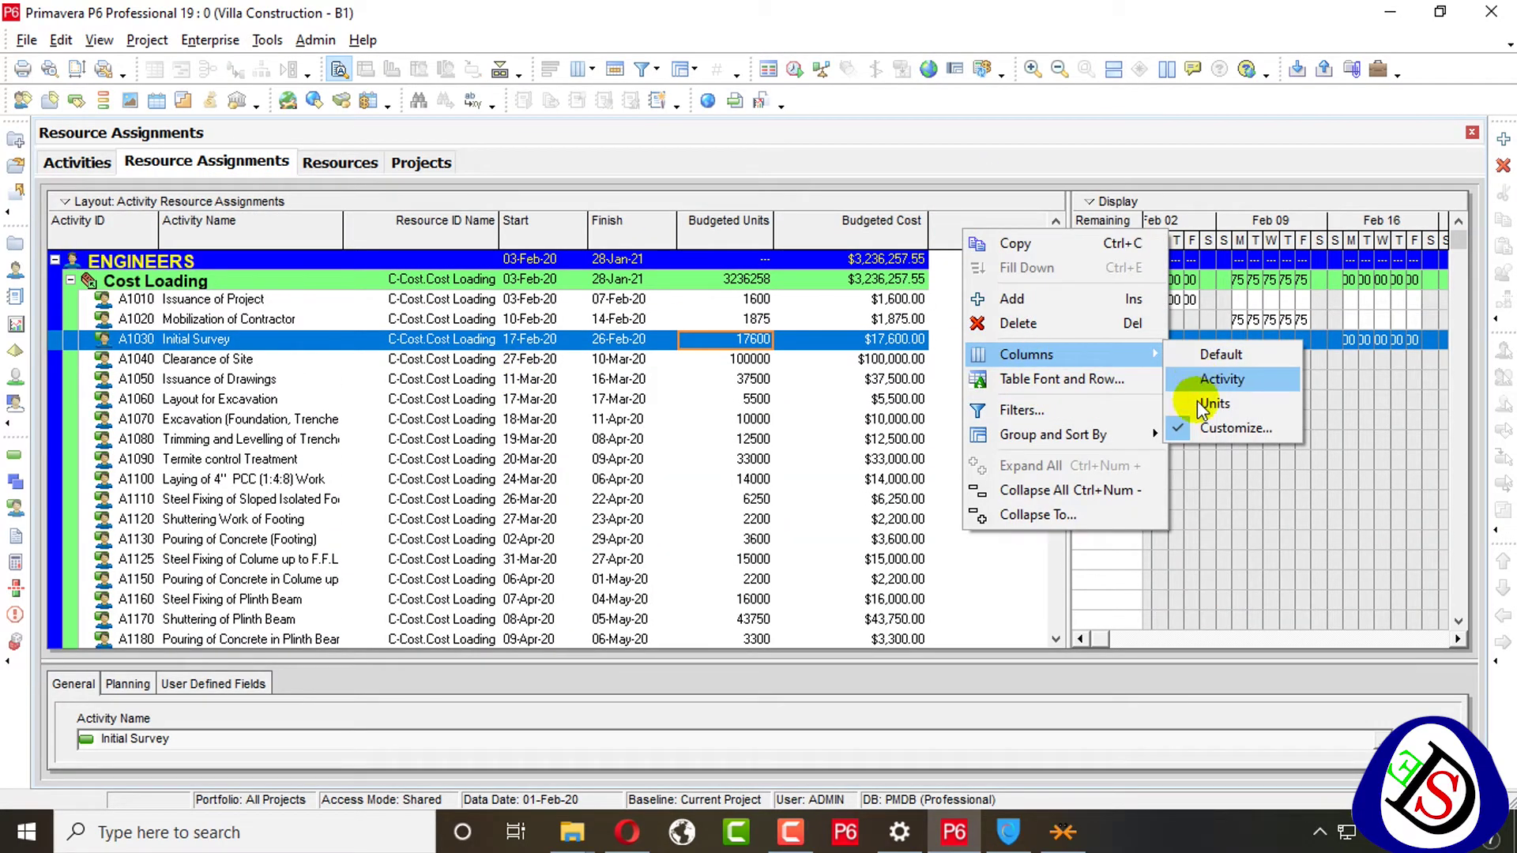
{"action": "left_click", "coordinate": [1236, 427]}
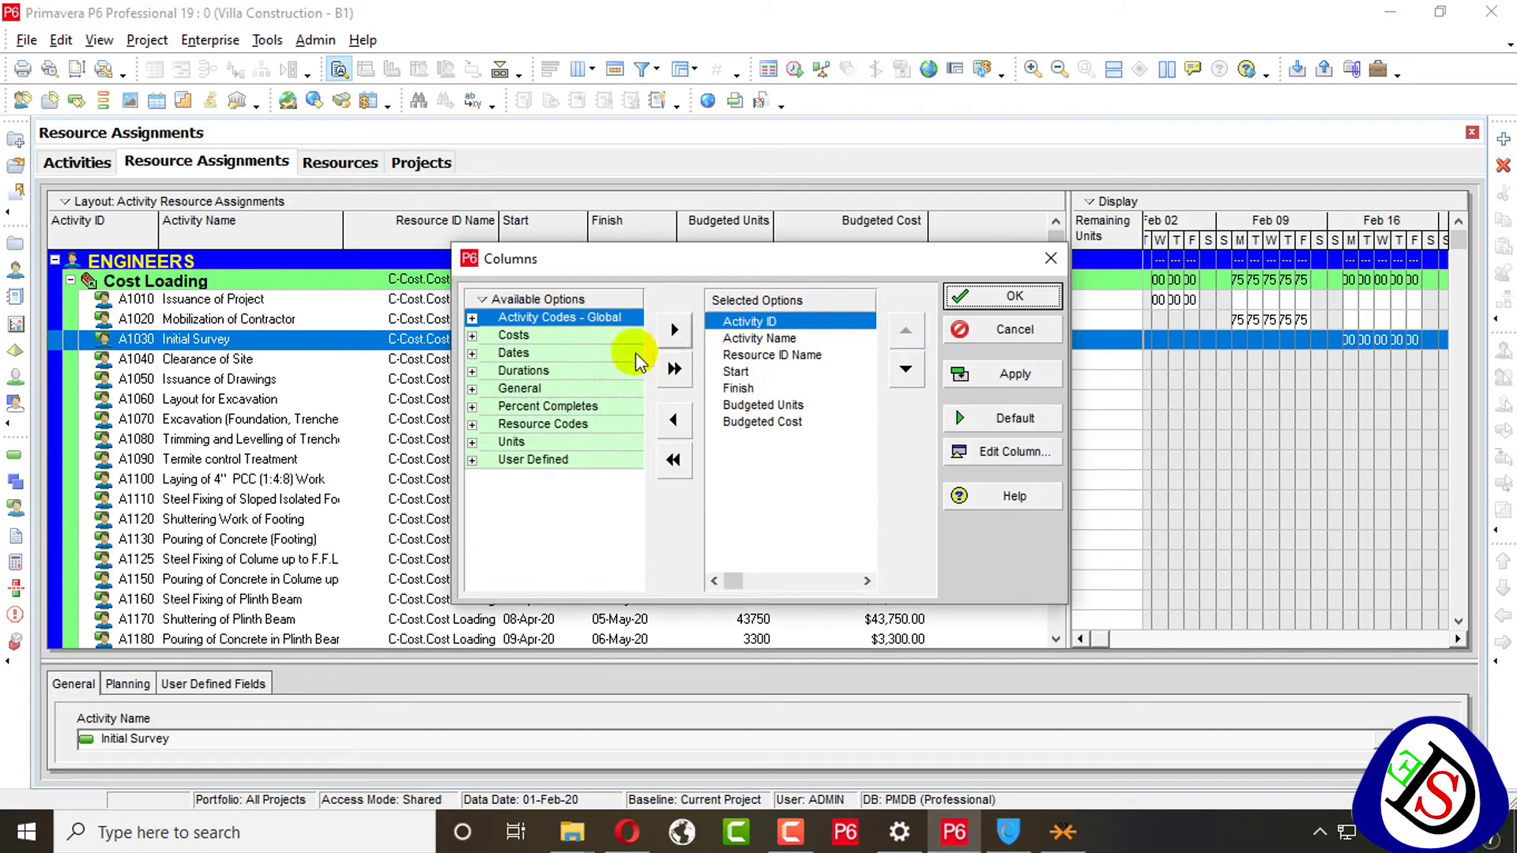
{"action": "left_click", "coordinate": [472, 388]}
{"action": "scroll", "coordinate": [575, 316], "scroll_direction": "down", "scroll_amount": 1}
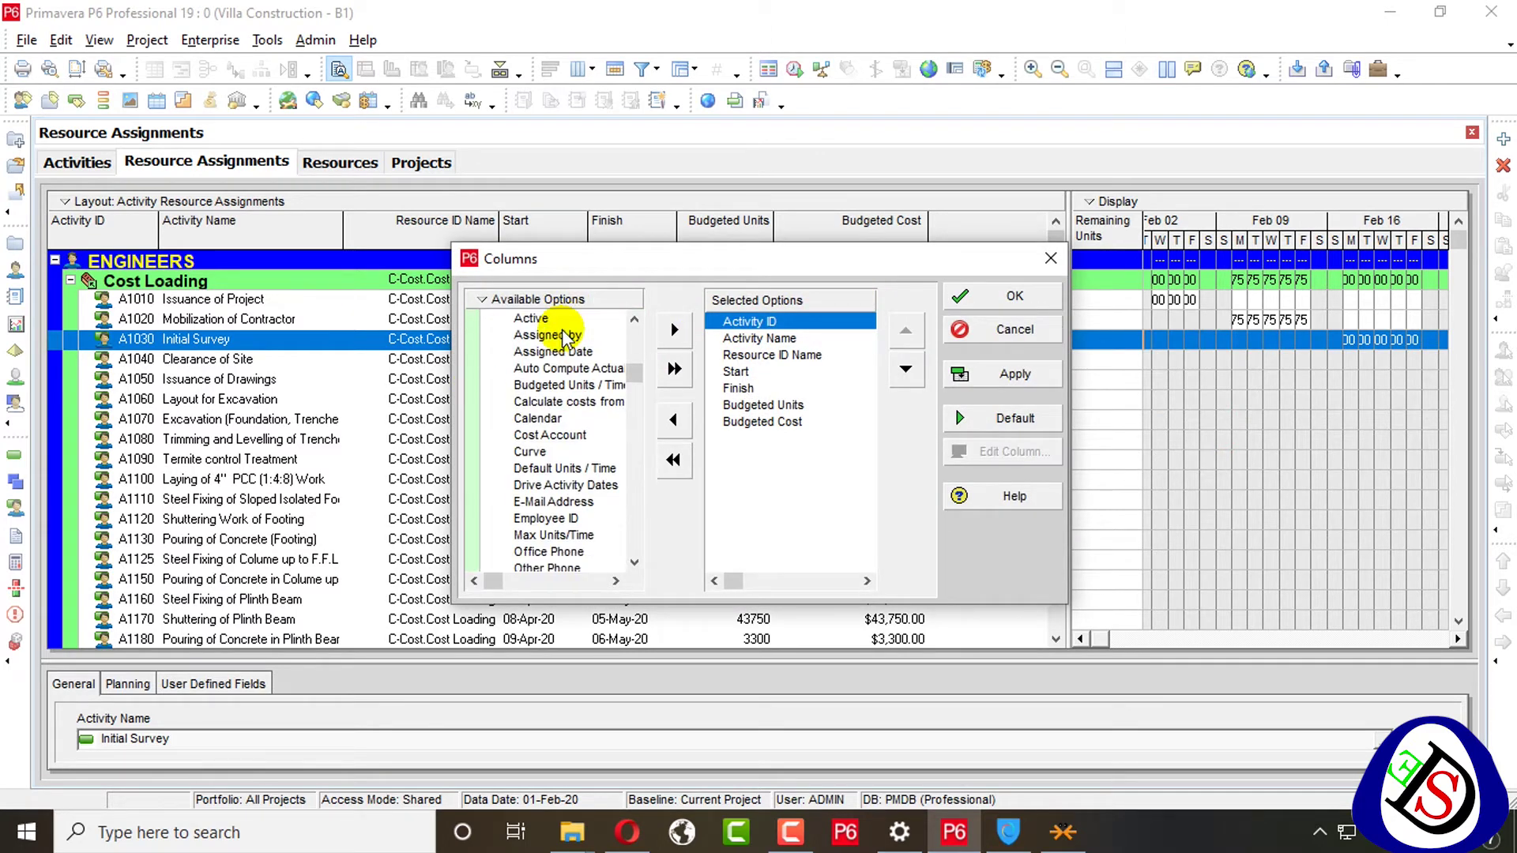
{"action": "left_click", "coordinate": [553, 434]}
{"action": "left_click", "coordinate": [674, 329]}
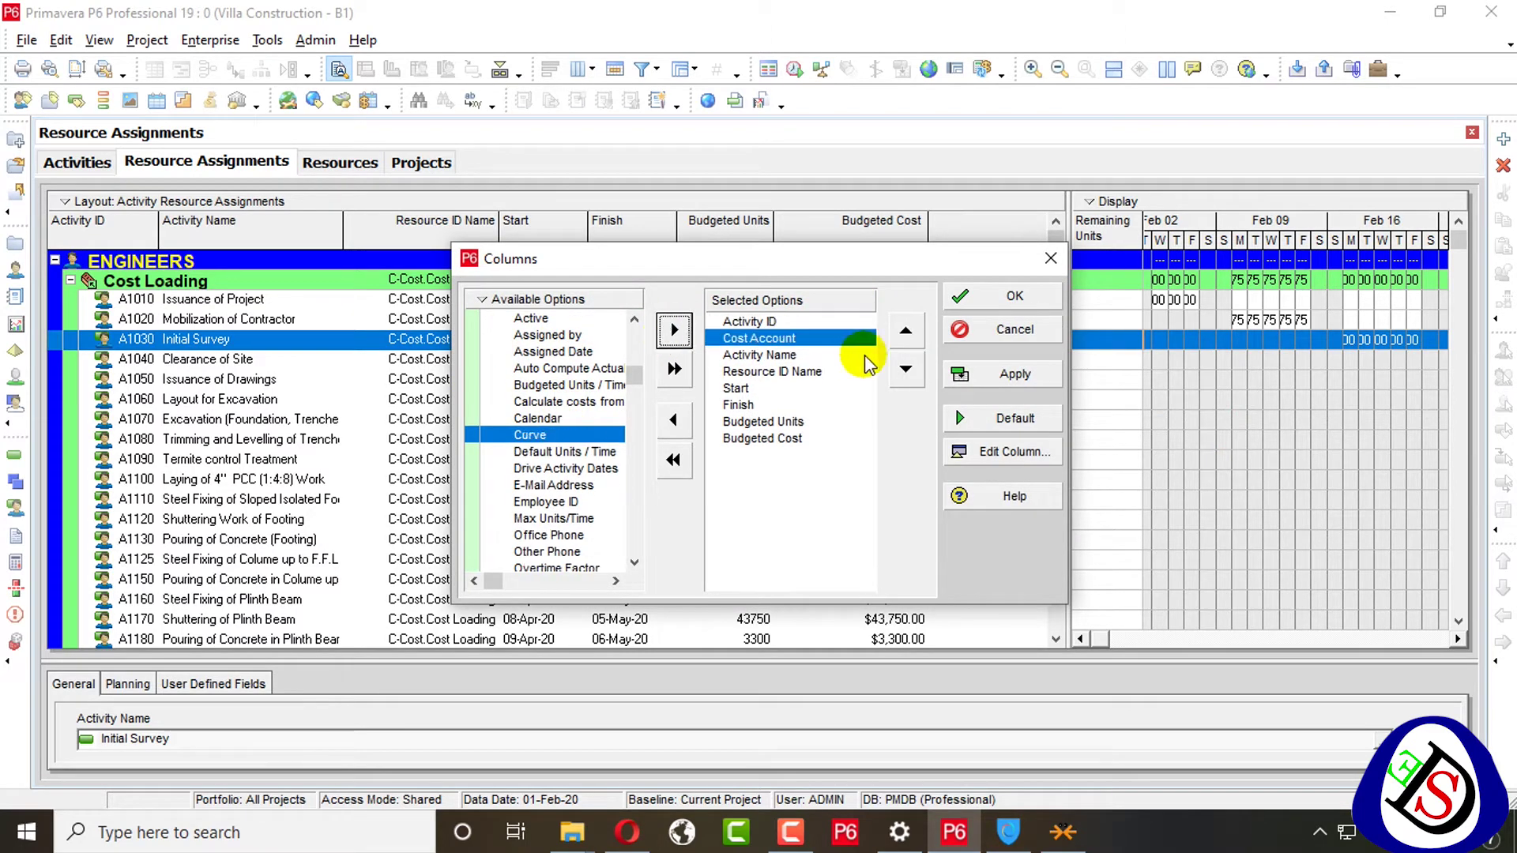
{"action": "double_click", "coordinate": [906, 369]}
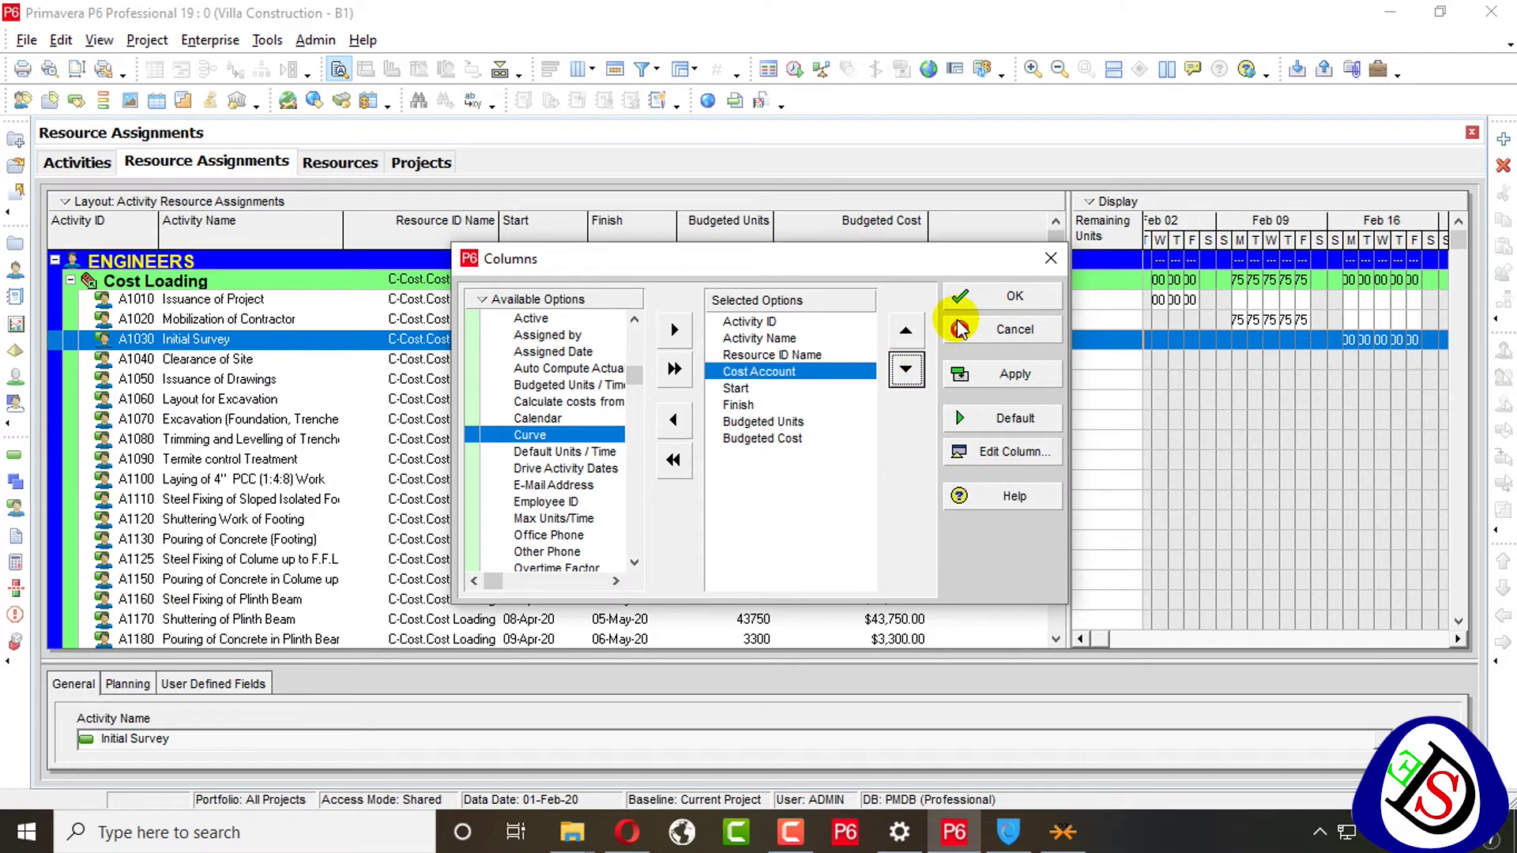
{"action": "left_click", "coordinate": [972, 296]}
{"action": "left_click", "coordinate": [601, 300]}
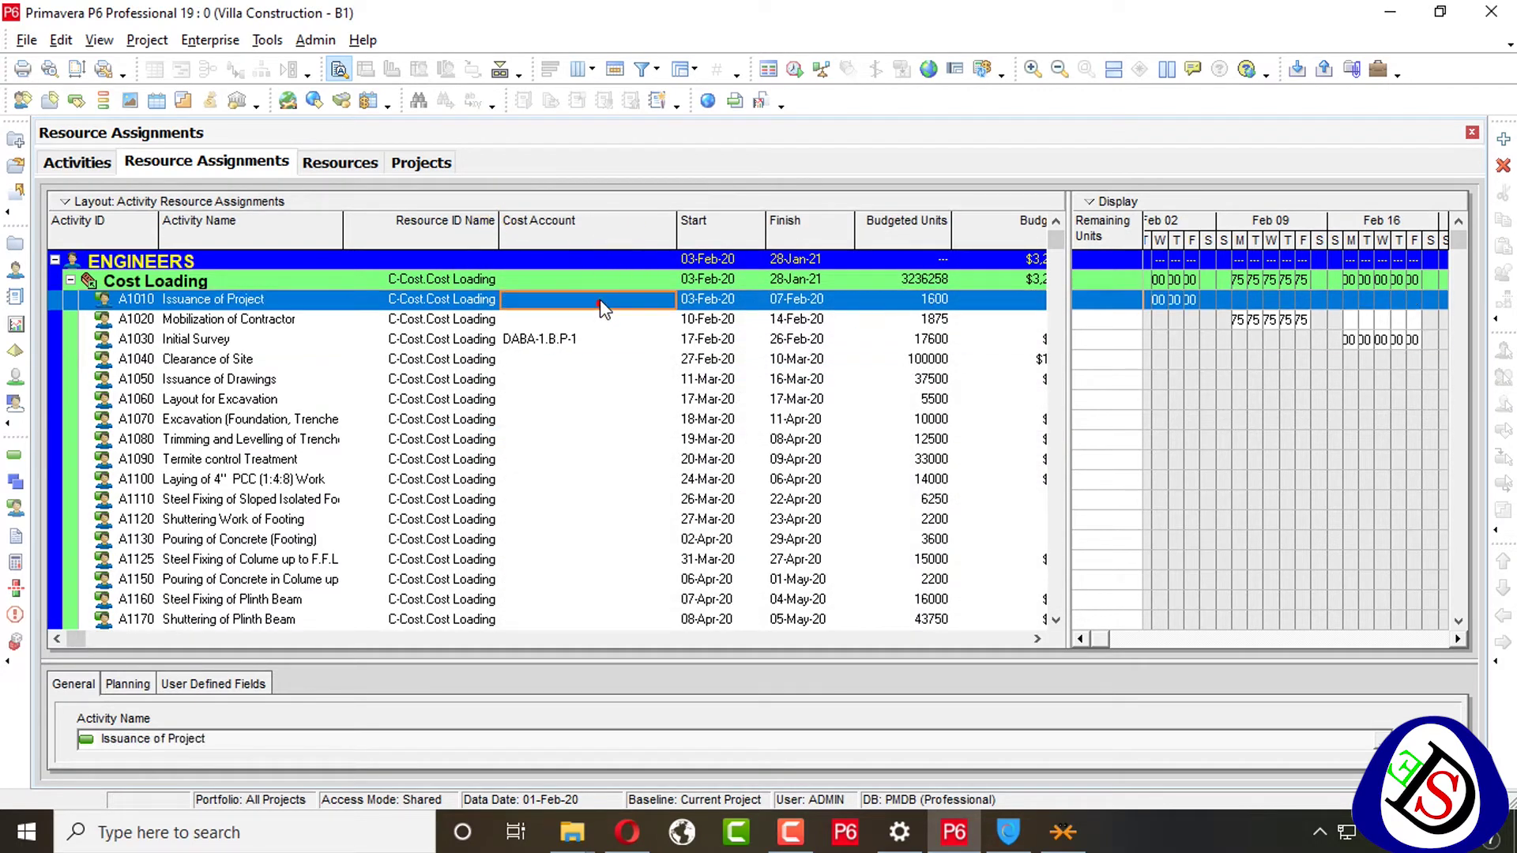
{"action": "left_click", "coordinate": [601, 301]}
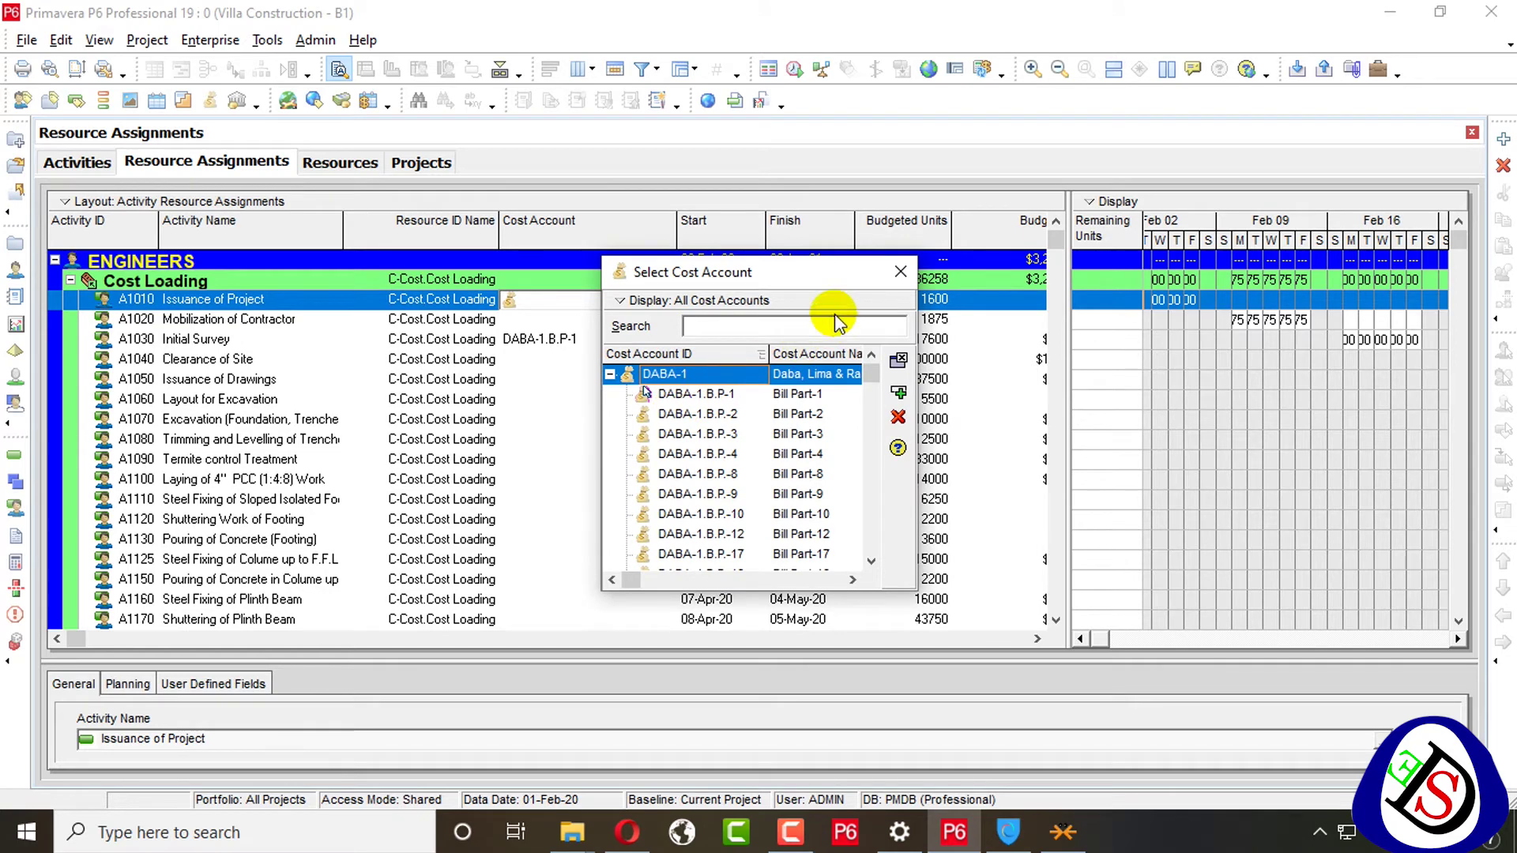
{"action": "left_click", "coordinate": [900, 271]}
{"action": "left_click", "coordinate": [585, 339]}
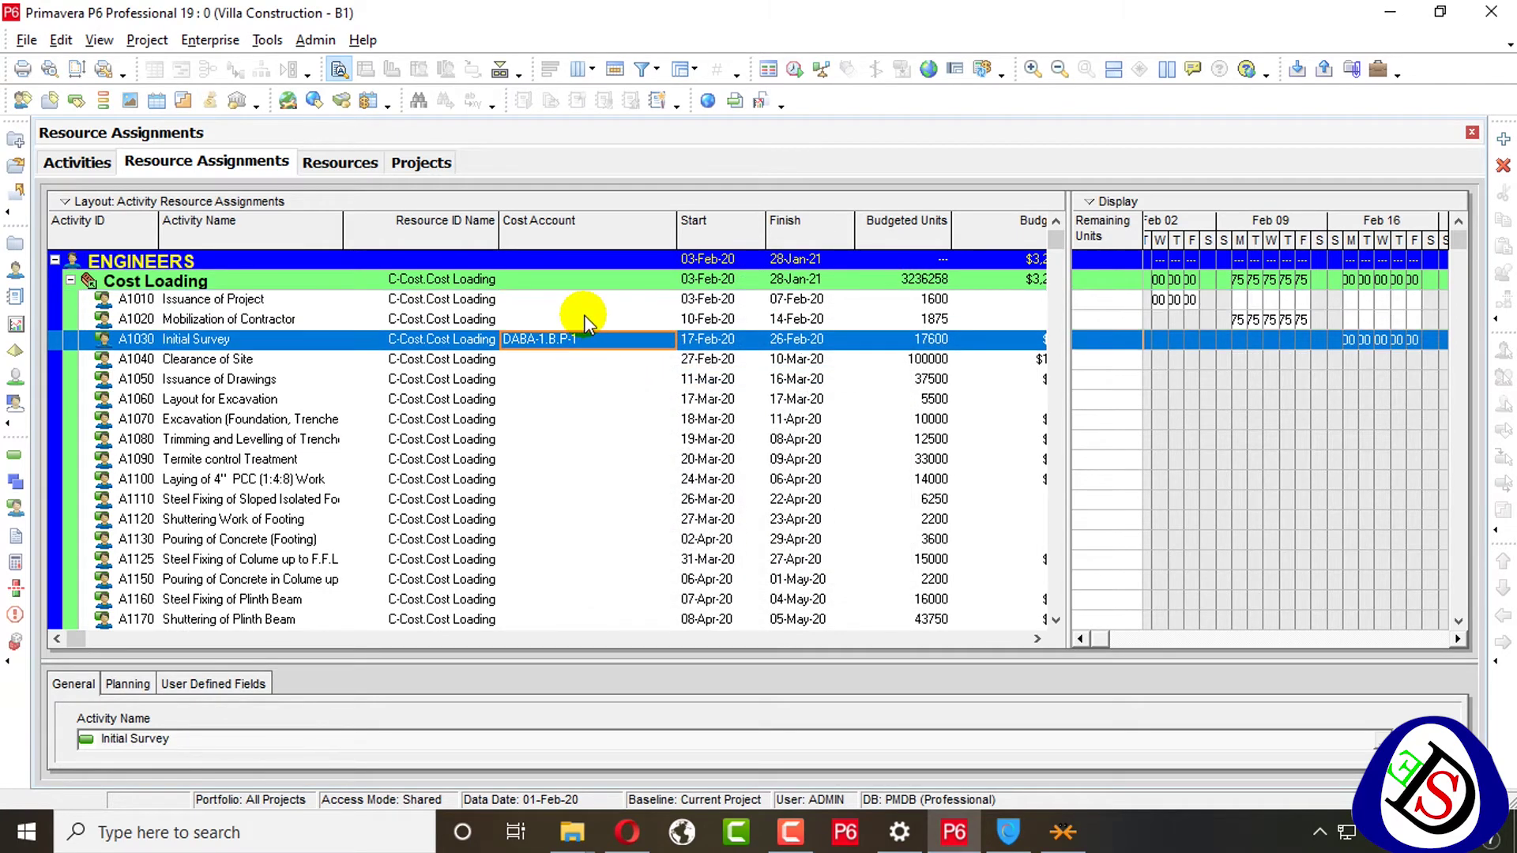
{"action": "left_click", "coordinate": [585, 318]}
Step: Assign cost account DABA-1.B.P.-2 to the Issuance of Project resource assignment (A1010)
{"action": "left_click", "coordinate": [596, 300]}
{"action": "left_click", "coordinate": [599, 300]}
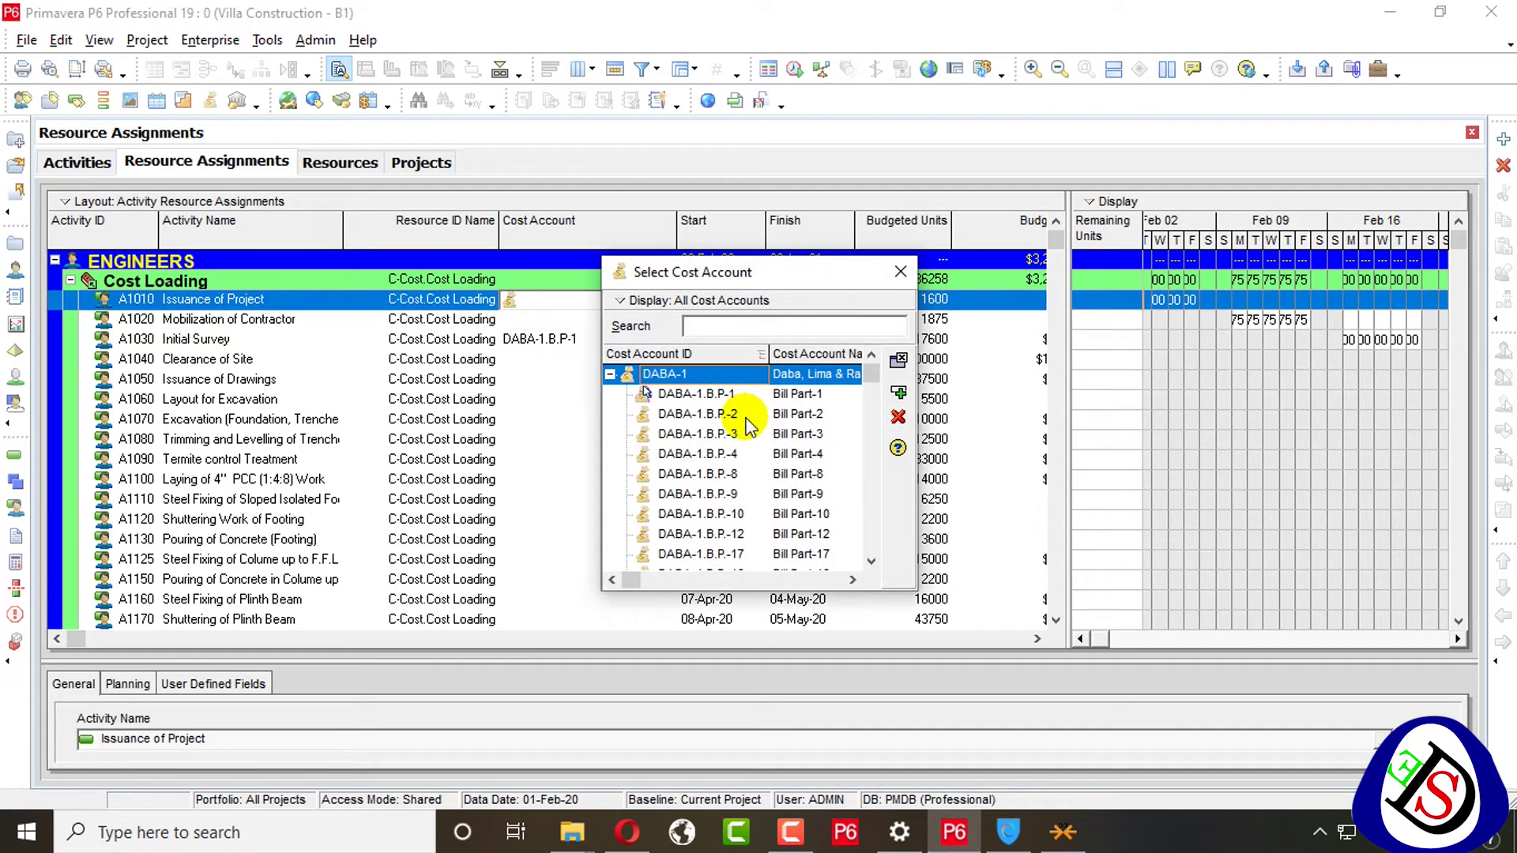
{"action": "scroll", "coordinate": [749, 427], "scroll_direction": "down", "scroll_amount": 15}
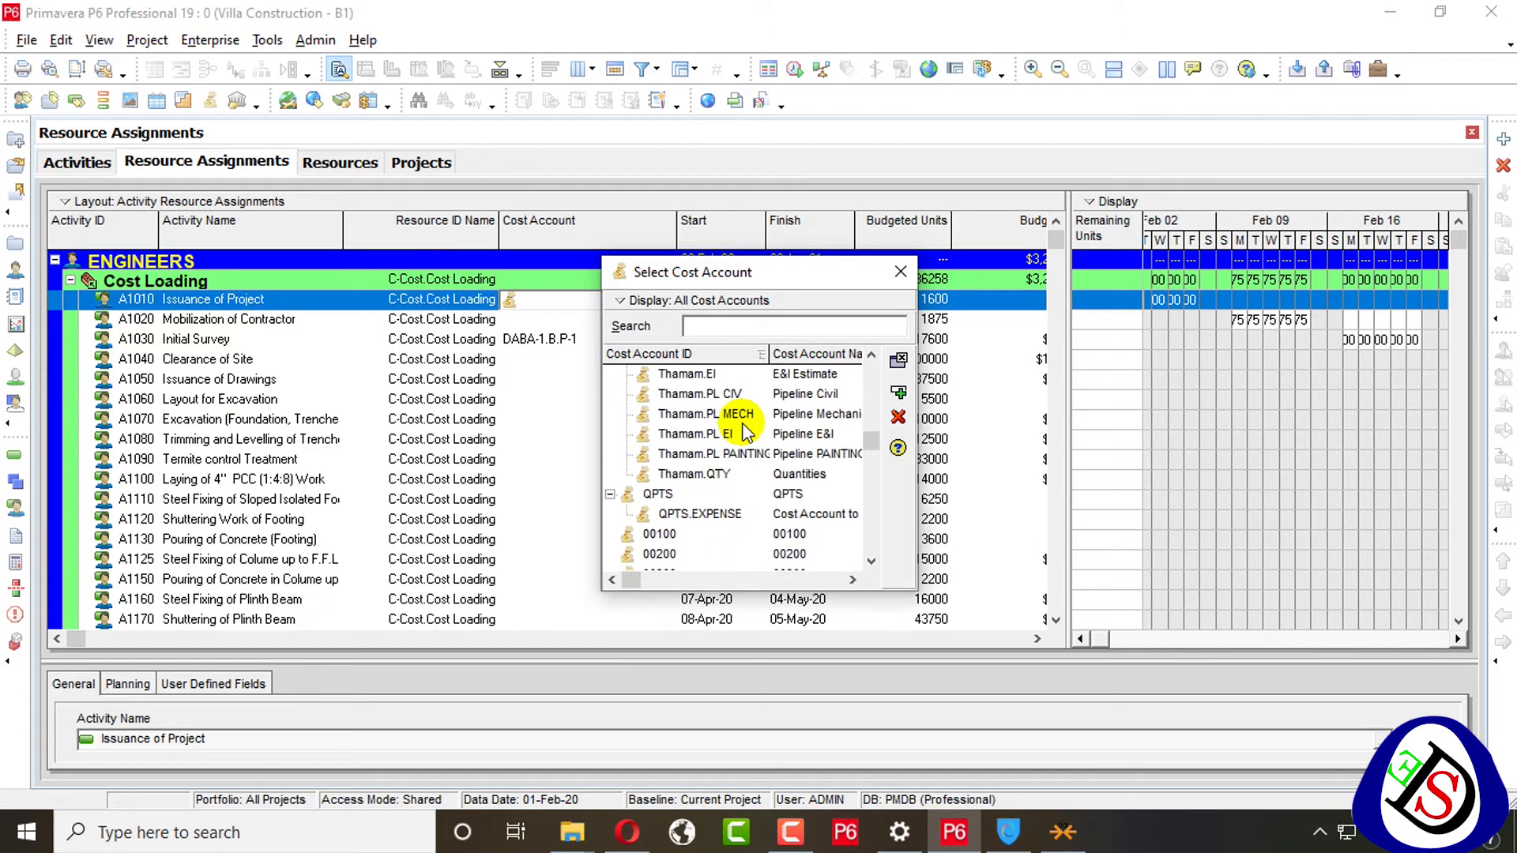
{"action": "scroll", "coordinate": [743, 429], "scroll_direction": "up", "scroll_amount": 15}
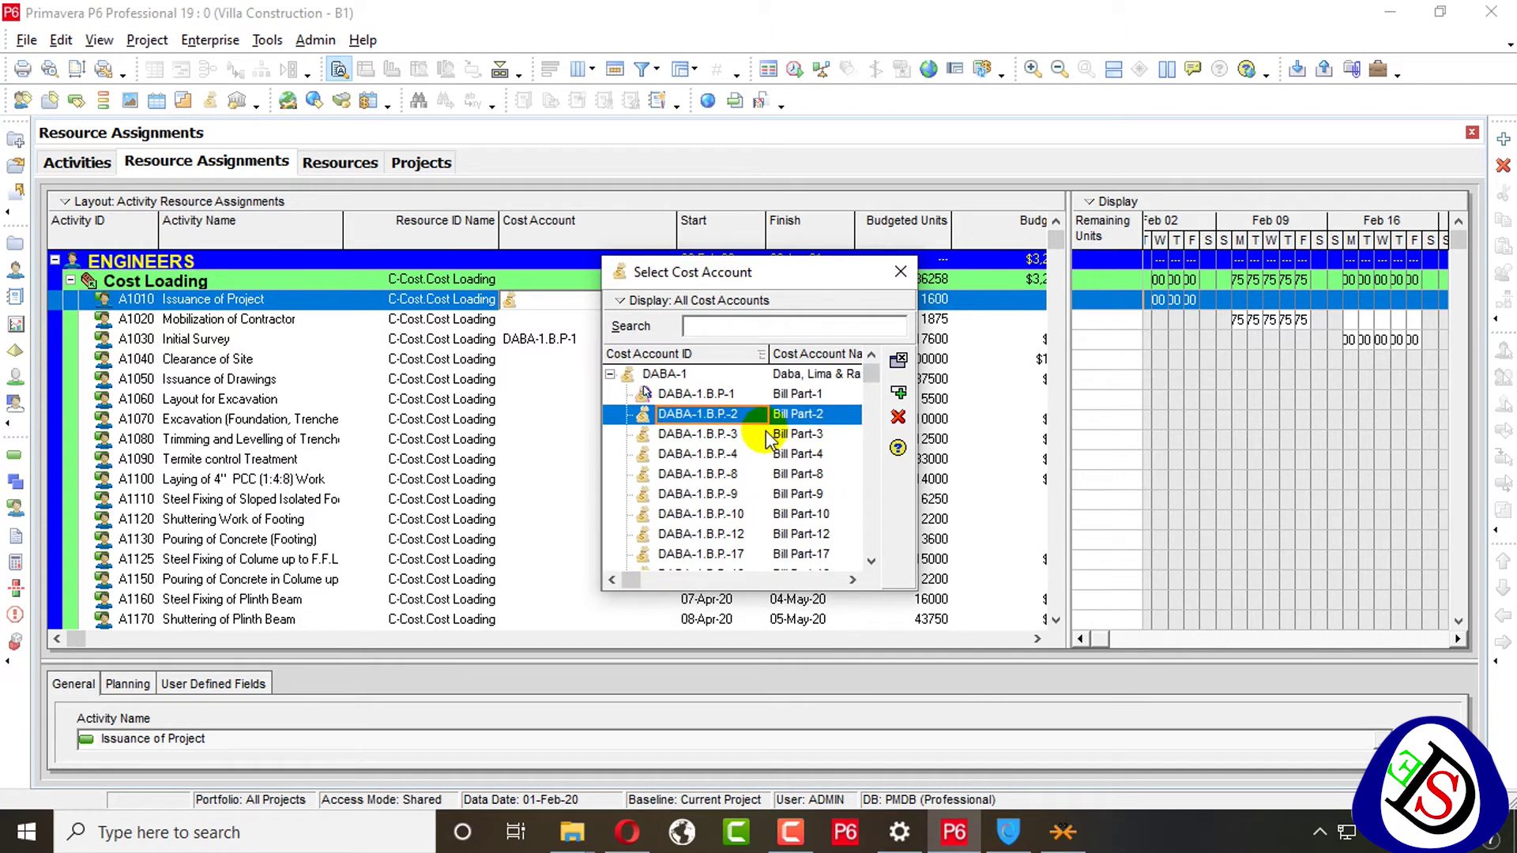
{"action": "double_click", "coordinate": [742, 416]}
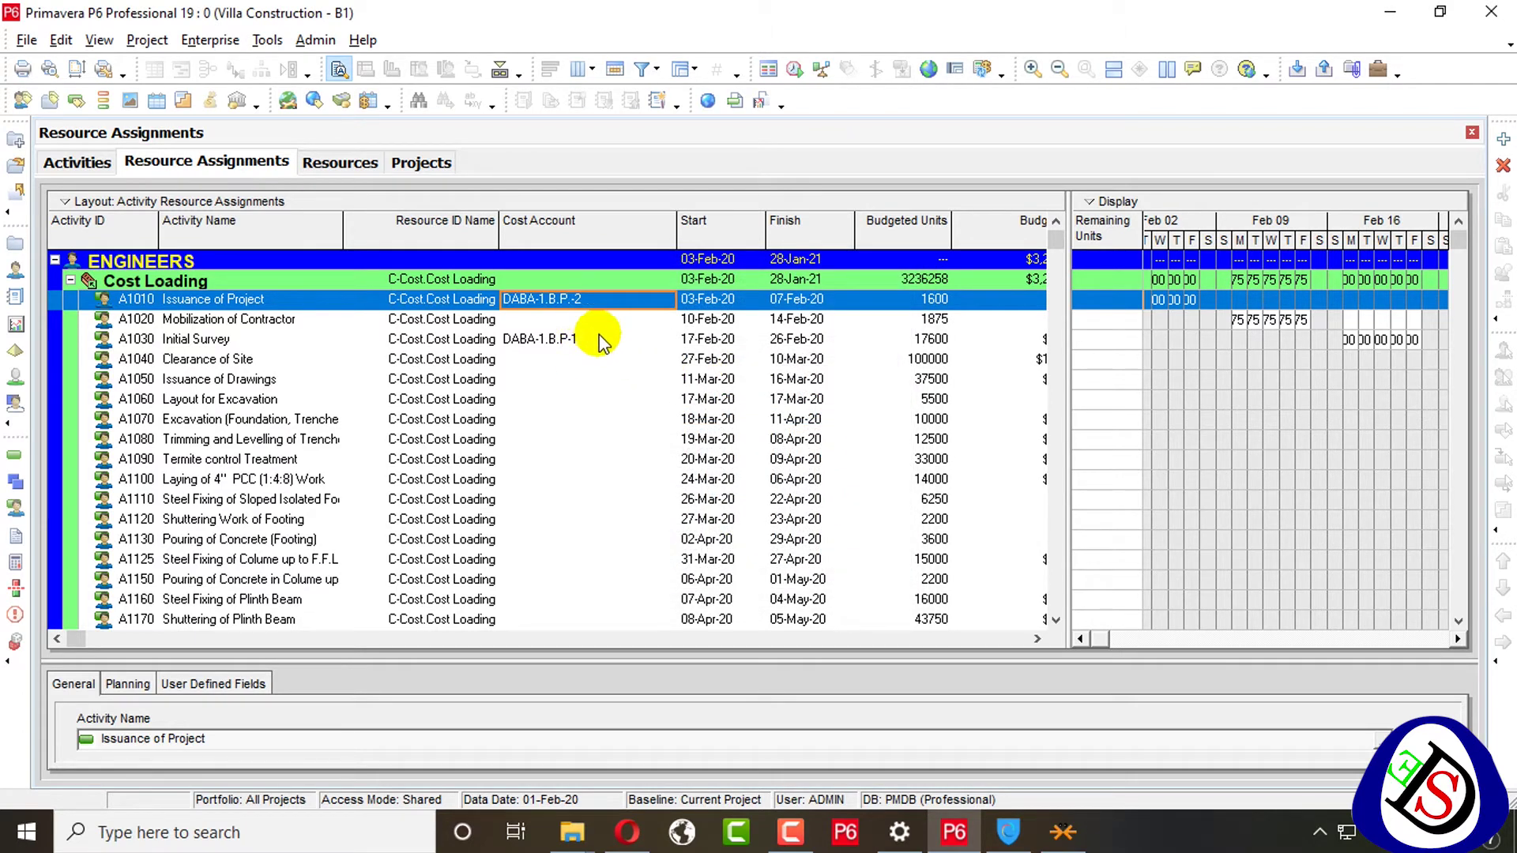
Step: Fill the cost account of Issuance of Project down through Termite control Treatment (A1090)
{"action": "left_click", "coordinate": [582, 456], "text": "shift"}
{"action": "right_click", "coordinate": [581, 455]}
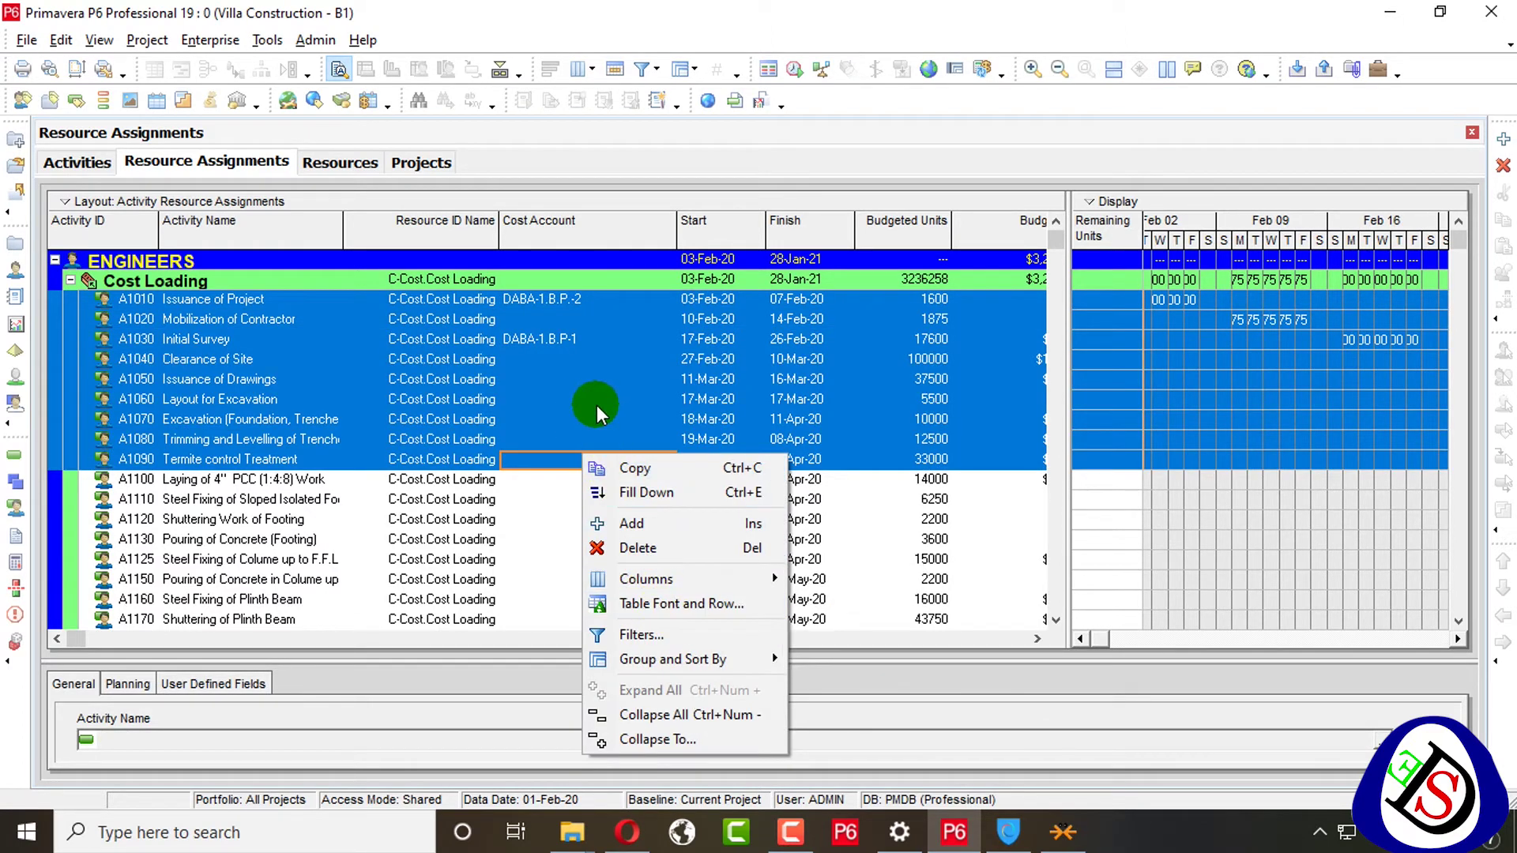
{"action": "left_click", "coordinate": [646, 494]}
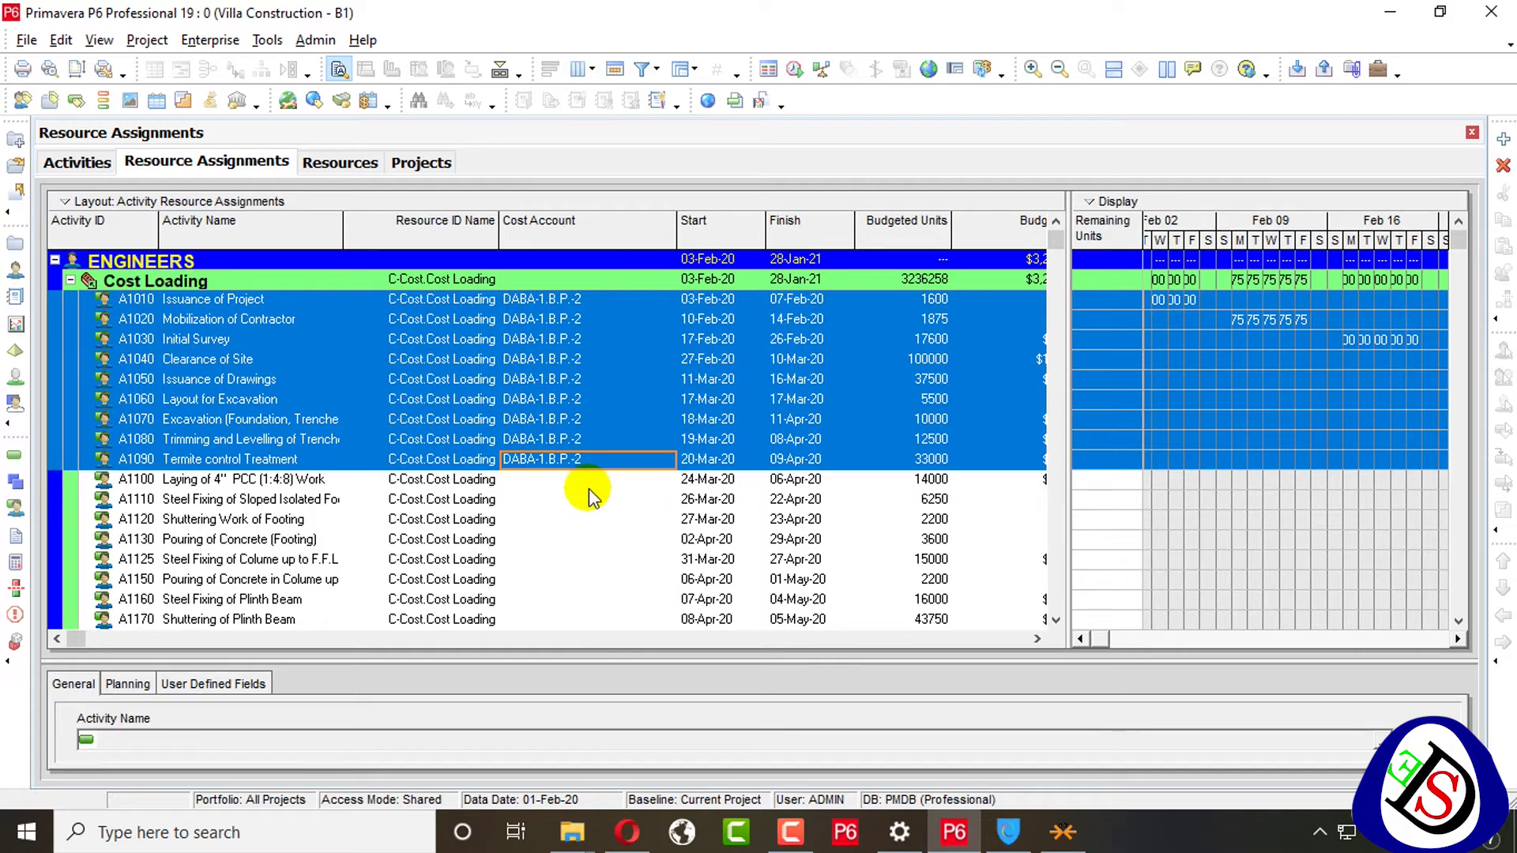
Step: Assign cost account DABA-1.B.P.-3 to the Laying of 4" PCC (1:4:8) Work assignment (A1100)
{"action": "left_click", "coordinate": [589, 485]}
{"action": "left_click", "coordinate": [589, 485]}
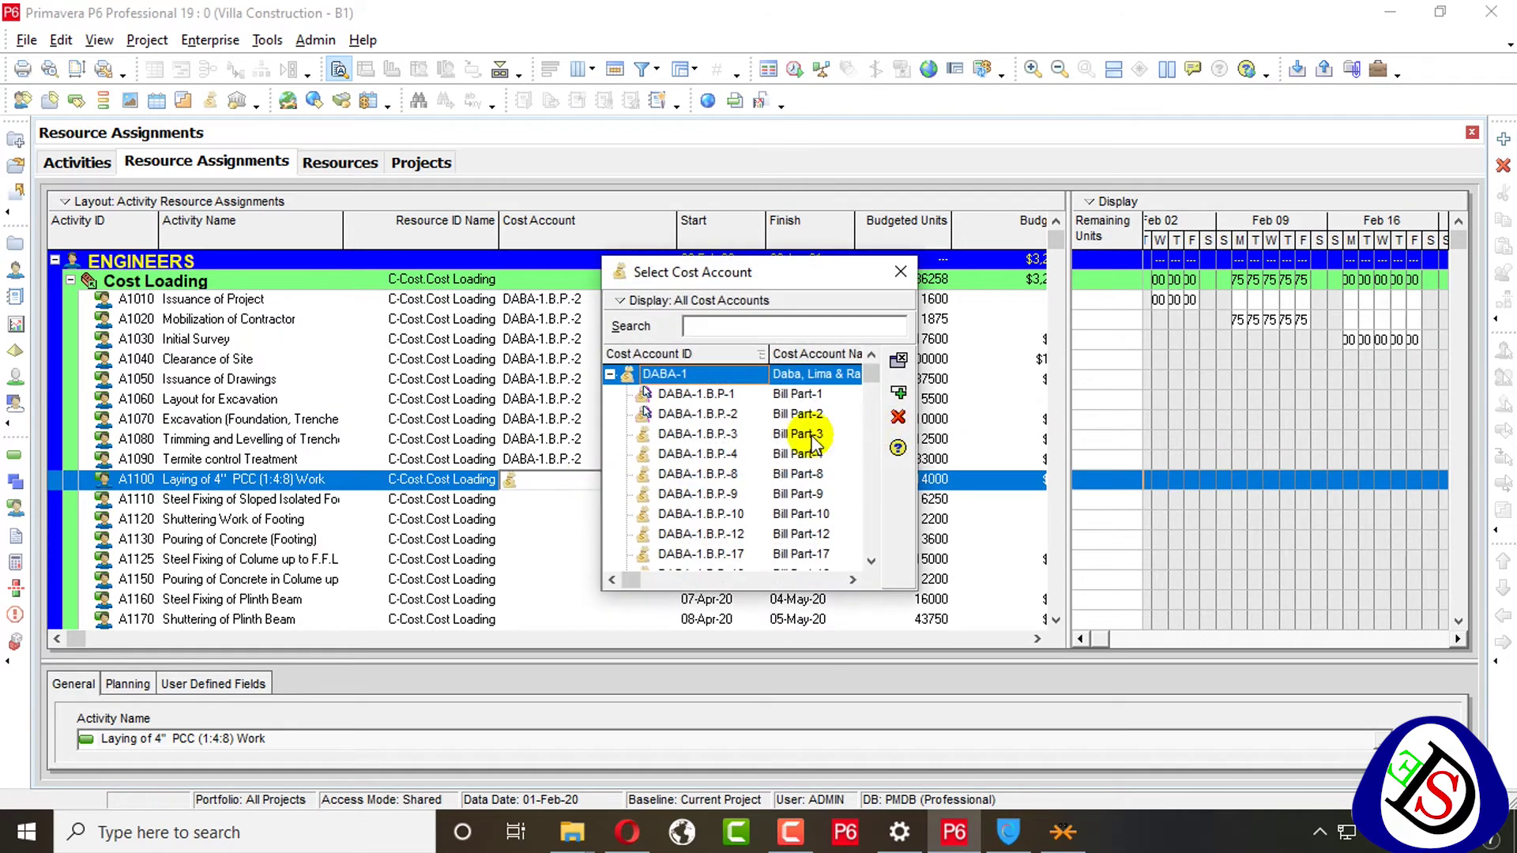
{"action": "left_click", "coordinate": [787, 440]}
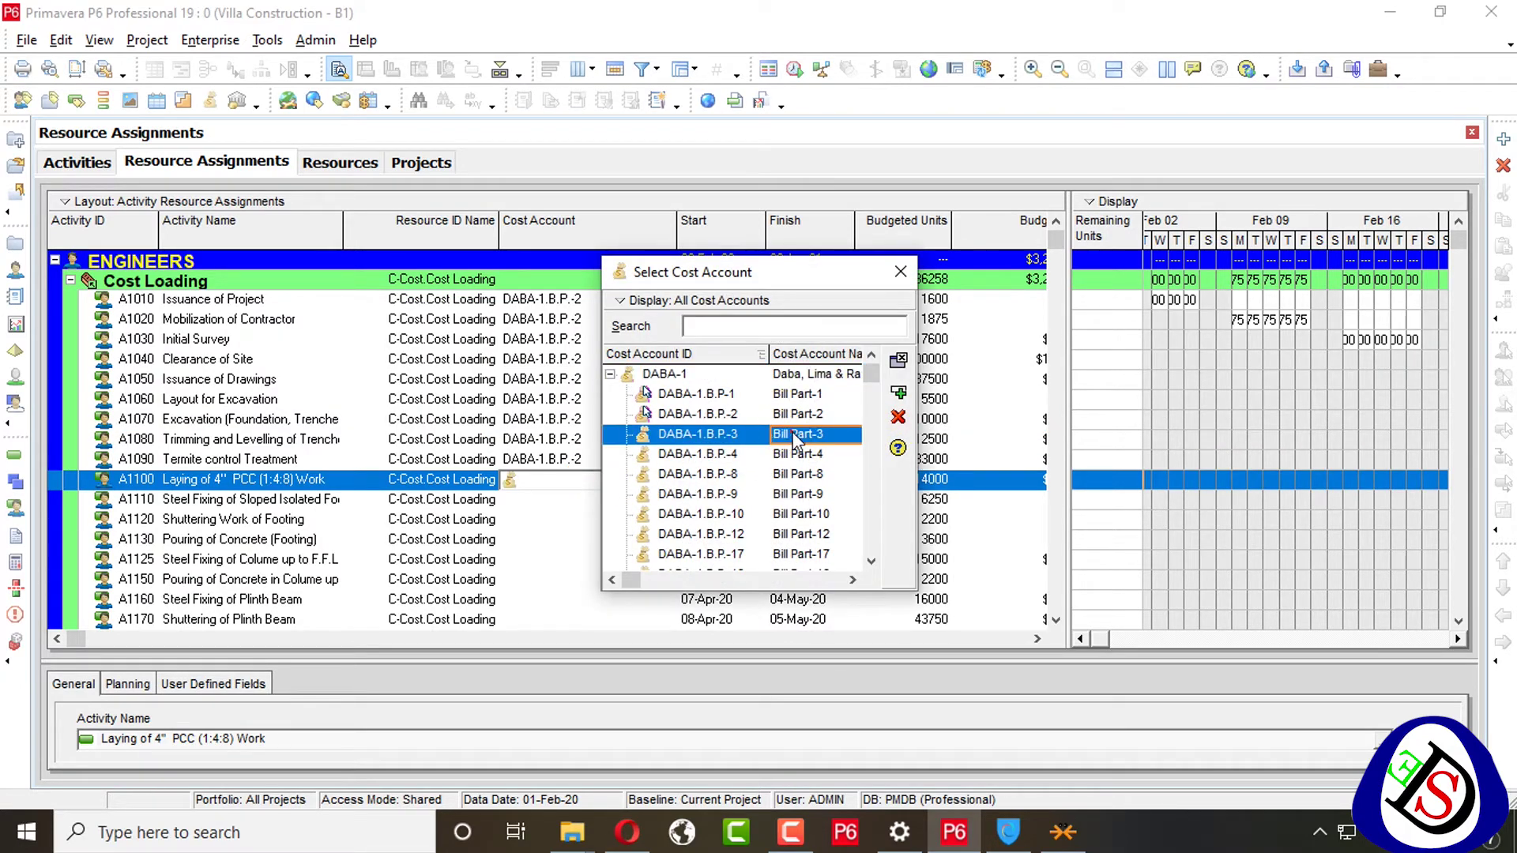
{"action": "double_click", "coordinate": [797, 443]}
Step: Fill the cost account of activity A1100 down through Steel Fixing of Column (G.F), activity A1210
{"action": "scroll", "coordinate": [643, 508], "scroll_direction": "down", "scroll_amount": 4}
{"action": "left_click", "coordinate": [583, 527], "text": "shift"}
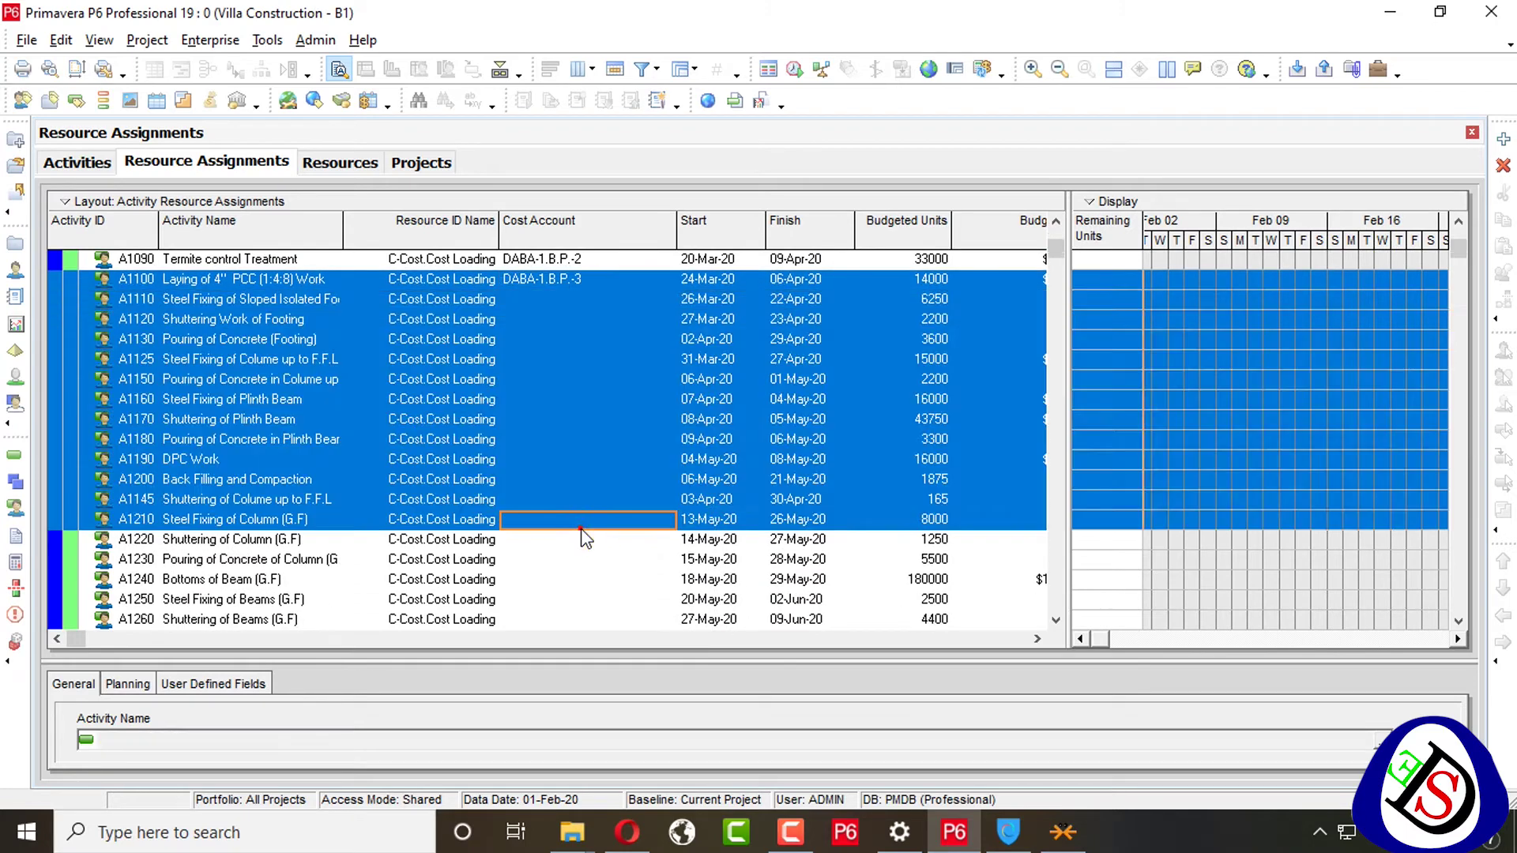
{"action": "right_click", "coordinate": [582, 534]}
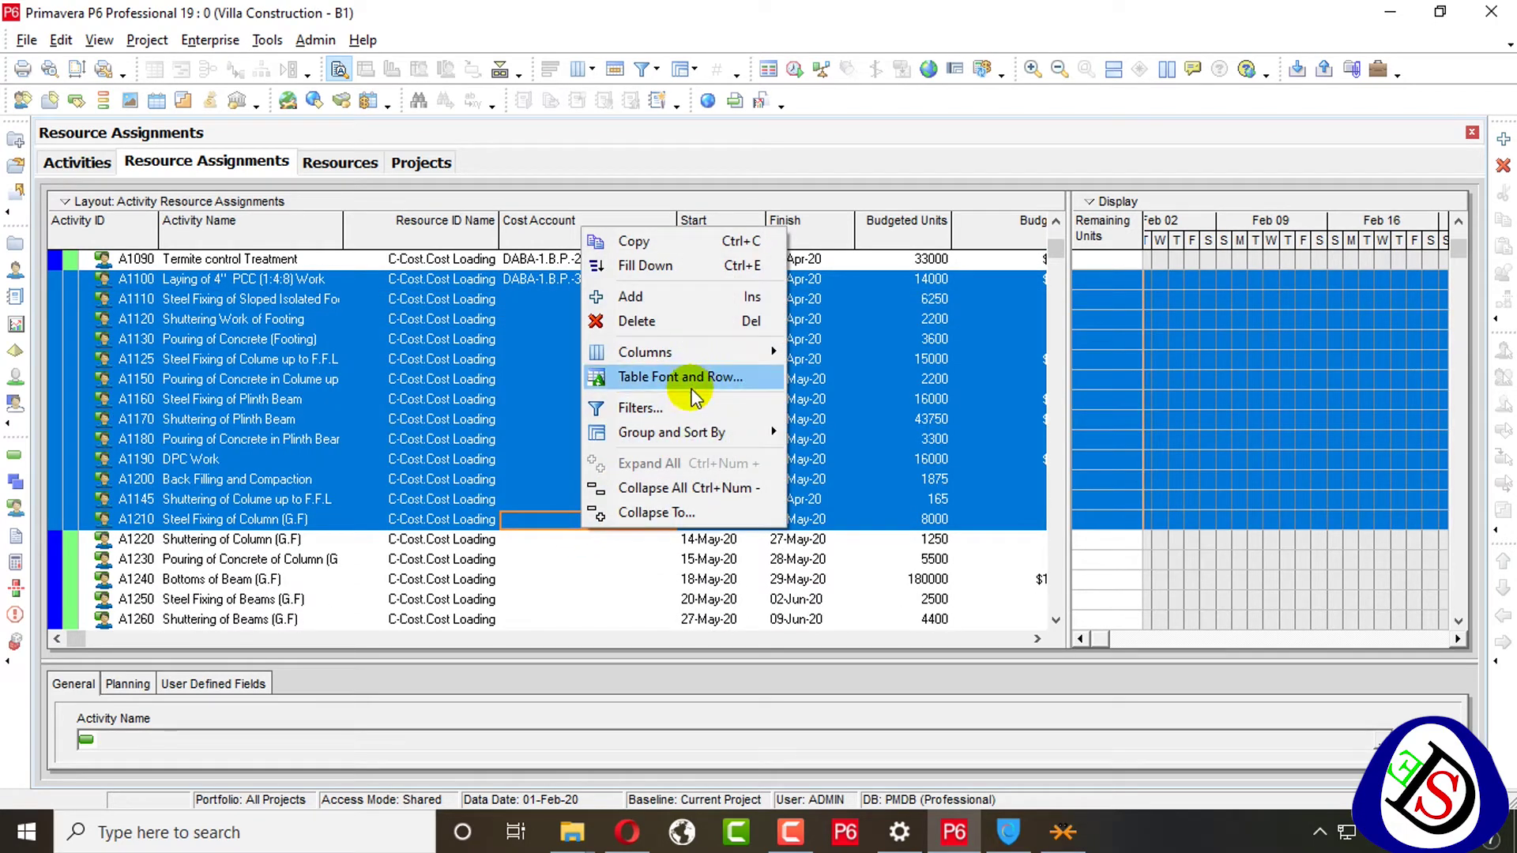
{"action": "left_click", "coordinate": [708, 265]}
Step: Assign cost account DABA-1.B.P.-4 to the Shuttering of Column (G.F) assignment (A1220)
{"action": "scroll", "coordinate": [629, 426], "scroll_direction": "down", "scroll_amount": 2}
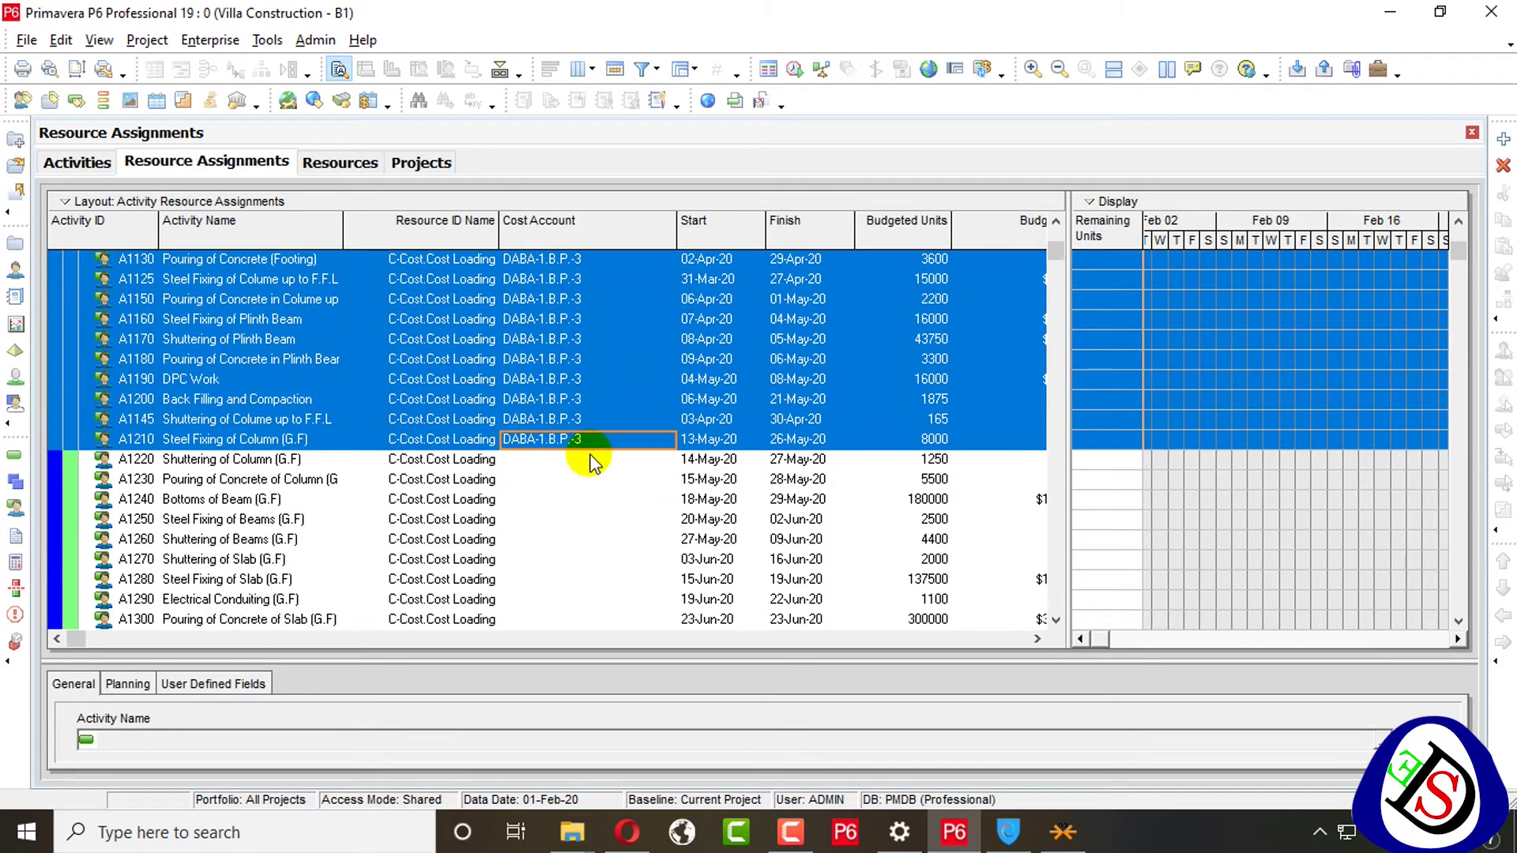
{"action": "left_click", "coordinate": [591, 460]}
{"action": "left_click", "coordinate": [591, 461]}
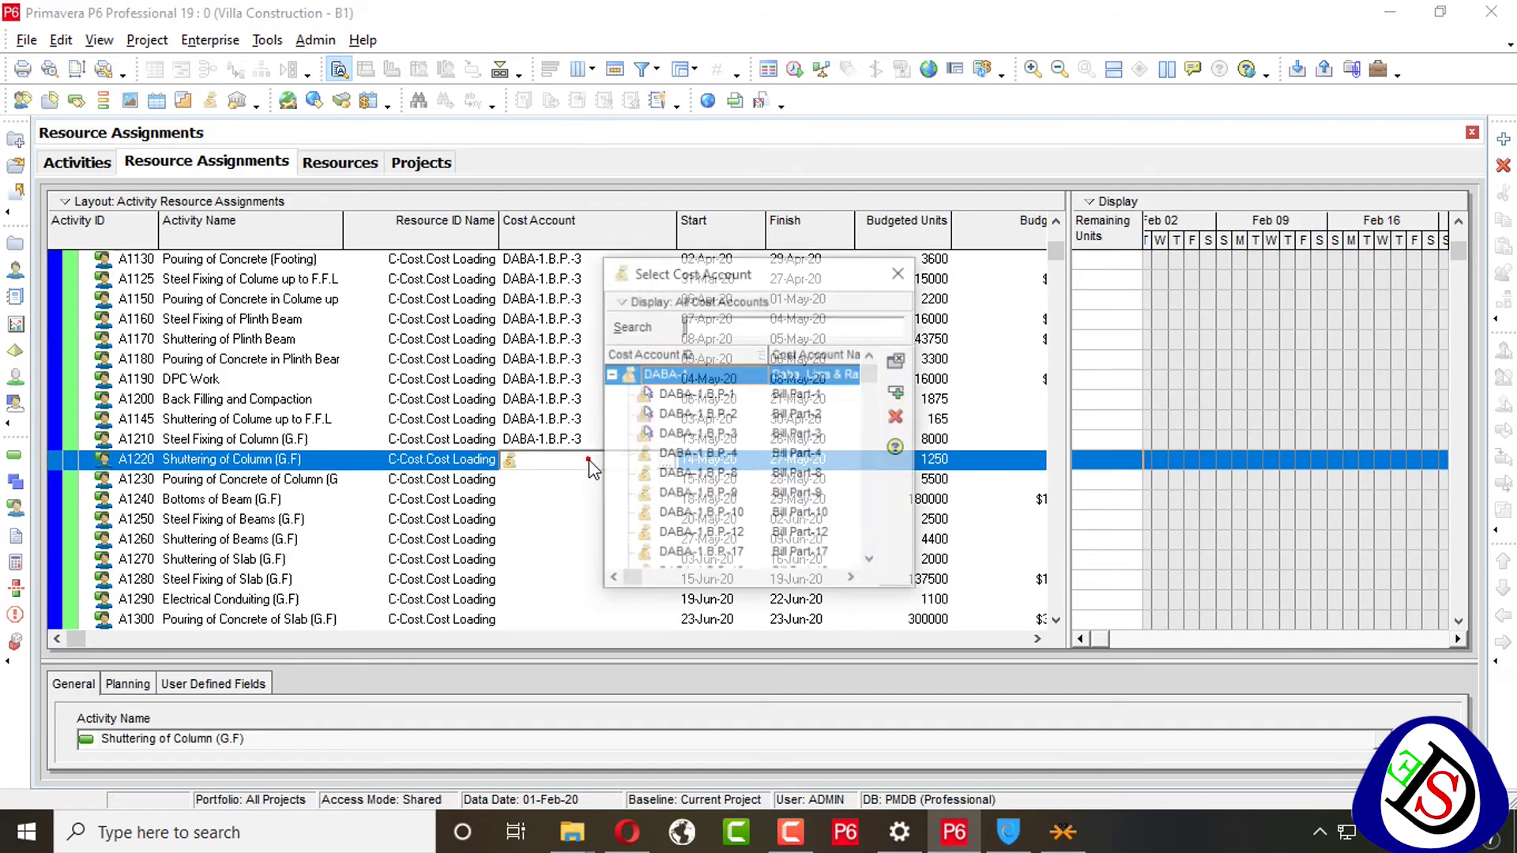
{"action": "double_click", "coordinate": [806, 454]}
Step: Fill the cost account of Shuttering of Column (G.F) down through Shuttering of Column (S.F), activity A1350
{"action": "scroll", "coordinate": [608, 498], "scroll_direction": "down", "scroll_amount": 4}
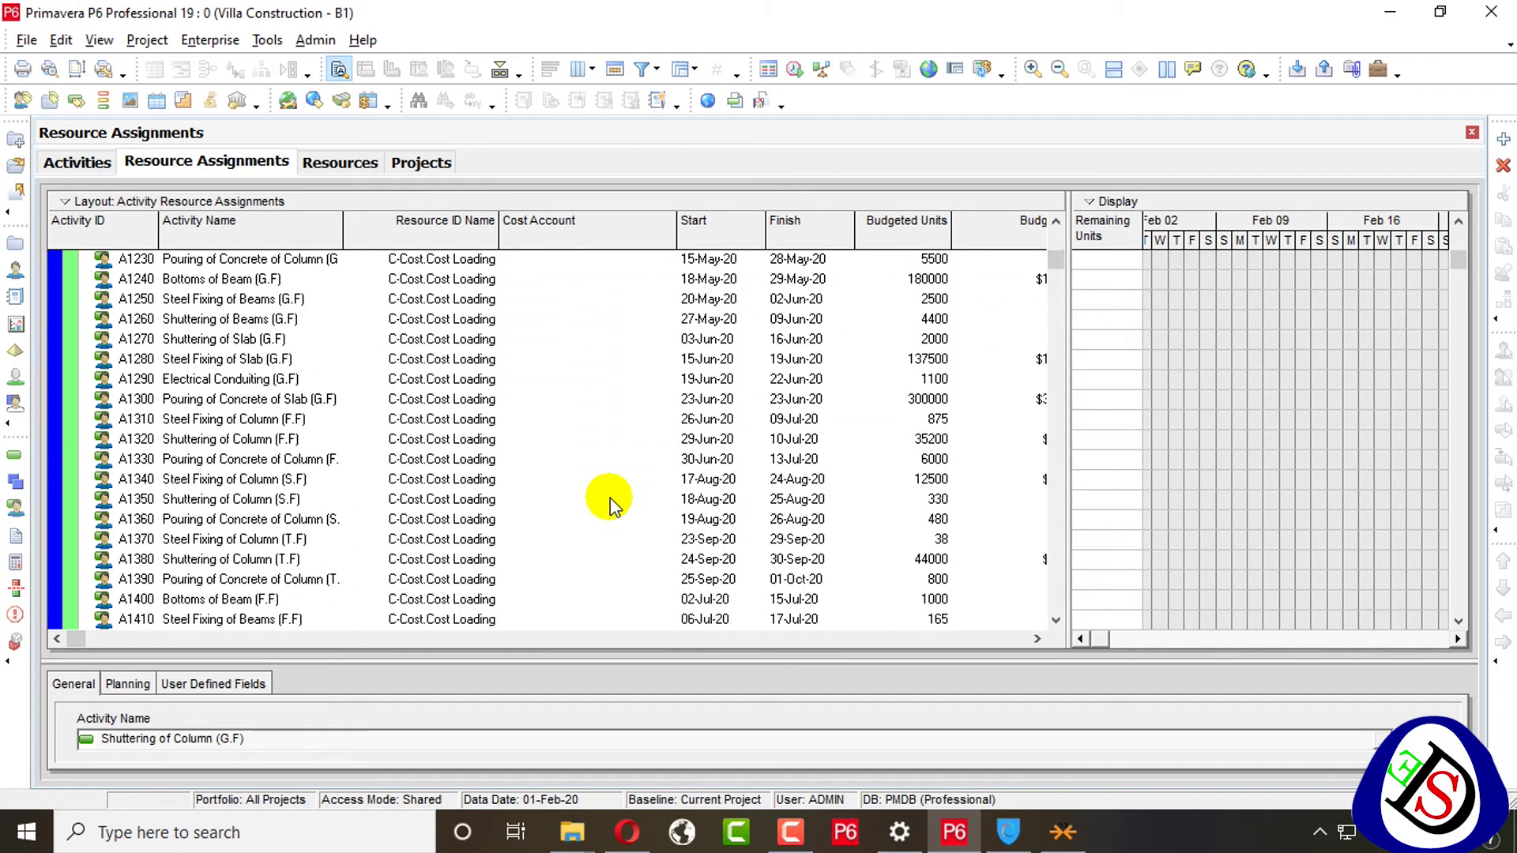
{"action": "left_click", "coordinate": [597, 501]}
{"action": "scroll", "coordinate": [593, 474], "scroll_direction": "up", "scroll_amount": 2}
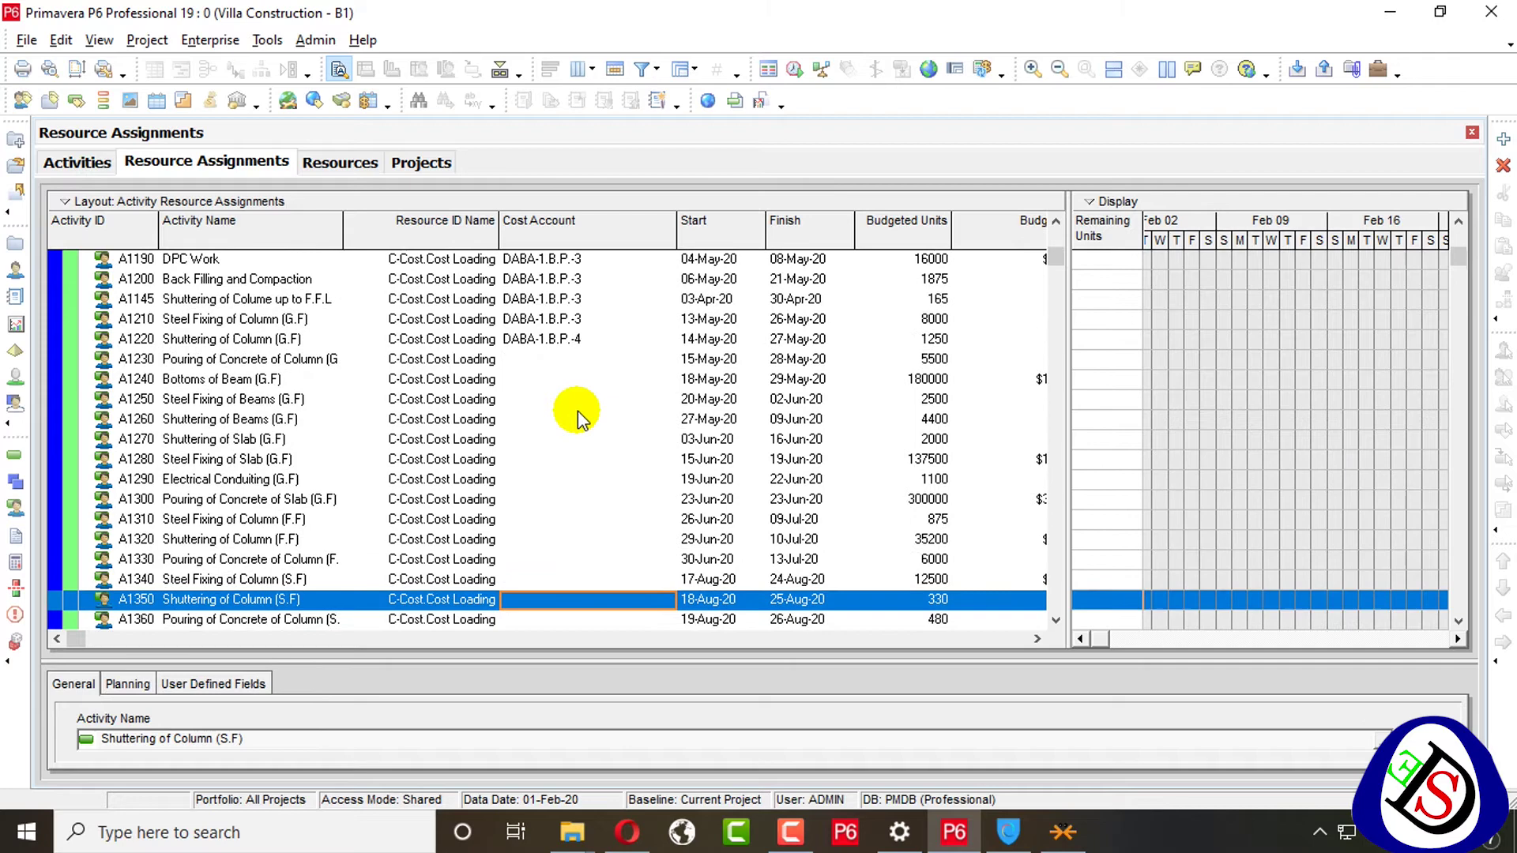
{"action": "left_click", "coordinate": [594, 348]}
{"action": "left_click", "coordinate": [602, 599], "text": "shift"}
{"action": "right_click", "coordinate": [595, 585]}
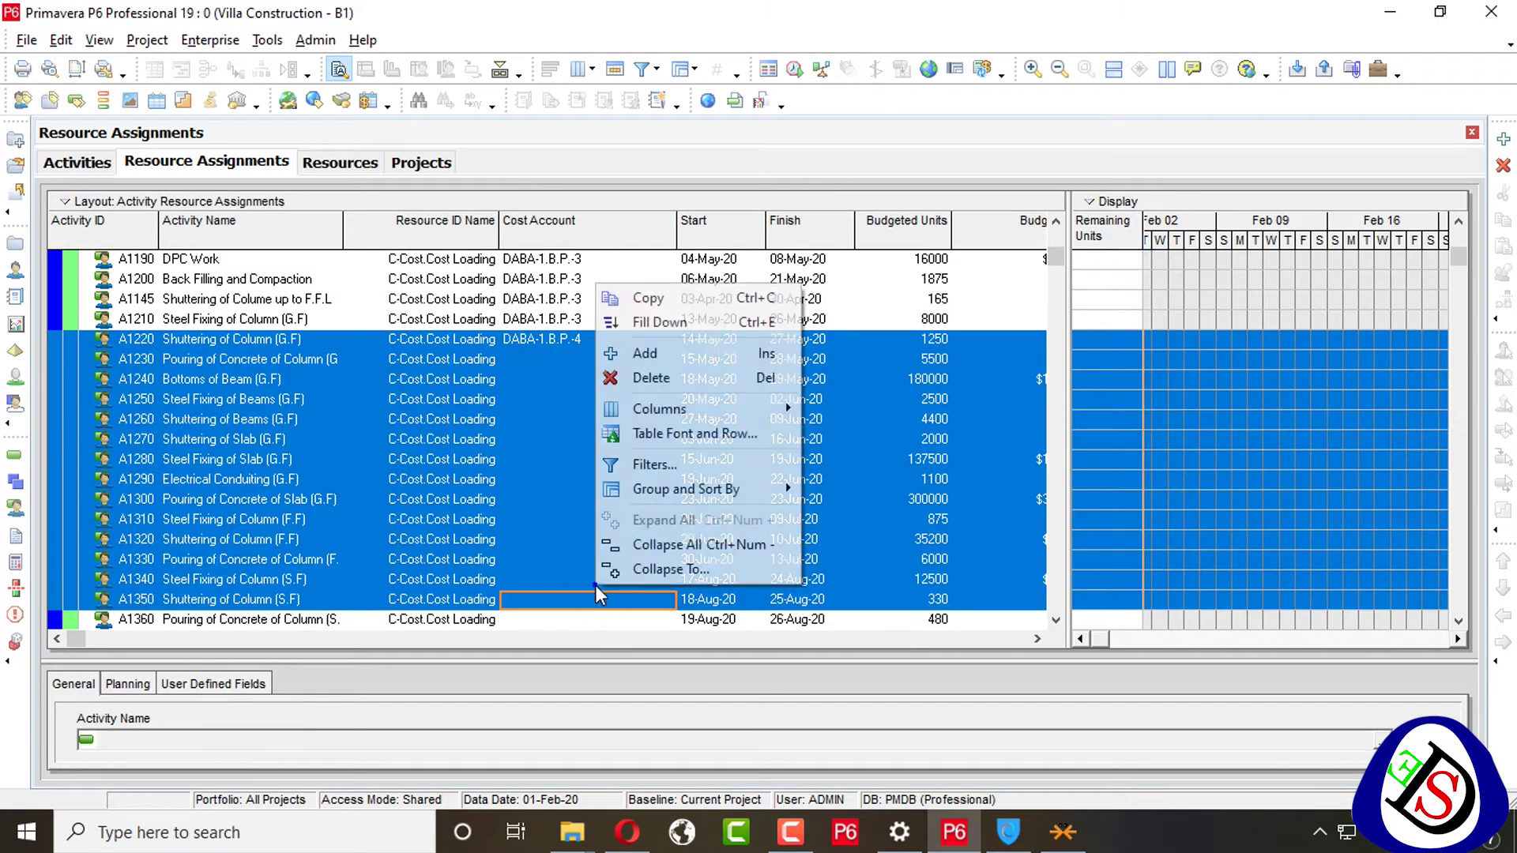
{"action": "left_click", "coordinate": [711, 324]}
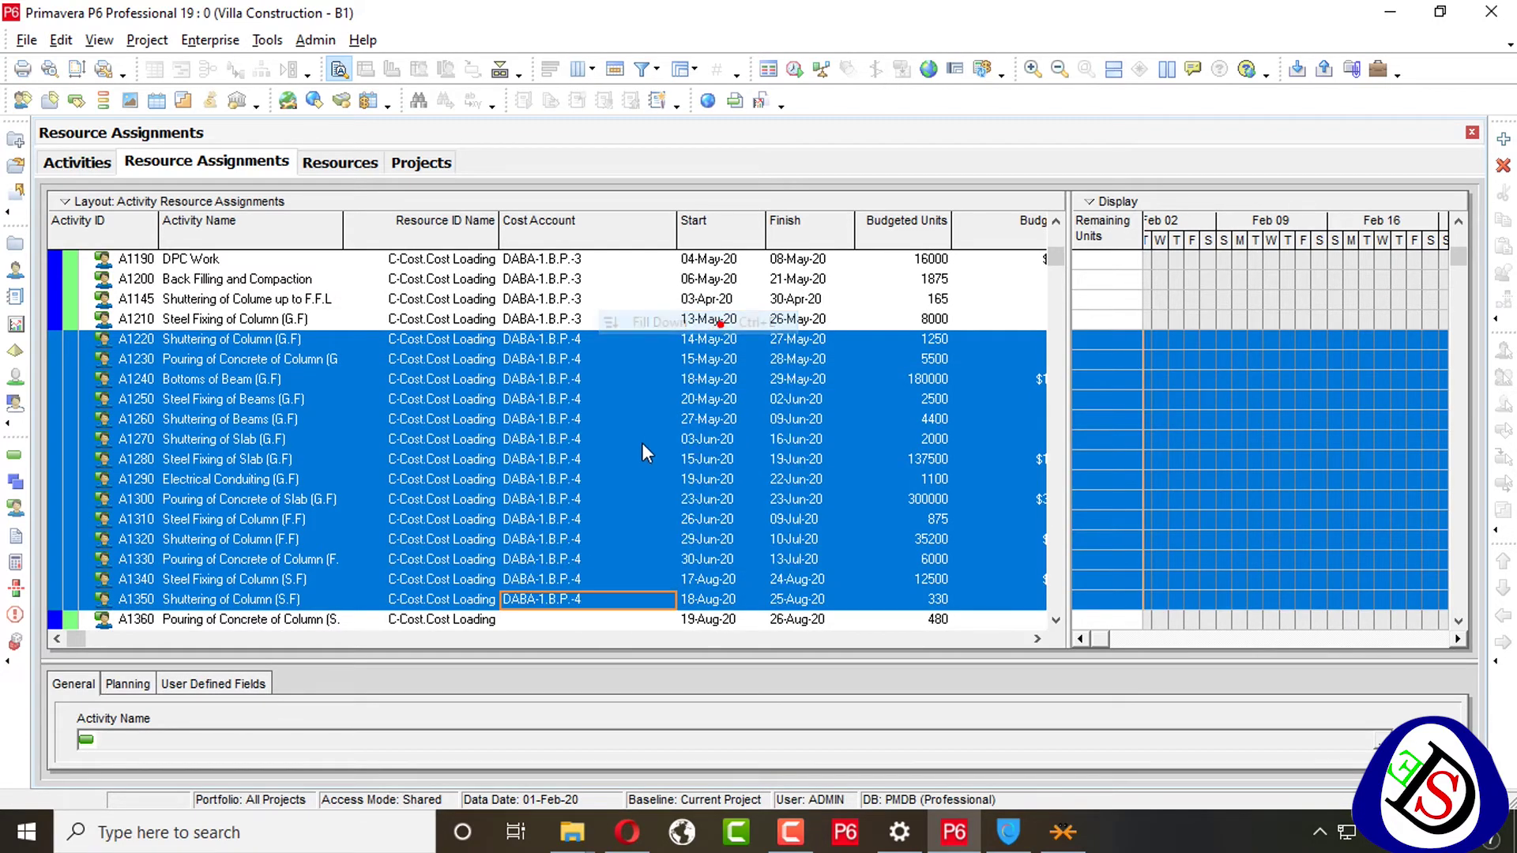
Step: Group the resource assignments by Cost Account instead of Resource ID Name and review the resulting groups
{"action": "scroll", "coordinate": [641, 446], "scroll_direction": "up", "scroll_amount": 4}
{"action": "scroll", "coordinate": [642, 447], "scroll_direction": "up", "scroll_amount": 3}
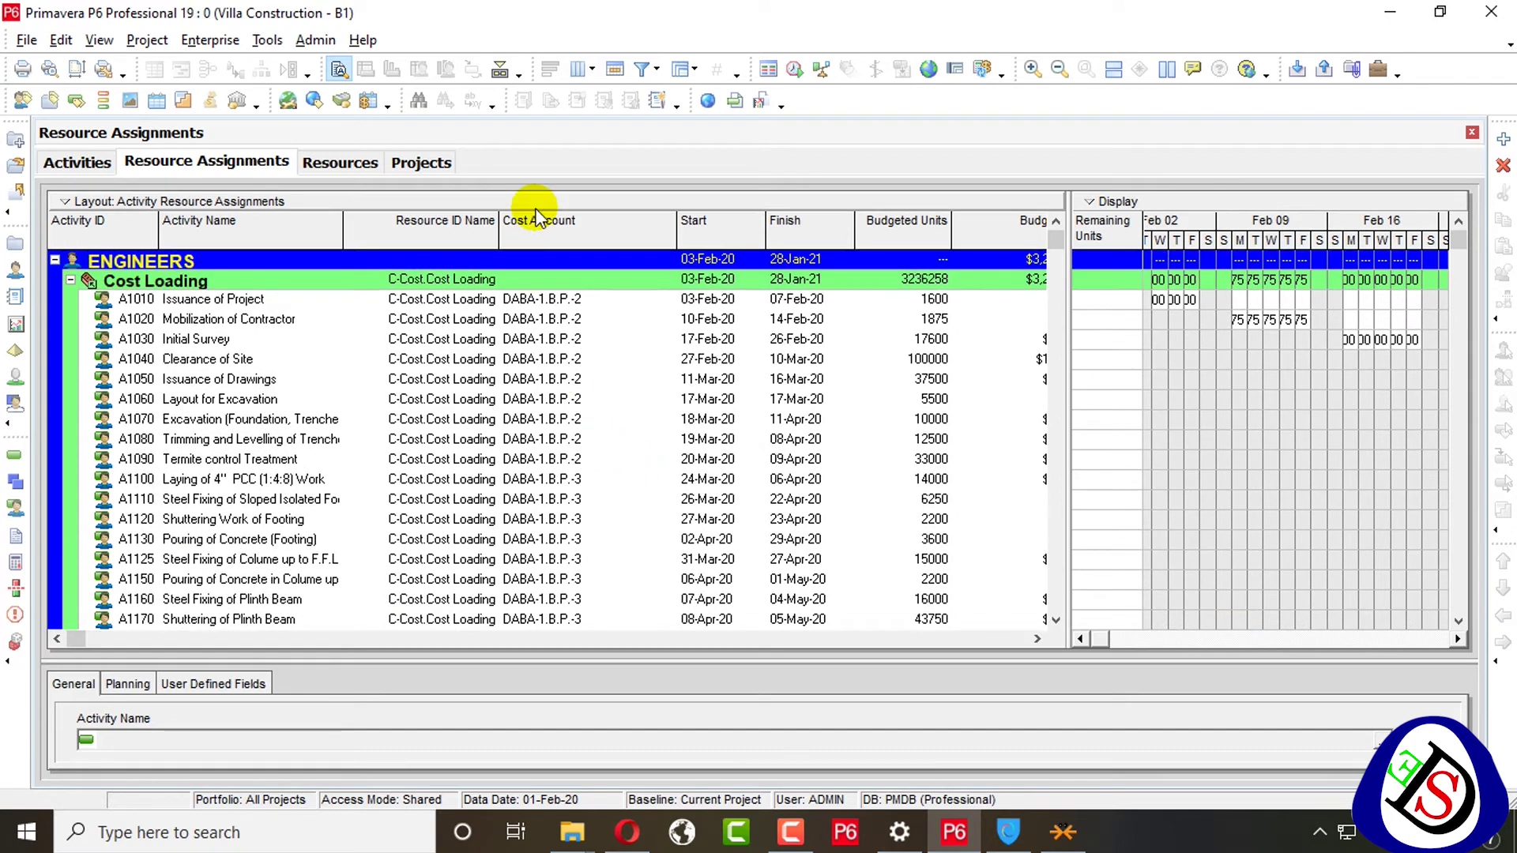
{"action": "right_click", "coordinate": [528, 253]}
{"action": "mouse_move", "coordinate": [686, 466]}
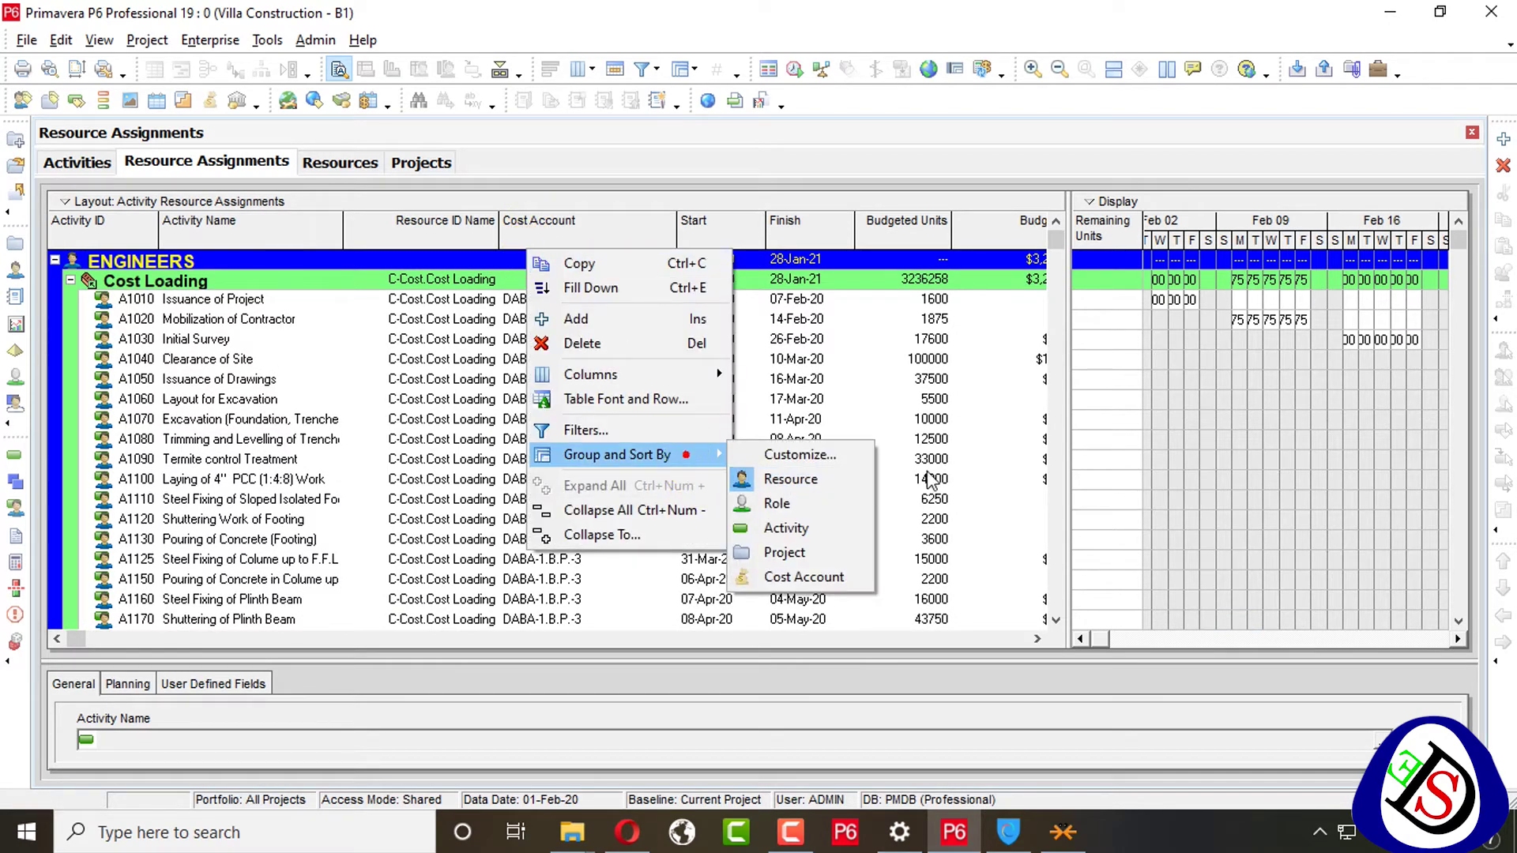
{"action": "left_click", "coordinate": [838, 451]}
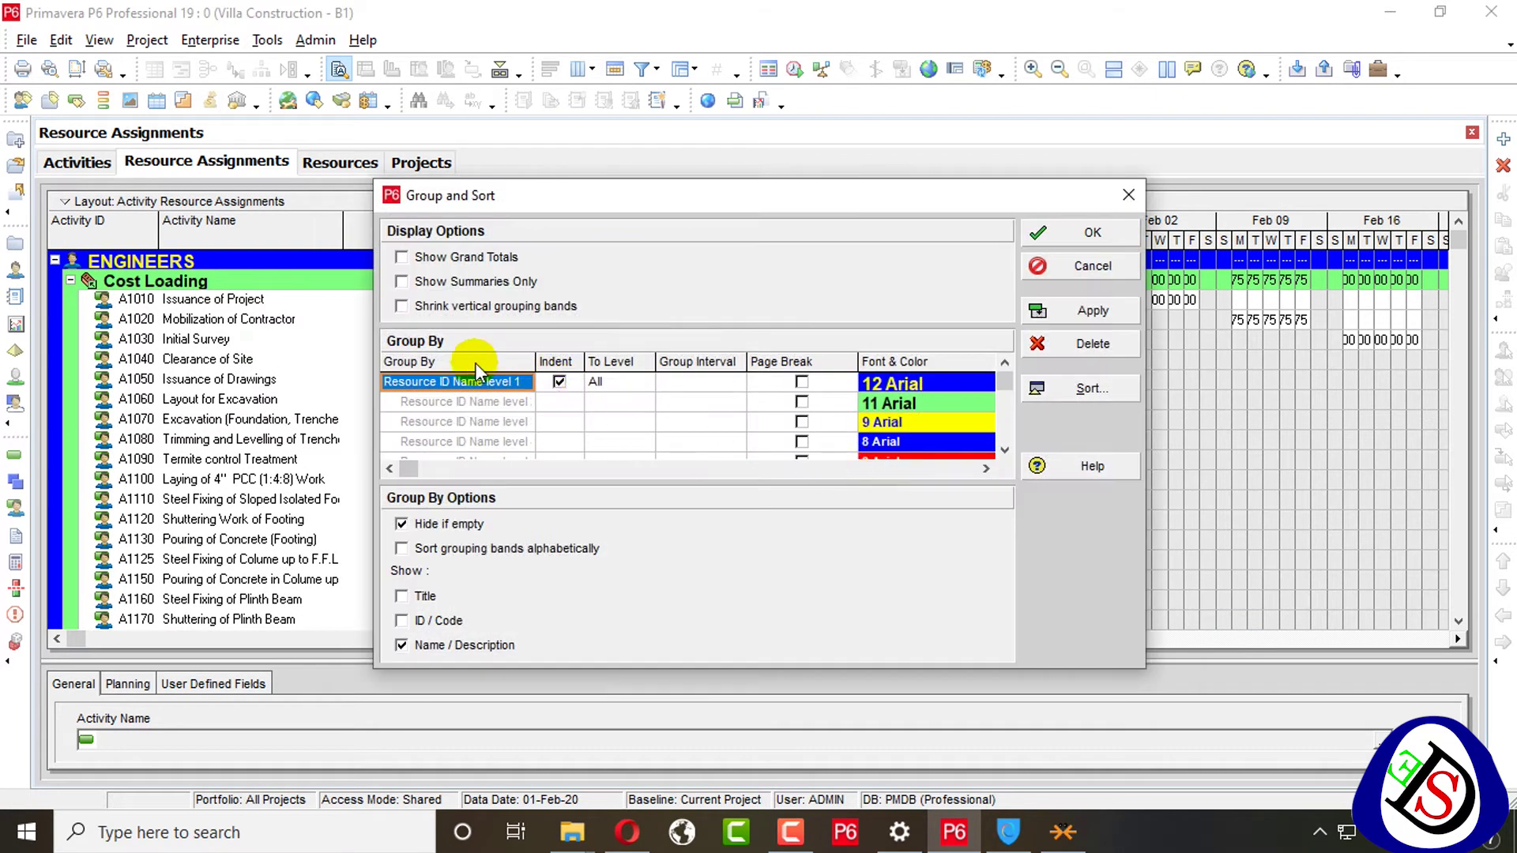
{"action": "left_click", "coordinate": [499, 384]}
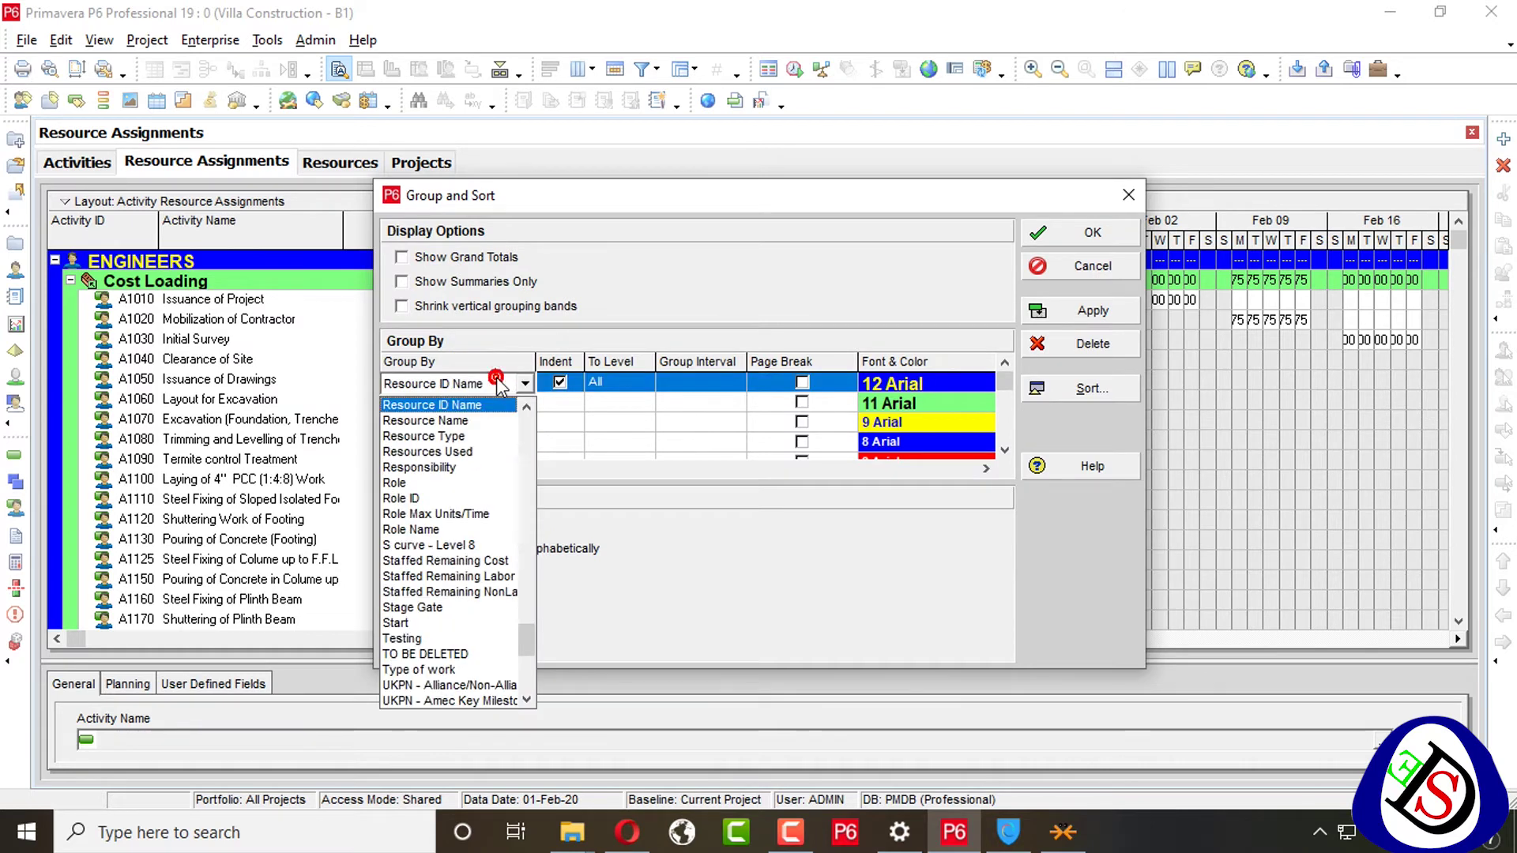
{"action": "scroll", "coordinate": [474, 403], "scroll_direction": "up", "scroll_amount": 20}
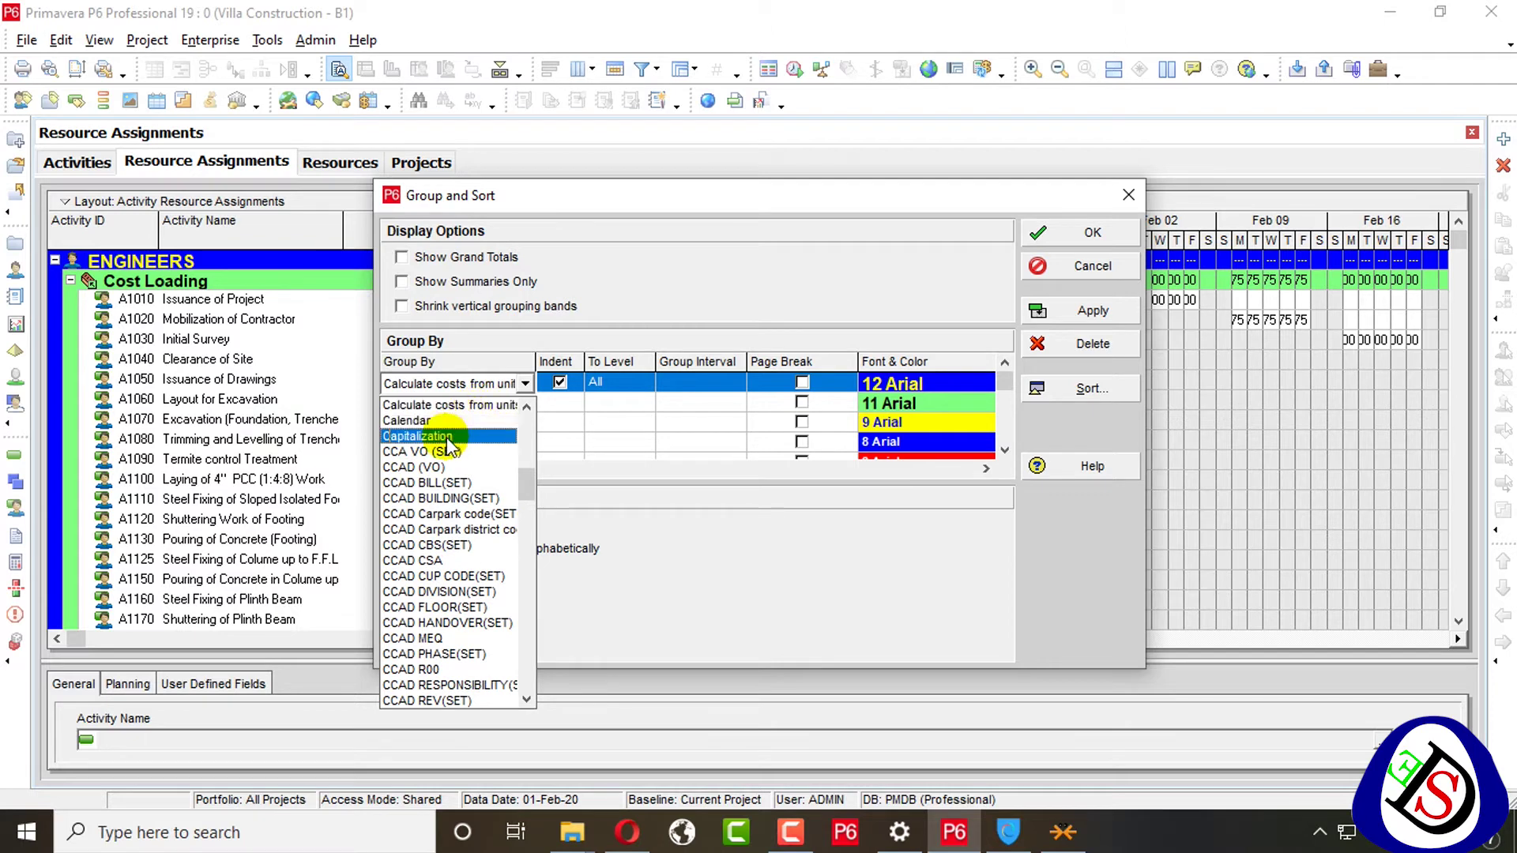
{"action": "scroll", "coordinate": [450, 450], "scroll_direction": "down", "scroll_amount": 10}
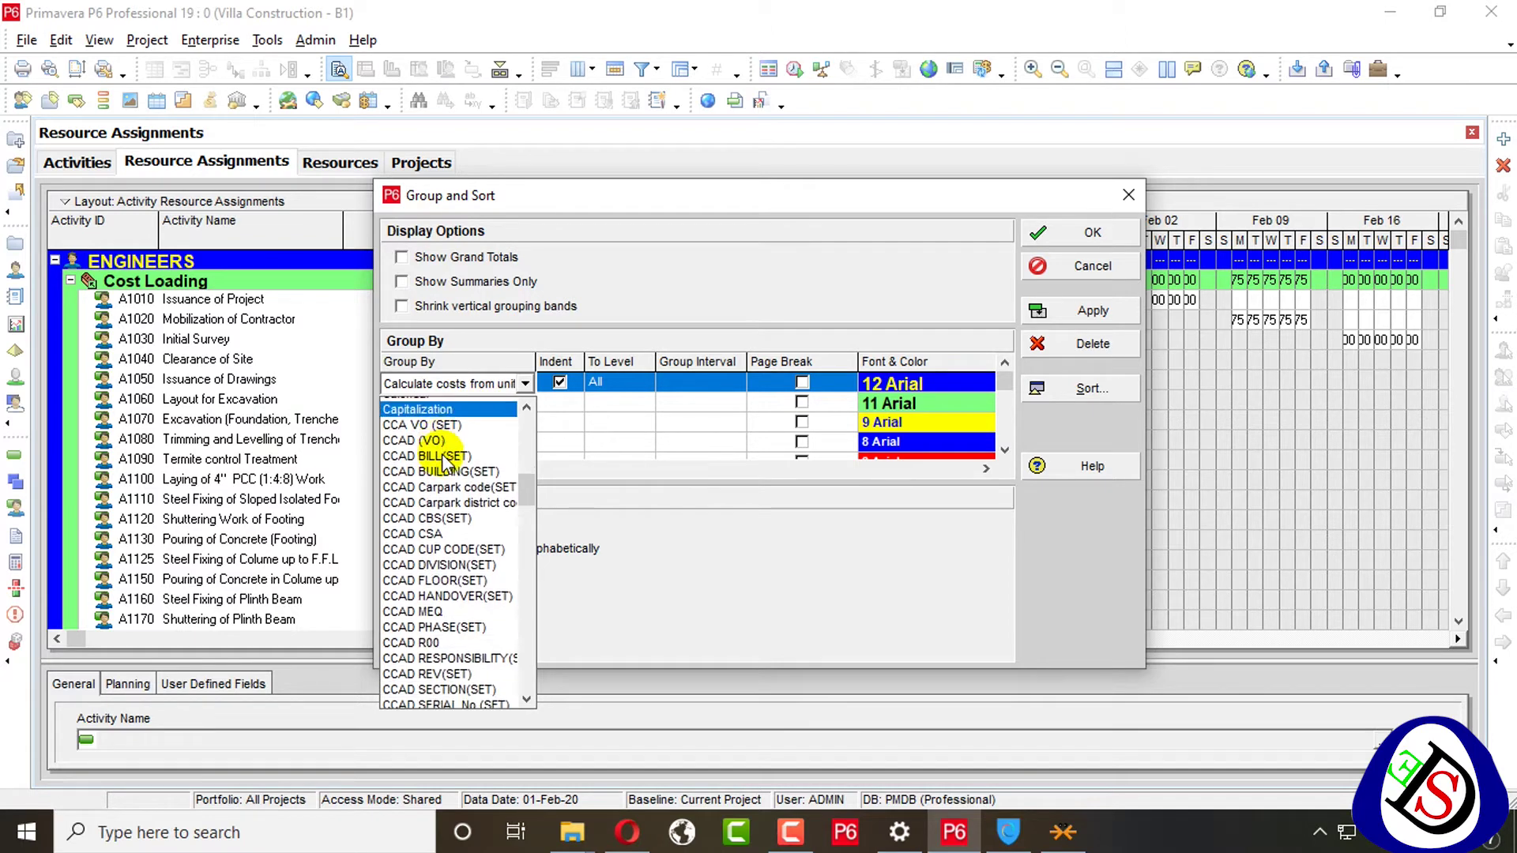
{"action": "scroll", "coordinate": [447, 470], "scroll_direction": "up", "scroll_amount": 3}
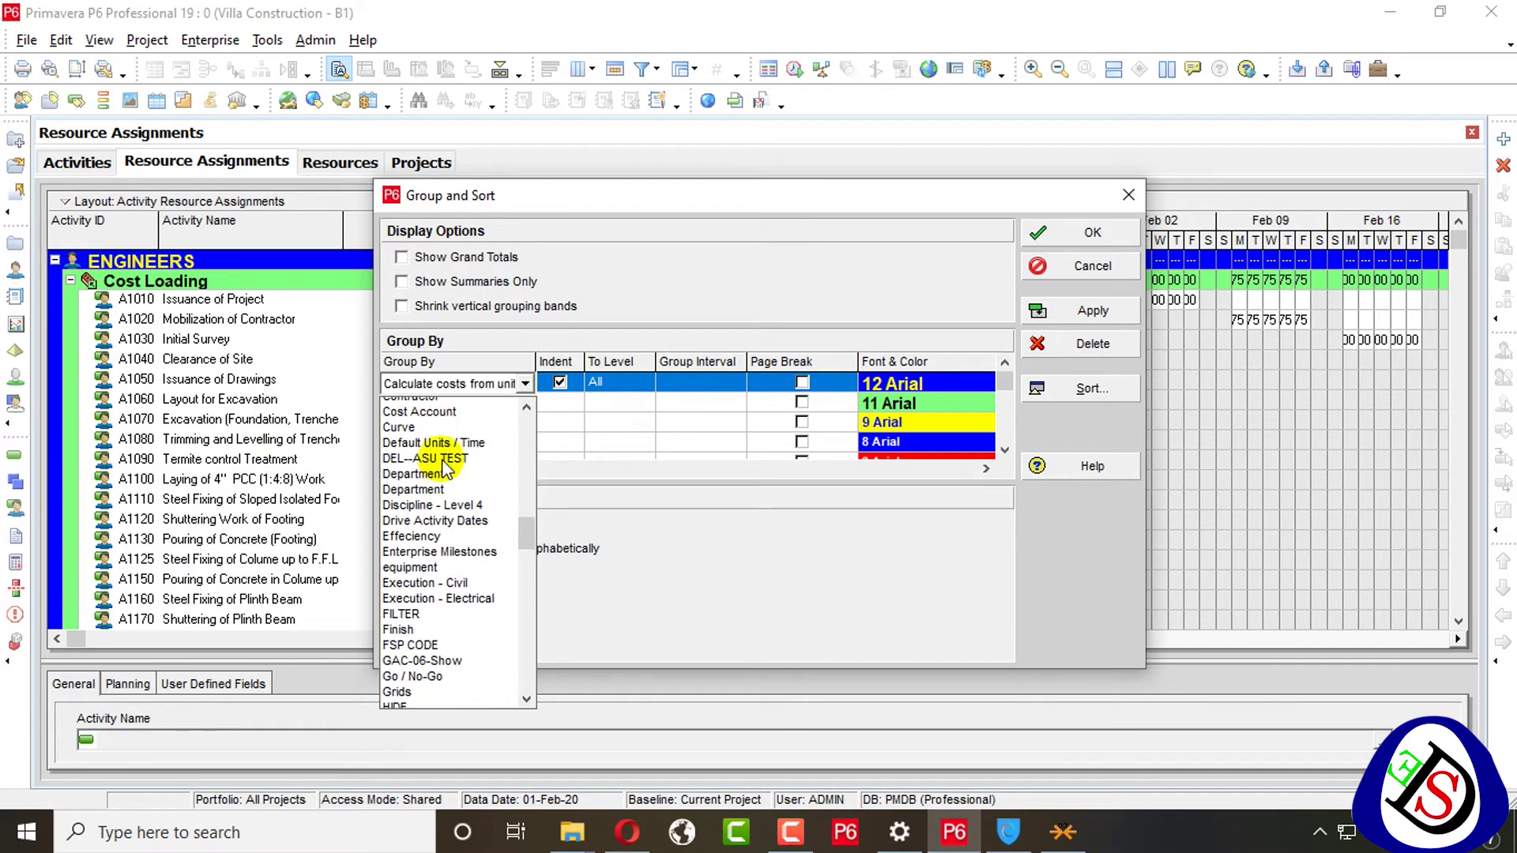
{"action": "left_click", "coordinate": [447, 436]}
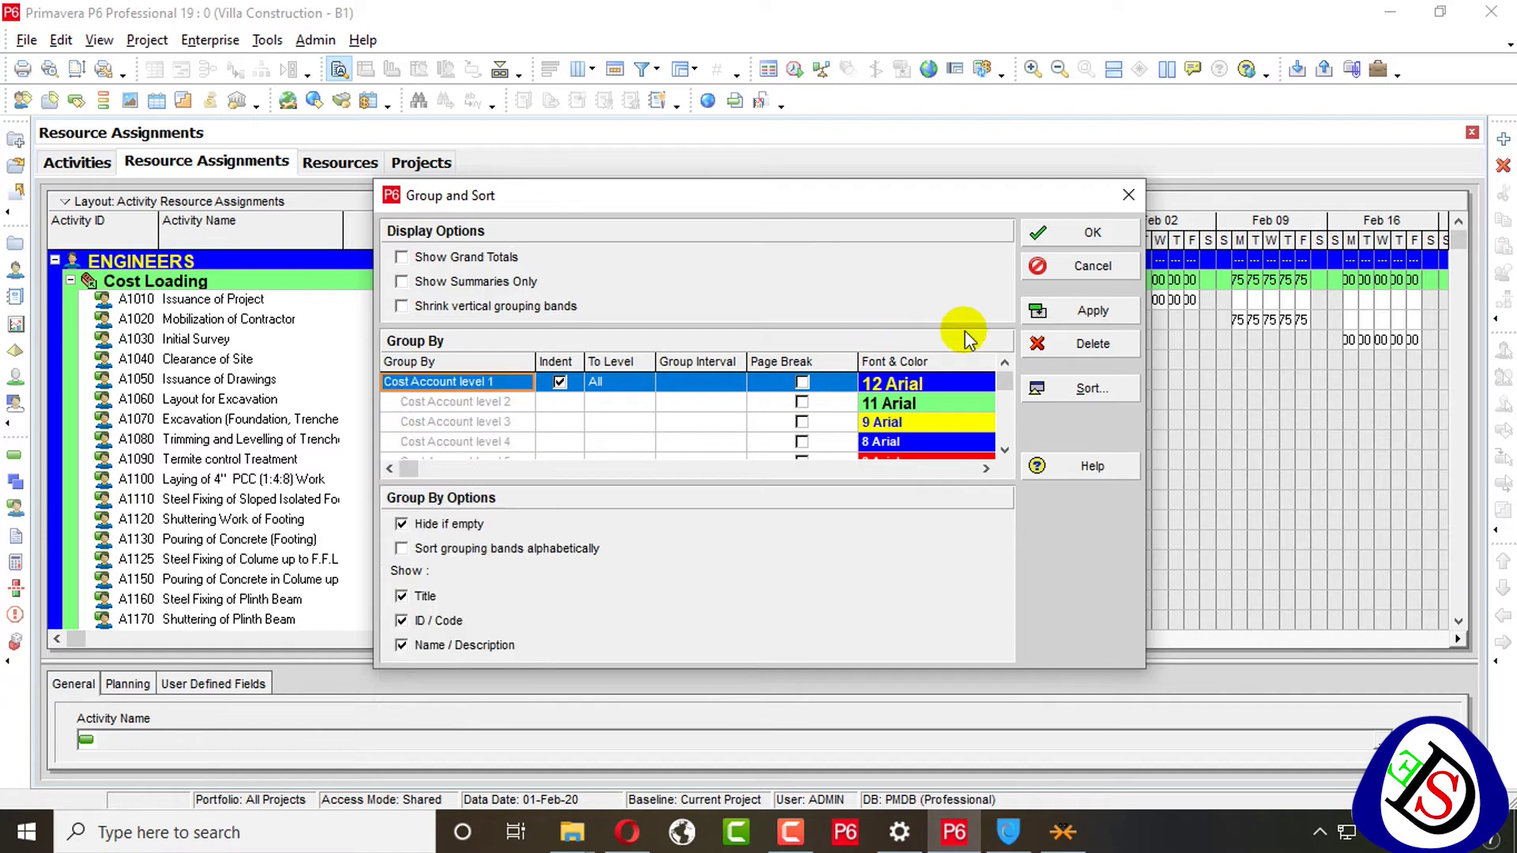
{"action": "left_click", "coordinate": [1059, 235]}
{"action": "scroll", "coordinate": [277, 434], "scroll_direction": "up", "scroll_amount": 15}
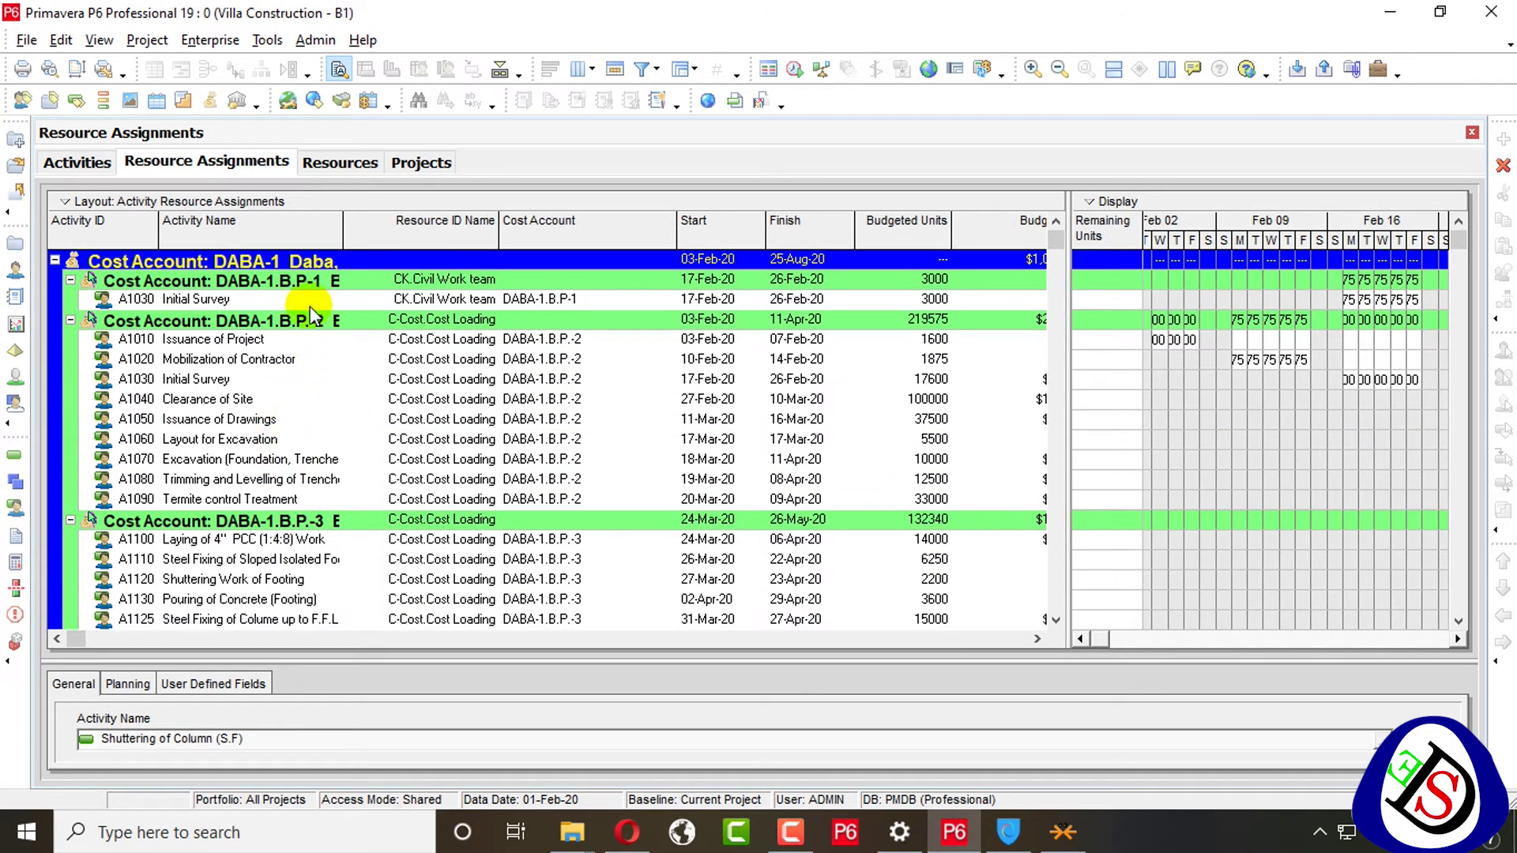
{"action": "scroll", "coordinate": [334, 431], "scroll_direction": "down", "scroll_amount": 6}
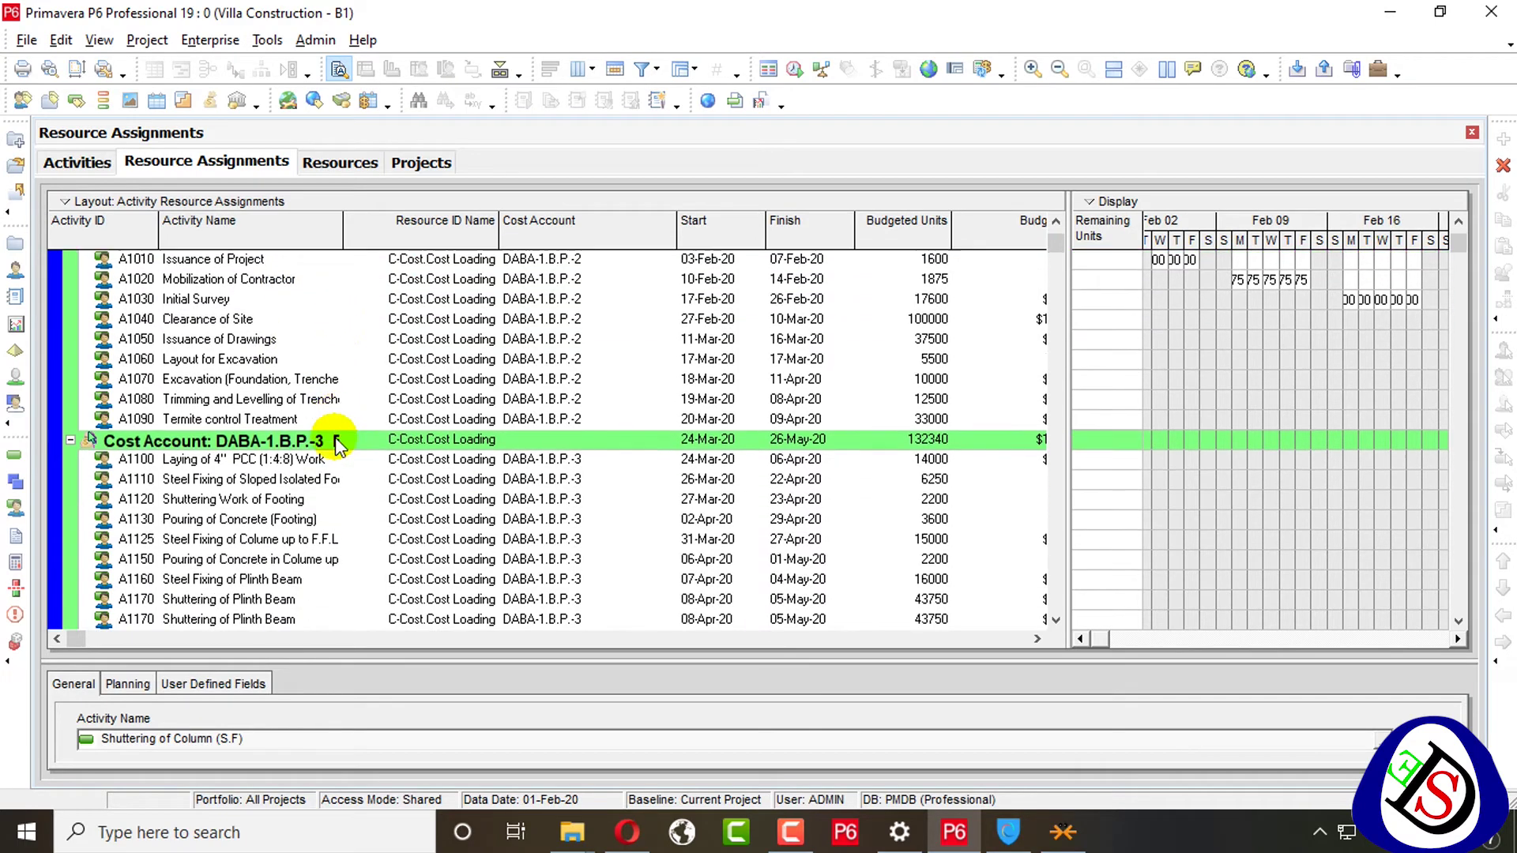
Step: Return to the activities view and add a new expense item to Initial Survey, activity A1030
{"action": "scroll", "coordinate": [333, 442], "scroll_direction": "down", "scroll_amount": 5}
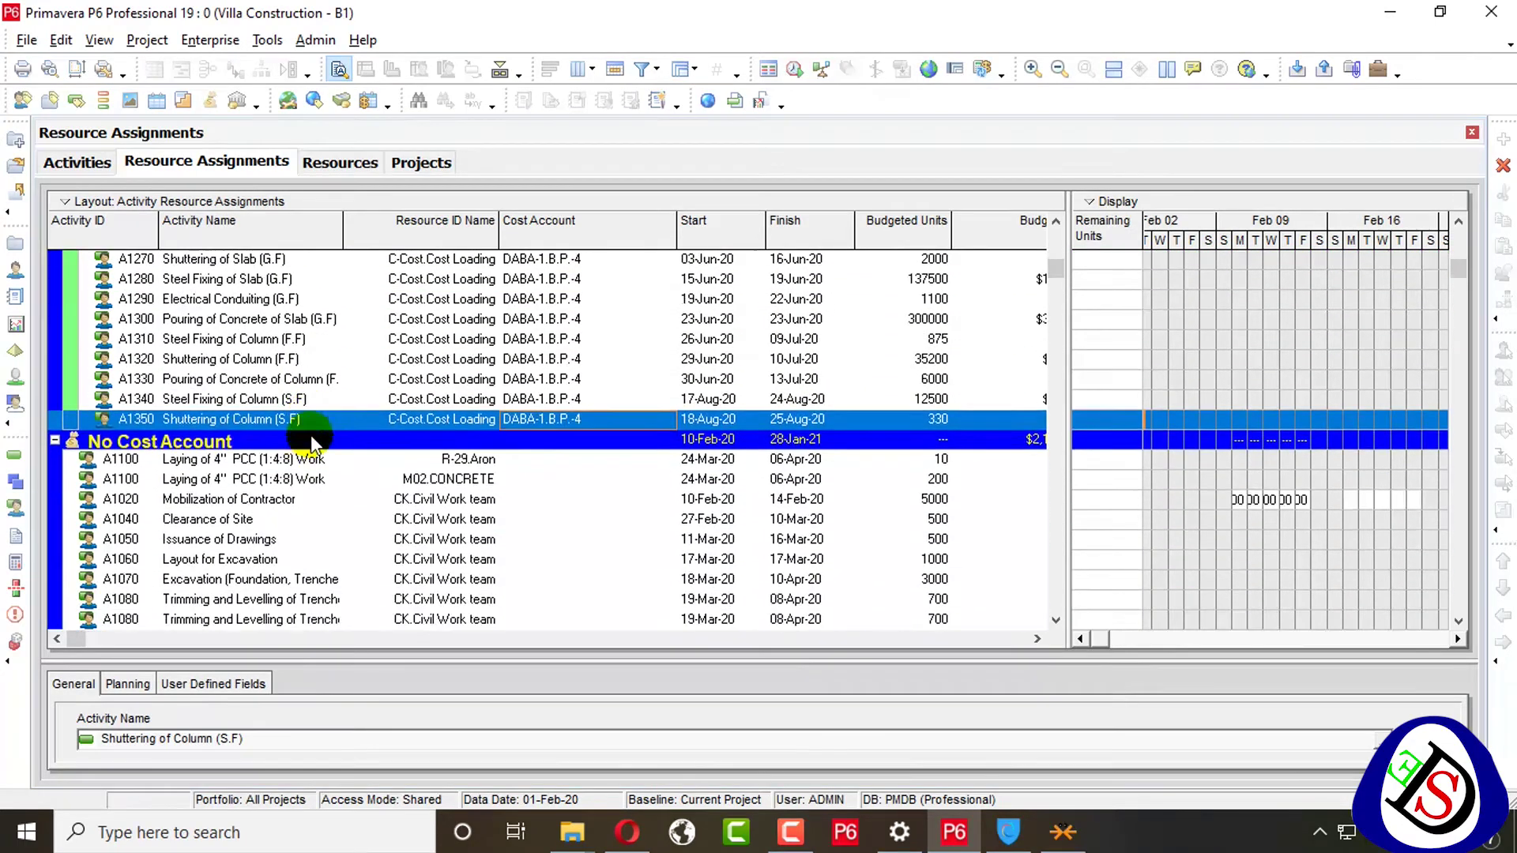
{"action": "scroll", "coordinate": [314, 434], "scroll_direction": "down", "scroll_amount": 4}
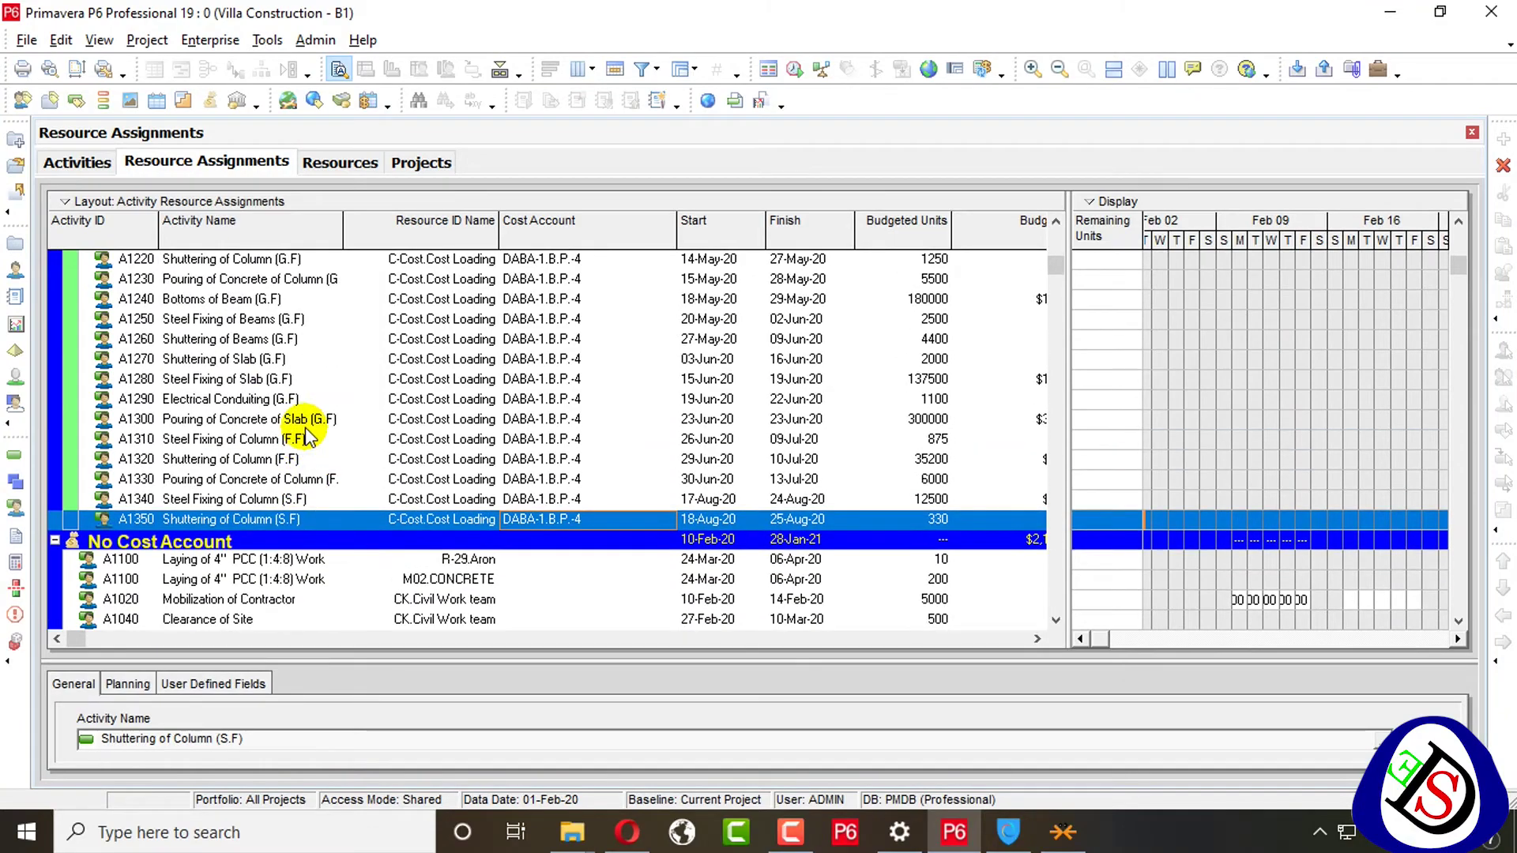
{"action": "scroll", "coordinate": [235, 494], "scroll_direction": "up", "scroll_amount": 15}
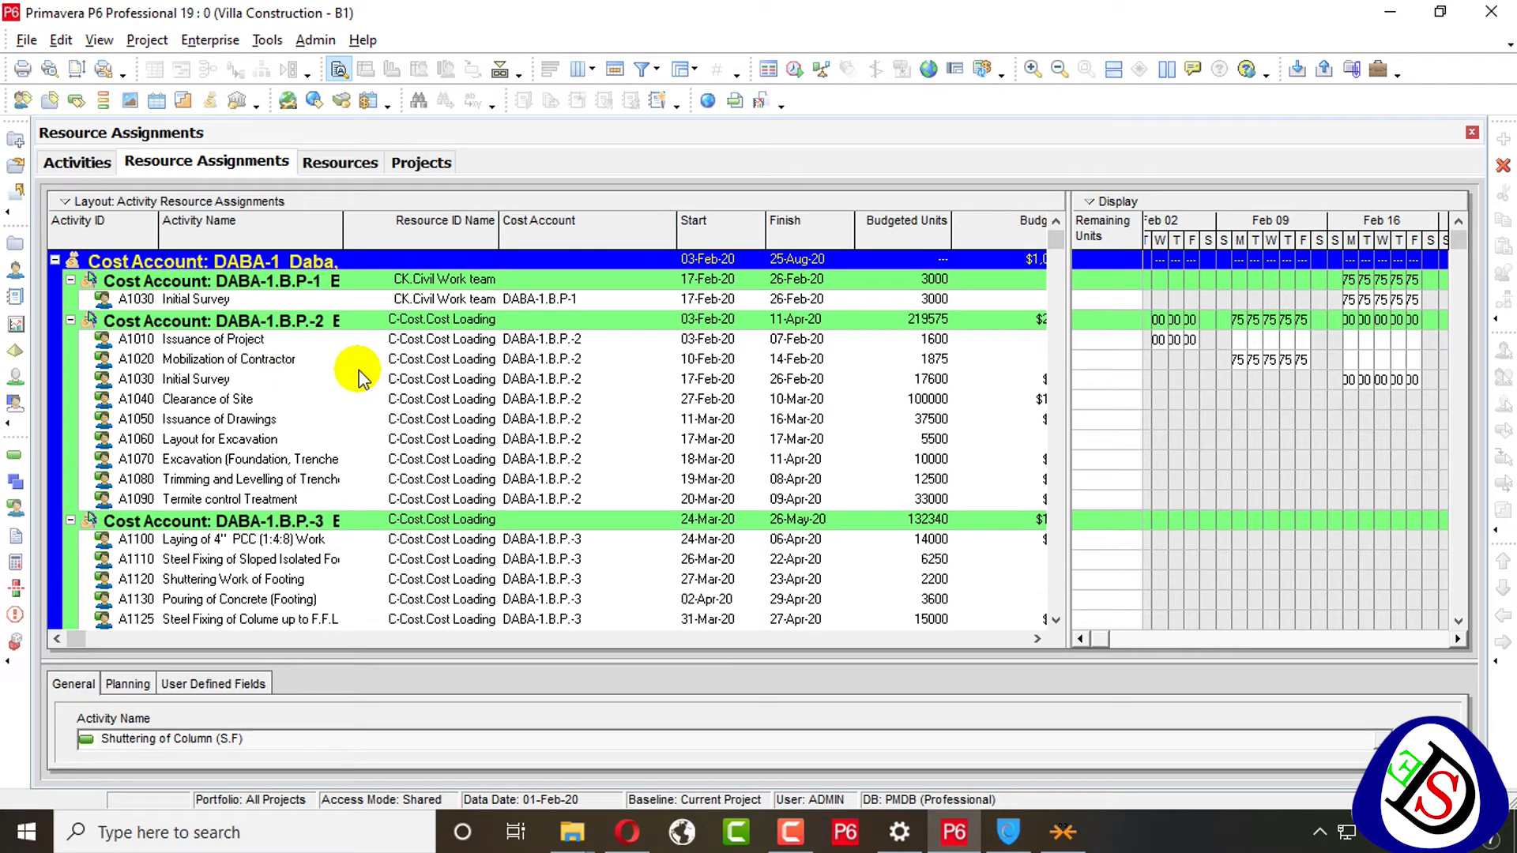
{"action": "left_click", "coordinate": [111, 168]}
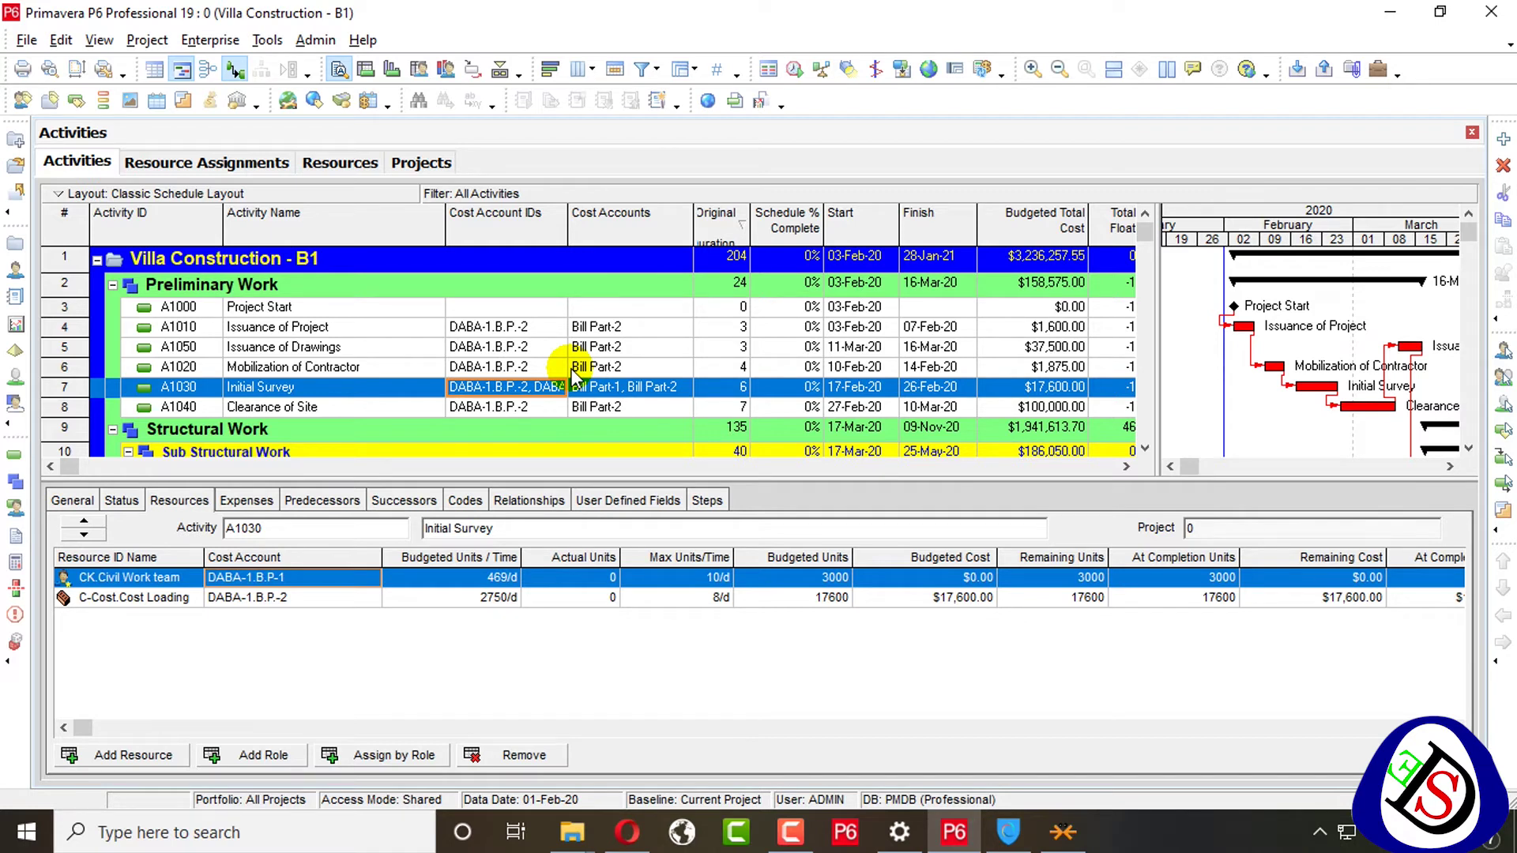
{"action": "left_click", "coordinate": [246, 500]}
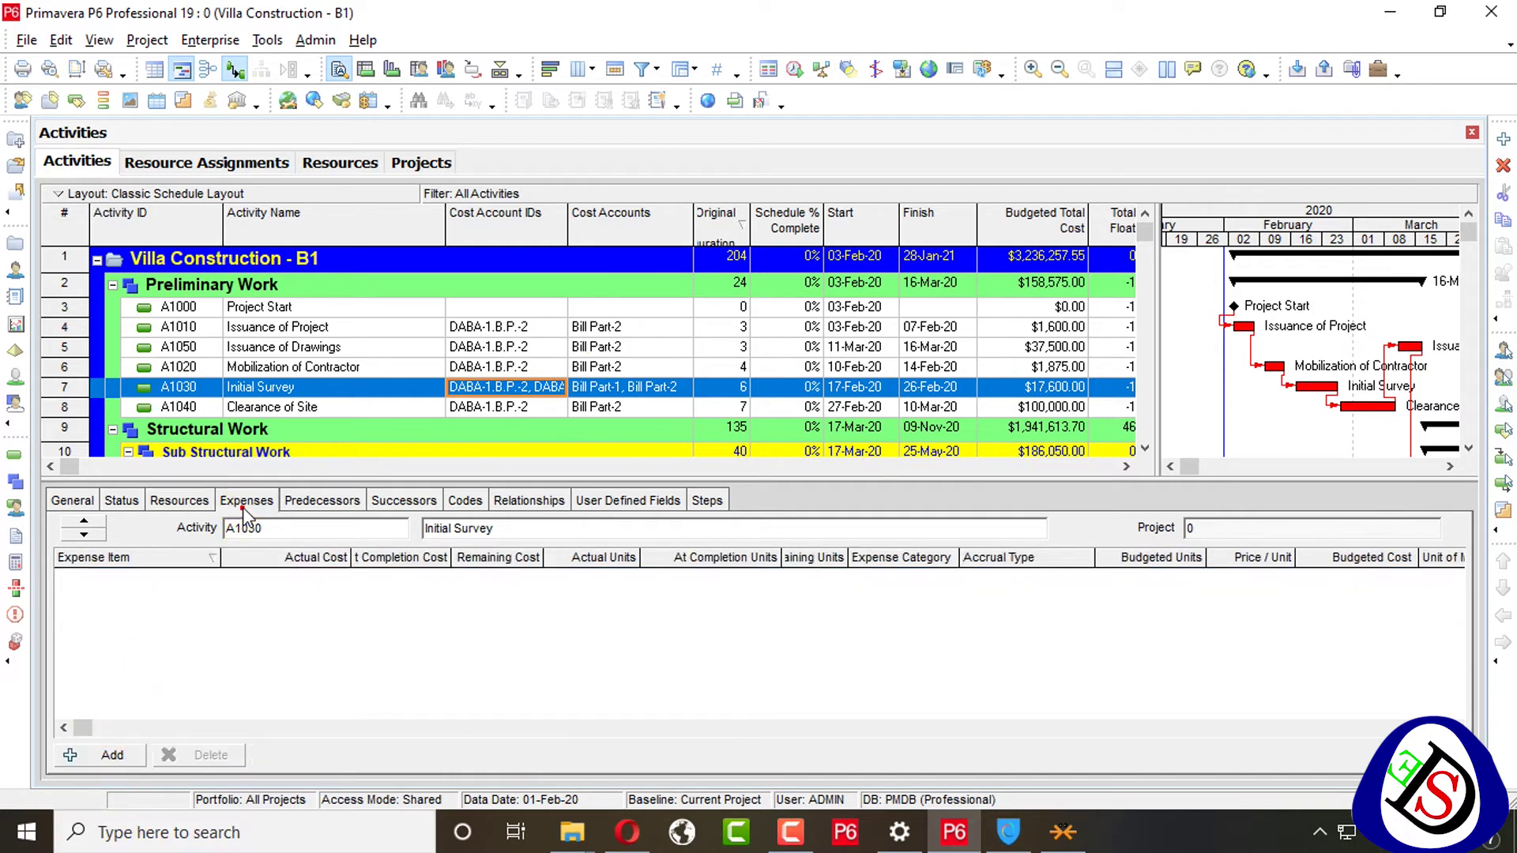
{"action": "left_click", "coordinate": [111, 755]}
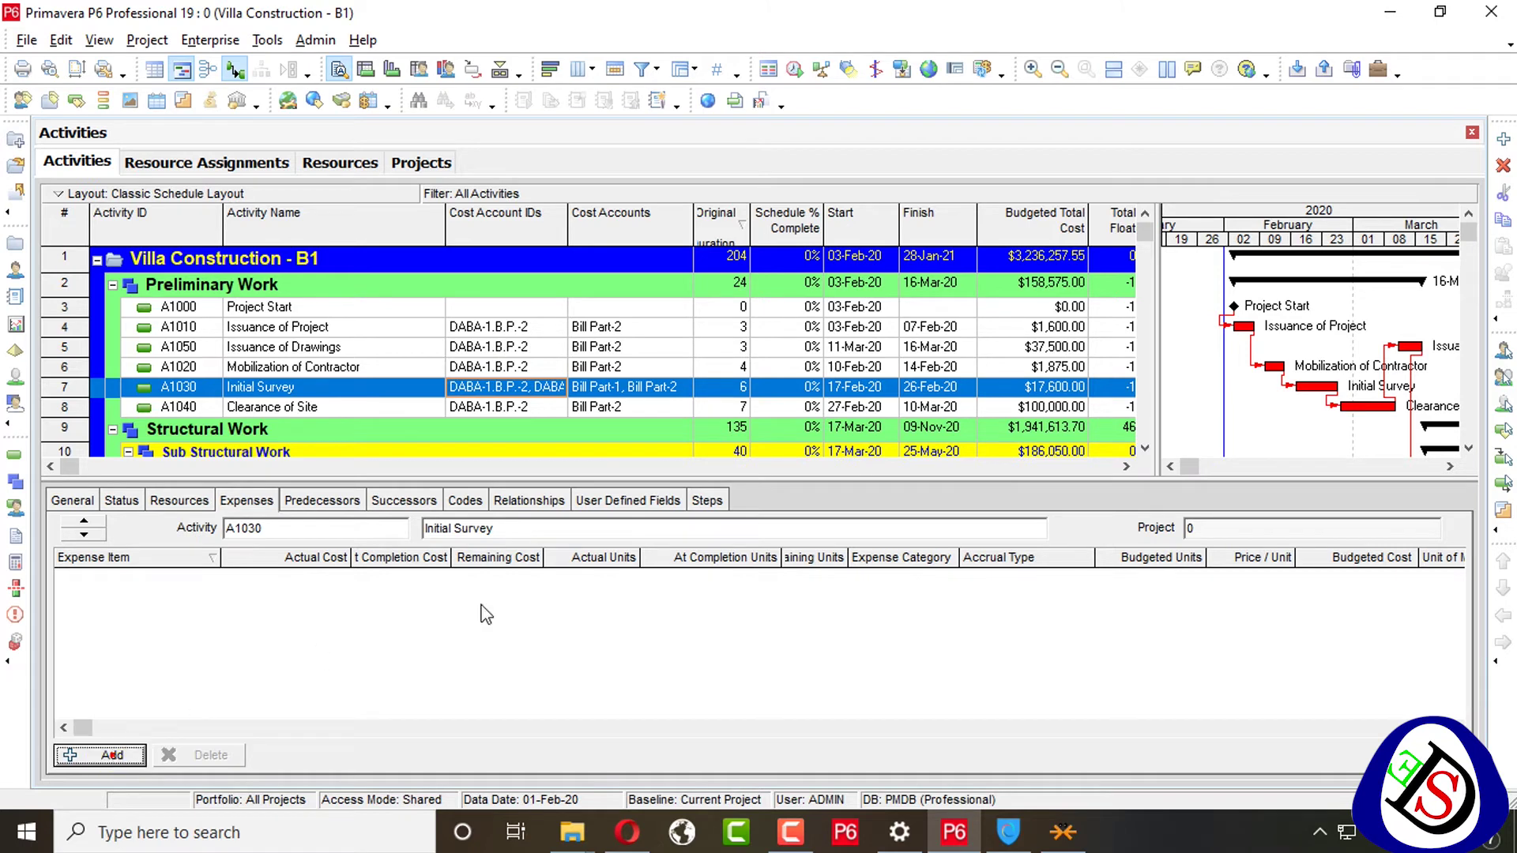
Step: Add the Cost Account column to the expenses table of the activity
{"action": "right_click", "coordinate": [567, 557]}
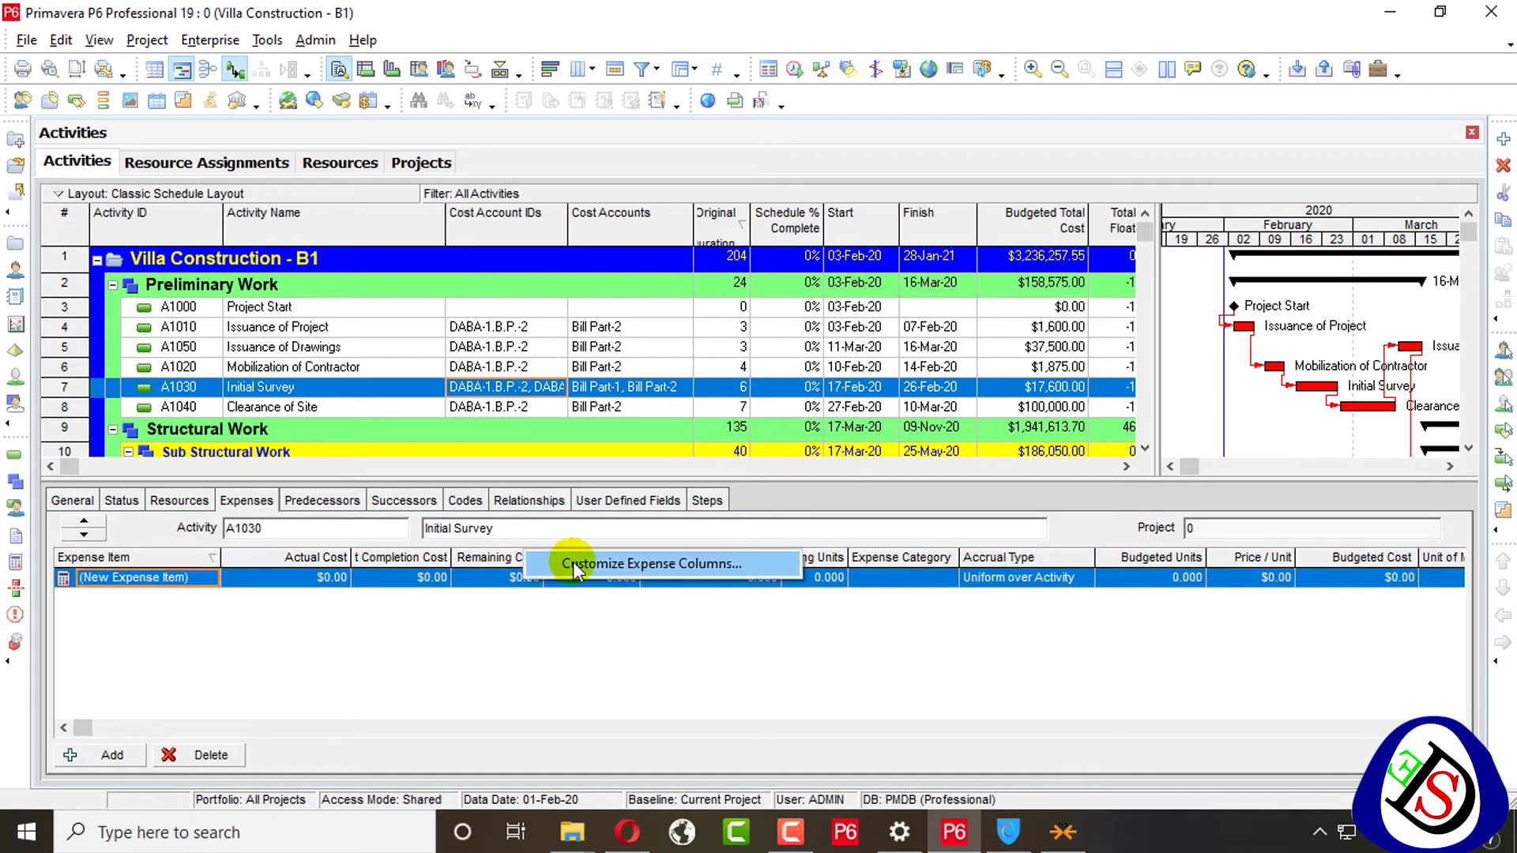
{"action": "left_click", "coordinate": [572, 560]}
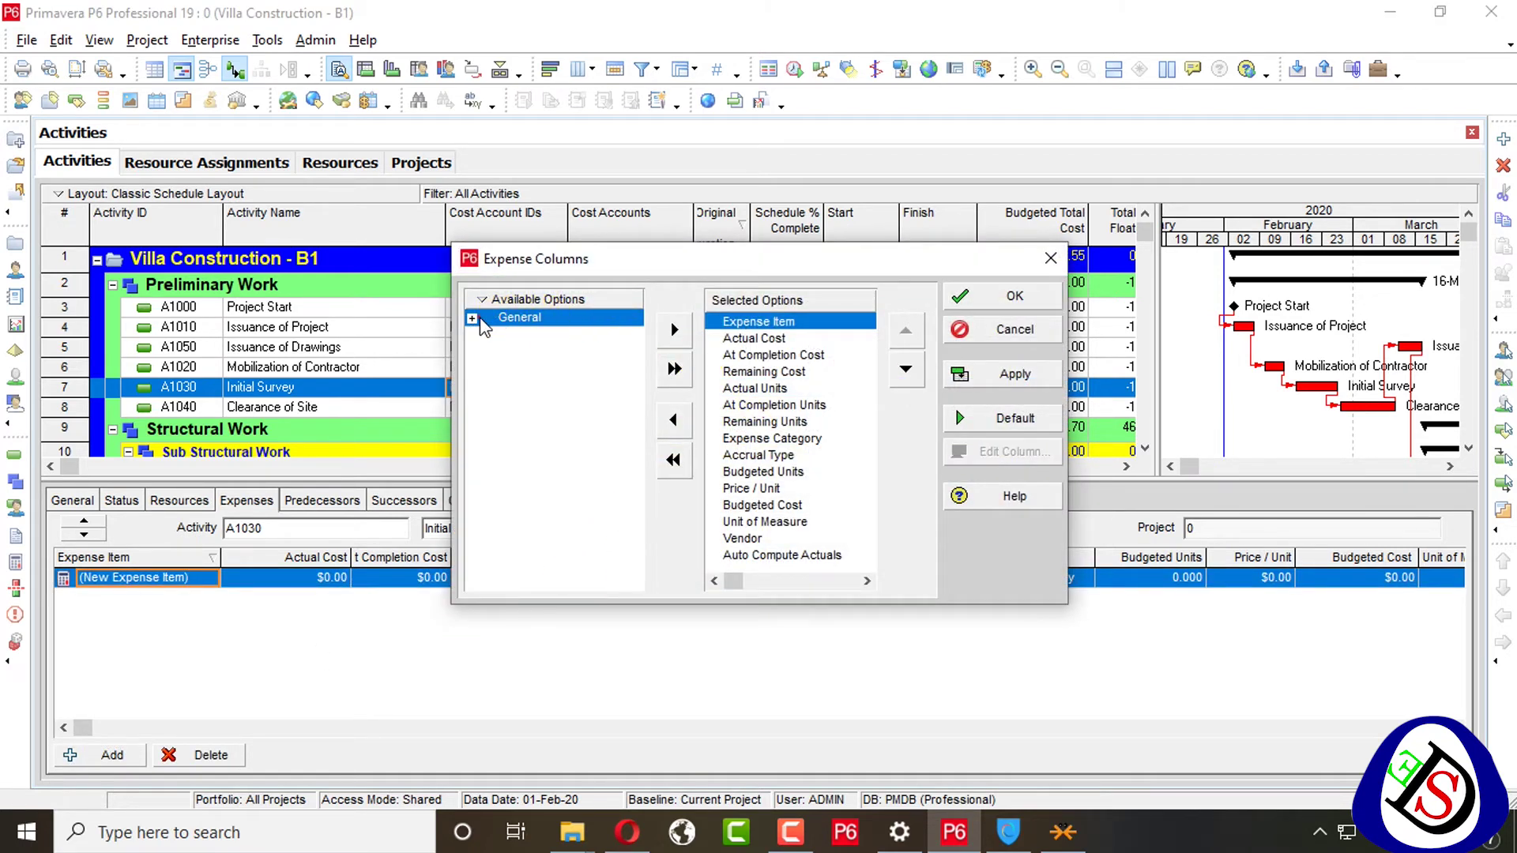
{"action": "left_click", "coordinate": [473, 319]}
{"action": "left_click", "coordinate": [553, 352]}
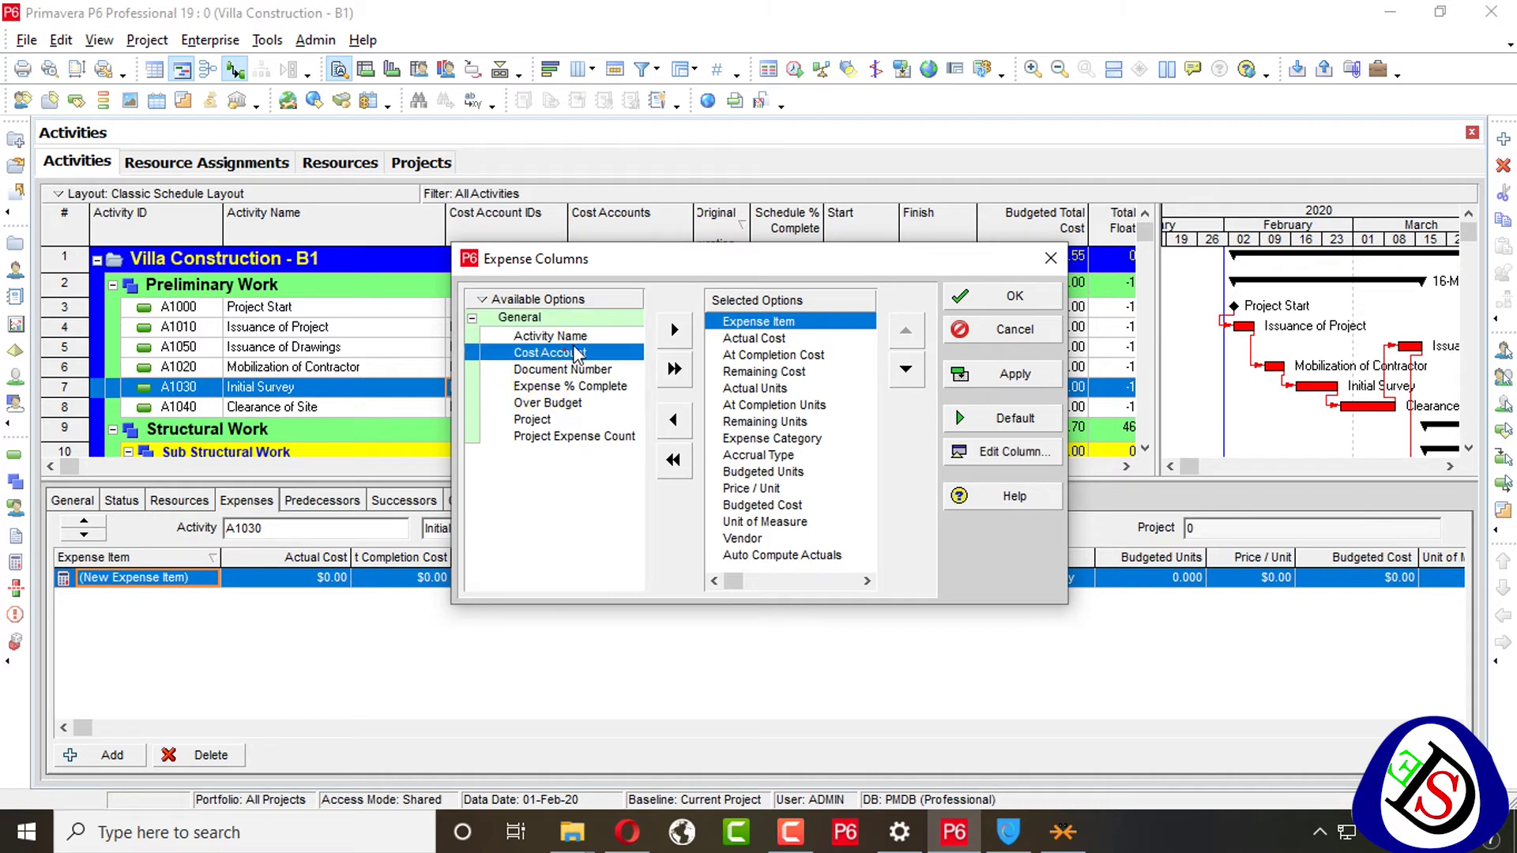
{"action": "left_click", "coordinate": [674, 329]}
{"action": "left_click", "coordinate": [1015, 296]}
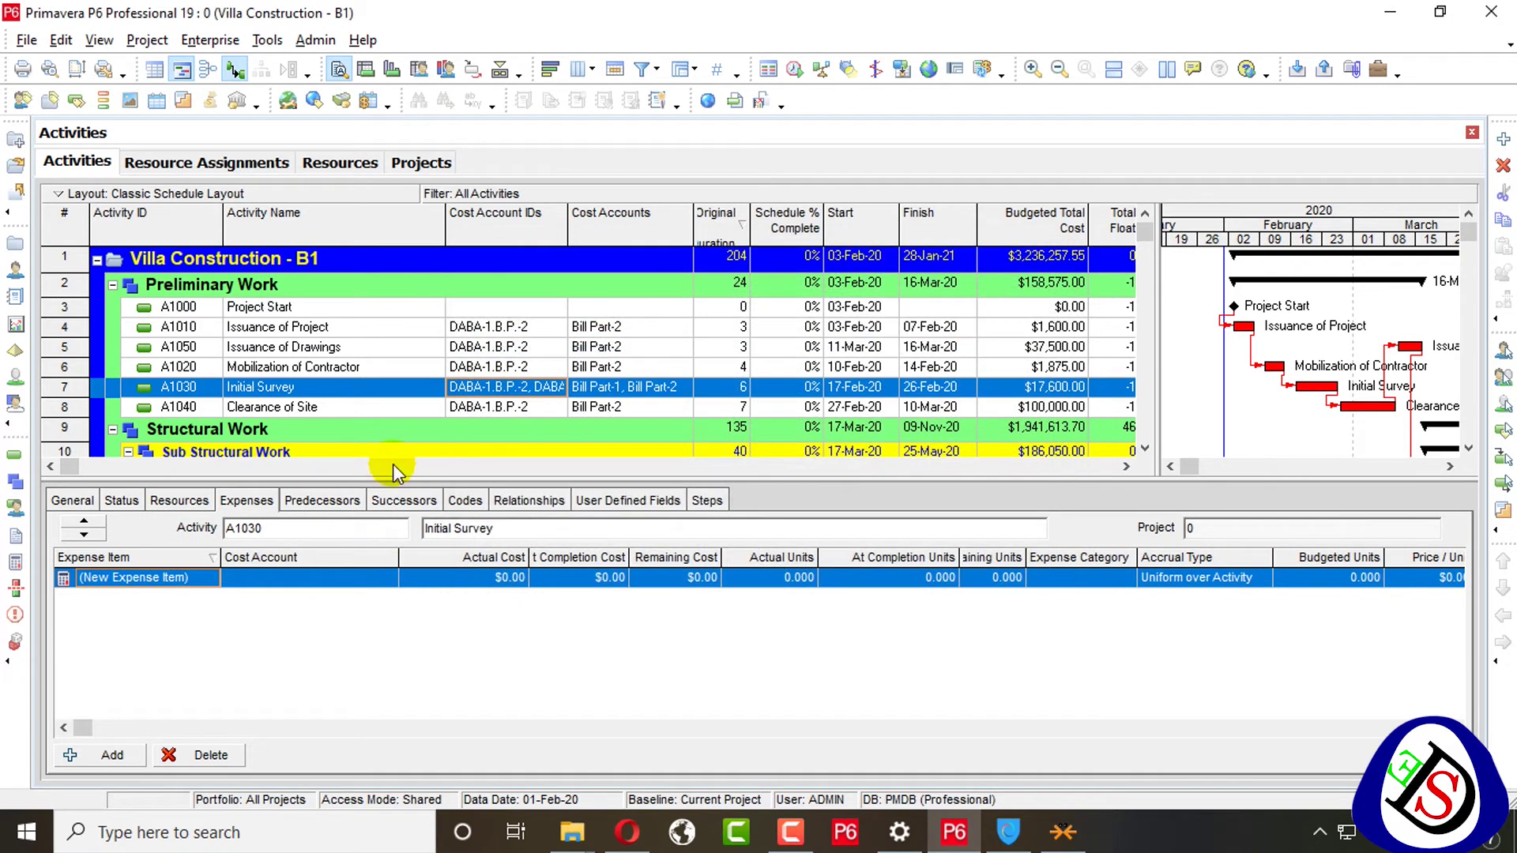
Step: Assign cost account DABA-1.B.P.-8 to the new expense item of Initial Survey
{"action": "double_click", "coordinate": [330, 578]}
{"action": "left_click", "coordinate": [695, 414]}
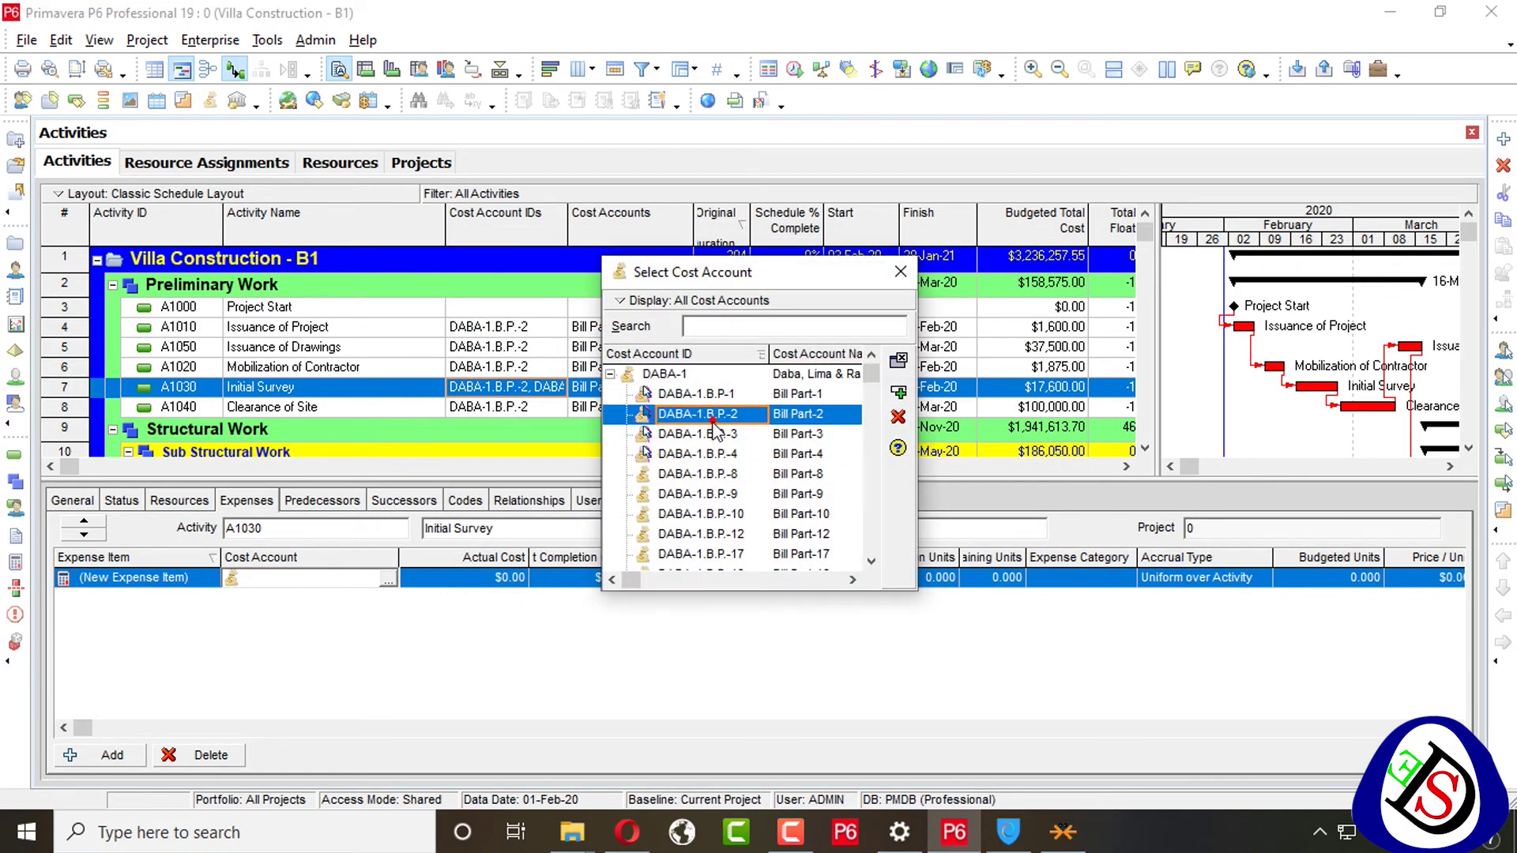
{"action": "left_click", "coordinate": [707, 457]}
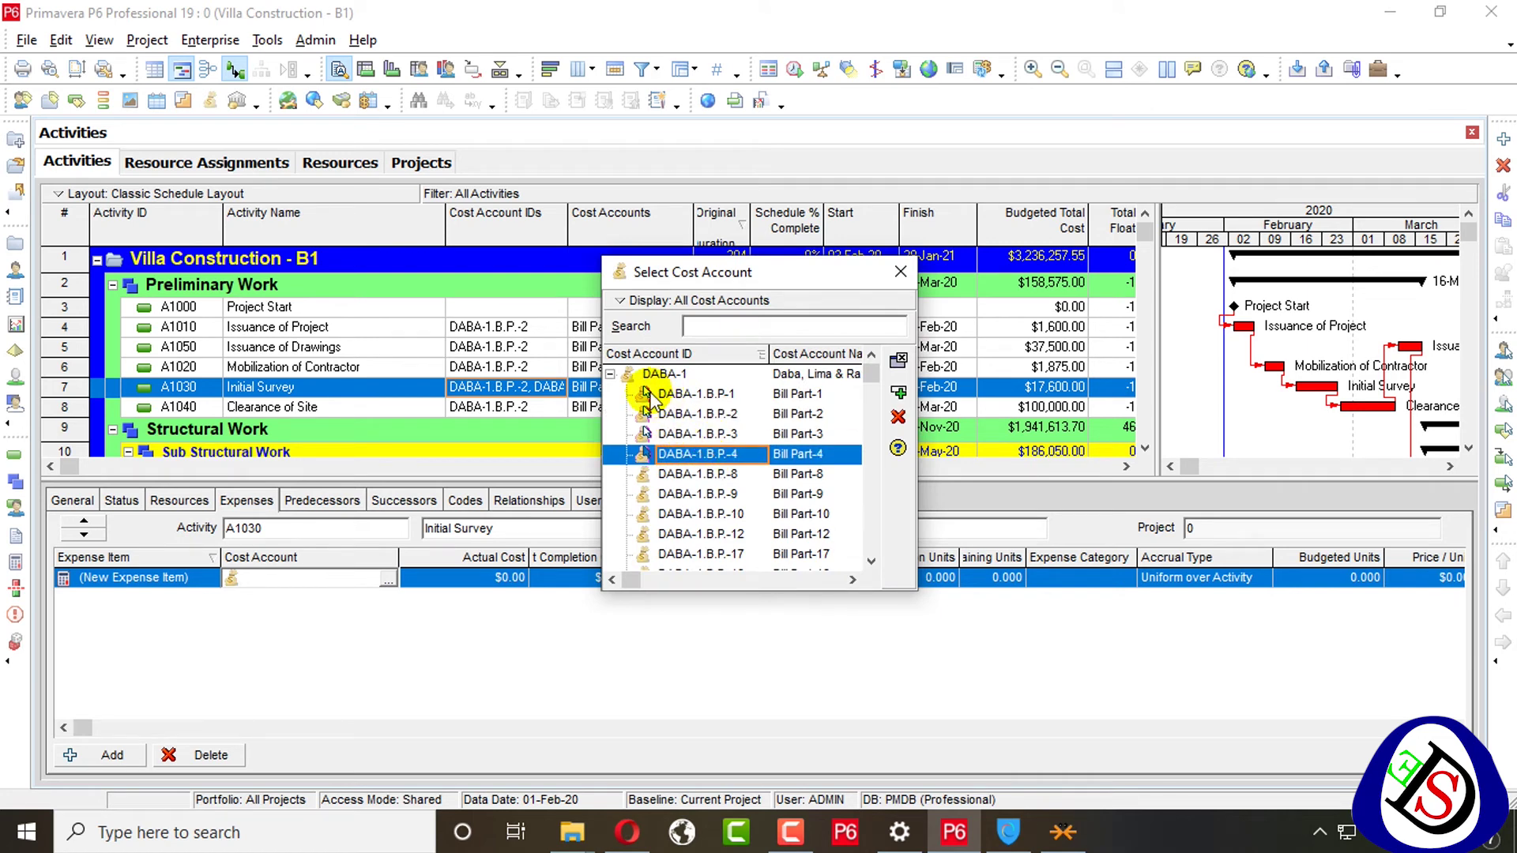
{"action": "double_click", "coordinate": [668, 473]}
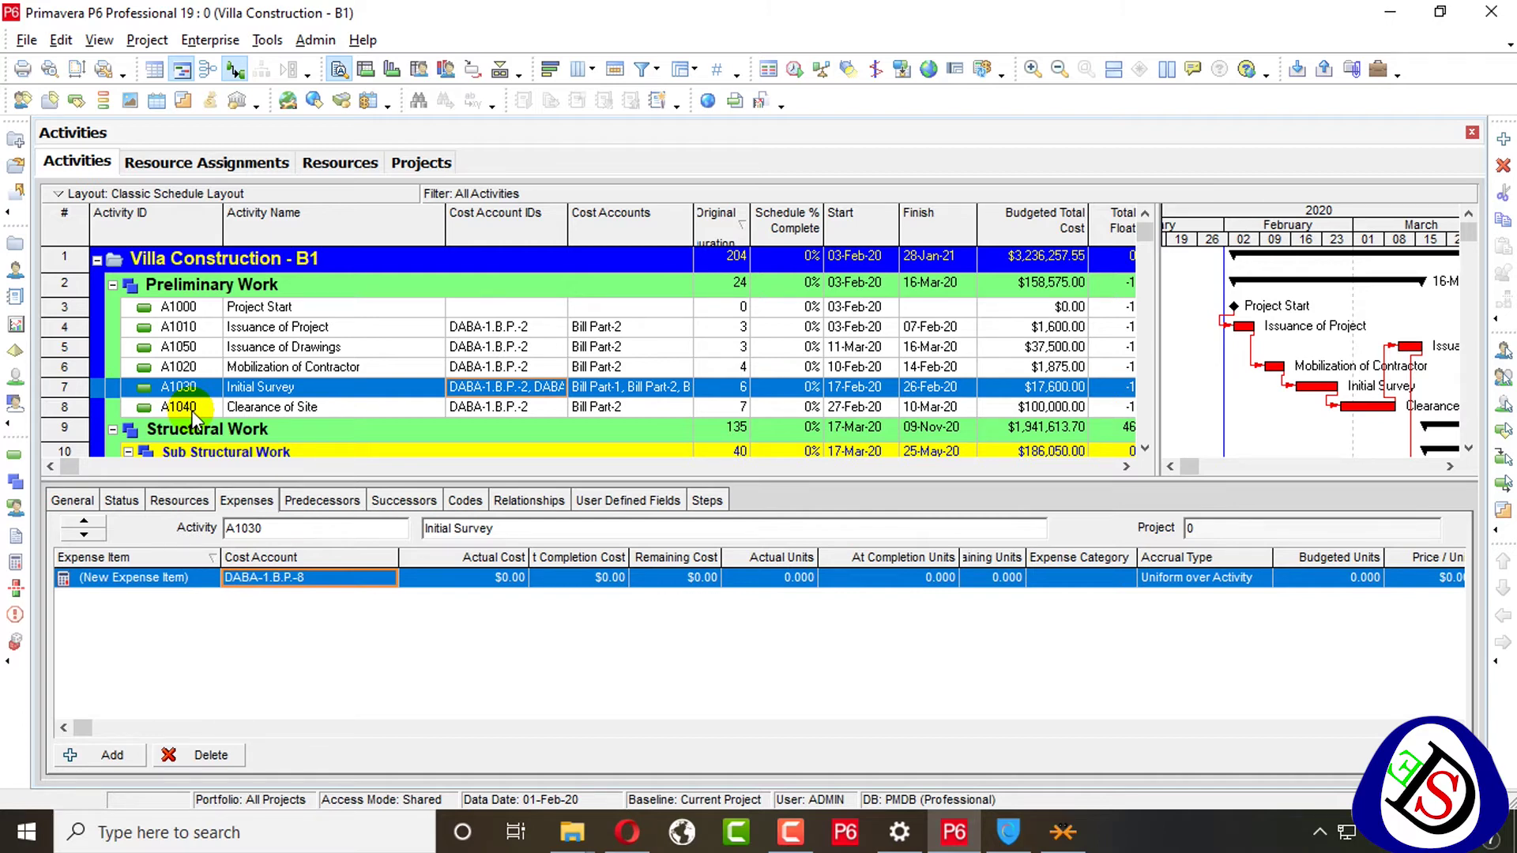
Step: Add a budget change of $100,000 to the budget log of project 0, Villa Construction - B1
{"action": "left_click", "coordinate": [421, 162]}
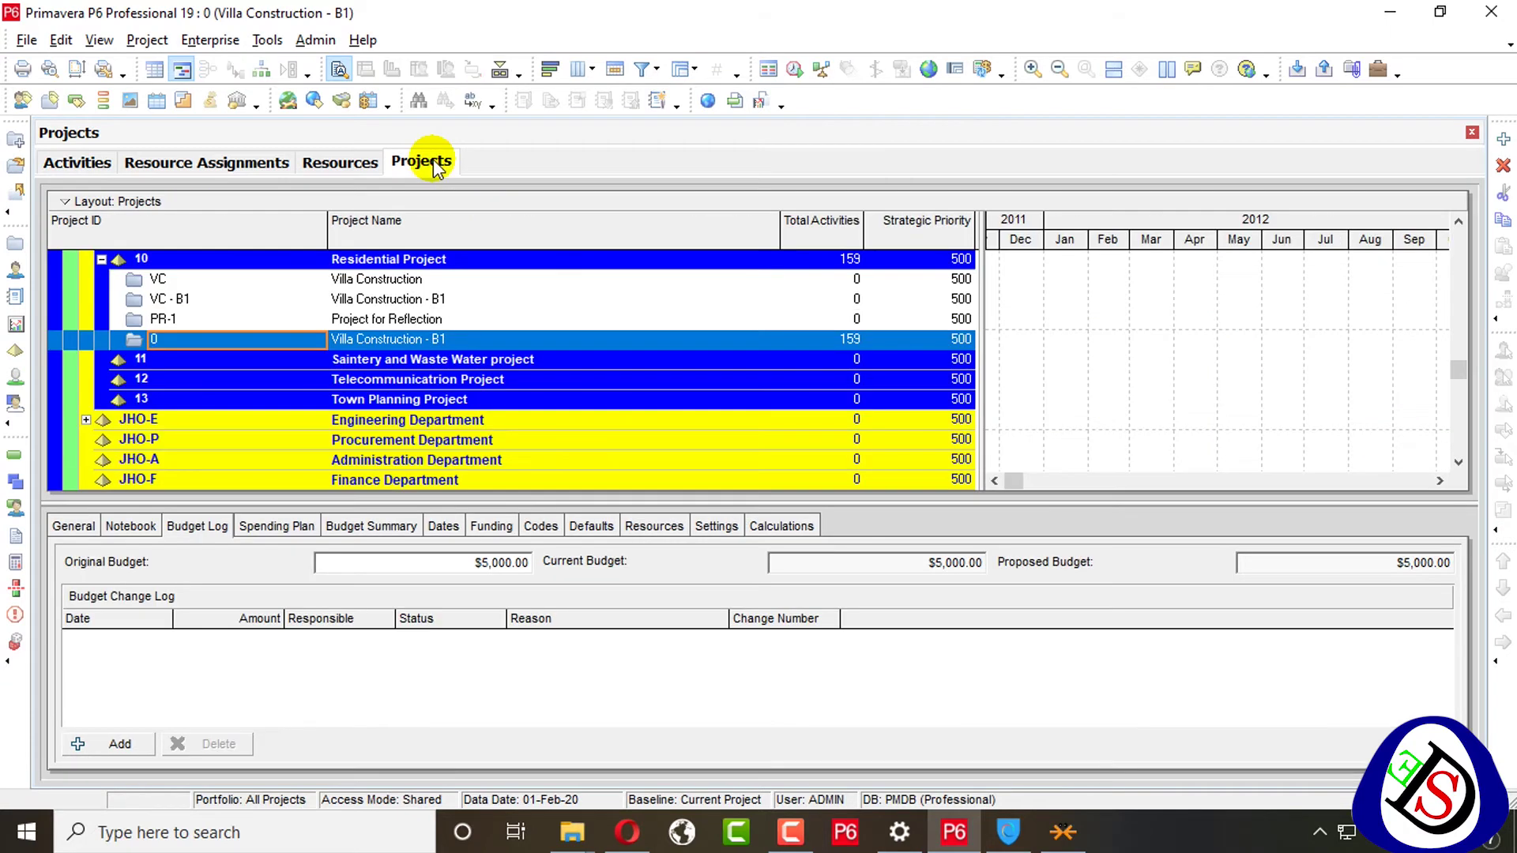
{"action": "left_click", "coordinate": [215, 526]}
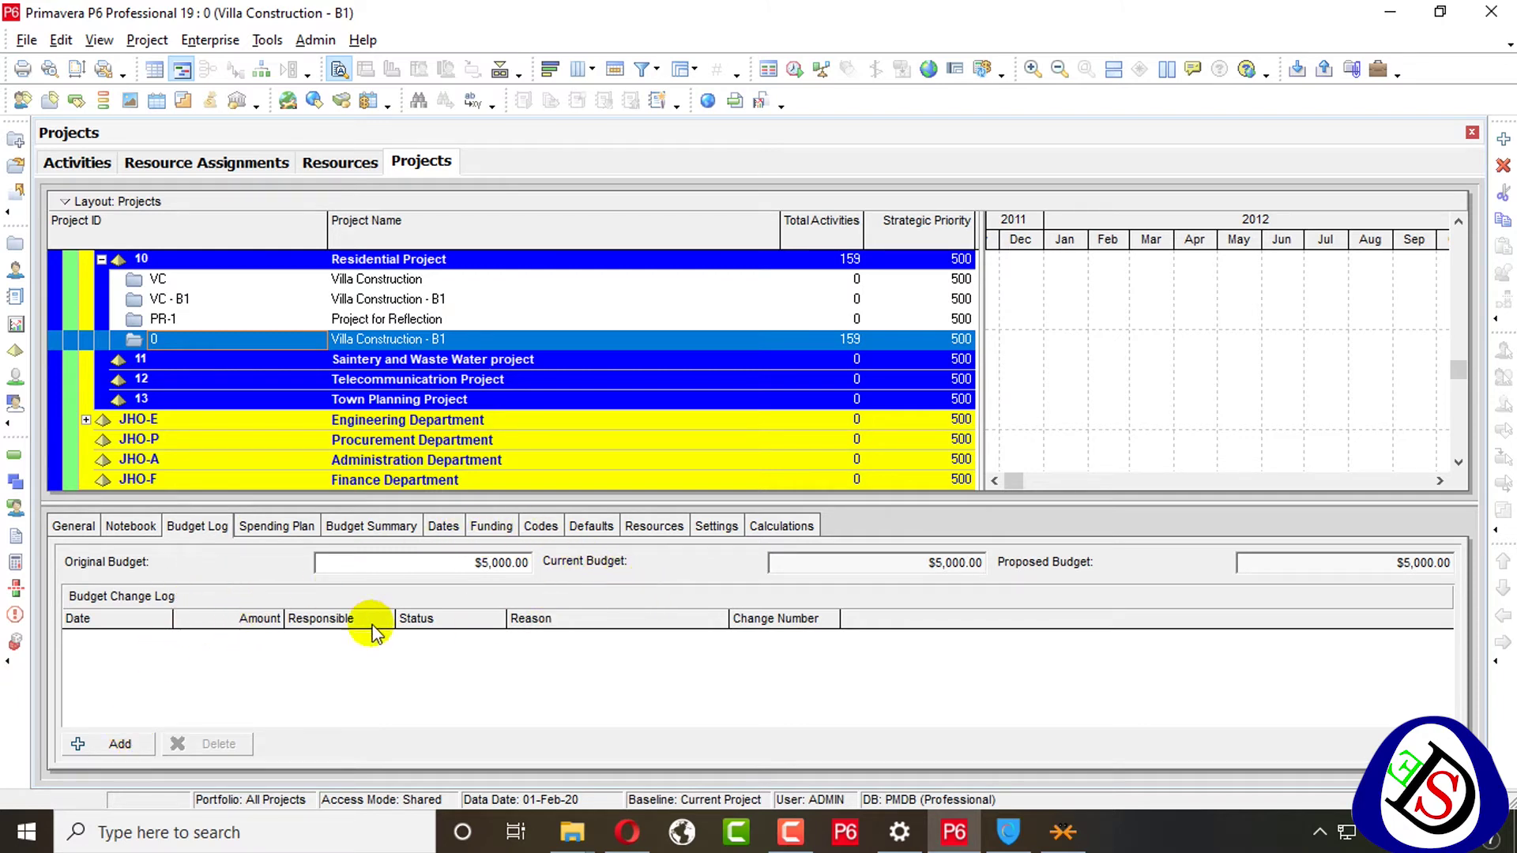
{"action": "left_click", "coordinate": [119, 744]}
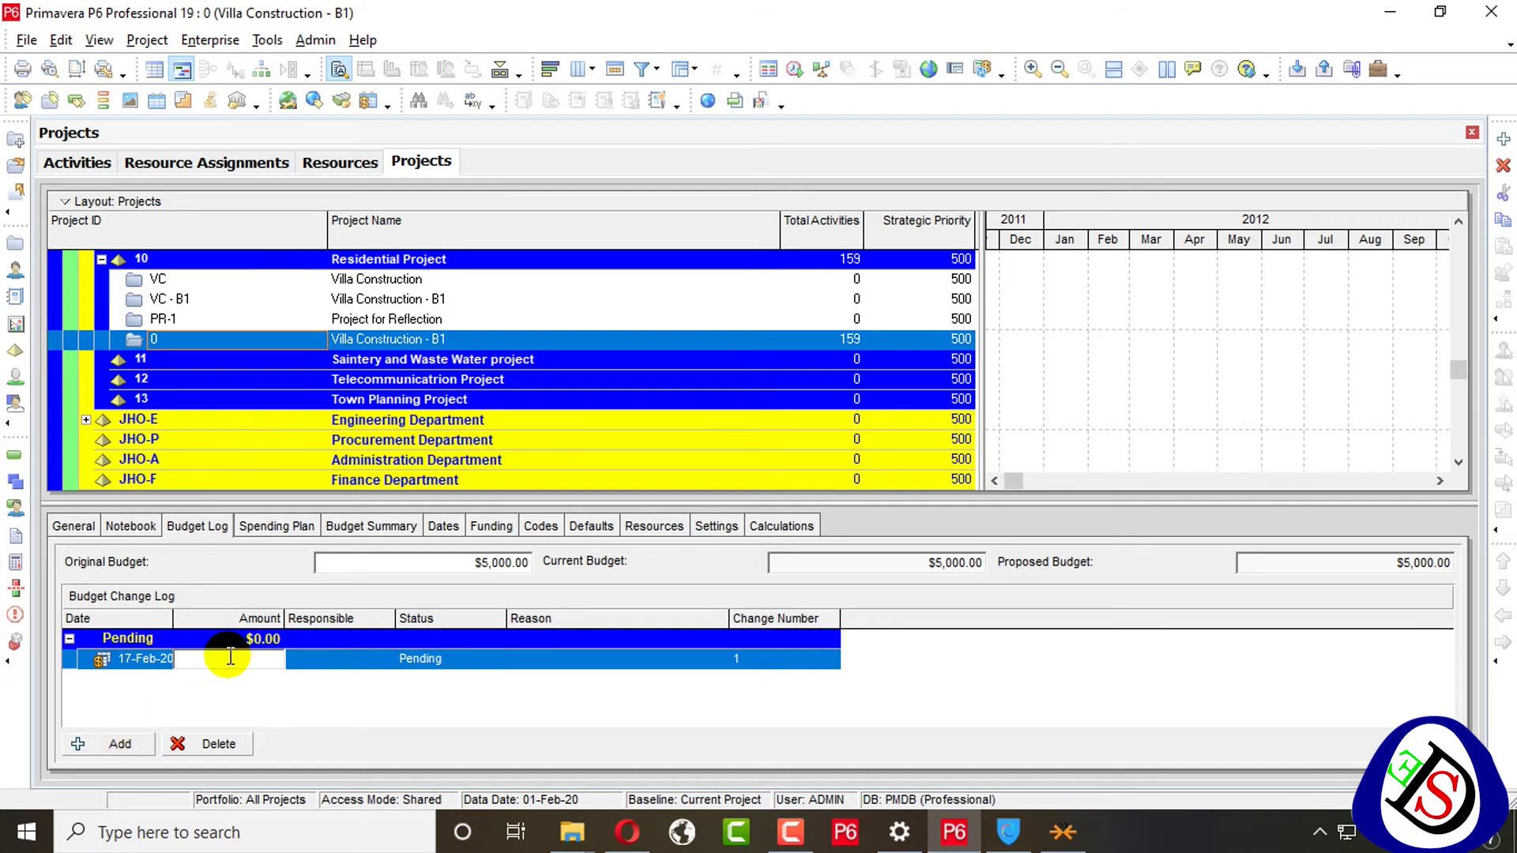
{"action": "type", "text": "100000"}
{"action": "key", "text": "Return"}
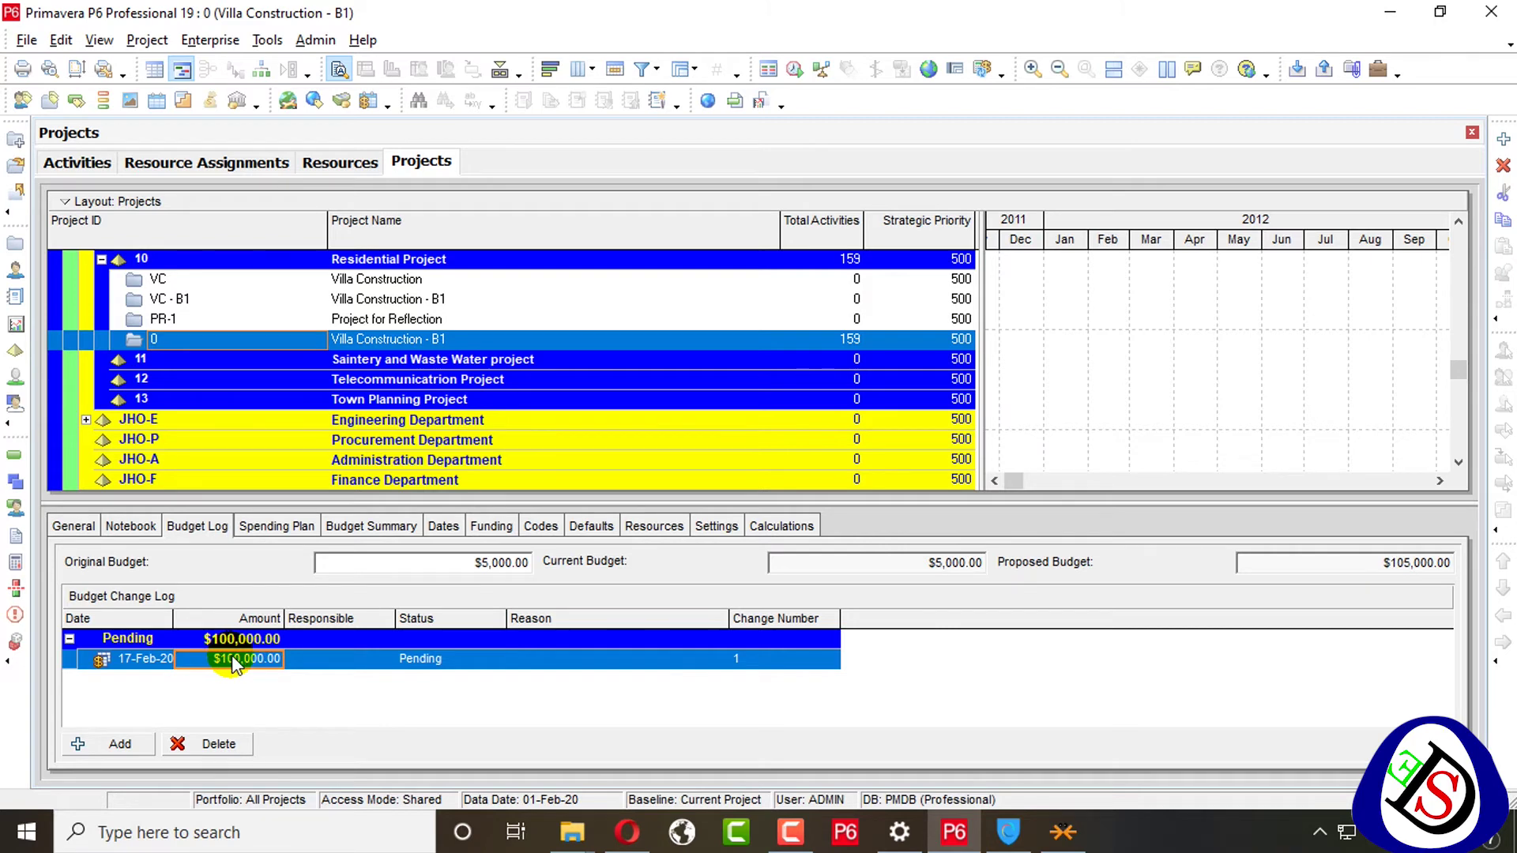
Step: Enter abc as responsible for the $100,000 budget change and set its status to Approved
{"action": "left_click", "coordinate": [347, 659]}
{"action": "left_click", "coordinate": [346, 661]}
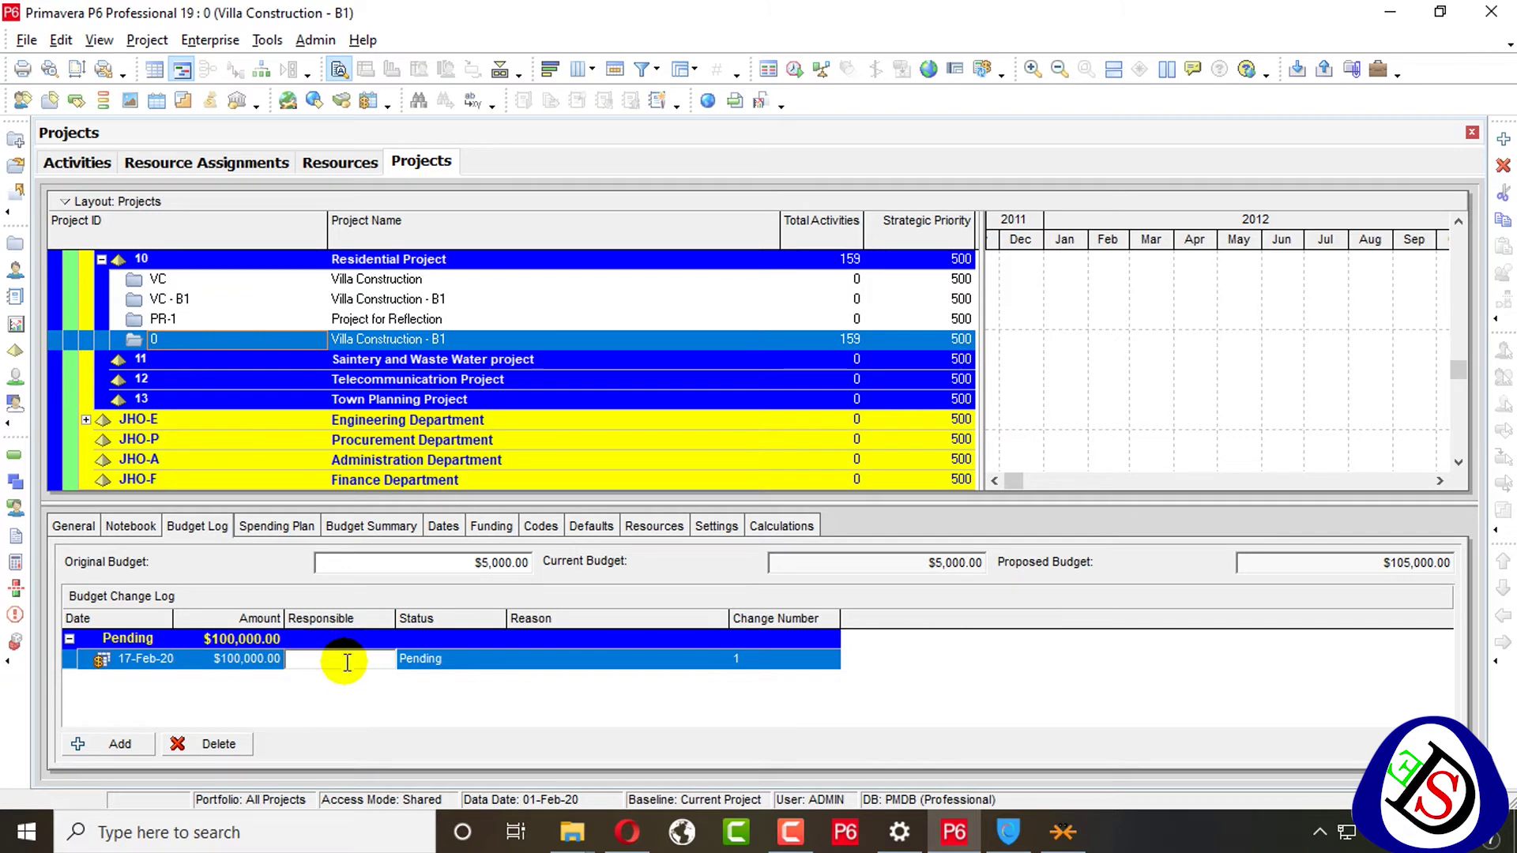
{"action": "type", "text": "abc"}
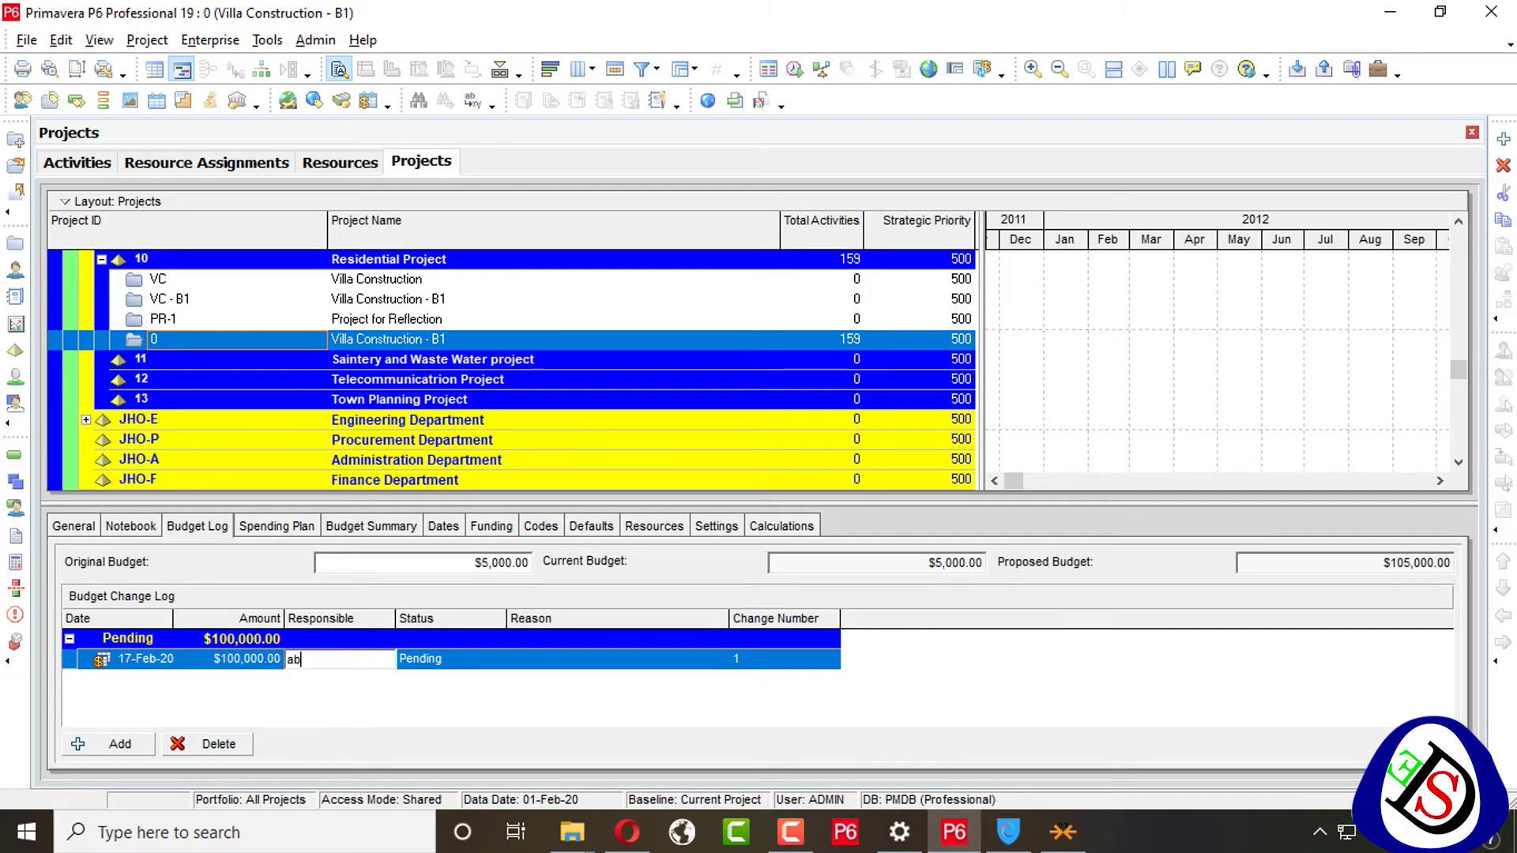
{"action": "left_click", "coordinate": [459, 661]}
{"action": "left_click", "coordinate": [460, 661]}
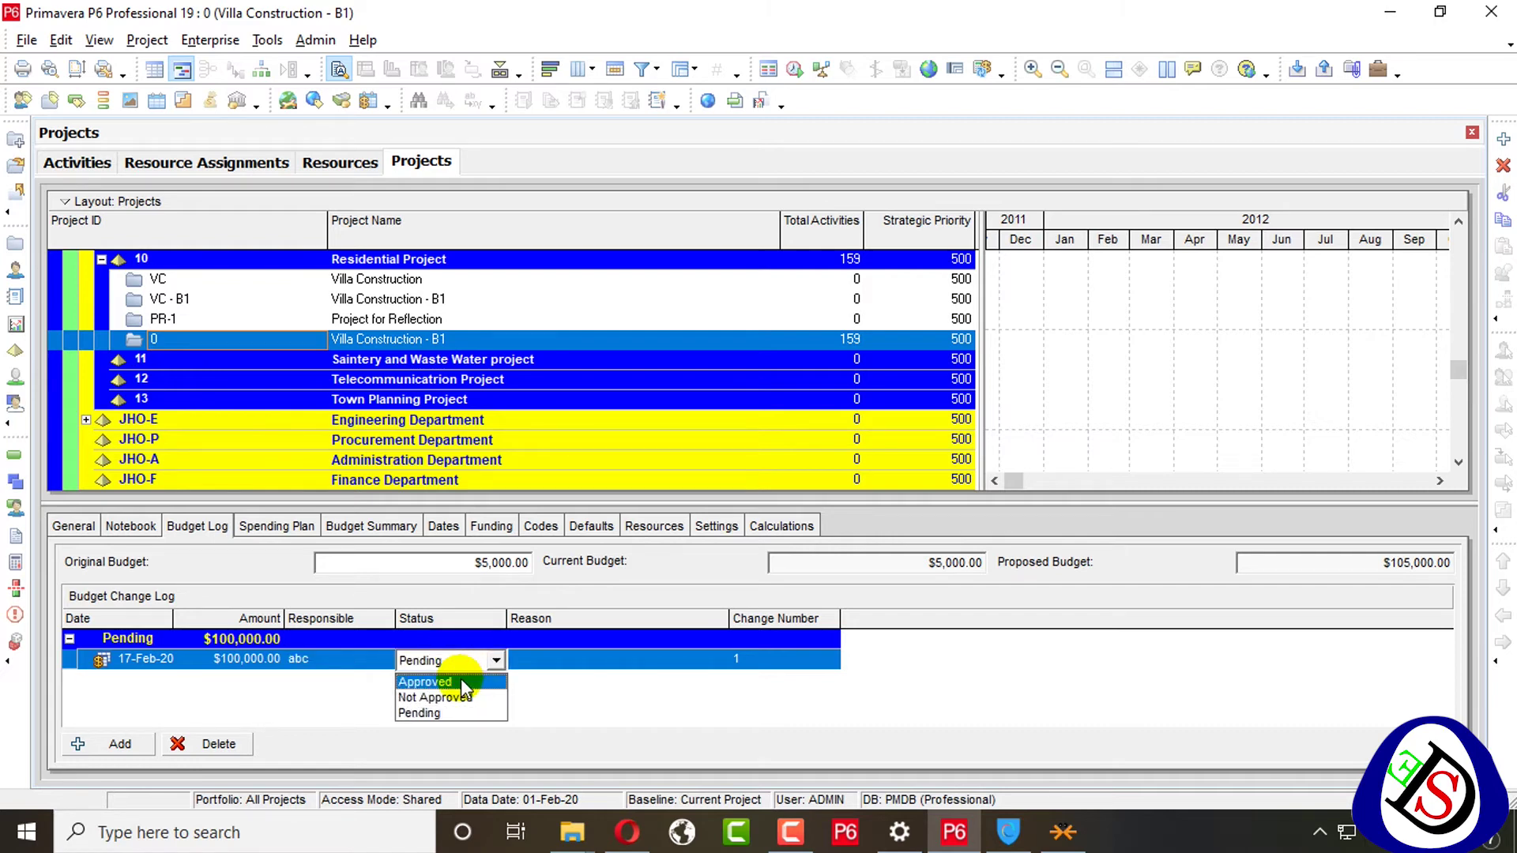
{"action": "left_click", "coordinate": [462, 682]}
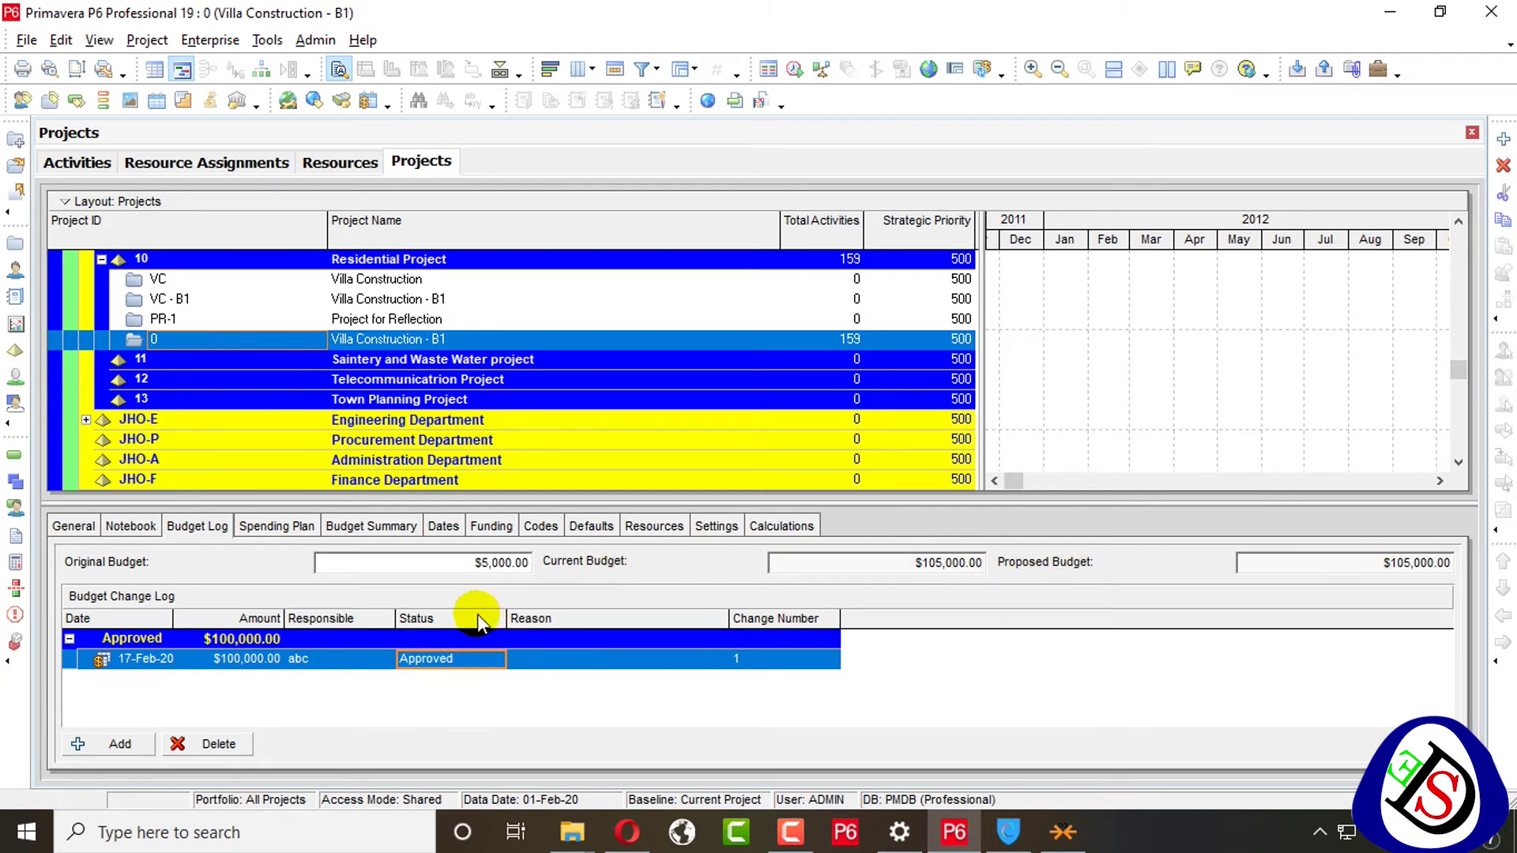
Step: Set the original budget of project 0, Villa Construction - B1, to $100,000
{"action": "left_click", "coordinate": [419, 563]}
{"action": "left_click", "coordinate": [229, 569]}
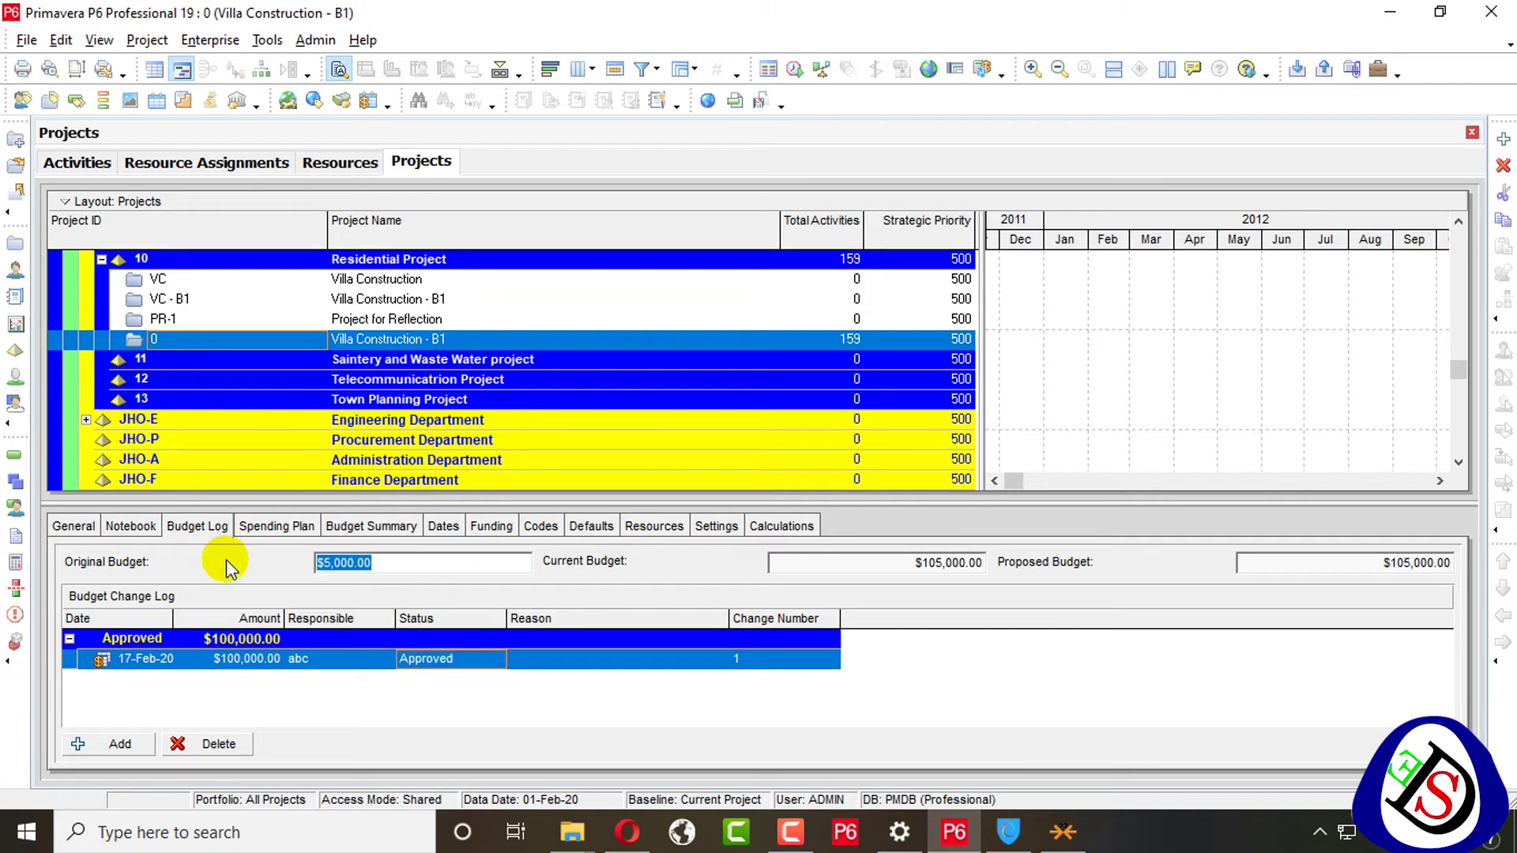
{"action": "key", "text": "Delete"}
{"action": "left_click", "coordinate": [371, 562]}
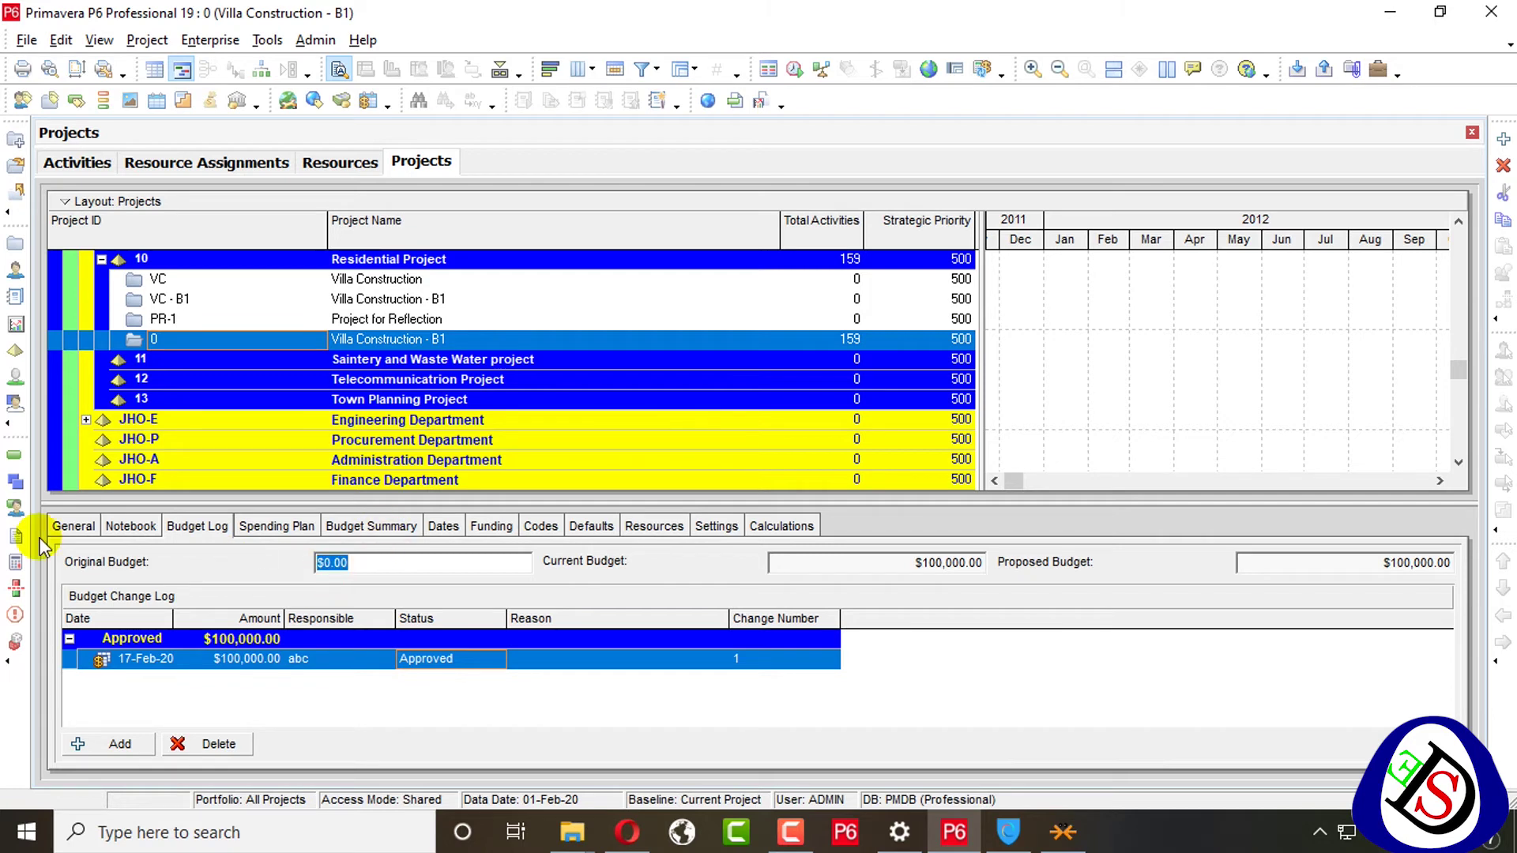
{"action": "key", "text": "Delete"}
{"action": "type", "text": "100000"}
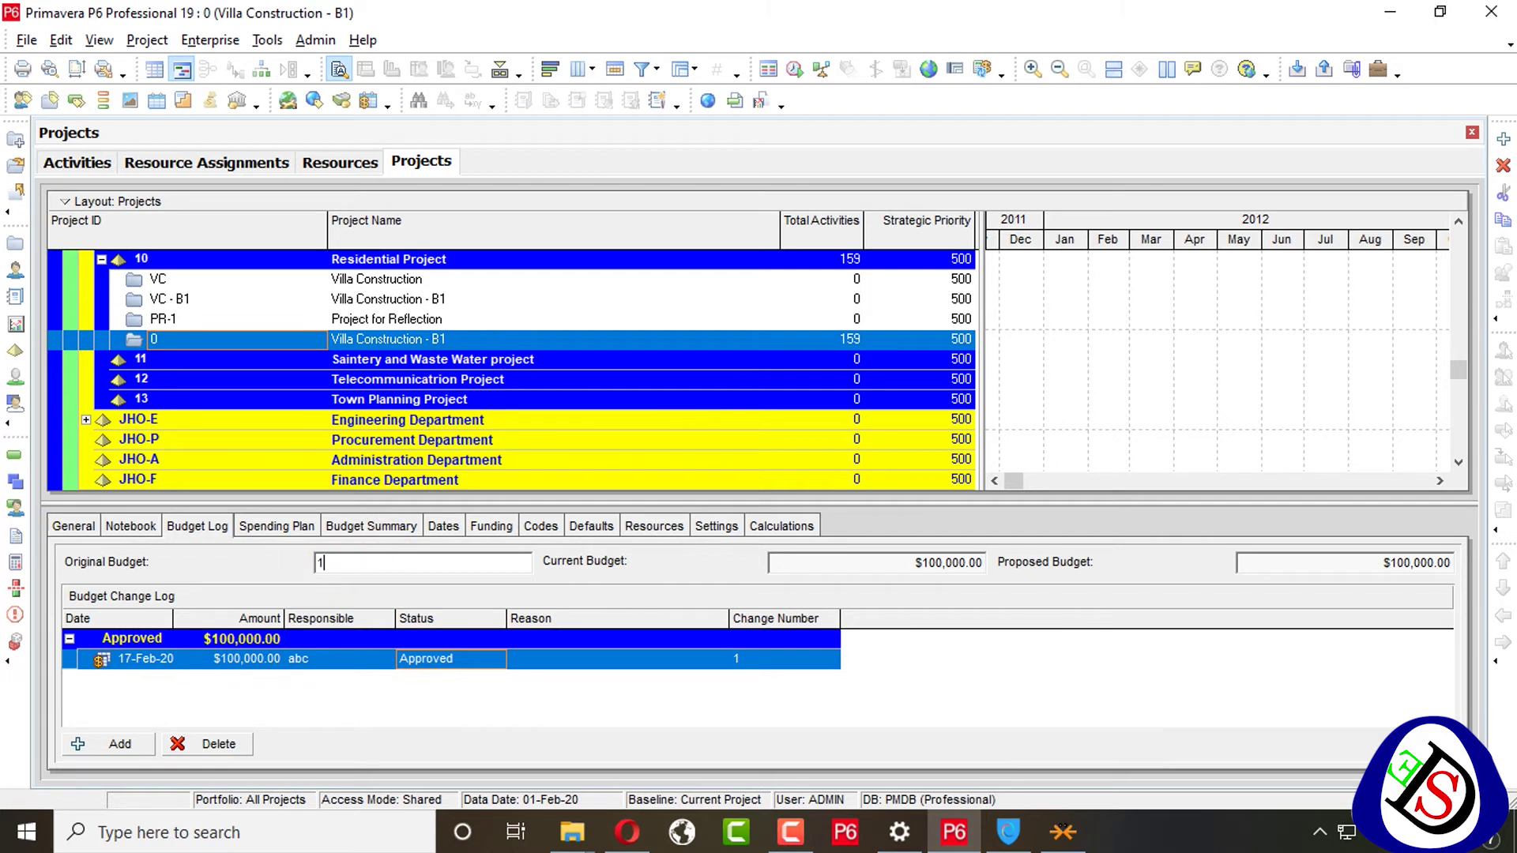
{"action": "key", "text": "Return"}
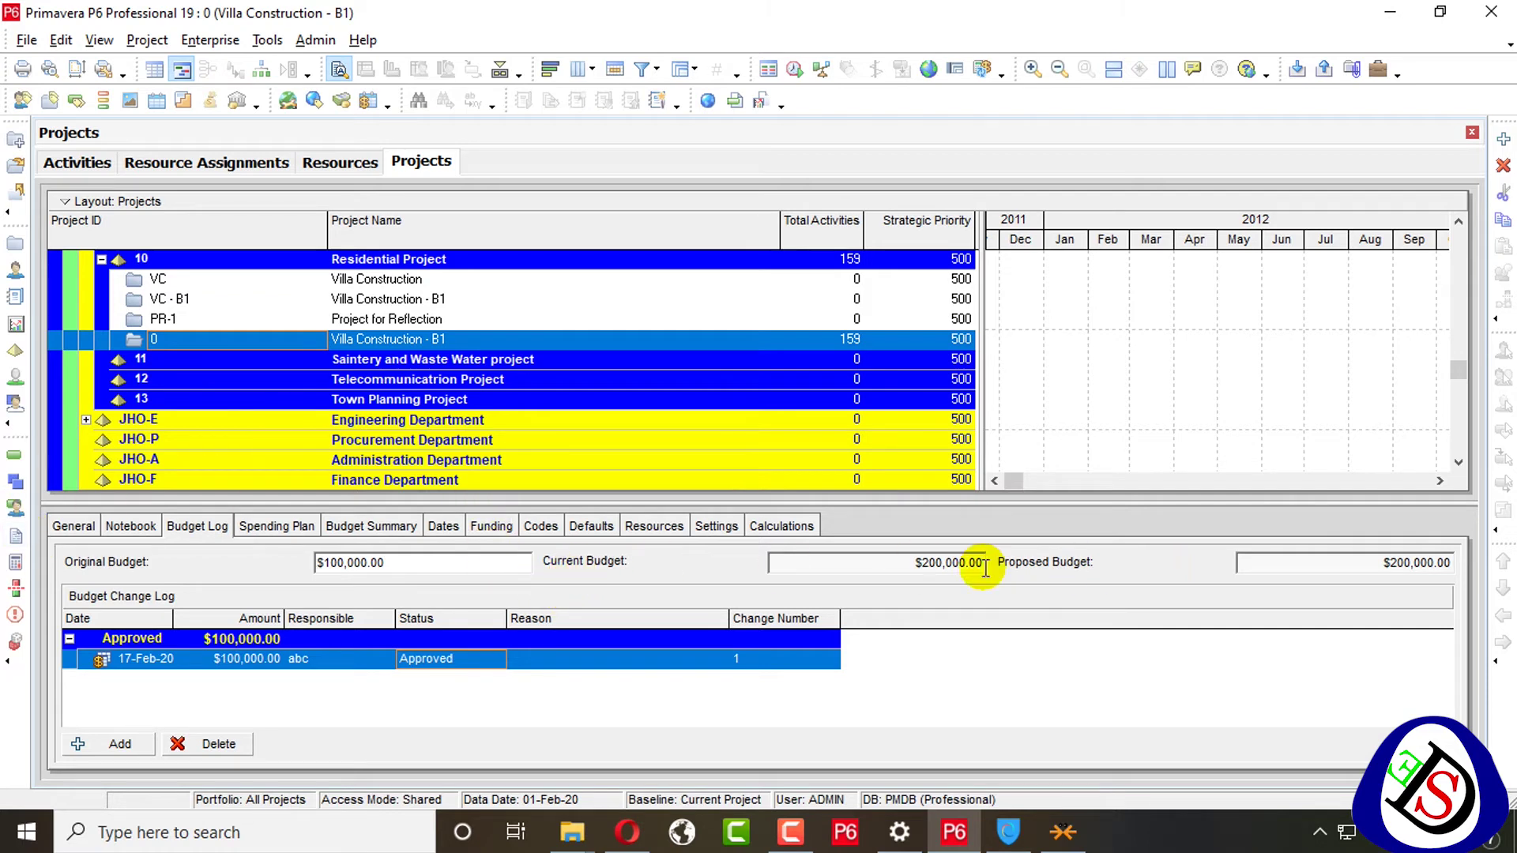
Step: Clear the original budget of project 0, Villa Construction - B1, to $0.00
{"action": "double_click", "coordinate": [479, 563]}
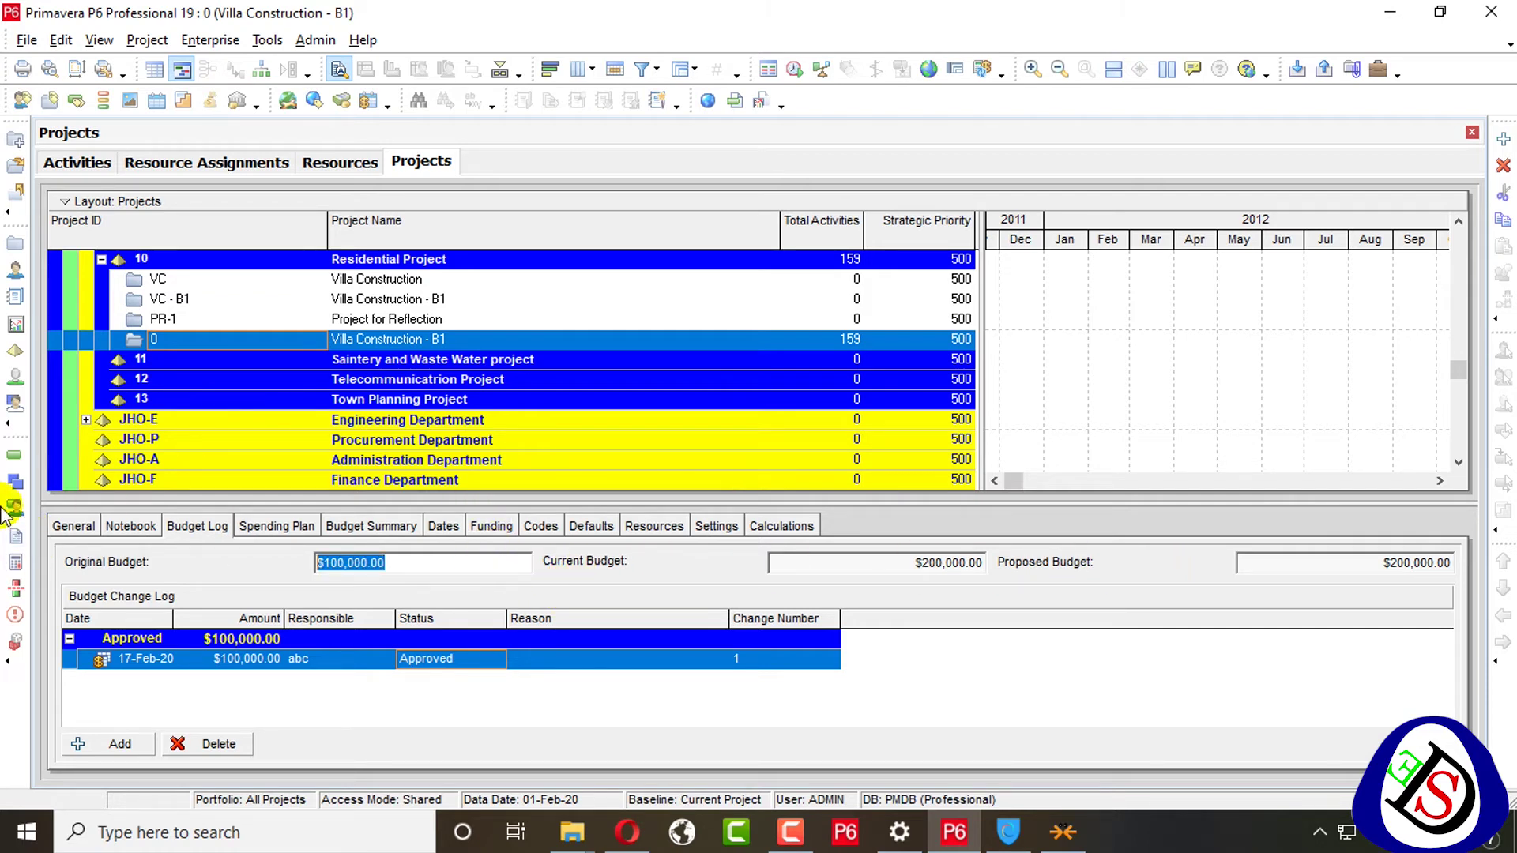
{"action": "key", "text": "Delete"}
{"action": "key", "text": "Return"}
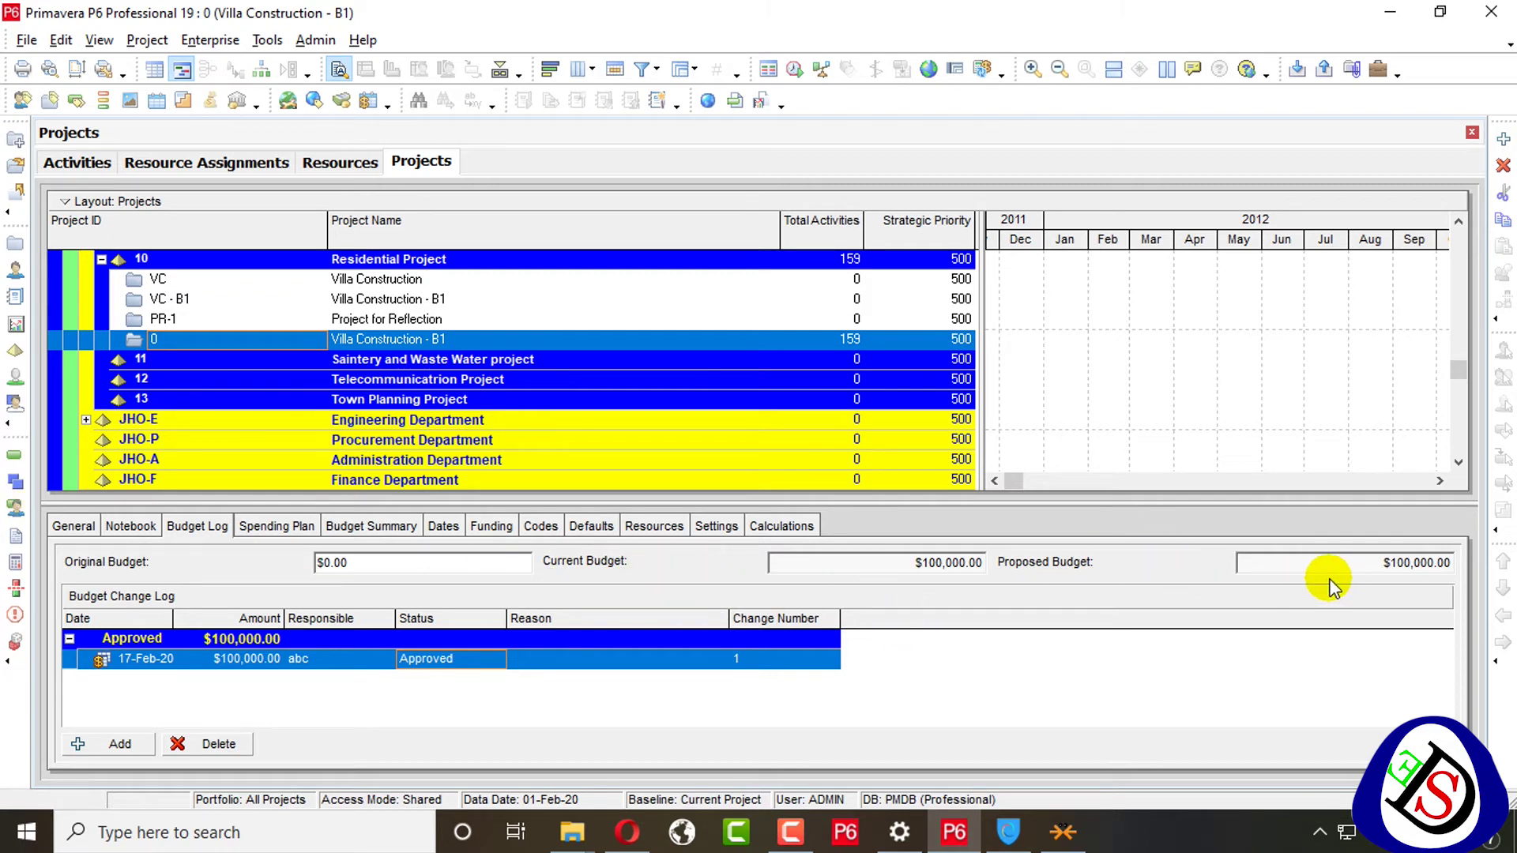
Step: Set the status of the $100,000 budget change to Pending
{"action": "left_click", "coordinate": [433, 670]}
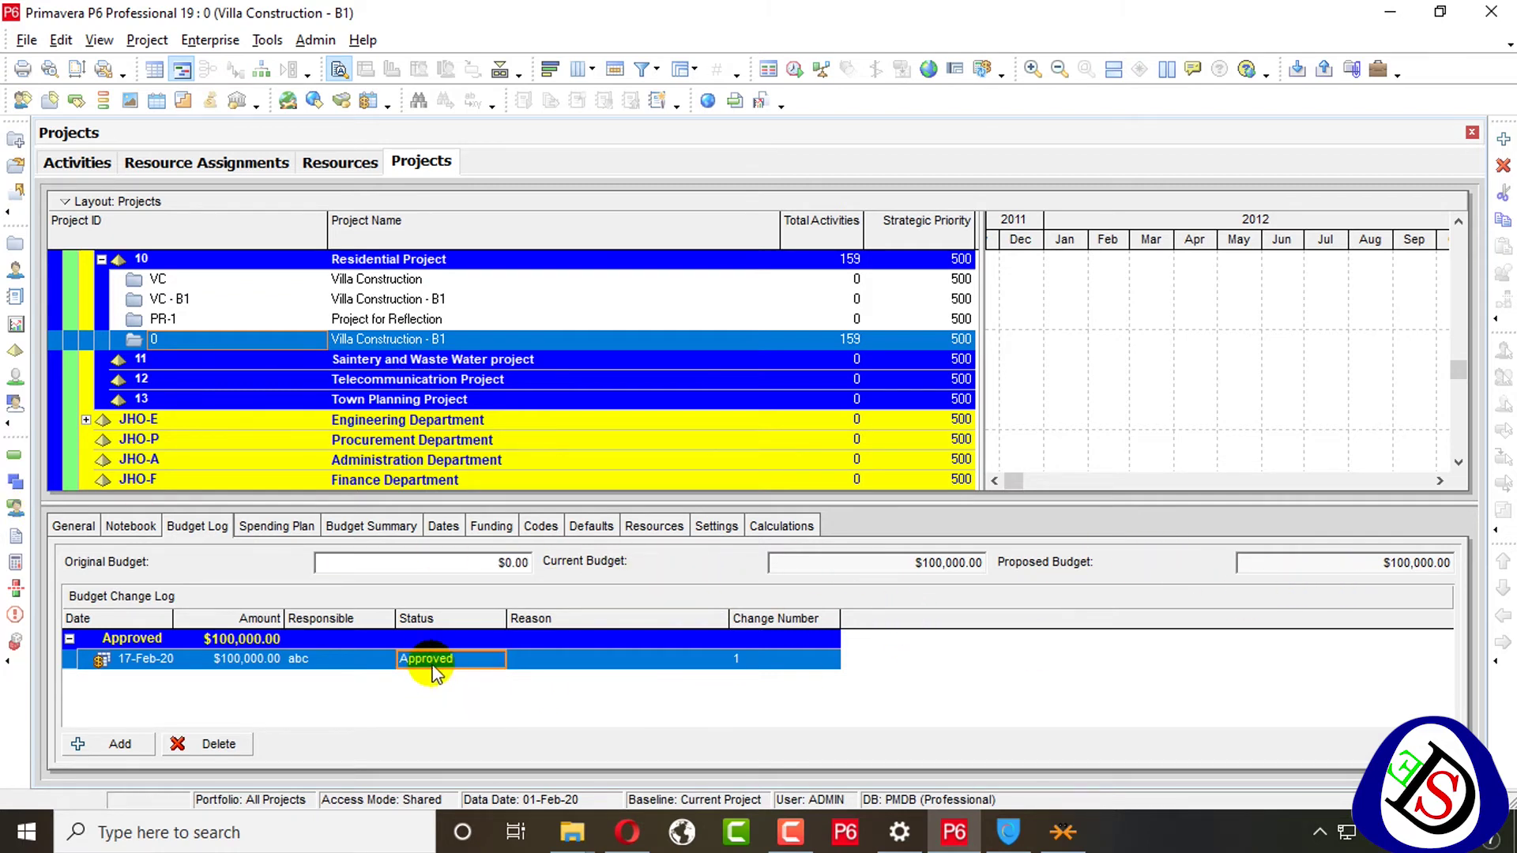
{"action": "left_click", "coordinate": [431, 661]}
{"action": "left_click", "coordinate": [423, 713]}
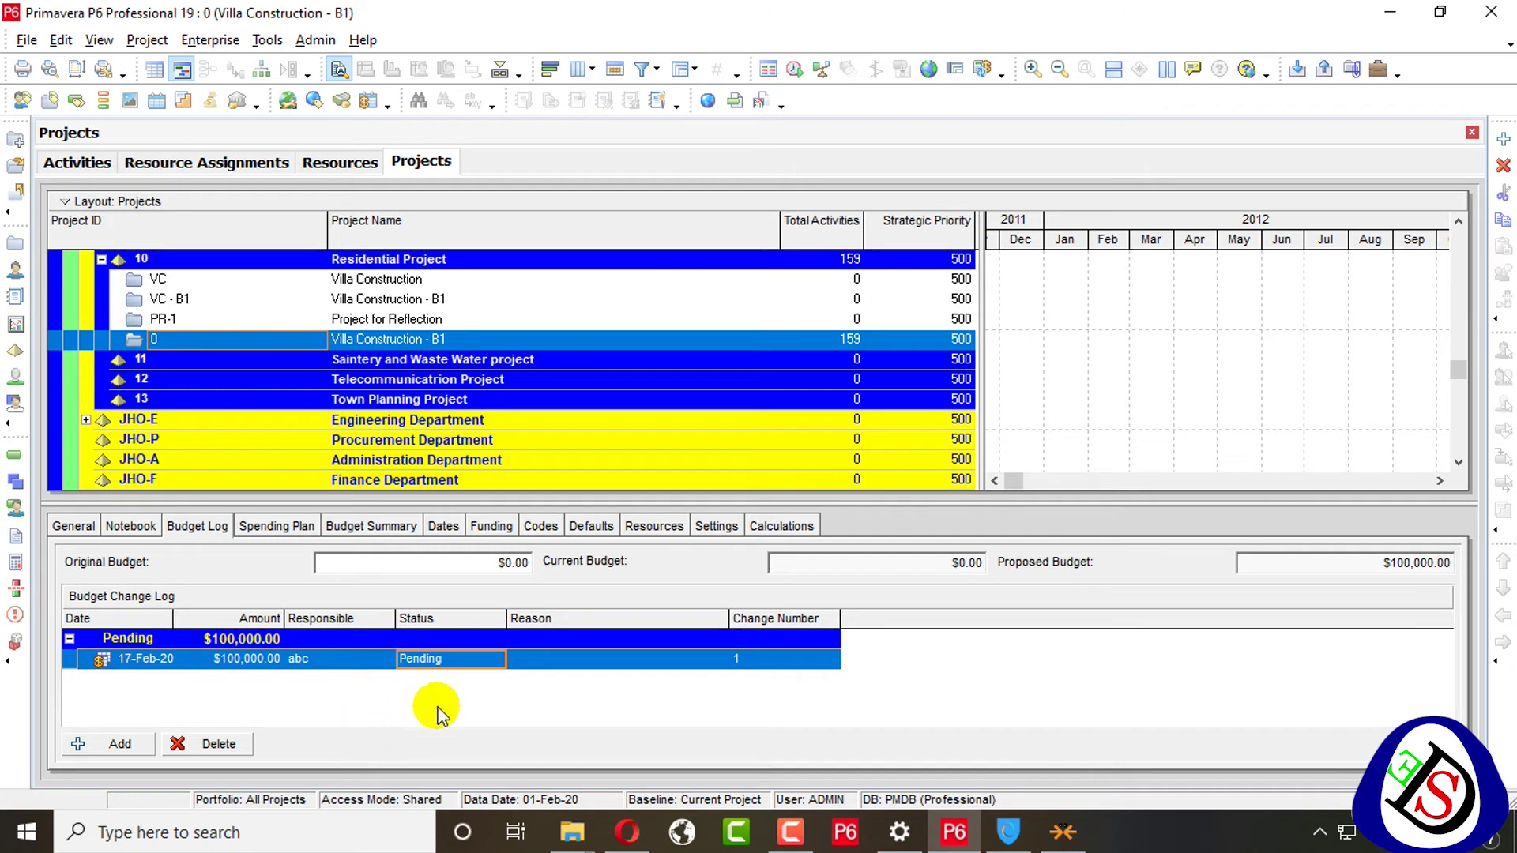
Step: Set the status of the $100,000 budget change to Not Approved
{"action": "left_click", "coordinate": [536, 659]}
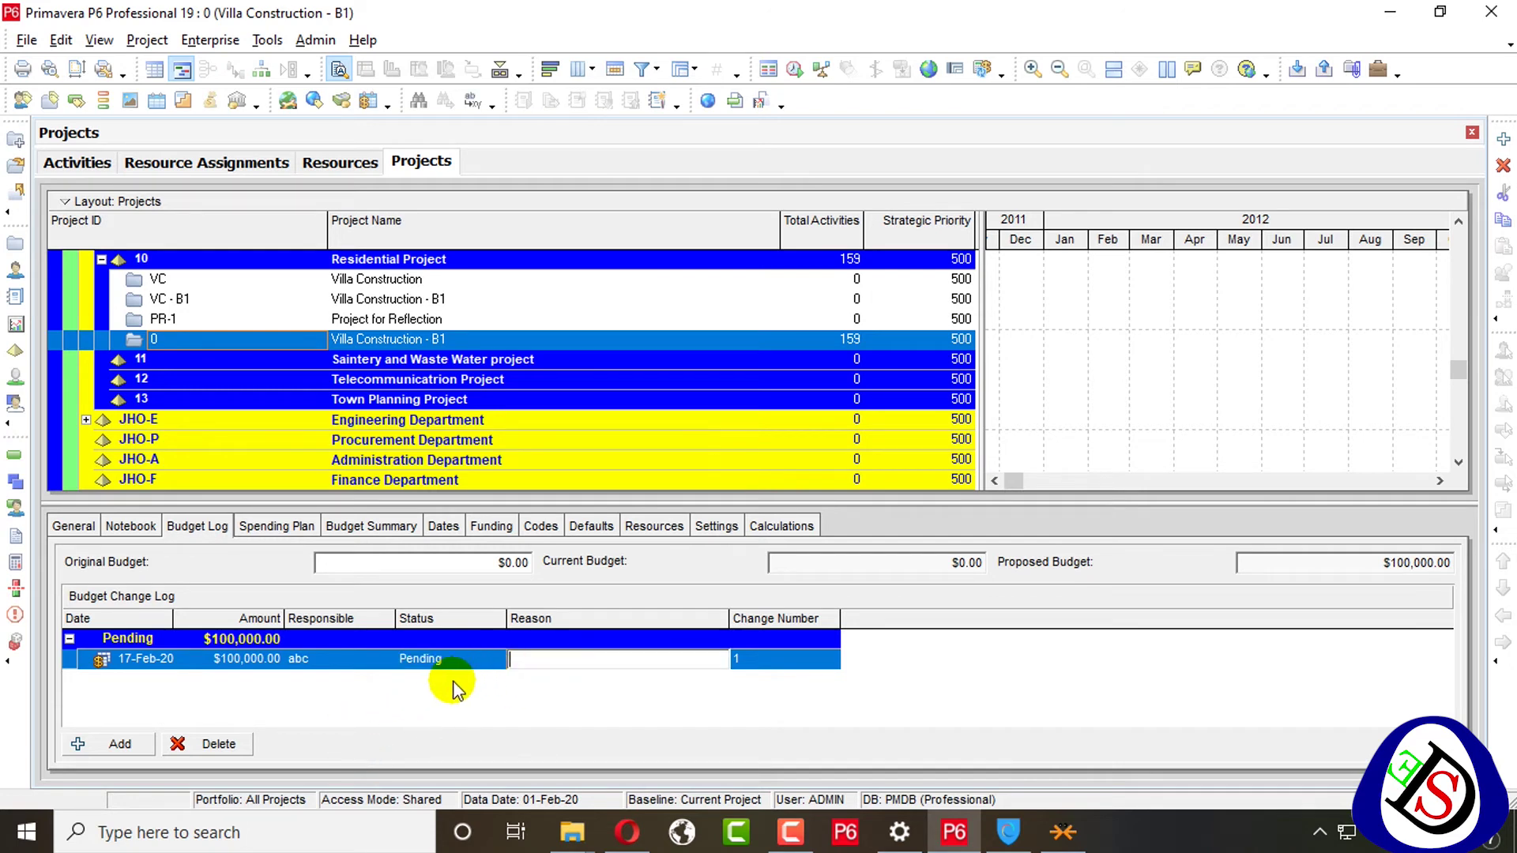
{"action": "left_click", "coordinate": [440, 662]}
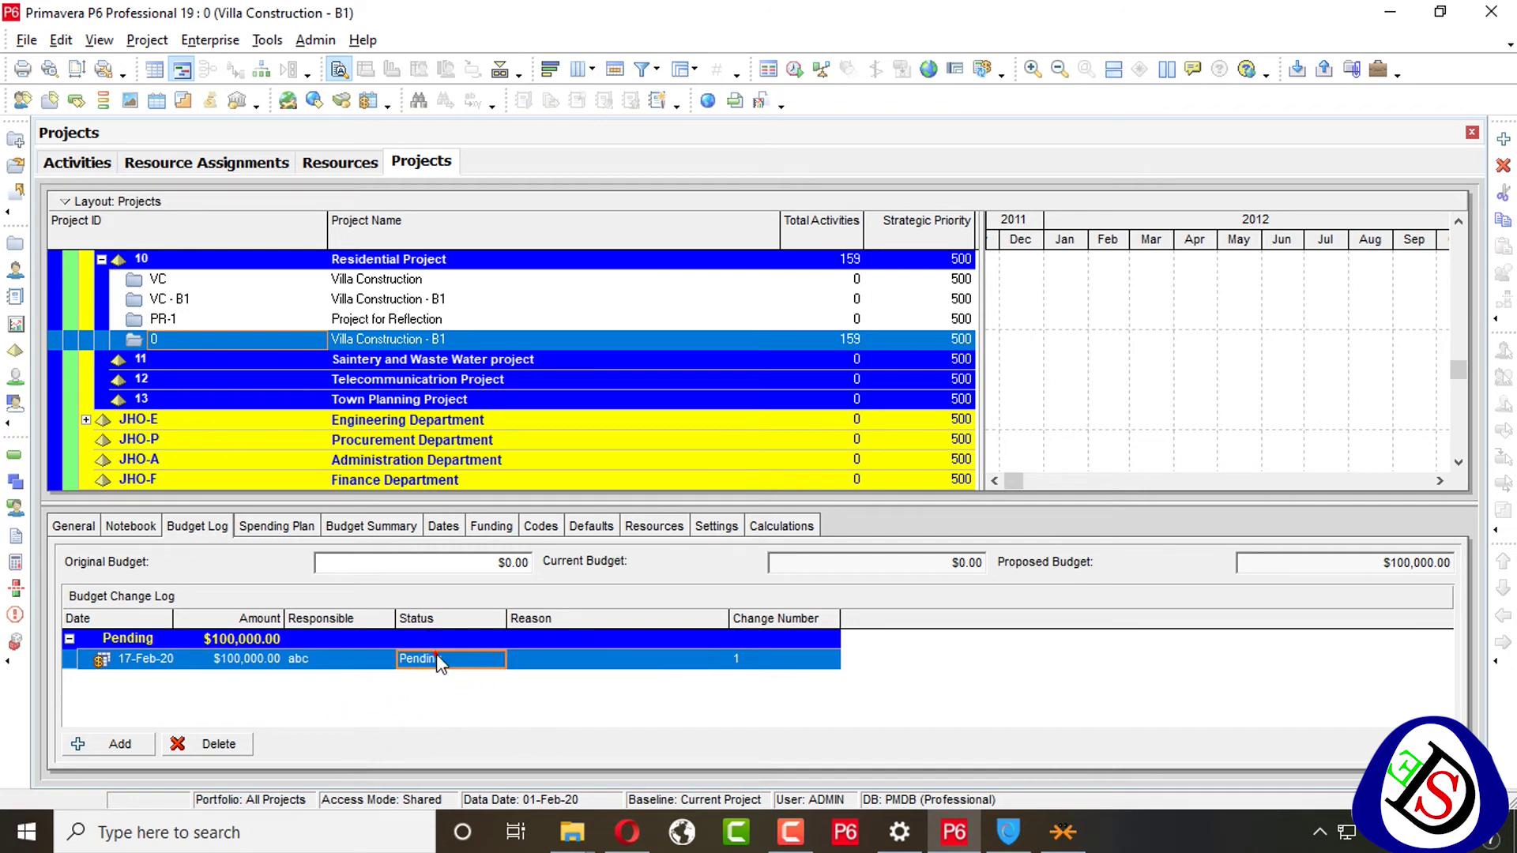
{"action": "left_click", "coordinate": [440, 662]}
{"action": "left_click", "coordinate": [588, 664]}
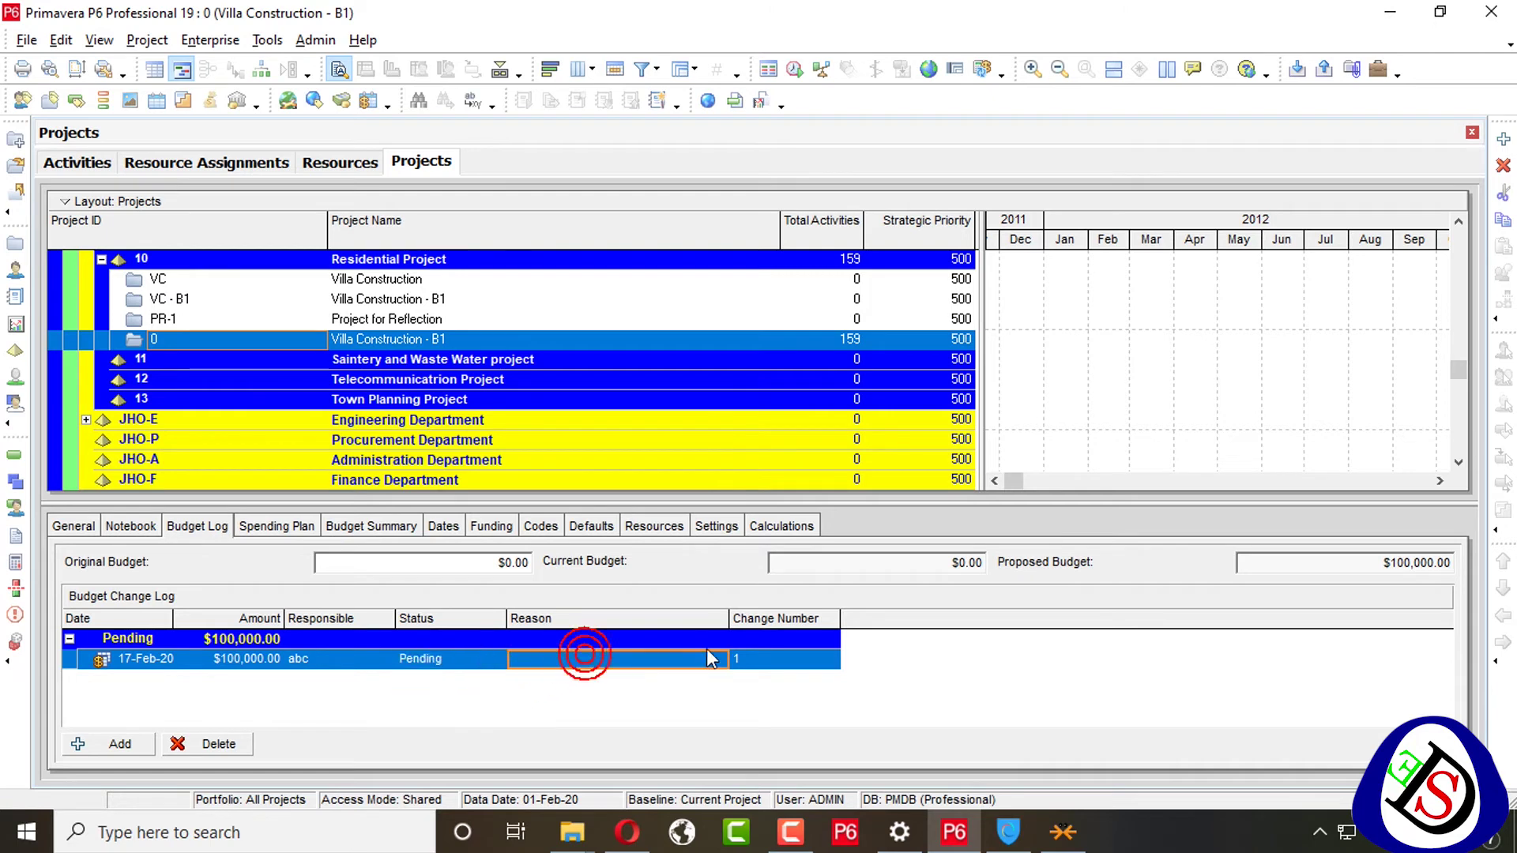
{"action": "left_click", "coordinate": [754, 658]}
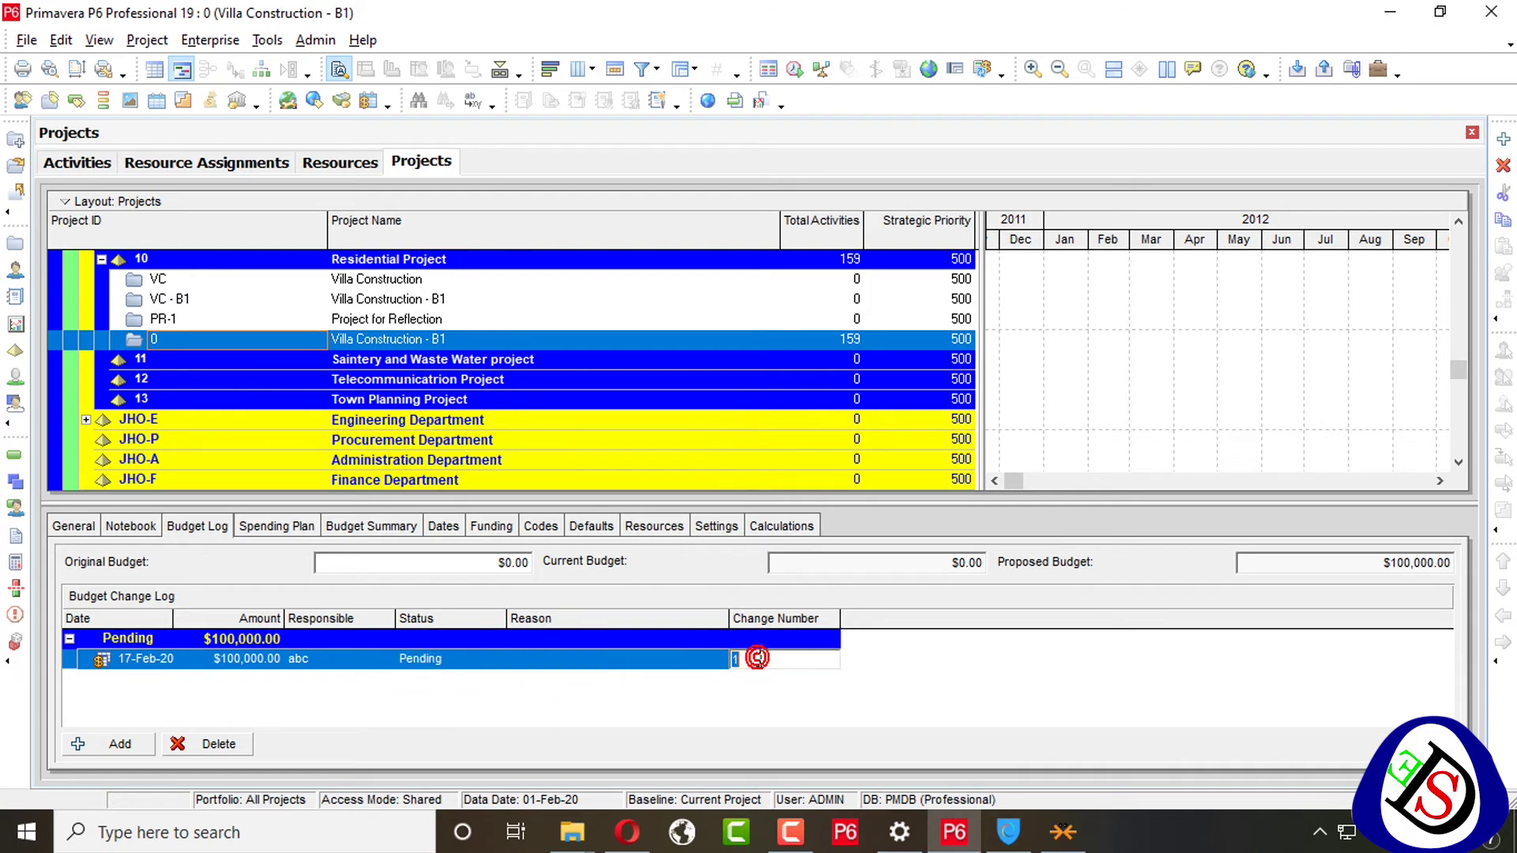
{"action": "left_click", "coordinate": [437, 660]}
{"action": "left_click", "coordinate": [454, 672]}
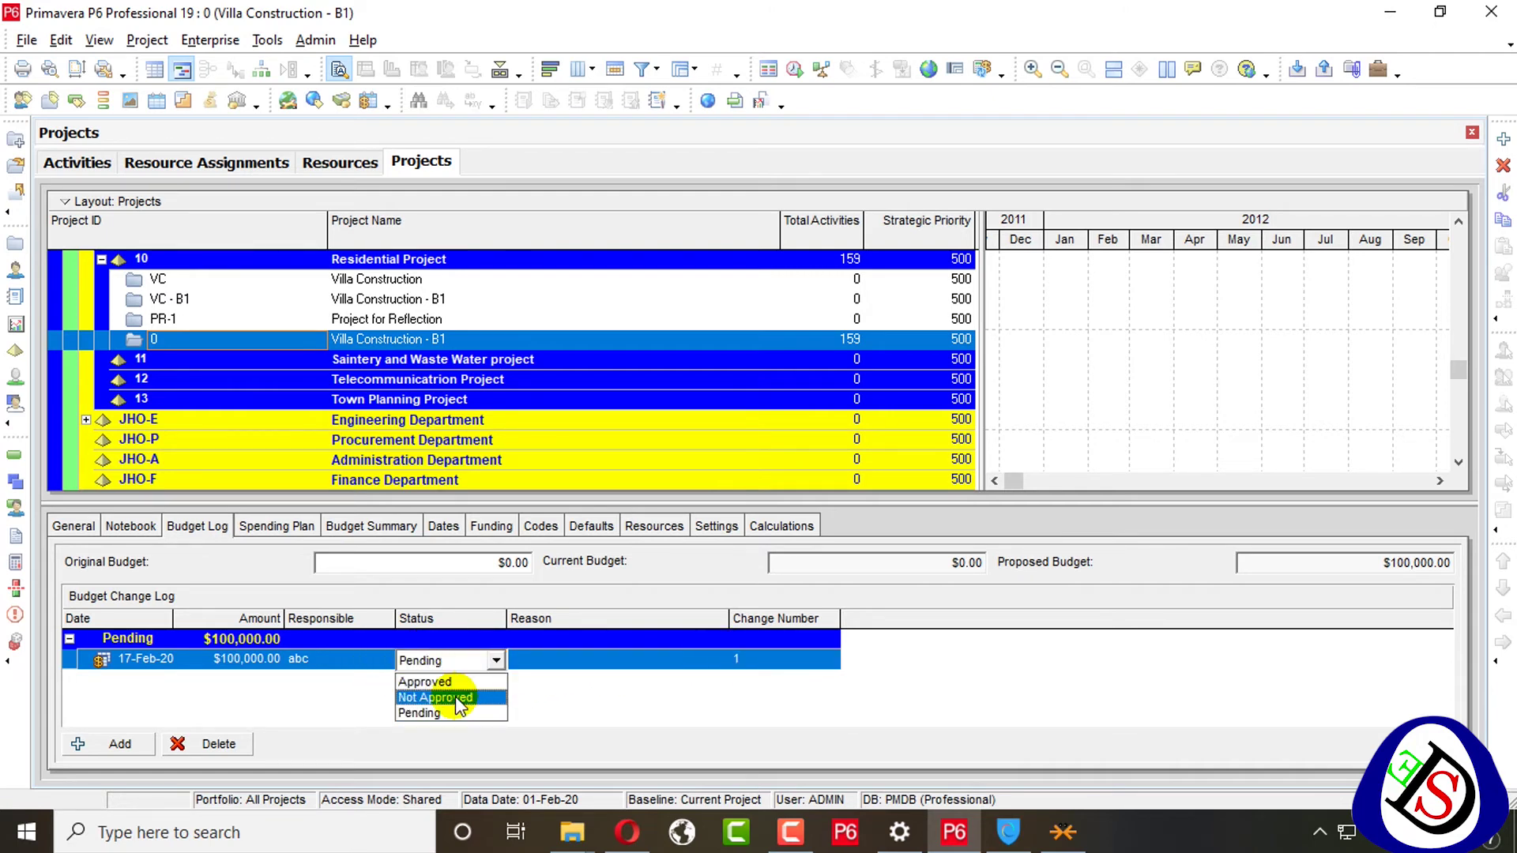
{"action": "left_click", "coordinate": [451, 698]}
Step: Set the status of the $100,000 budget change to Approved
{"action": "left_click", "coordinate": [495, 661]}
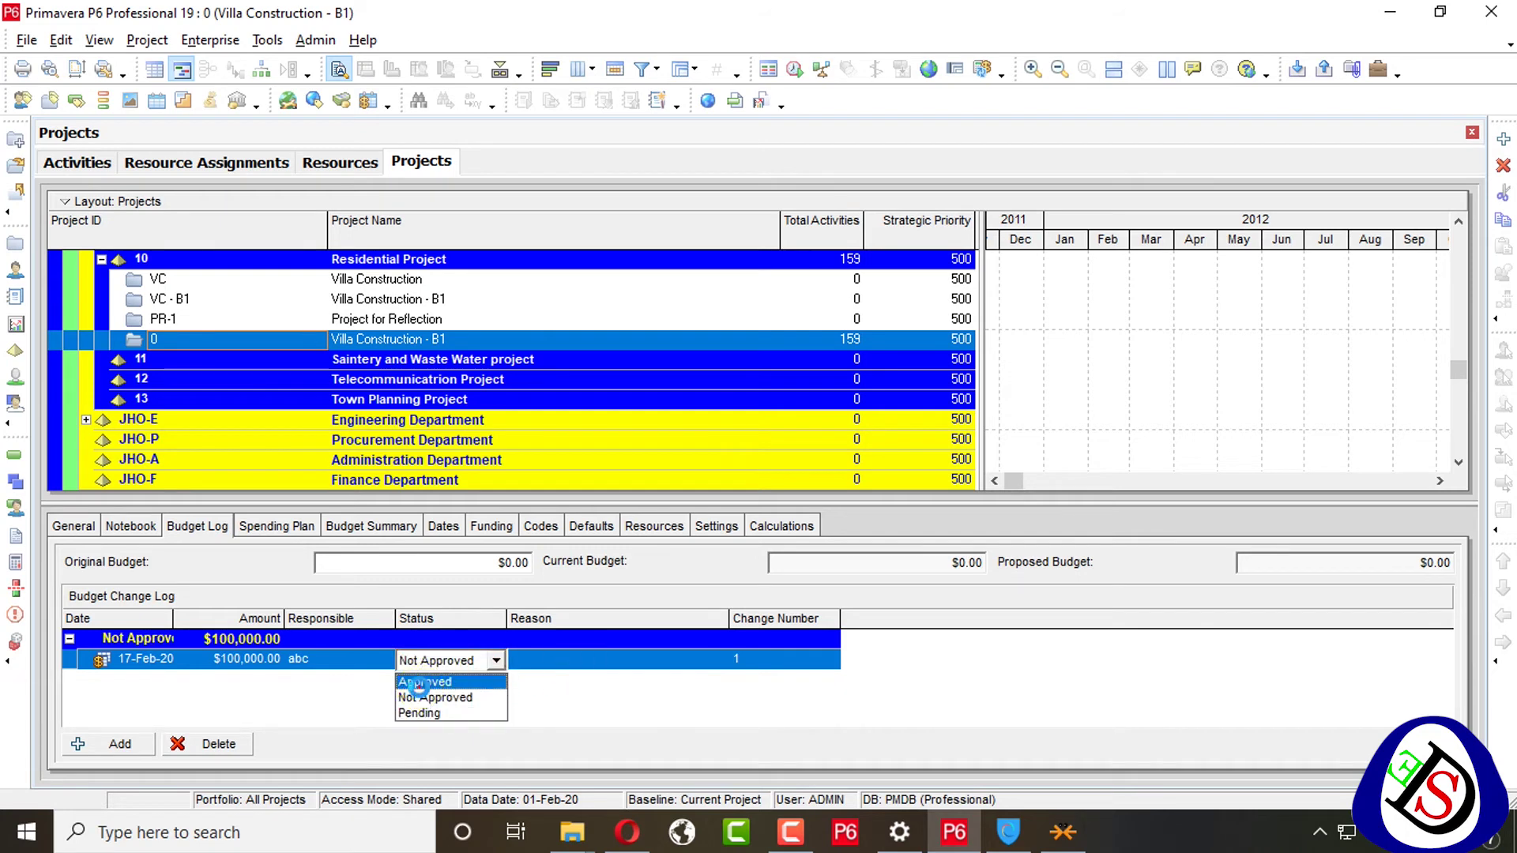
{"action": "left_click", "coordinate": [425, 681]}
{"action": "left_click", "coordinate": [557, 660]}
{"action": "left_click", "coordinate": [577, 681]}
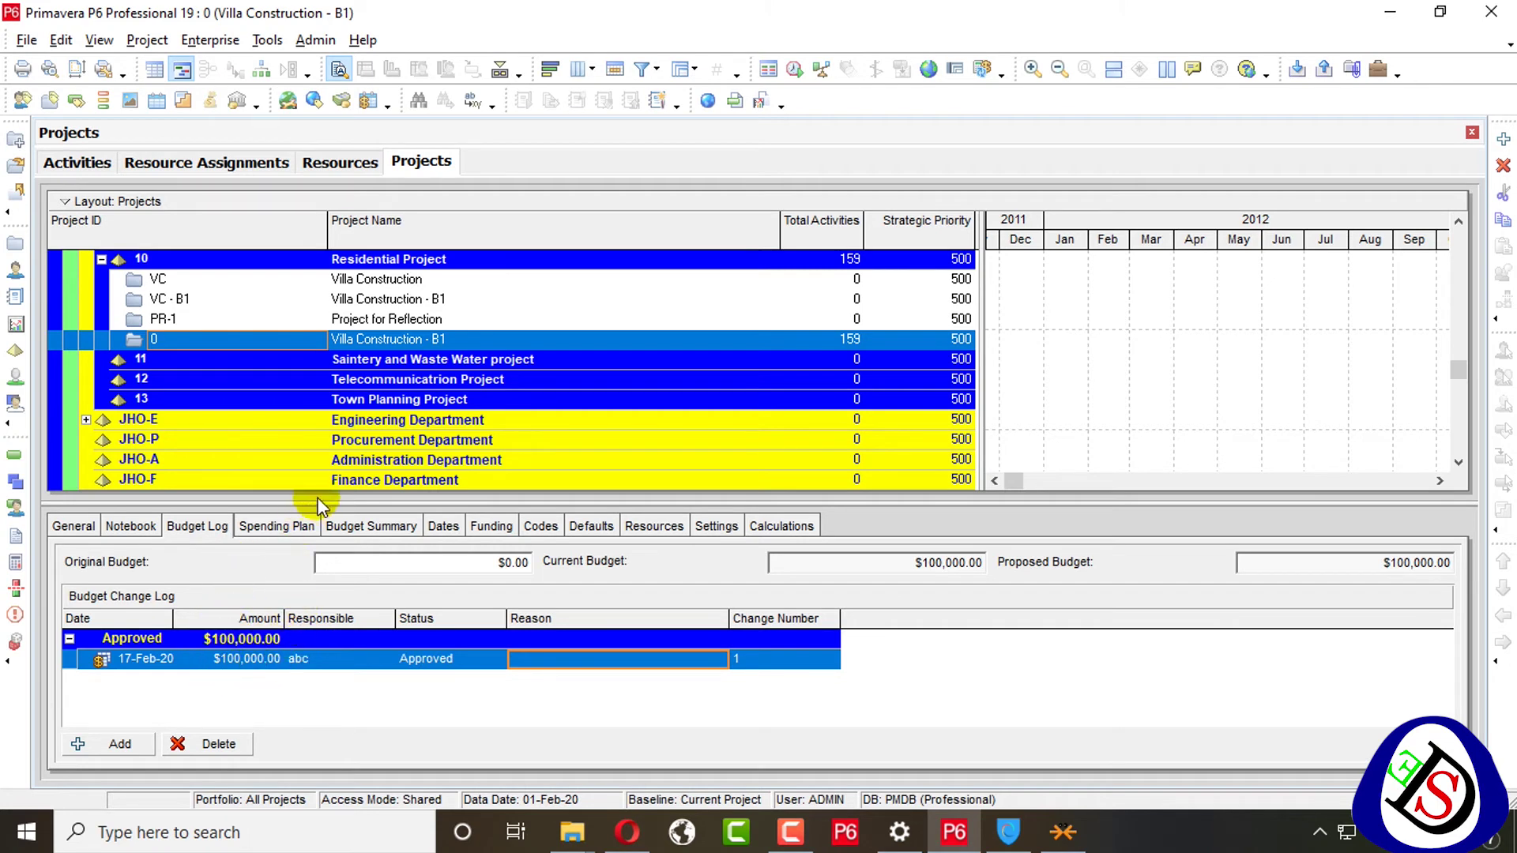
Step: Set the 19-Oct spending plan of project 0, Villa Construction - B1, to $50,000
{"action": "left_click", "coordinate": [281, 528]}
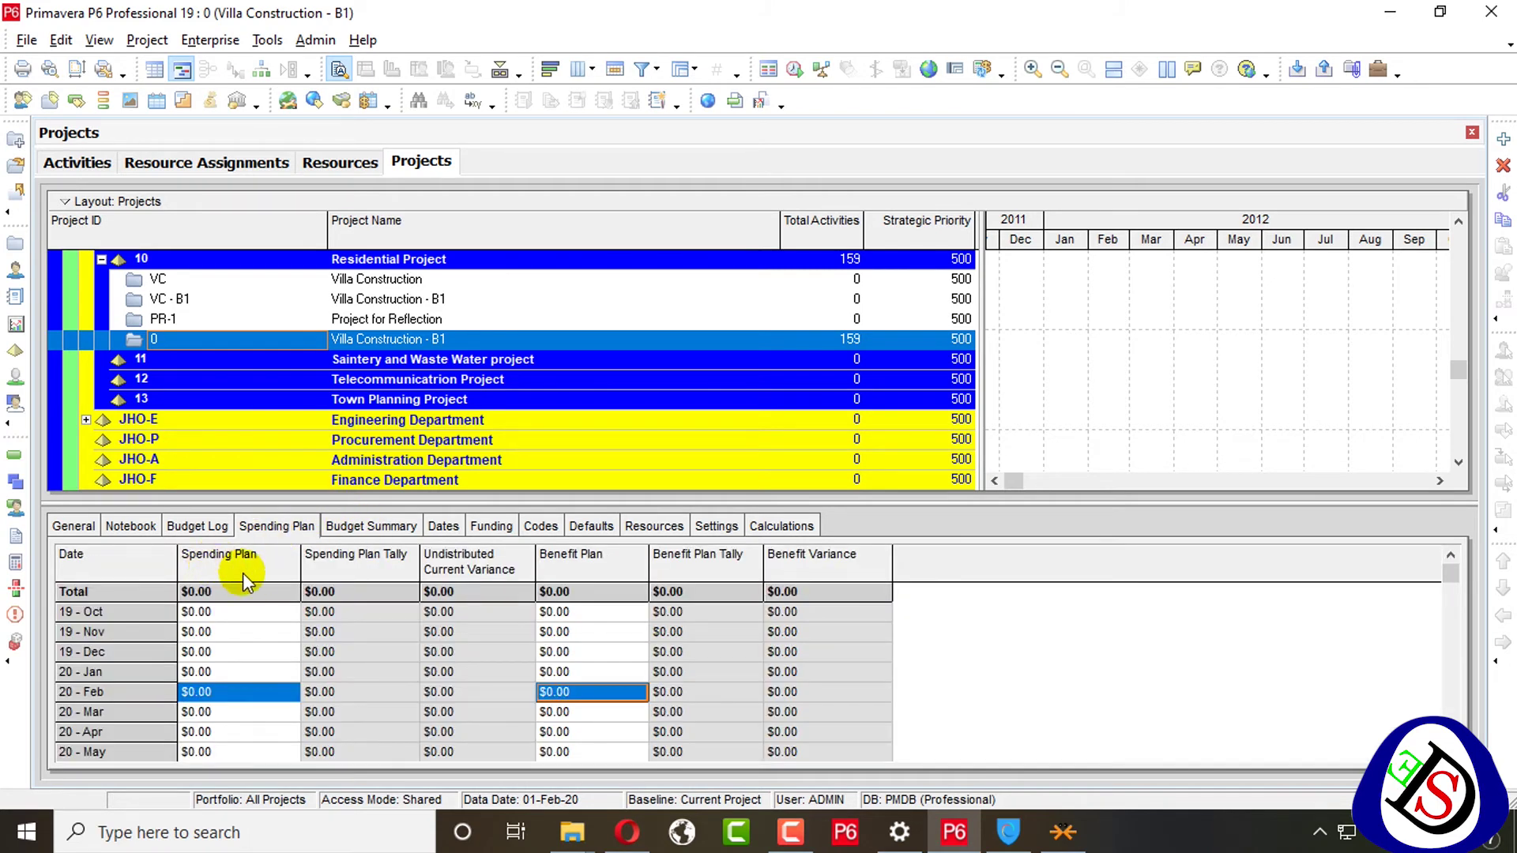
{"action": "double_click", "coordinate": [262, 613]}
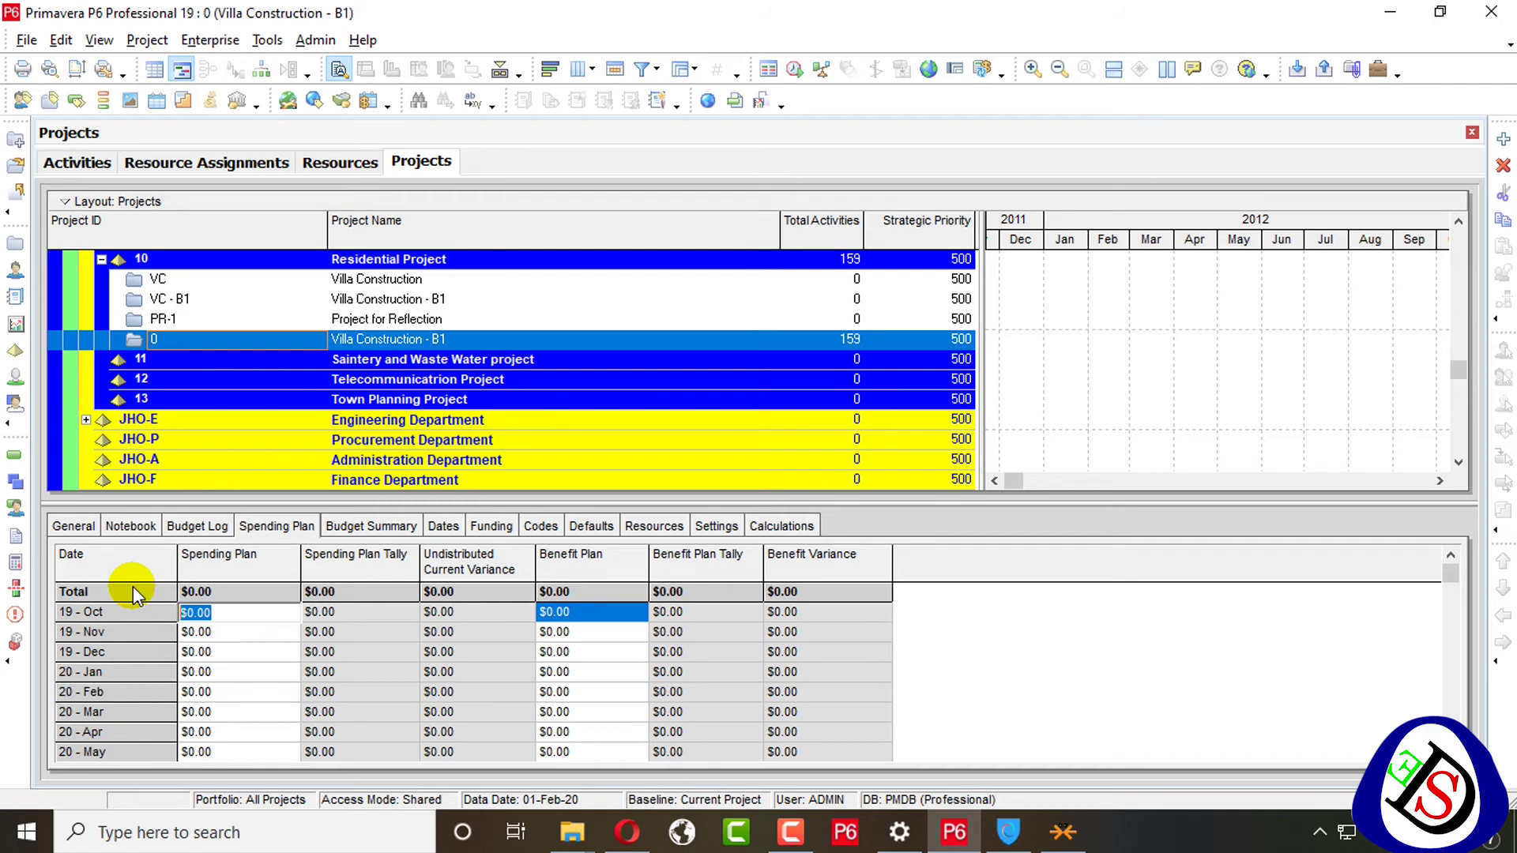
{"action": "left_click", "coordinate": [138, 652]}
{"action": "scroll", "coordinate": [167, 660], "scroll_direction": "down", "scroll_amount": 2}
{"action": "scroll", "coordinate": [167, 660], "scroll_direction": "up", "scroll_amount": 2}
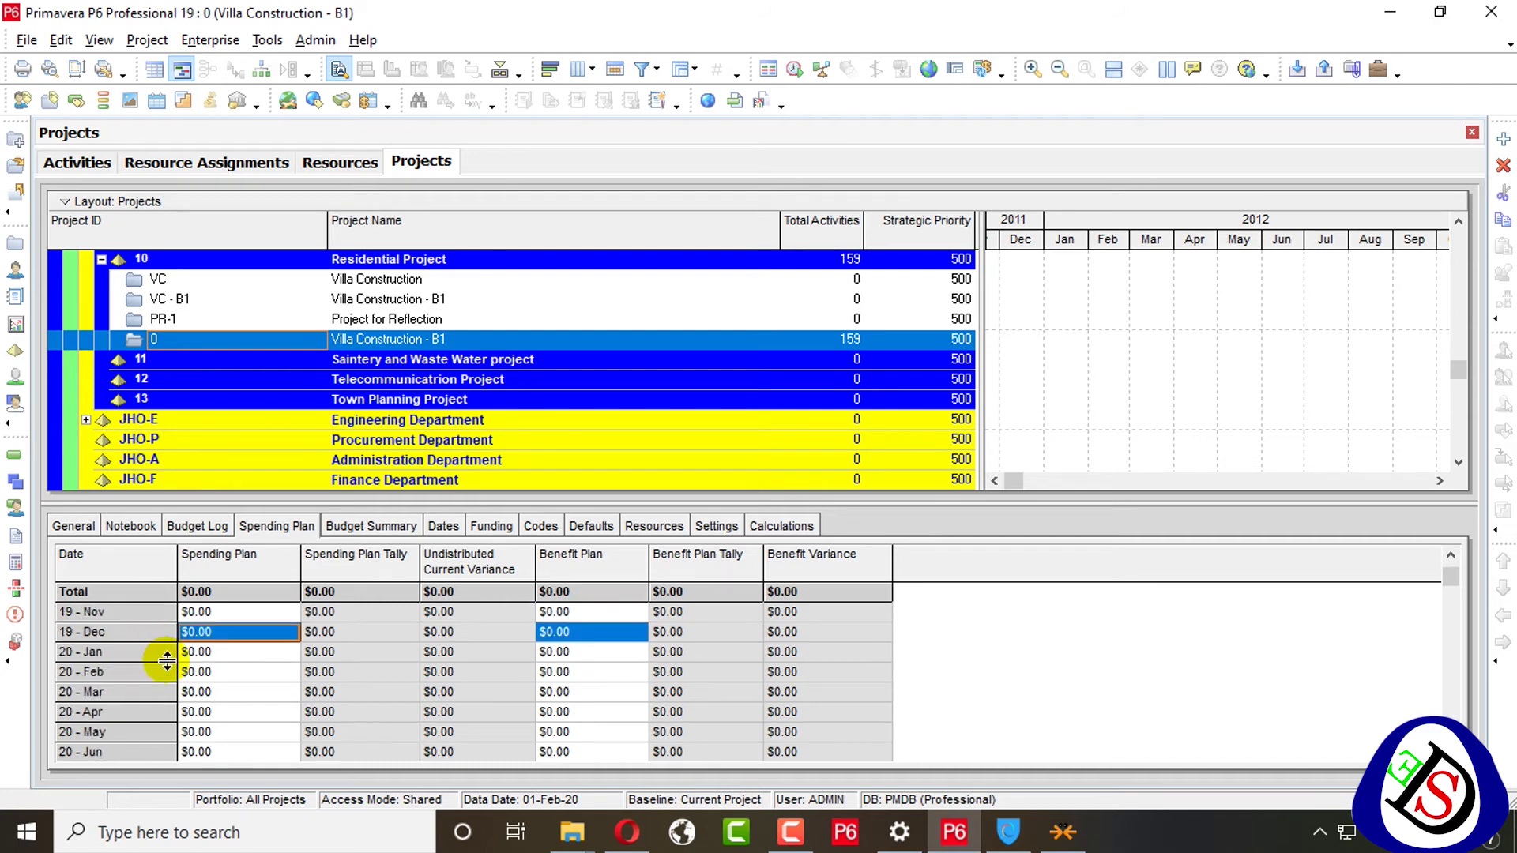
{"action": "double_click", "coordinate": [221, 619]}
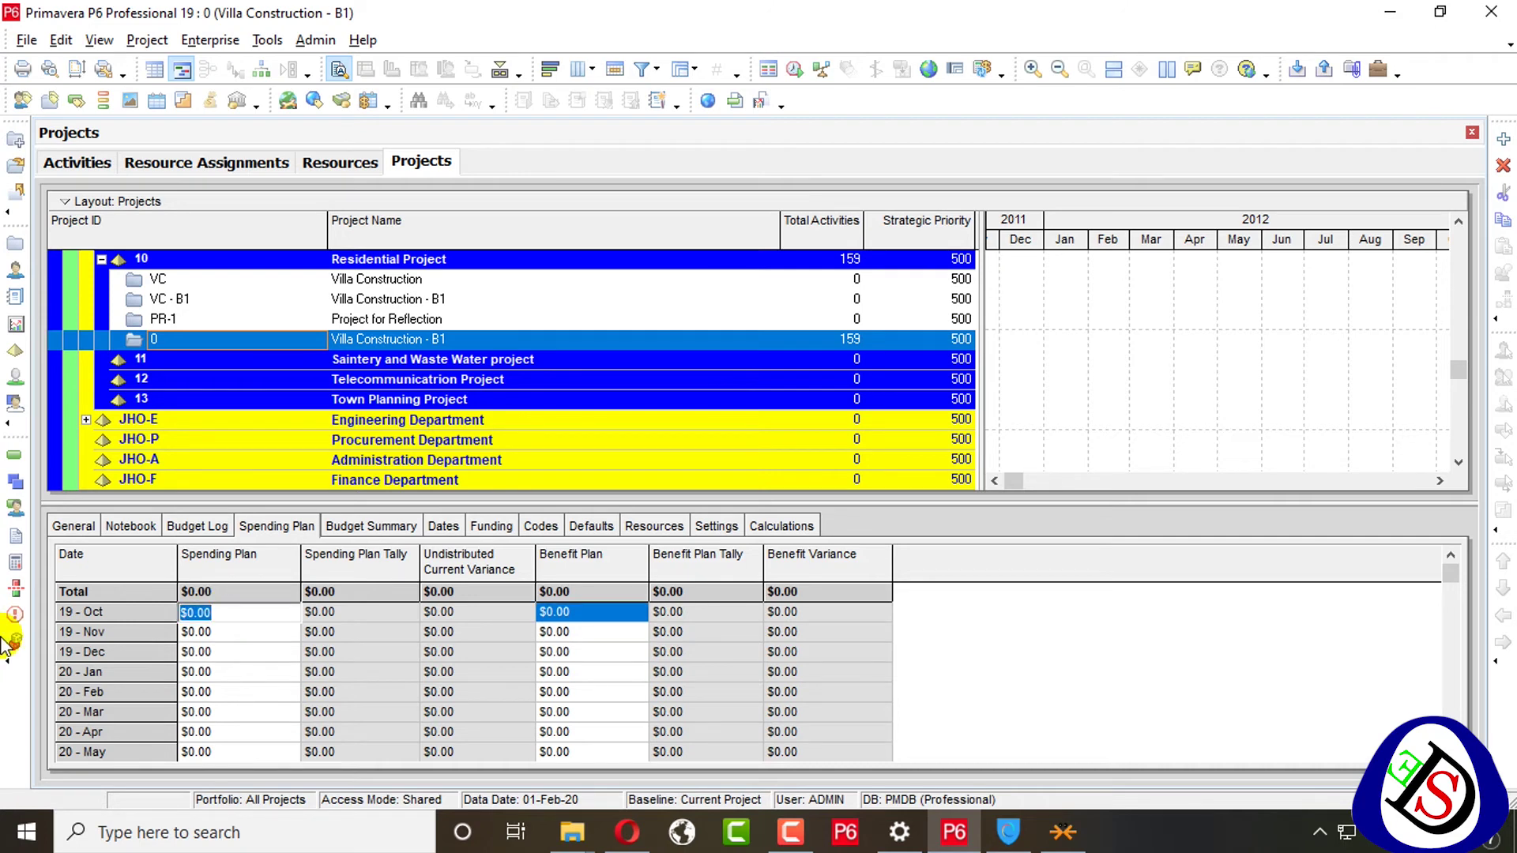
{"action": "type", "text": "50000"}
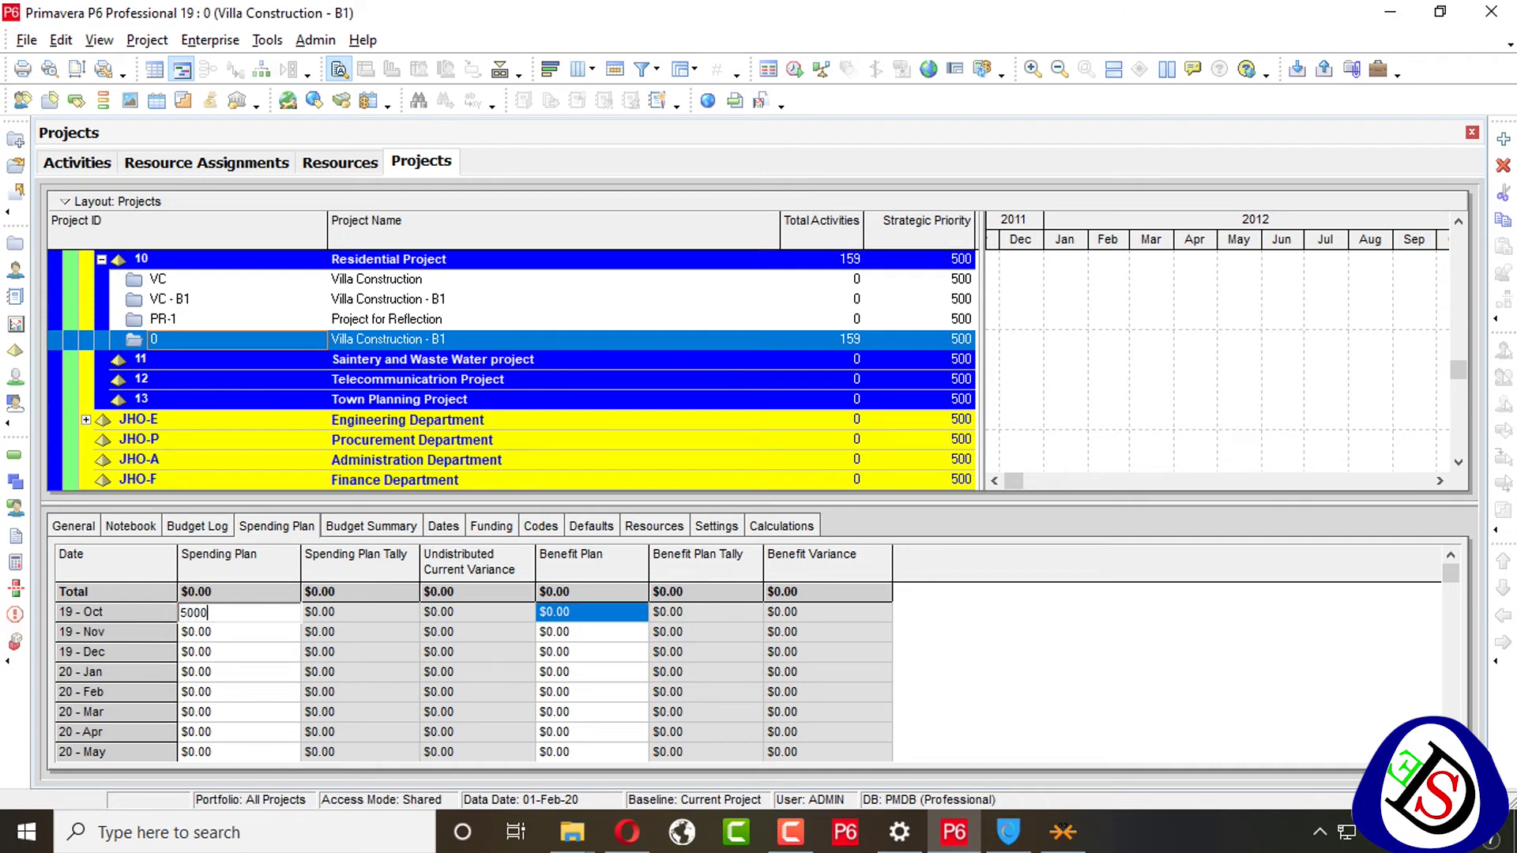
{"action": "key", "text": "Return"}
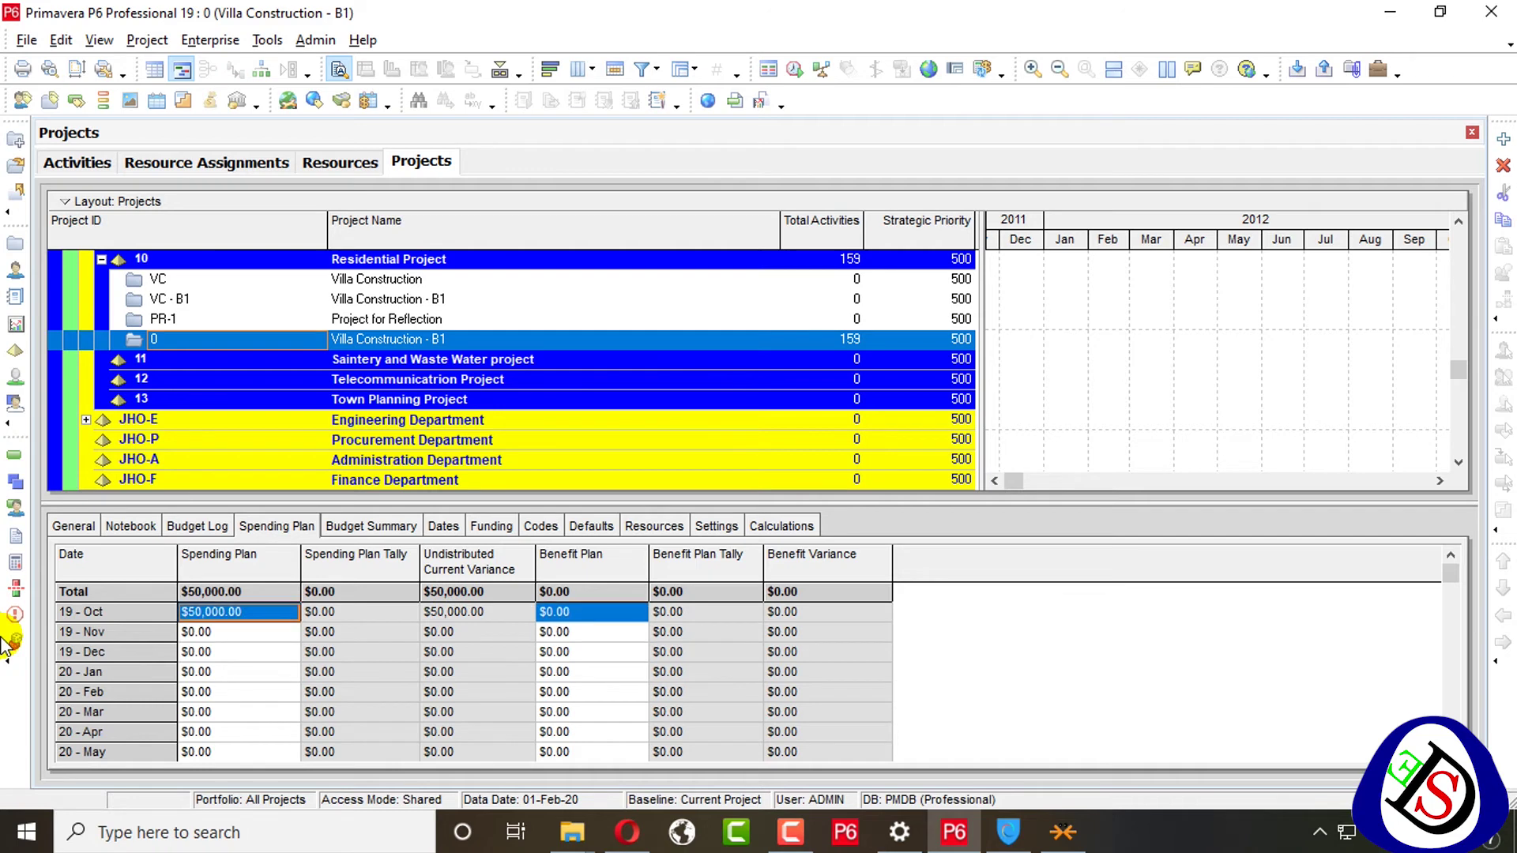
Step: Set the spending plan to $50,000 for both 19-Nov and 19-Dec
{"action": "key", "text": "Down"}
{"action": "type", "text": "50000"}
{"action": "key", "text": "Return"}
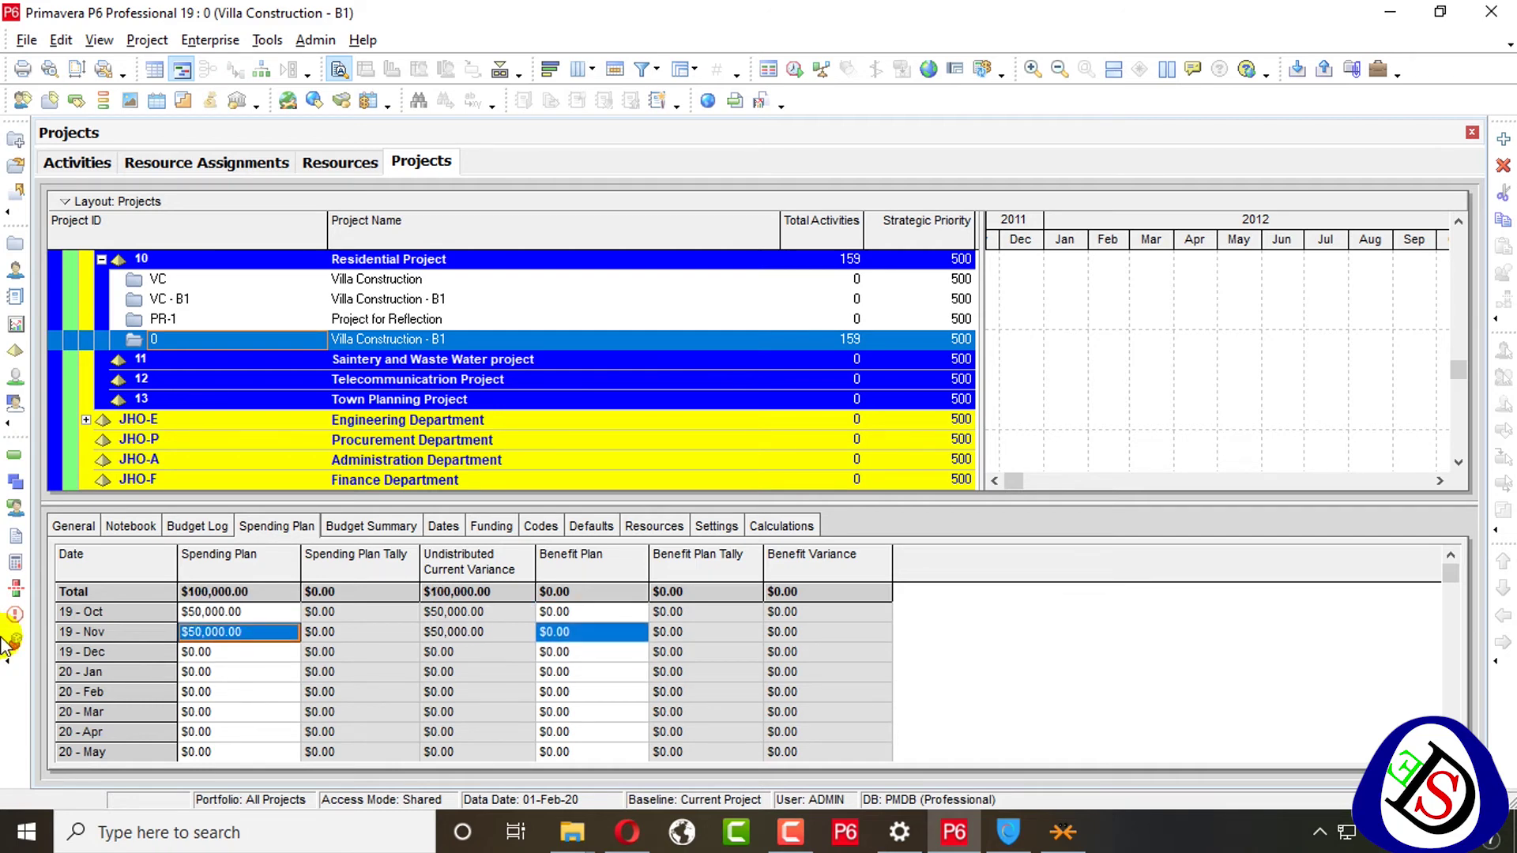
{"action": "key", "text": "Down"}
{"action": "type", "text": "500000"}
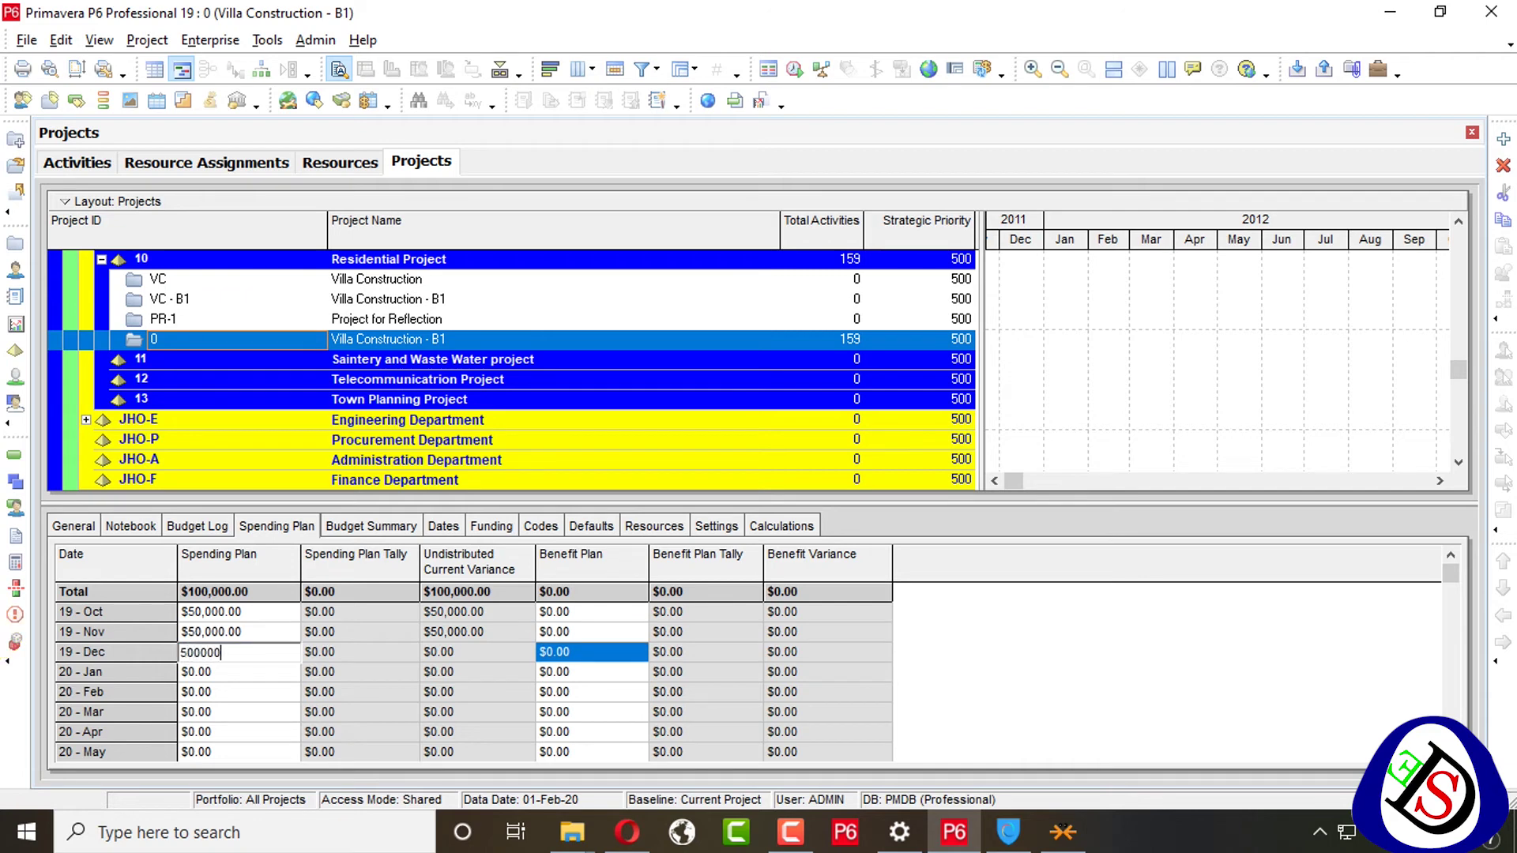
{"action": "key", "text": "Return"}
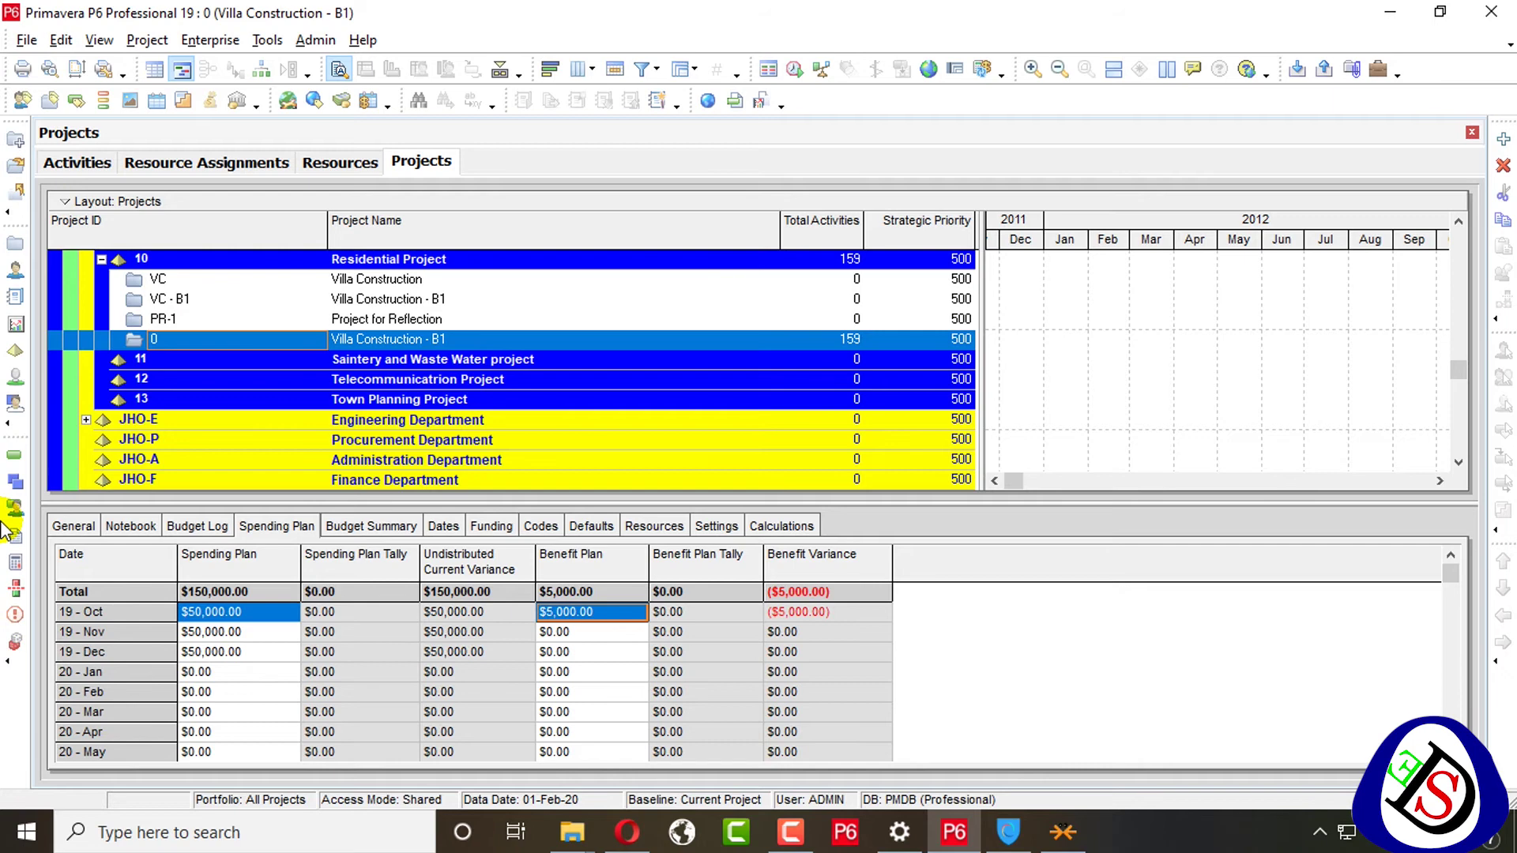
Step: Set the 19-Nov benefit plan to $8,000
{"action": "type", "text": "80000"}
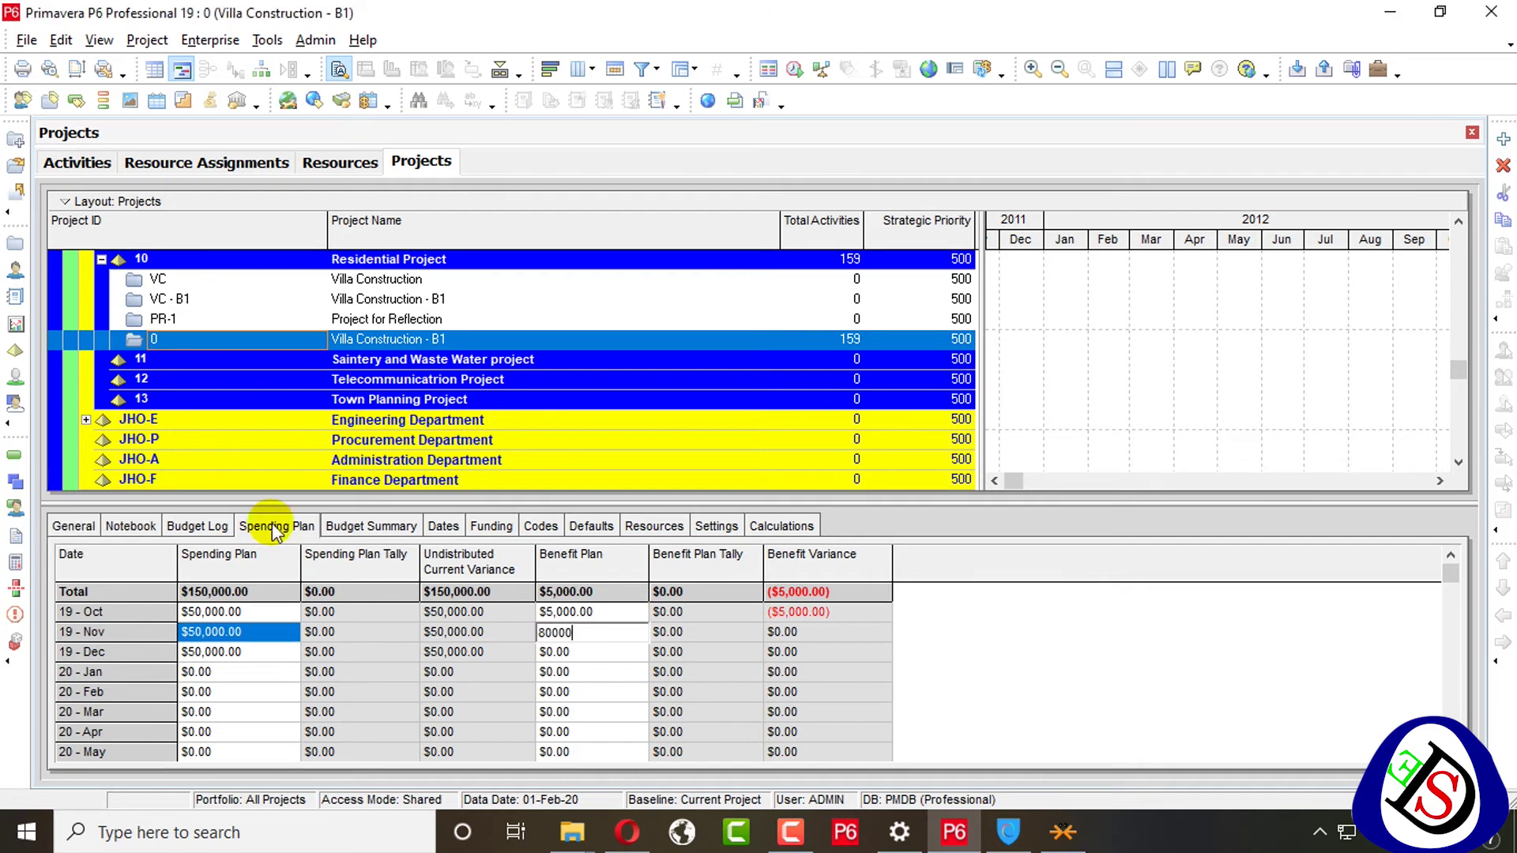
{"action": "key", "text": "Return"}
Step: Set the benefit plan to $55,000 for both 19-Oct and 19-Nov
{"action": "key", "text": "Up"}
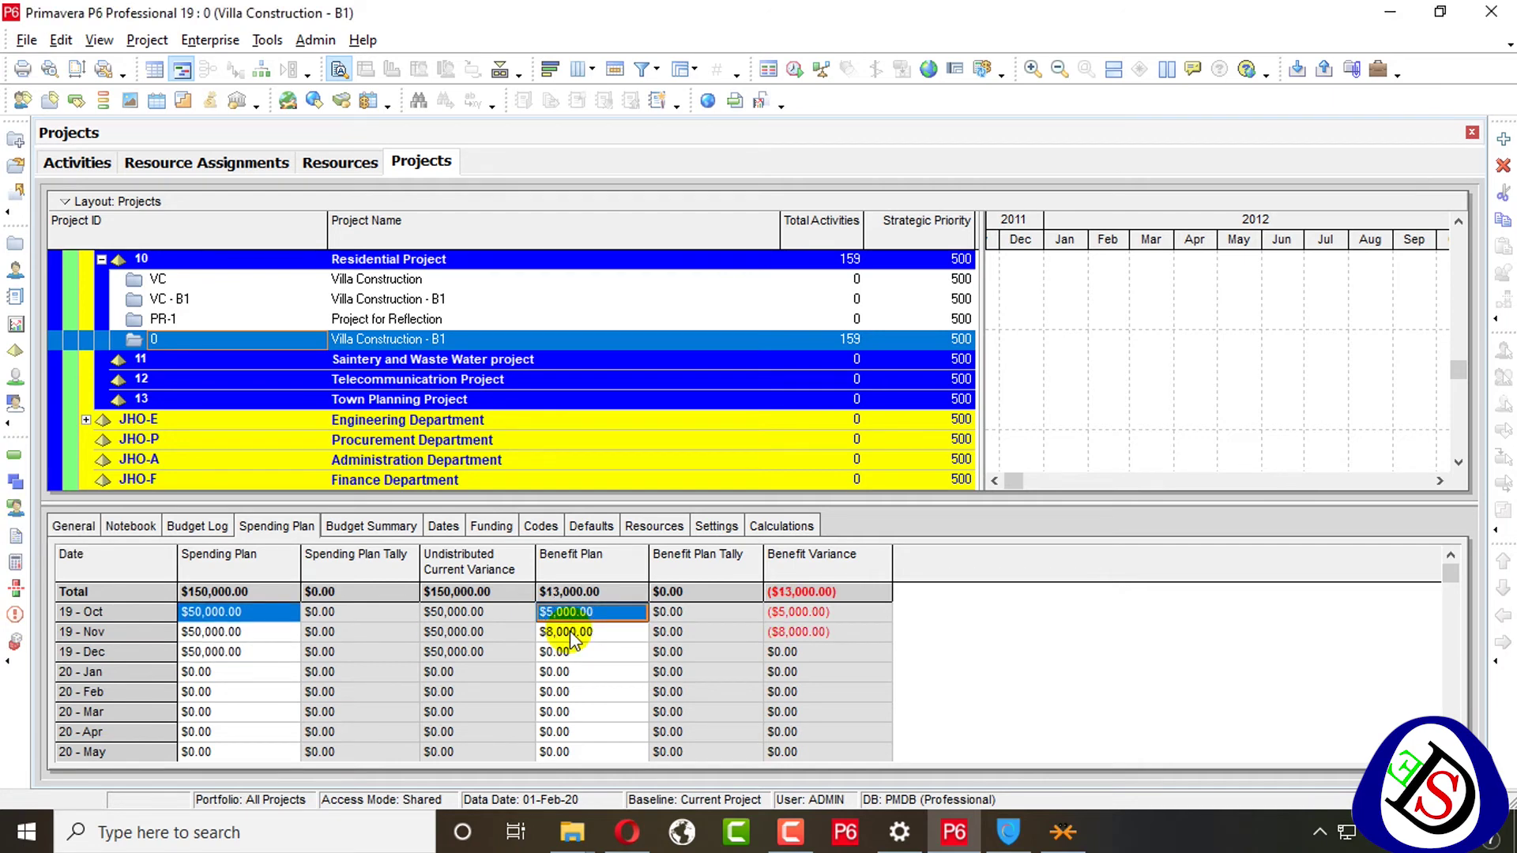
{"action": "type", "text": "55000"}
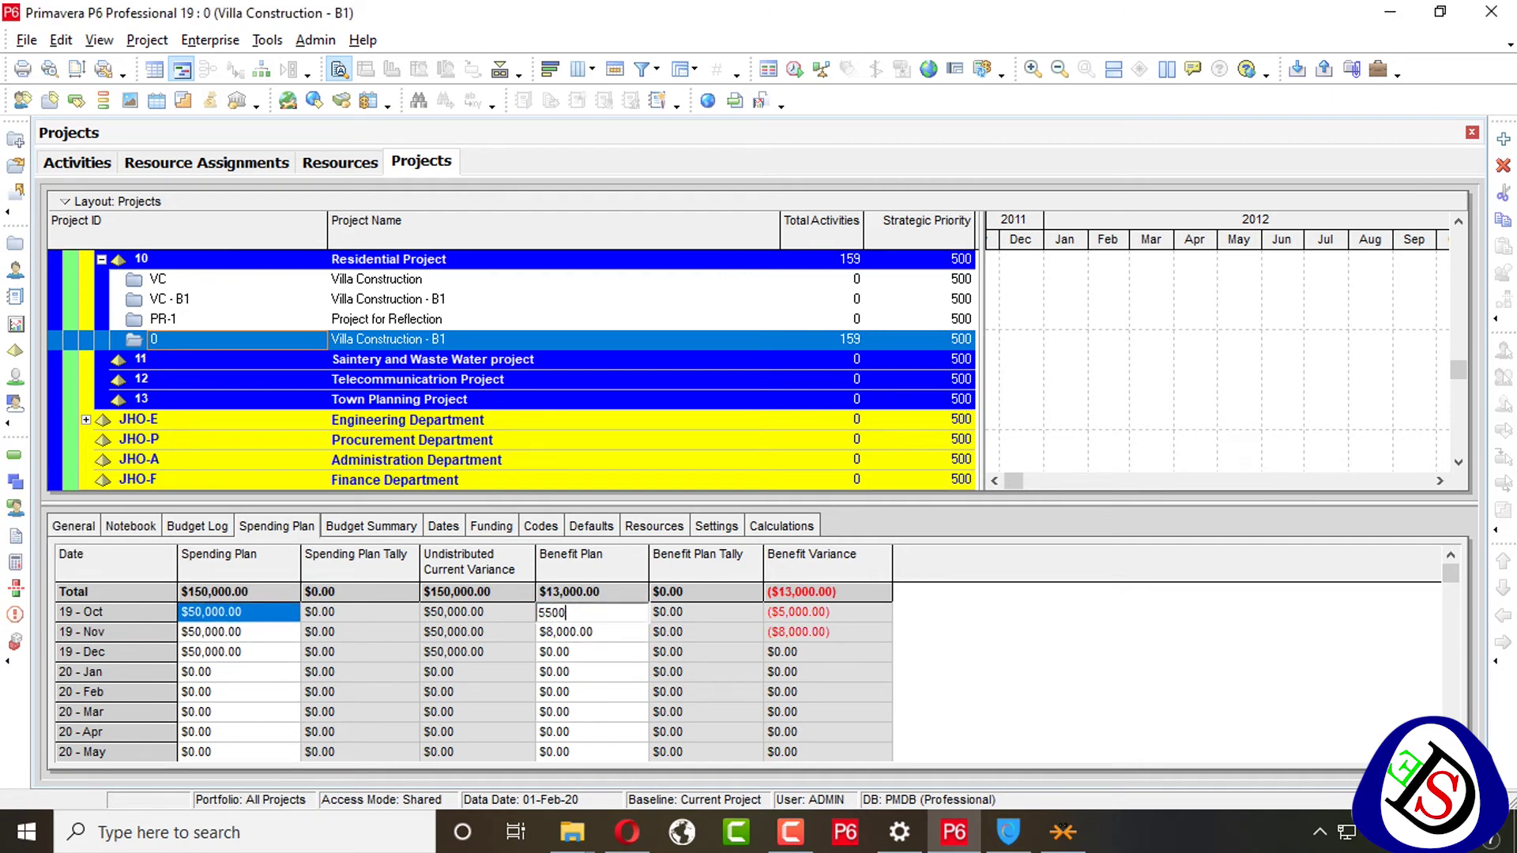
{"action": "key", "text": "Return"}
{"action": "left_click", "coordinate": [571, 632]}
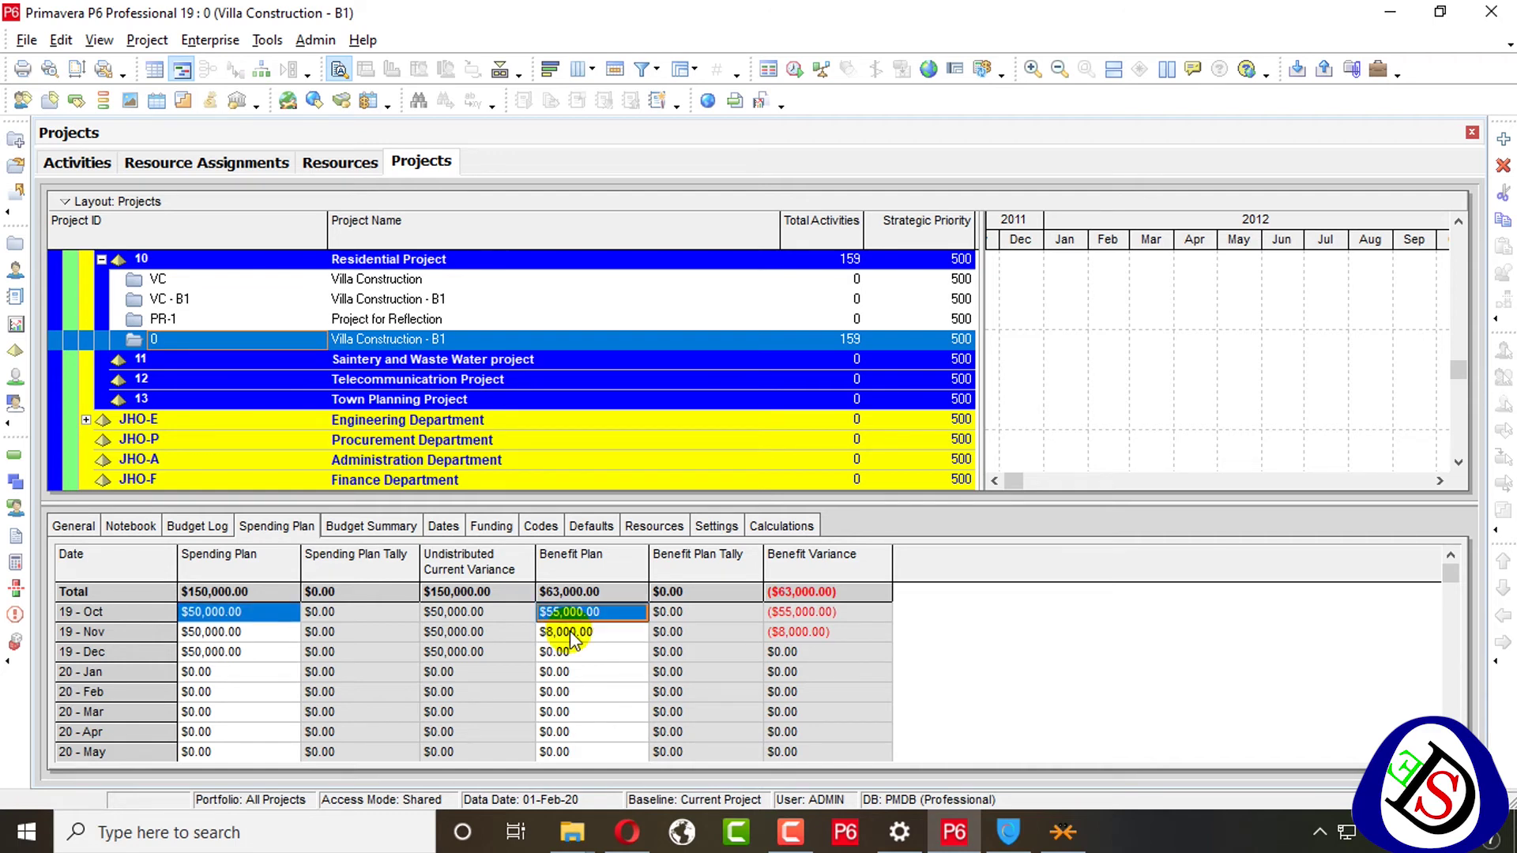
{"action": "type", "text": "55000"}
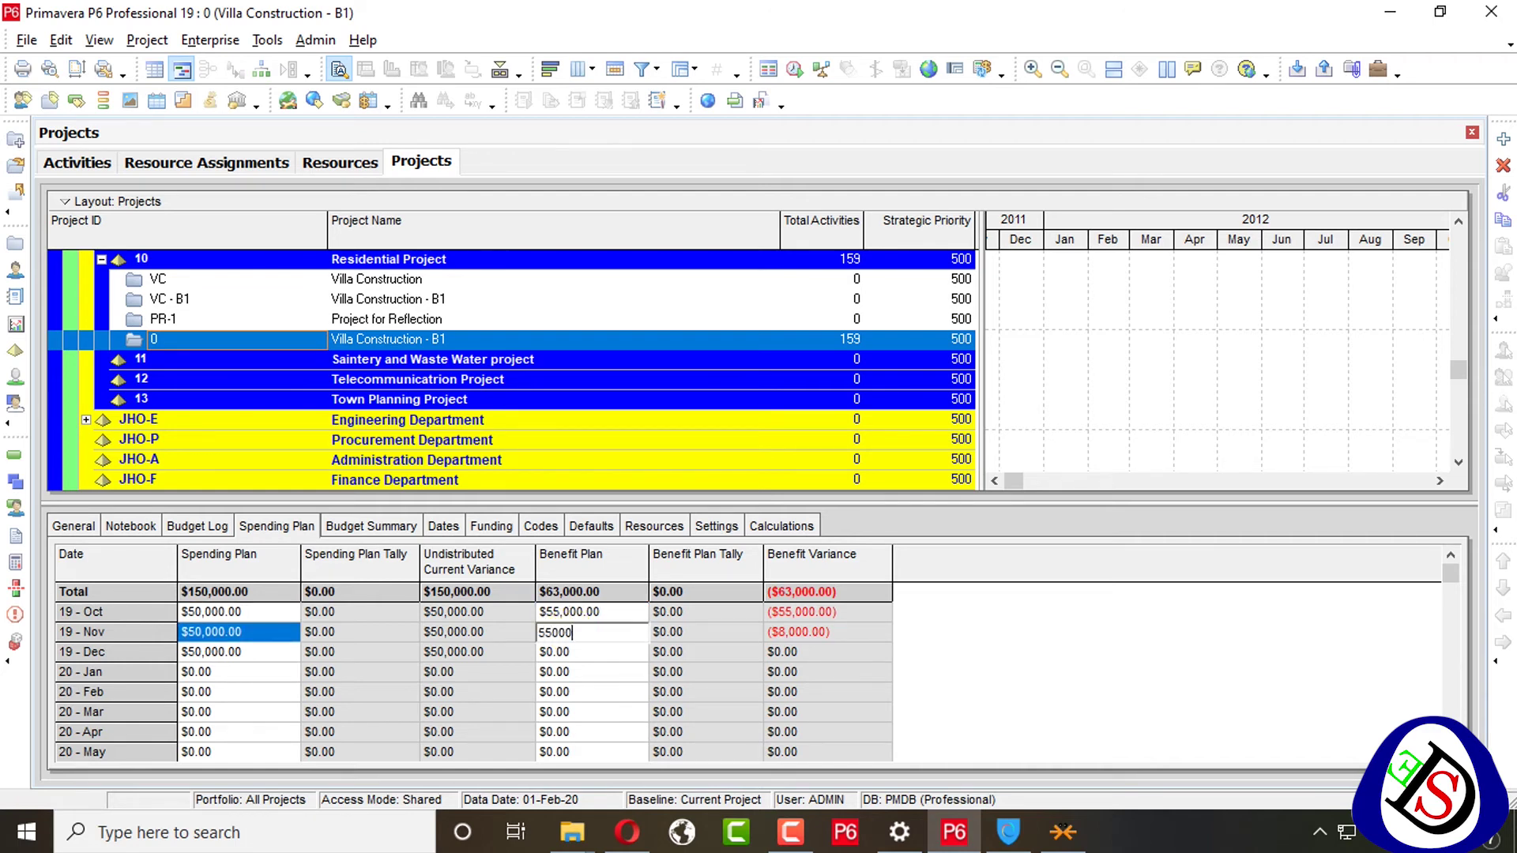
{"action": "key", "text": "Return"}
Step: Set the 19-Dec benefit plan to $55,000
{"action": "key", "text": "Down"}
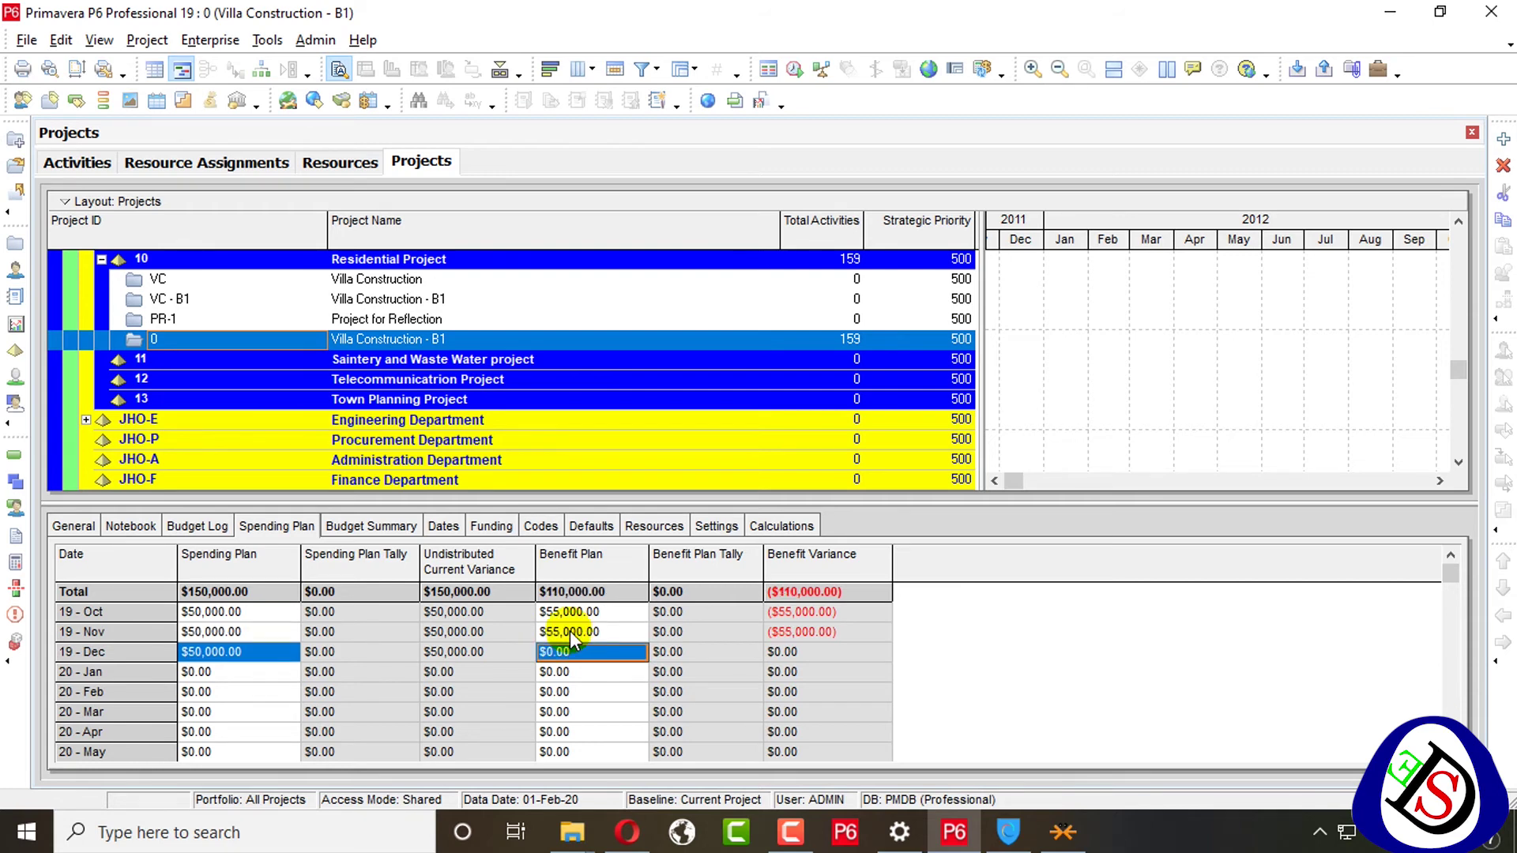
{"action": "type", "text": "550000"}
{"action": "key", "text": "Return"}
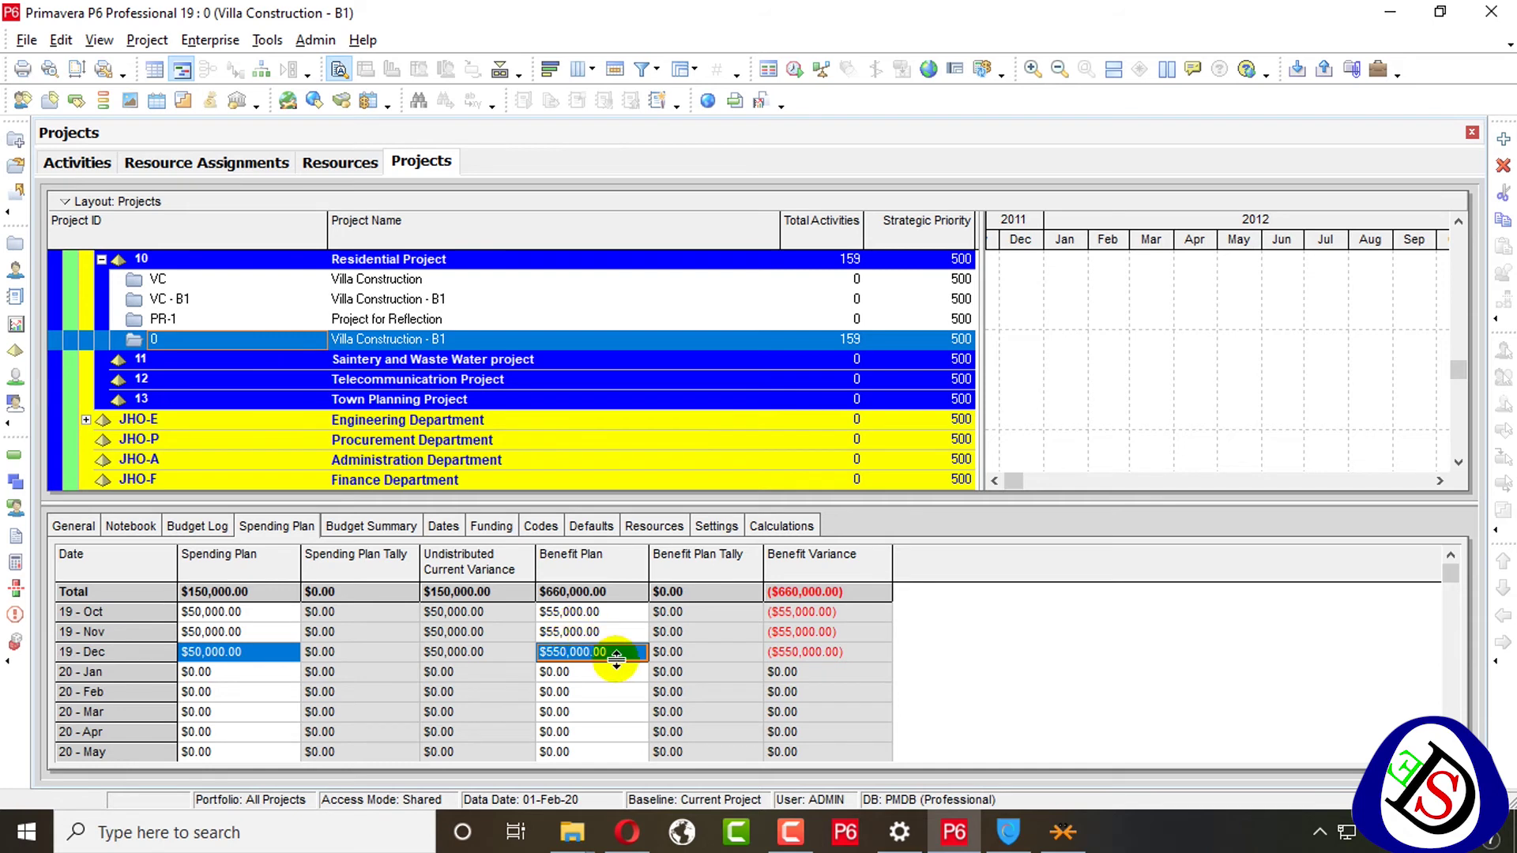
{"action": "left_click", "coordinate": [615, 653]}
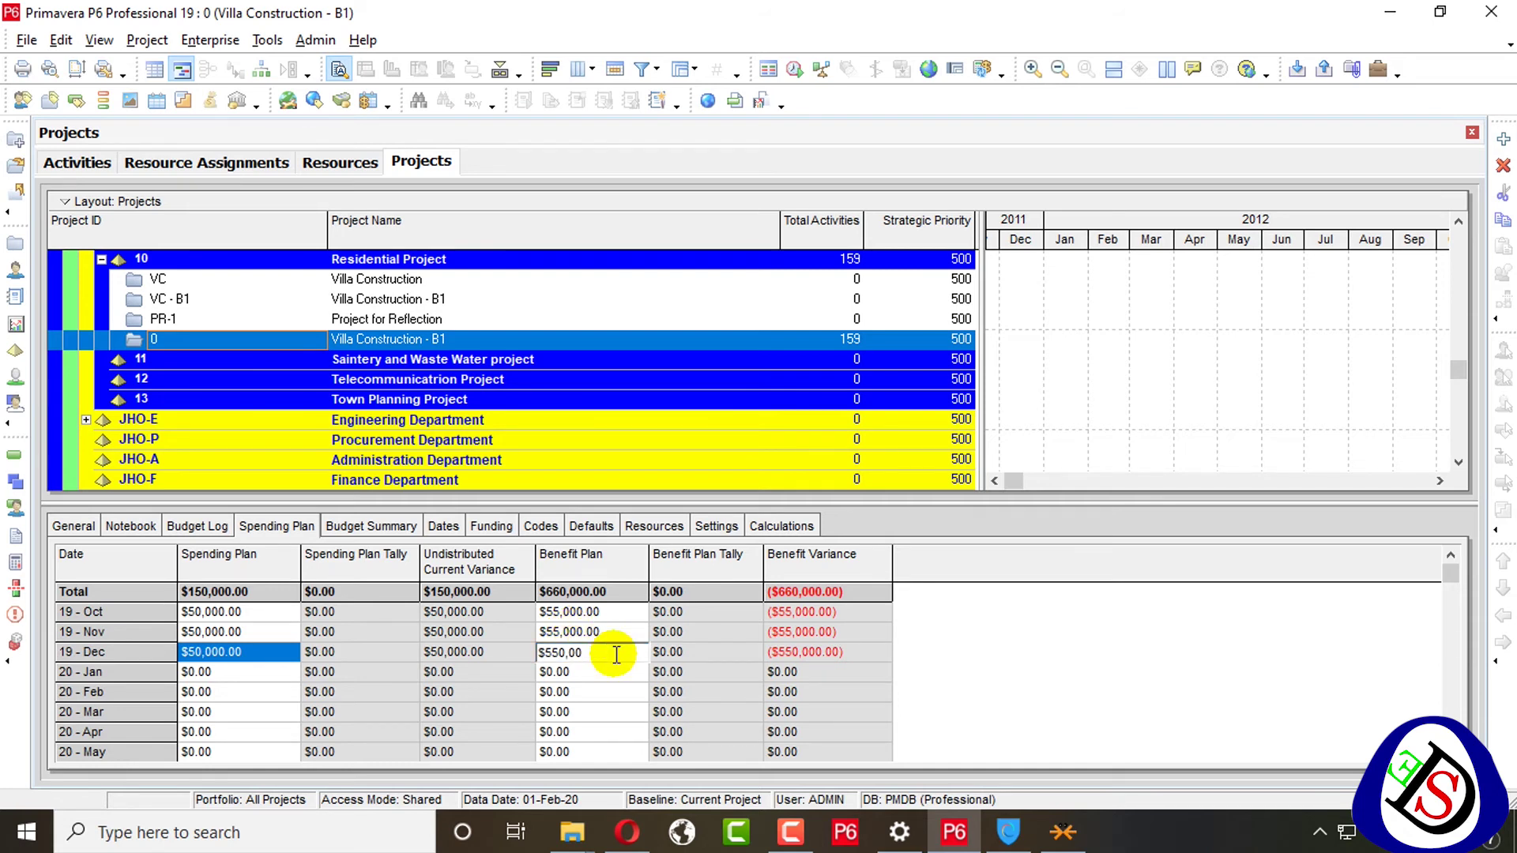
{"action": "key", "text": "Return"}
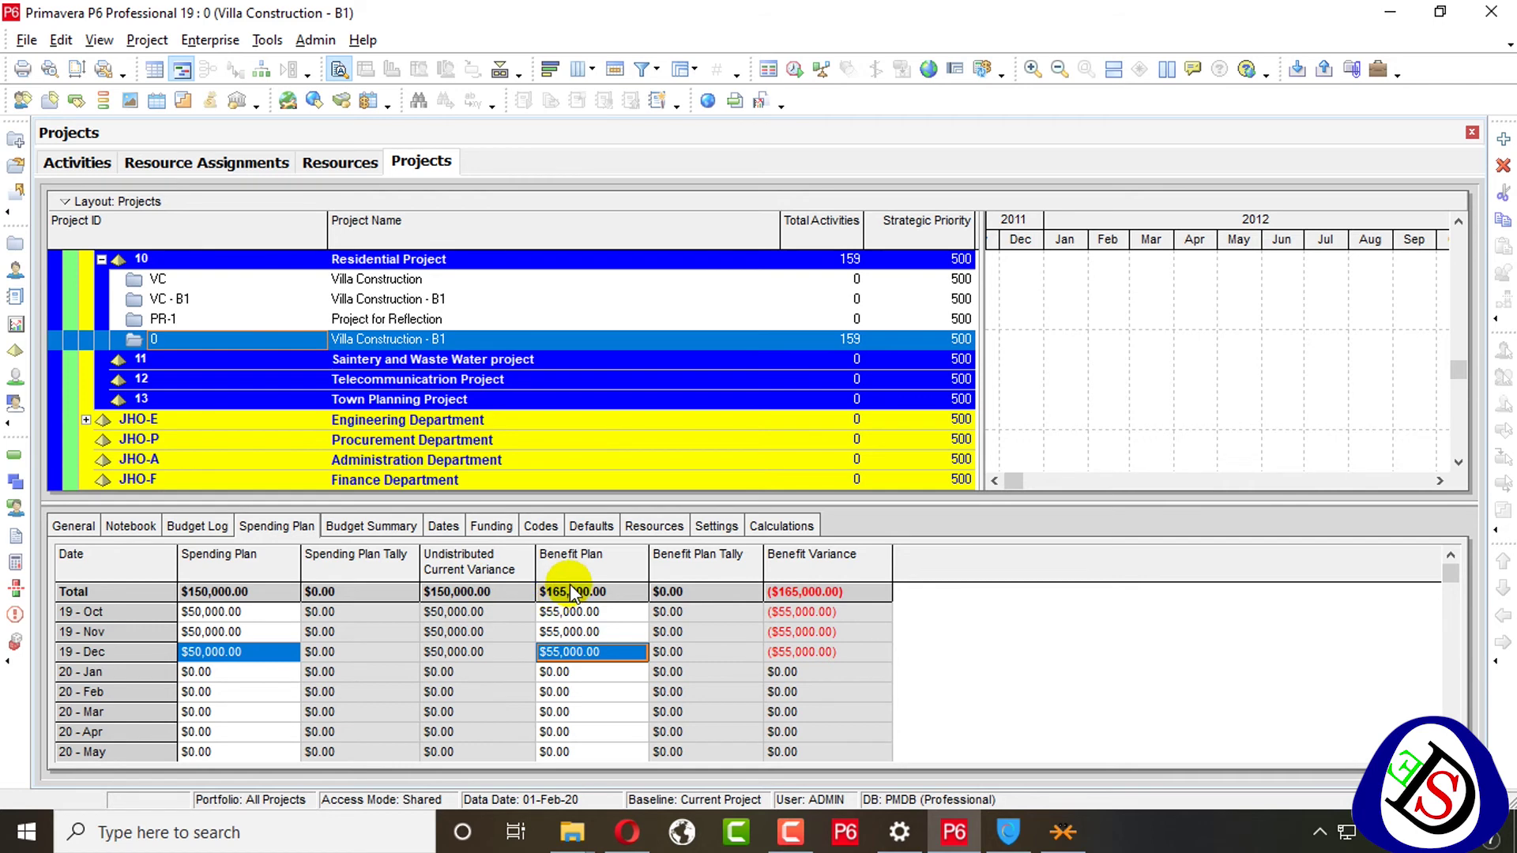
Step: Review the project's budget summary, checking its spending and benefit plan totals against the monthly spending plan
{"action": "left_click", "coordinate": [362, 527]}
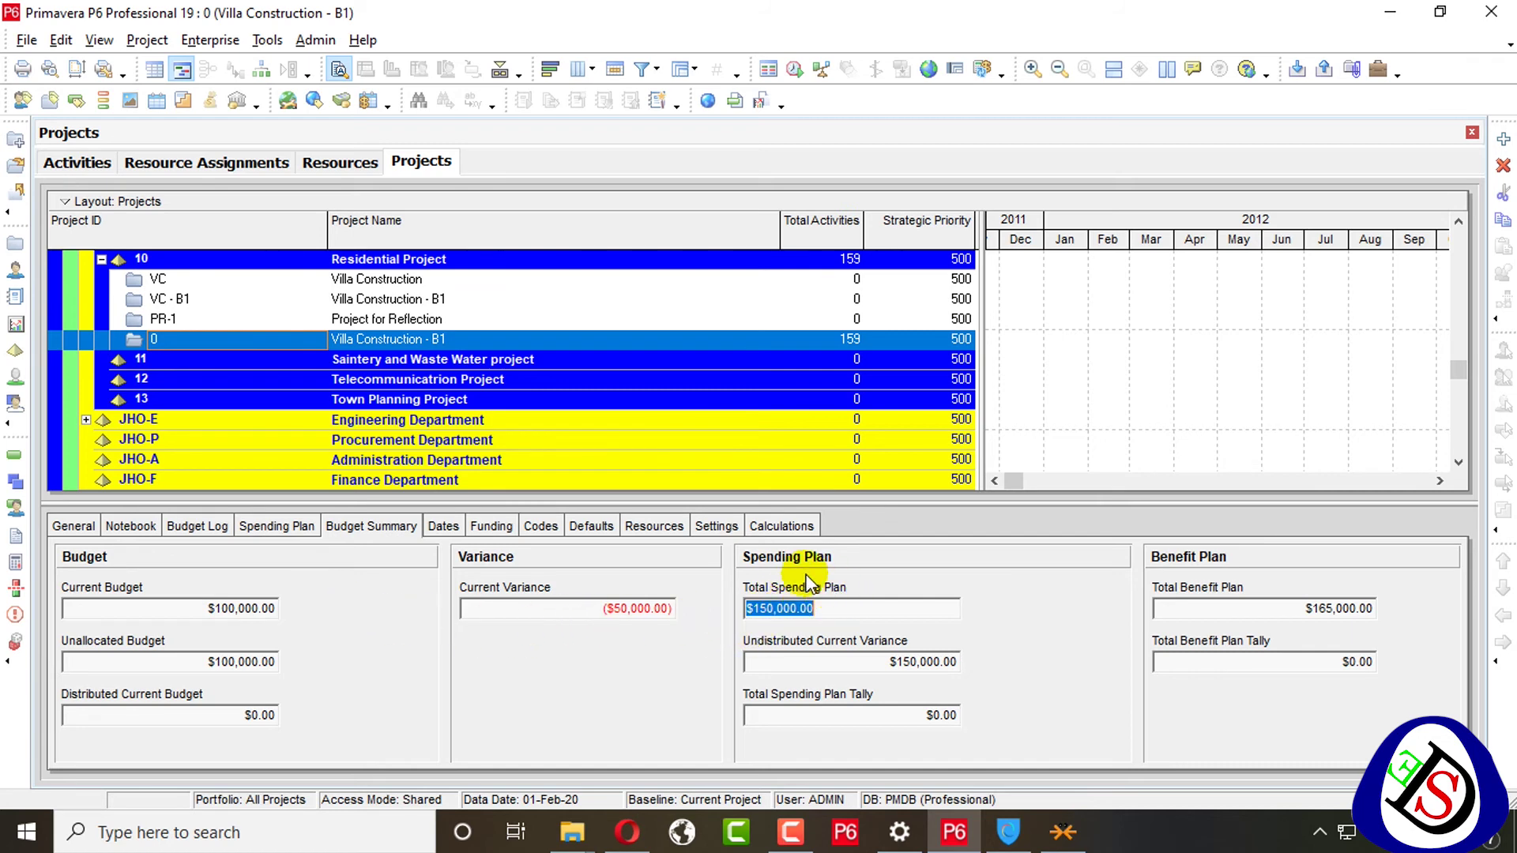
{"action": "left_click", "coordinate": [1294, 613]}
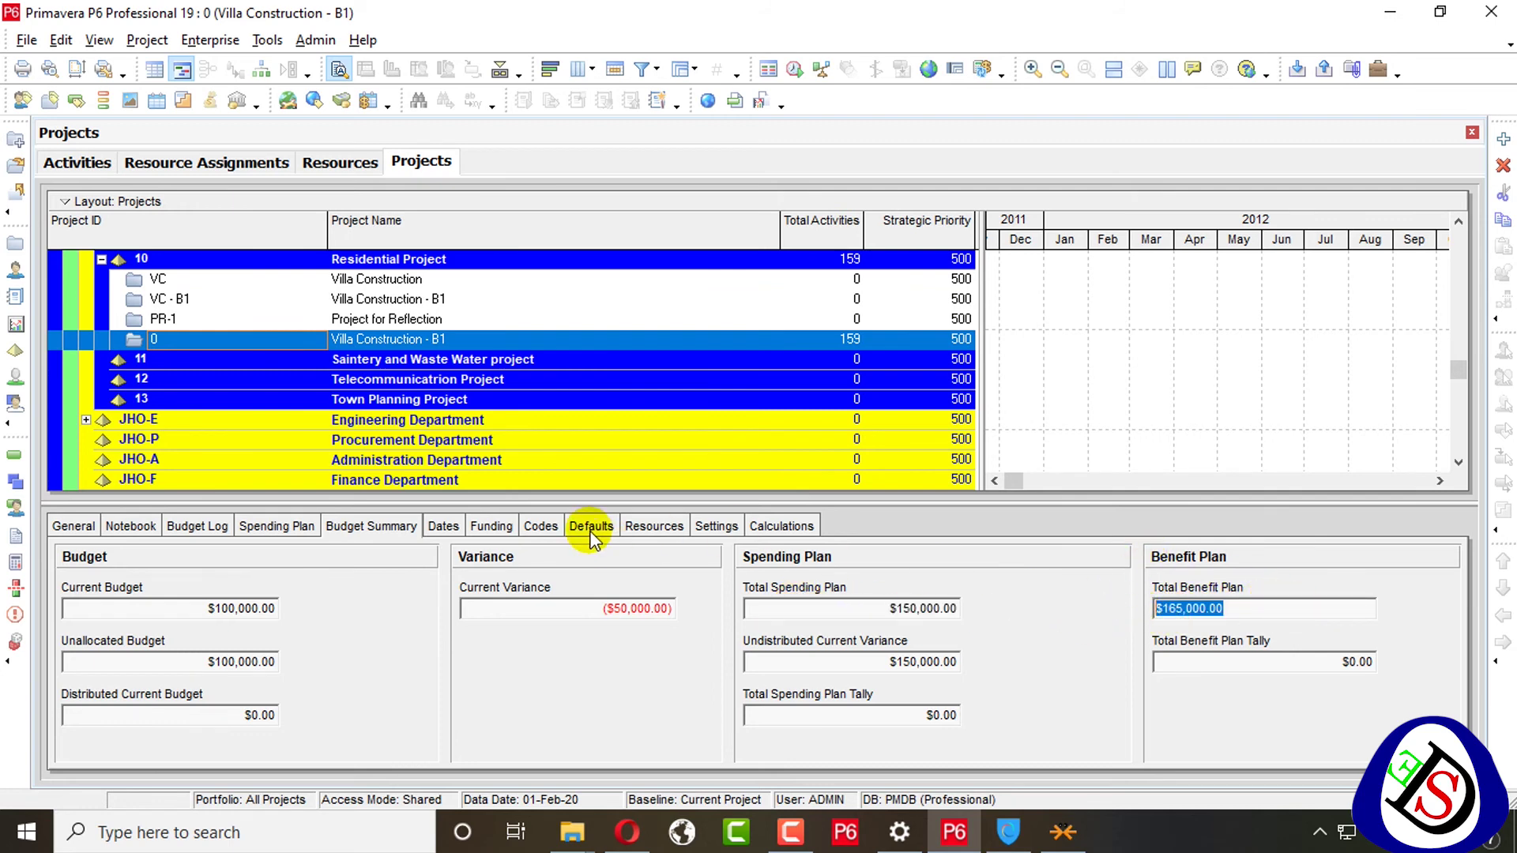
{"action": "left_click", "coordinate": [265, 526]}
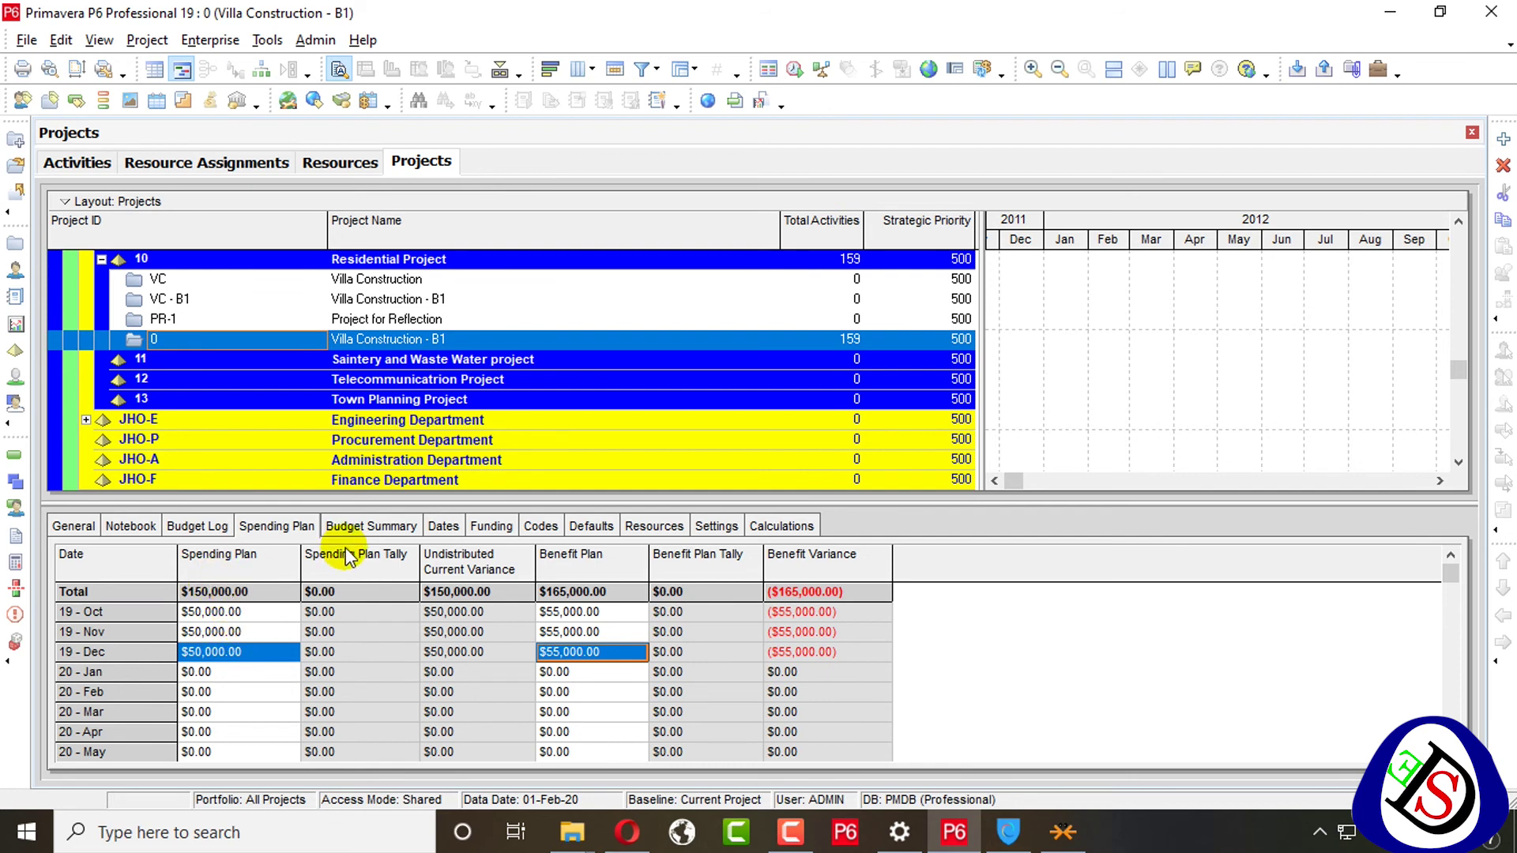
{"action": "left_click", "coordinate": [357, 527]}
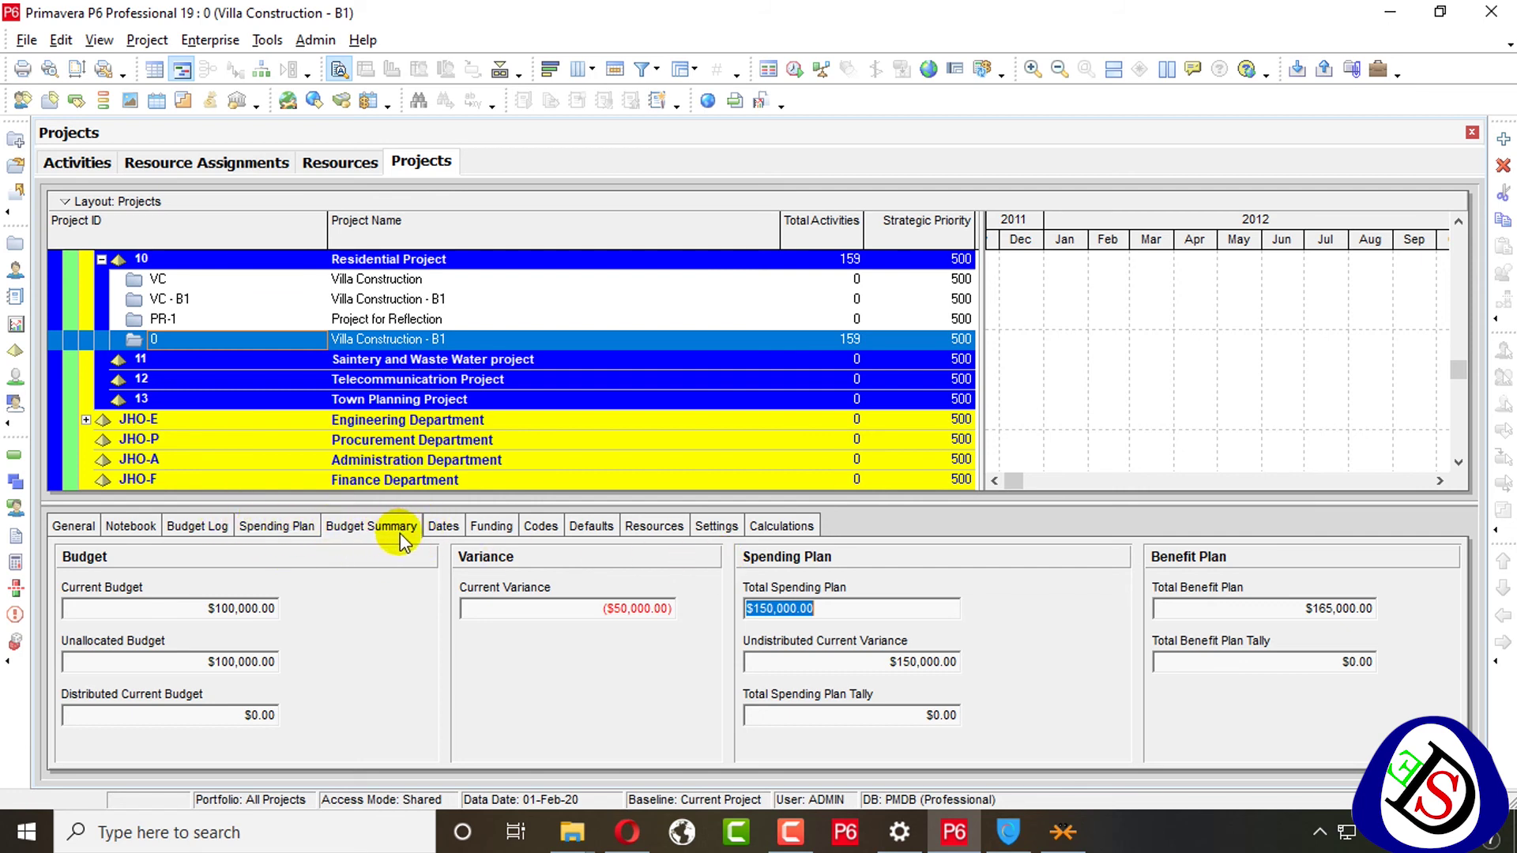
Step: Review the project's funding and the list of assignable funding sources without assigning one
{"action": "left_click", "coordinate": [492, 526]}
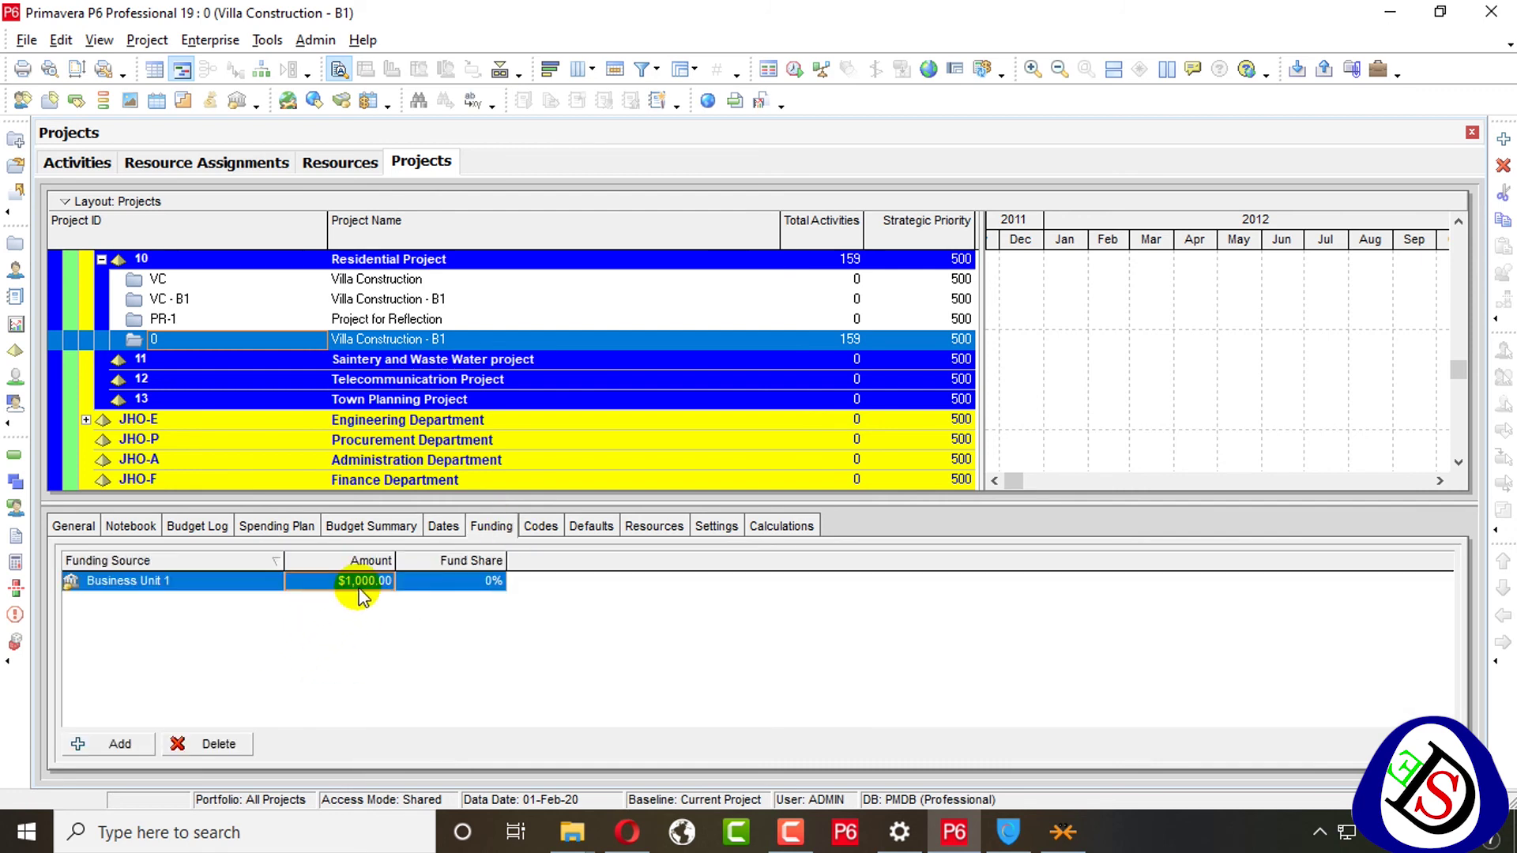
{"action": "left_click", "coordinate": [118, 744]}
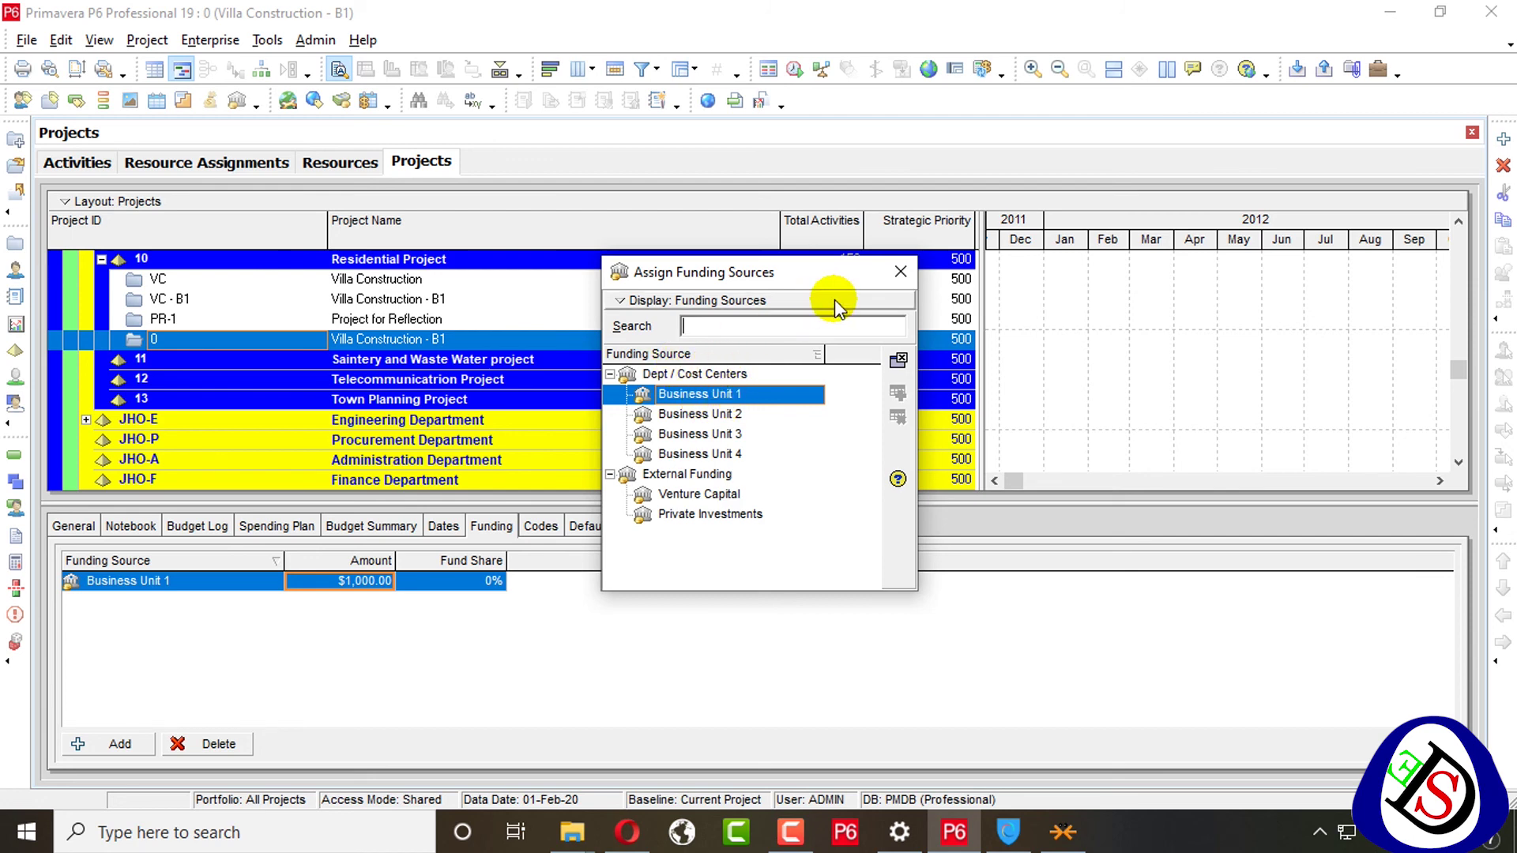
{"action": "left_click", "coordinate": [900, 271]}
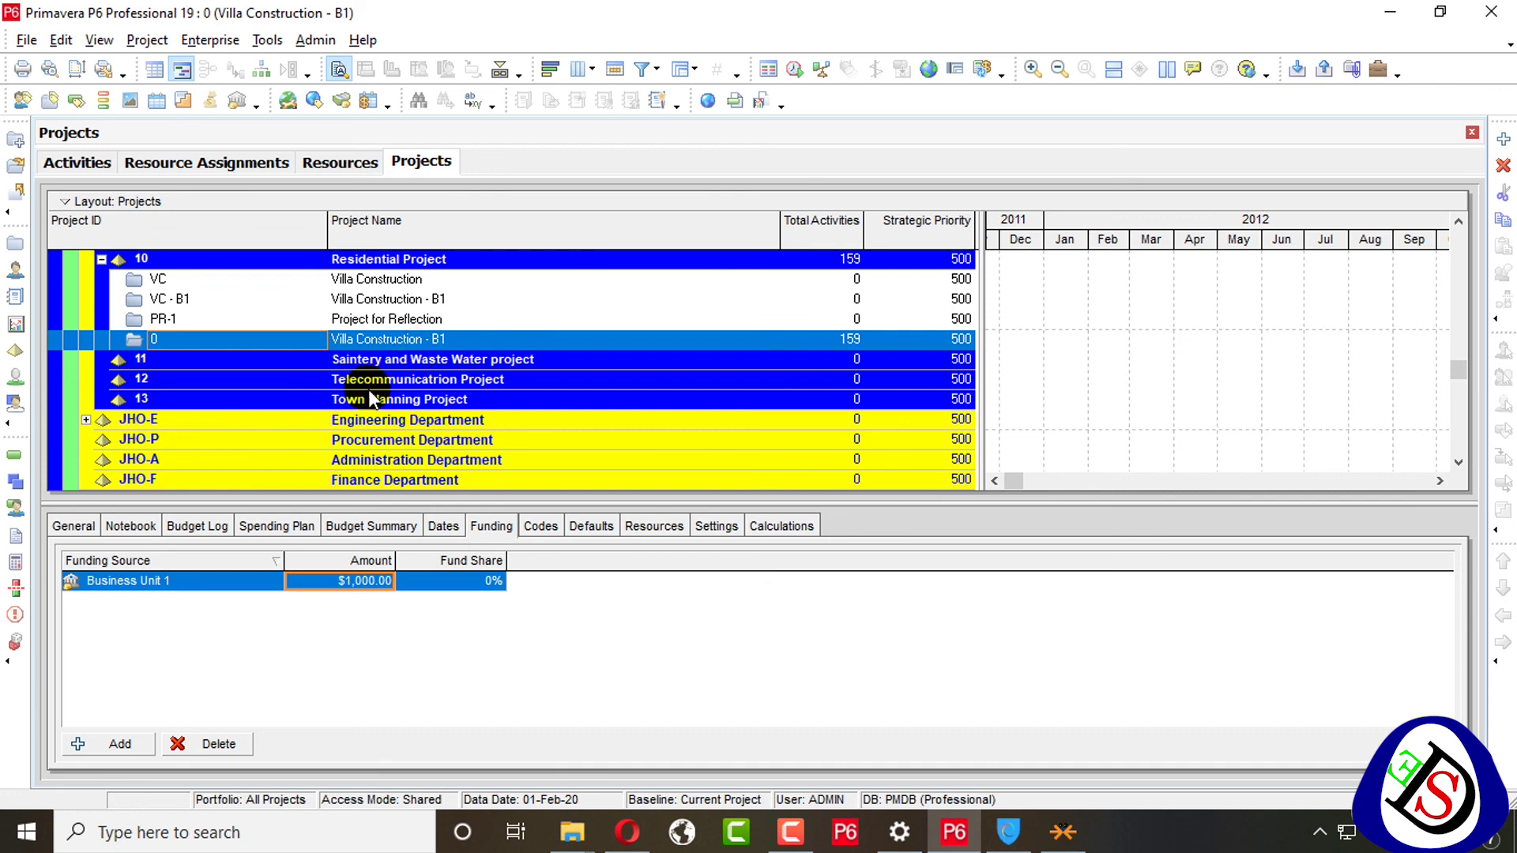
Step: Open project 0, Villa Construction - B1, and display the enterprise cost accounts list
{"action": "right_click", "coordinate": [417, 340]}
{"action": "right_click", "coordinate": [384, 341]}
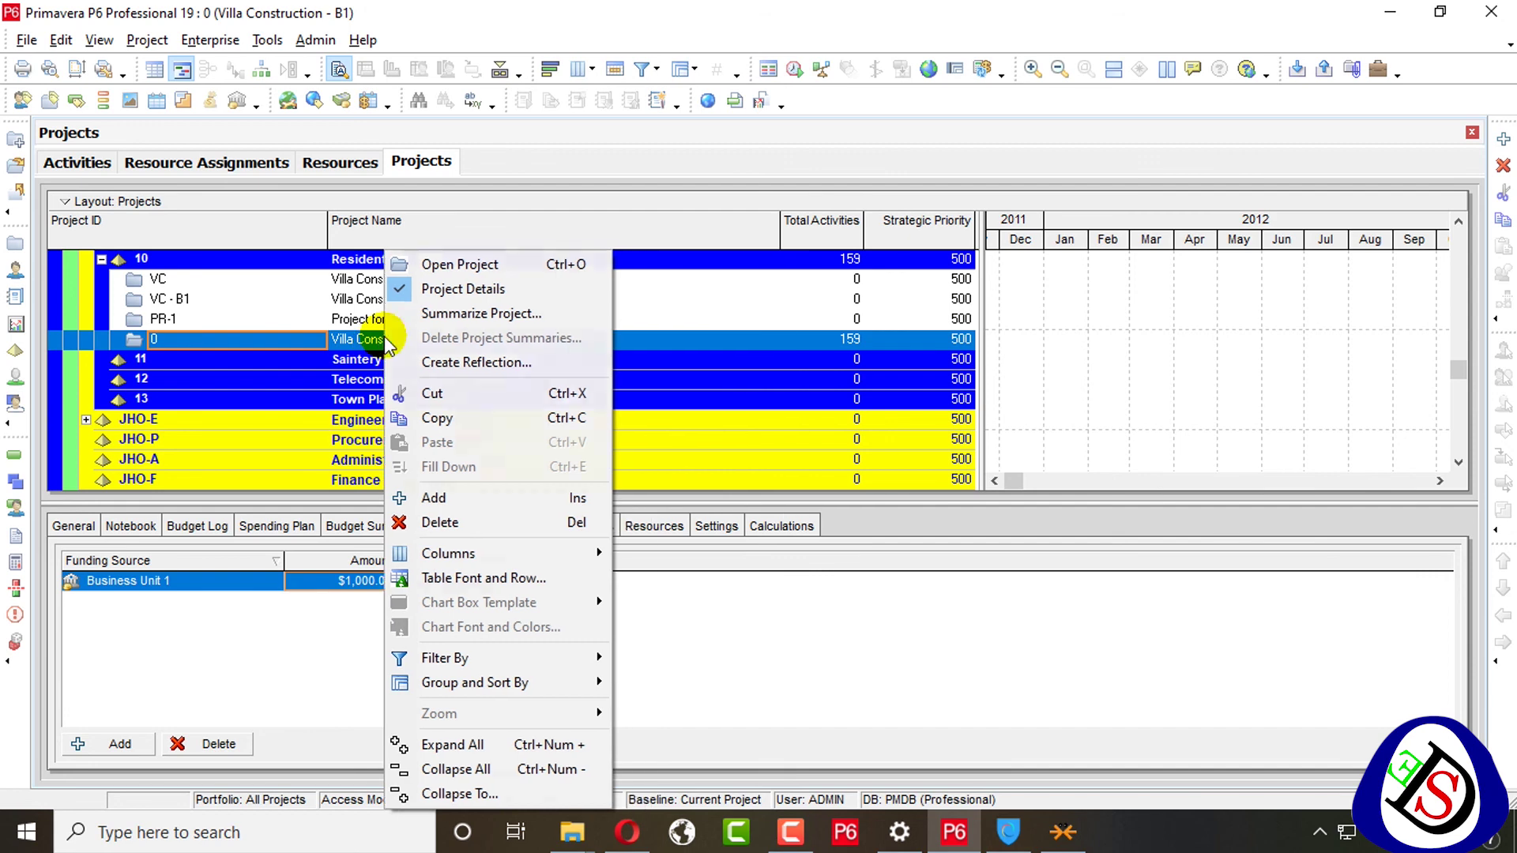
{"action": "left_click", "coordinate": [466, 264]}
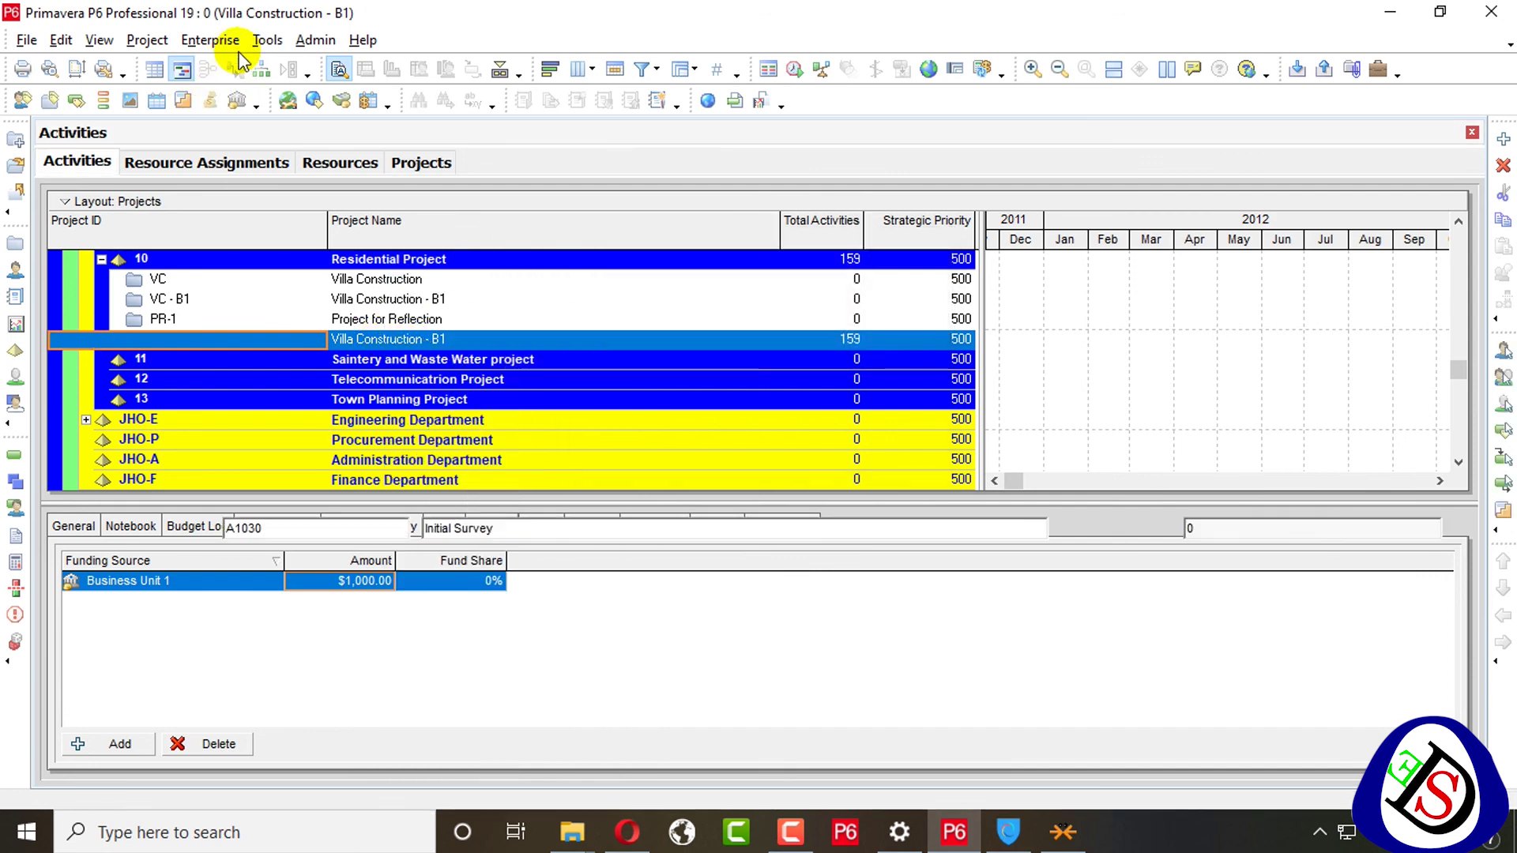
{"action": "left_click", "coordinate": [226, 39]}
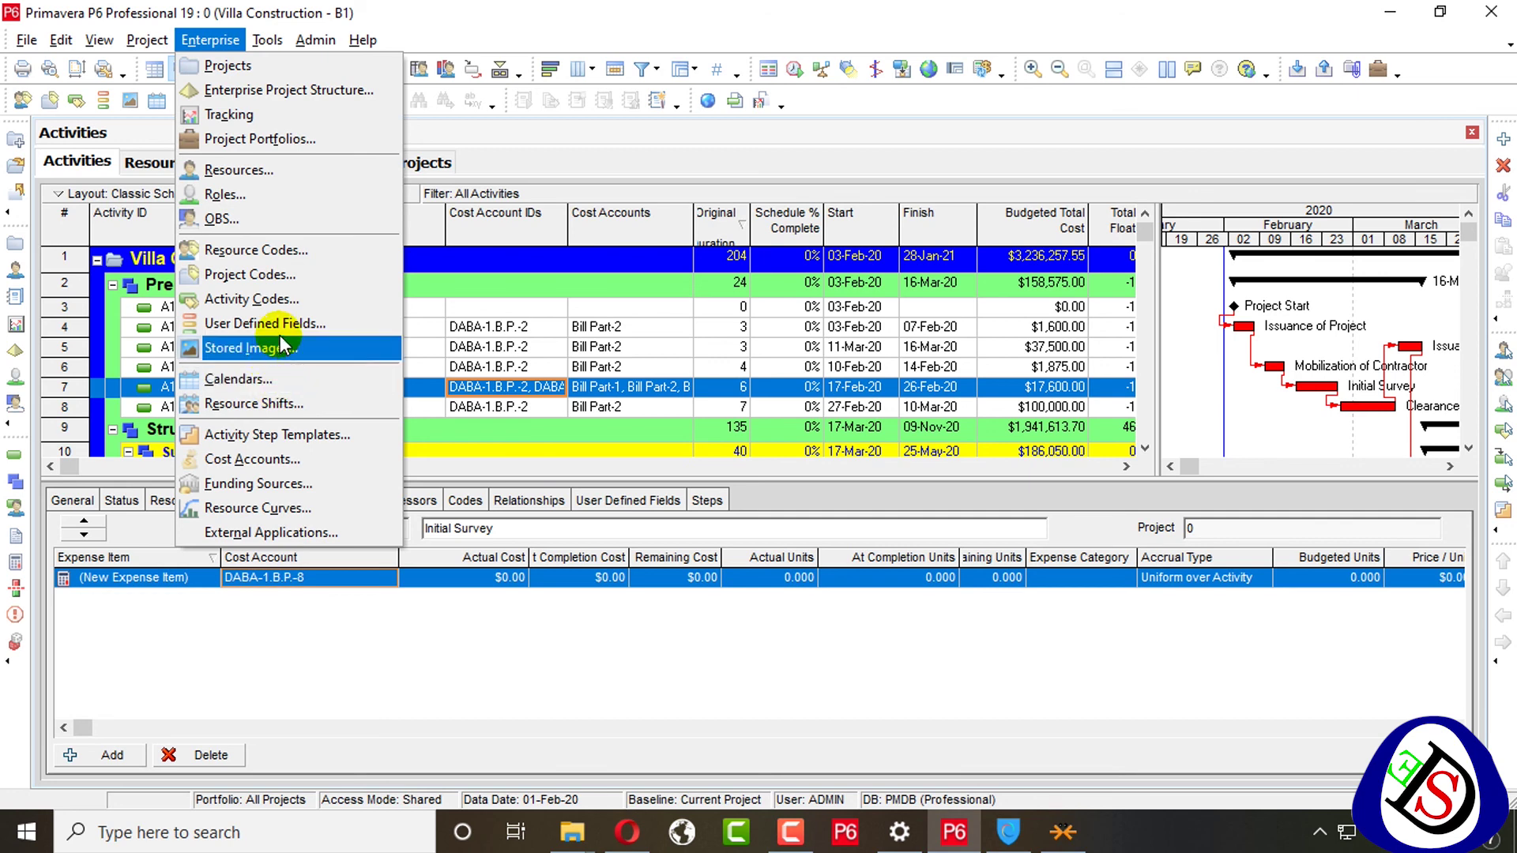
{"action": "left_click", "coordinate": [294, 466]}
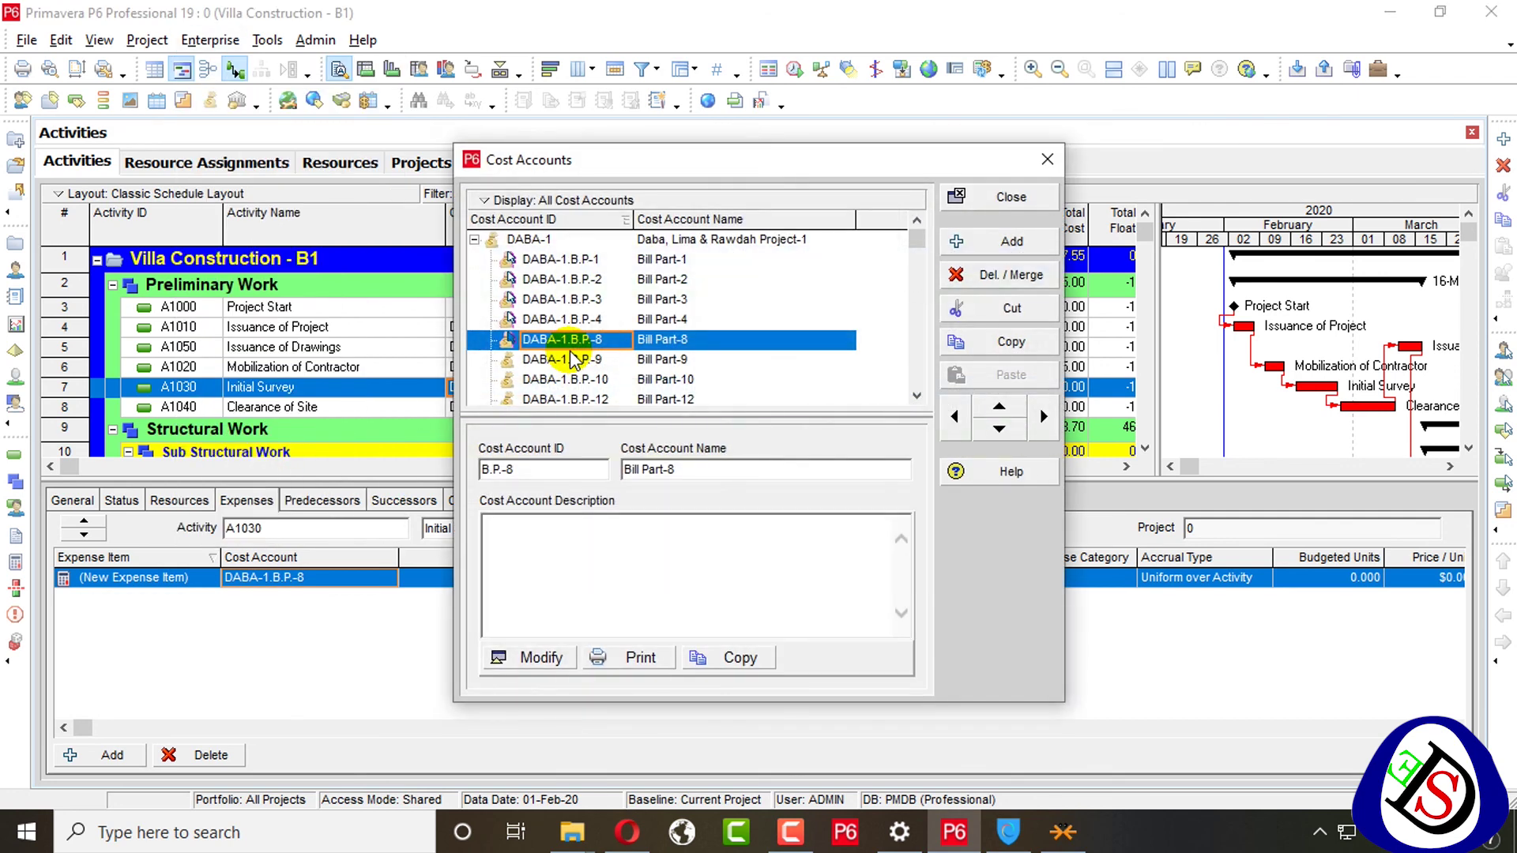